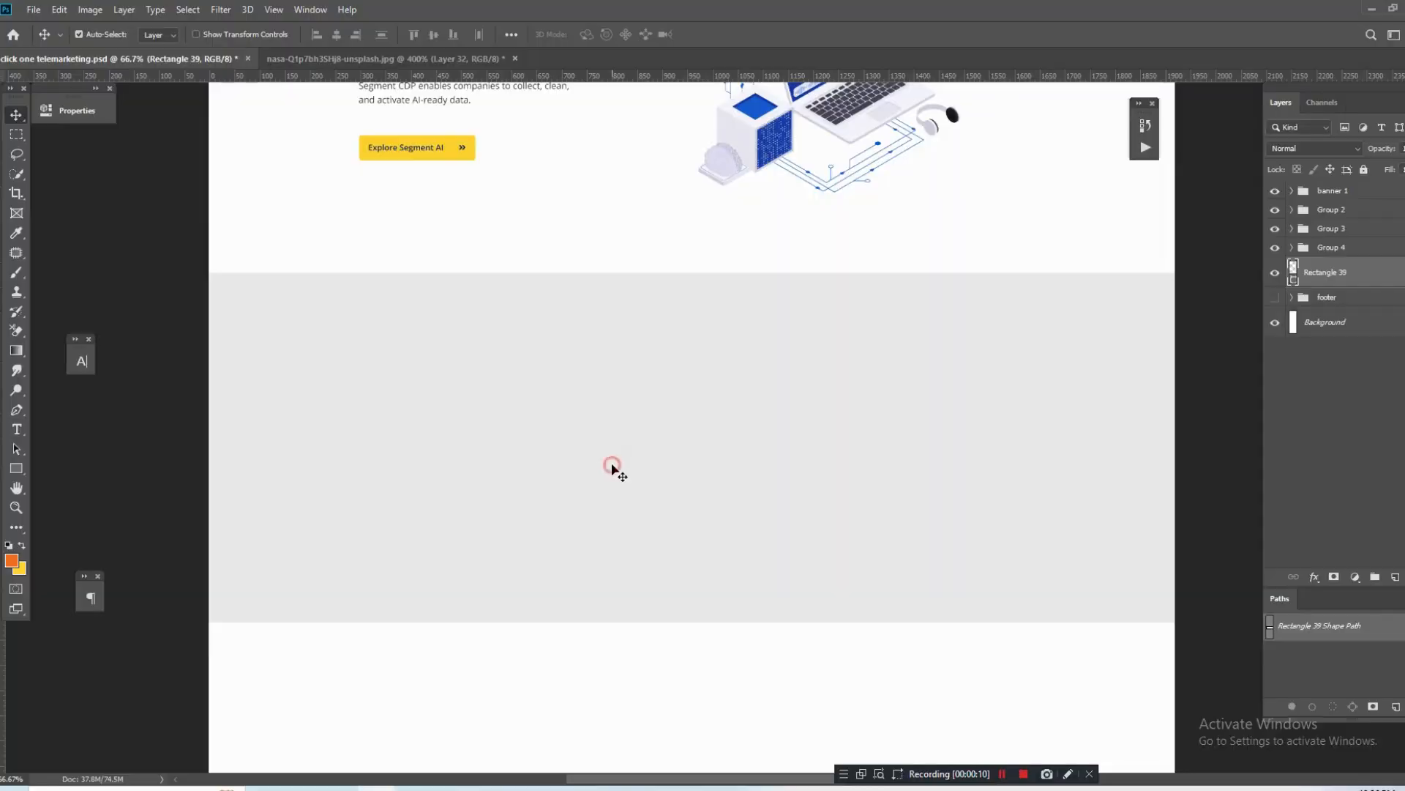
Paste the copied shapes pattern at the left end of the grey band and duplicate it alongside to the right.
key(ctrl+v)
mouse_move(630, 467)
mouse_down()
mouse_move(631, 489)
mouse_move(643, 479)
mouse_up()
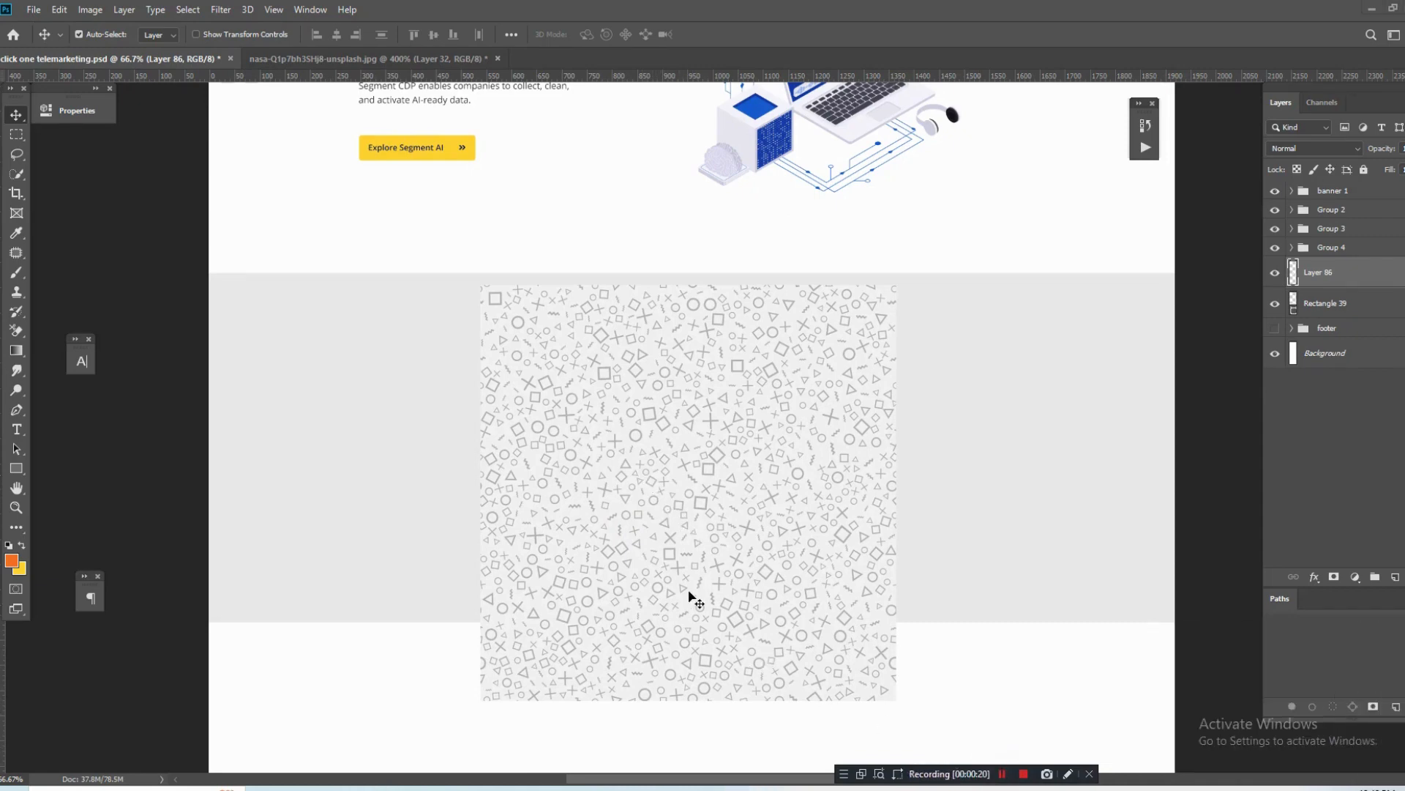
mouse_move(684, 541)
mouse_down()
mouse_move(658, 511)
mouse_move(380, 489)
mouse_move(853, 542)
mouse_move(826, 548)
mouse_up()
Flip the duplicated pattern tile horizontally so it mirrors the original.
key(ctrl+t)
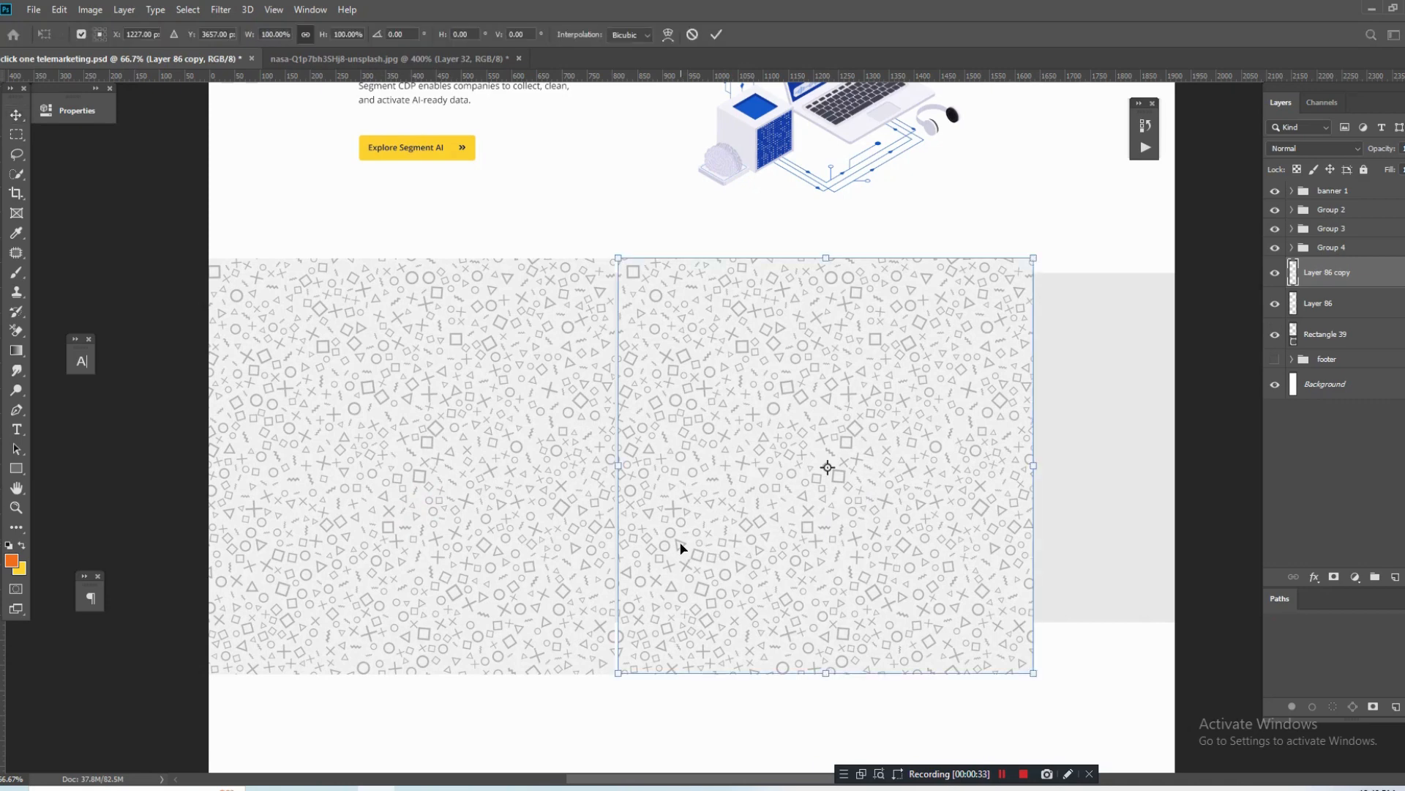
right_click(681, 546)
click(736, 732)
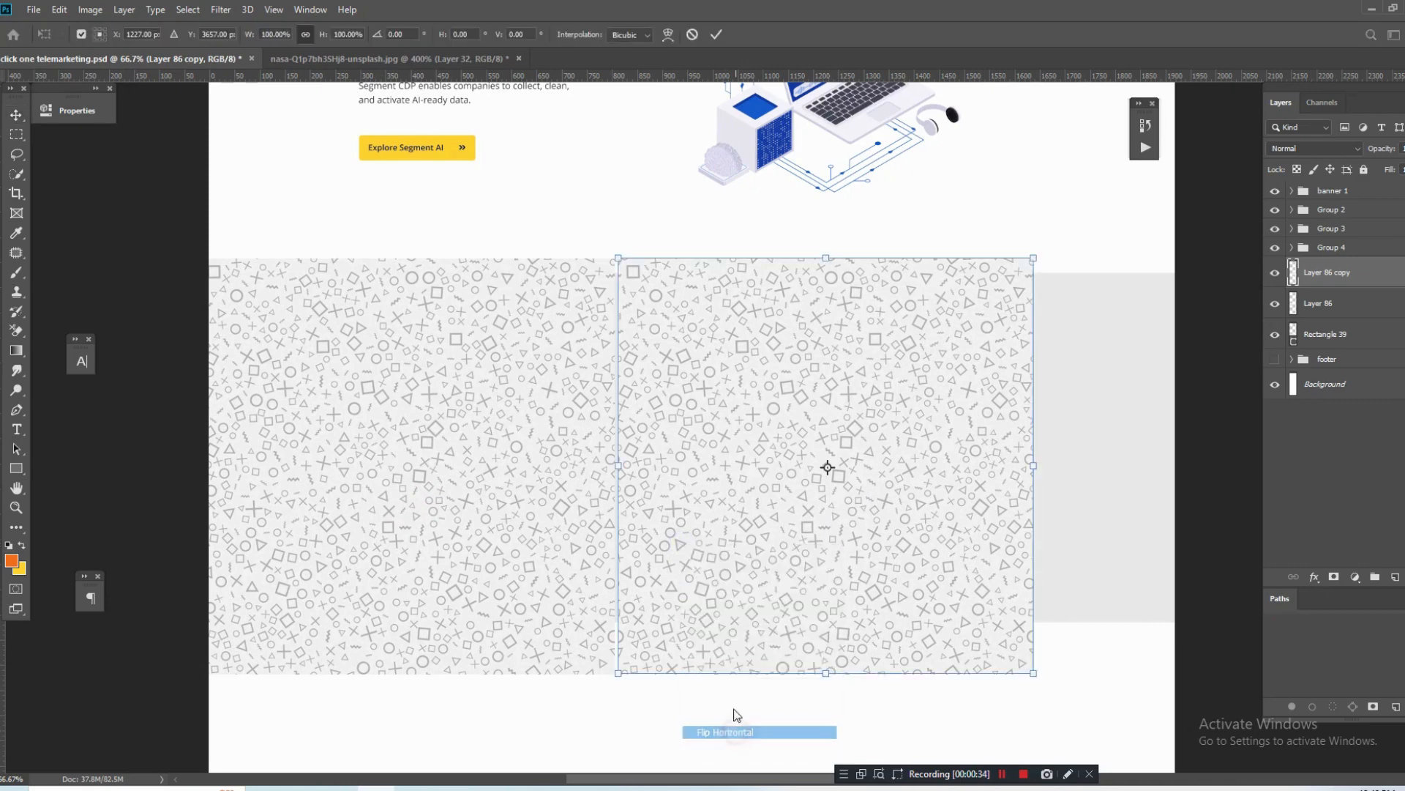
key(Return)
Nudge the mirrored pattern tile left until its edge joins the original tile without a visible seam.
key(Left)
key(Left)
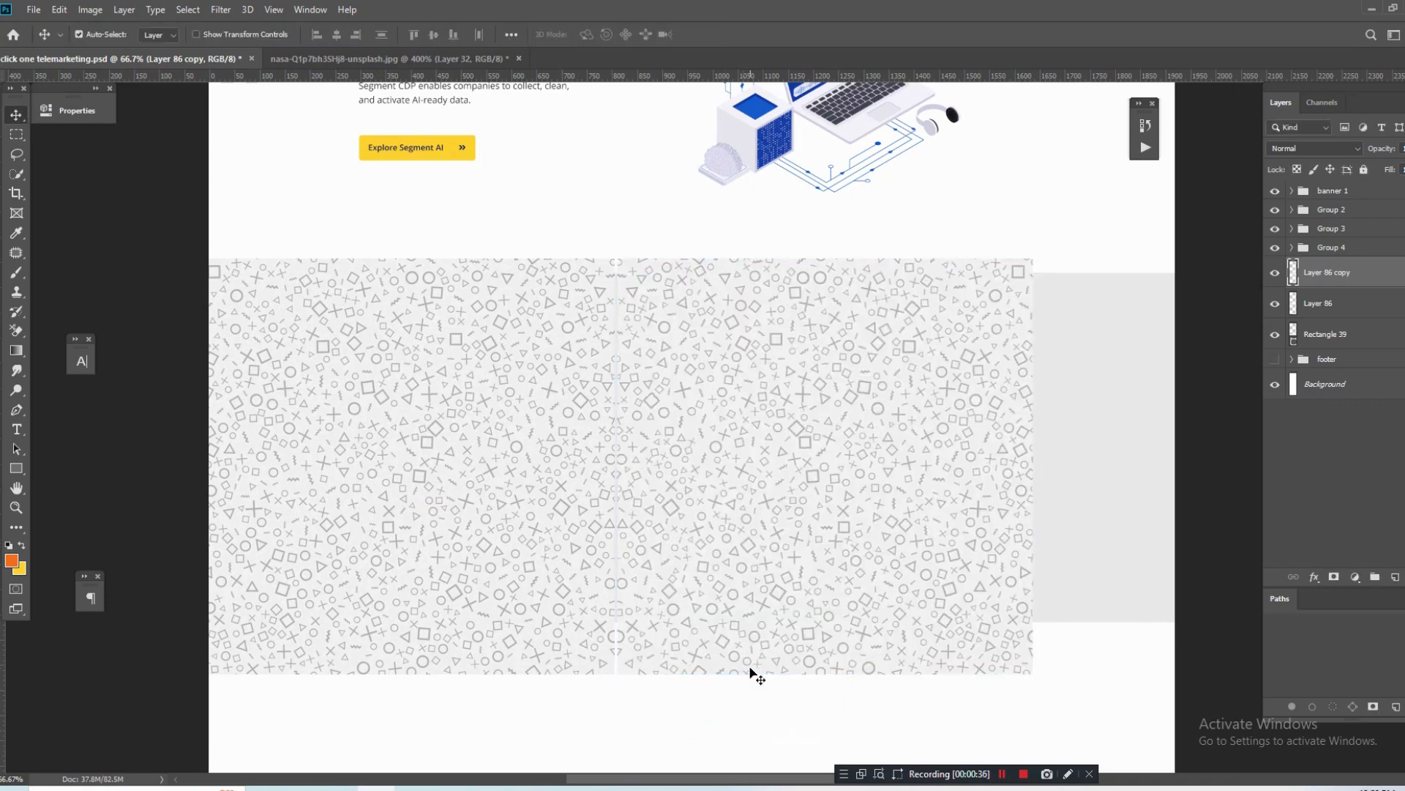
key(Left)
key(Left)
key(Left)
key(Left)
key(Left)
key(Left)
key(Left)
key(Left)
key(Left)
key(Left)
key(Left)
key(Left)
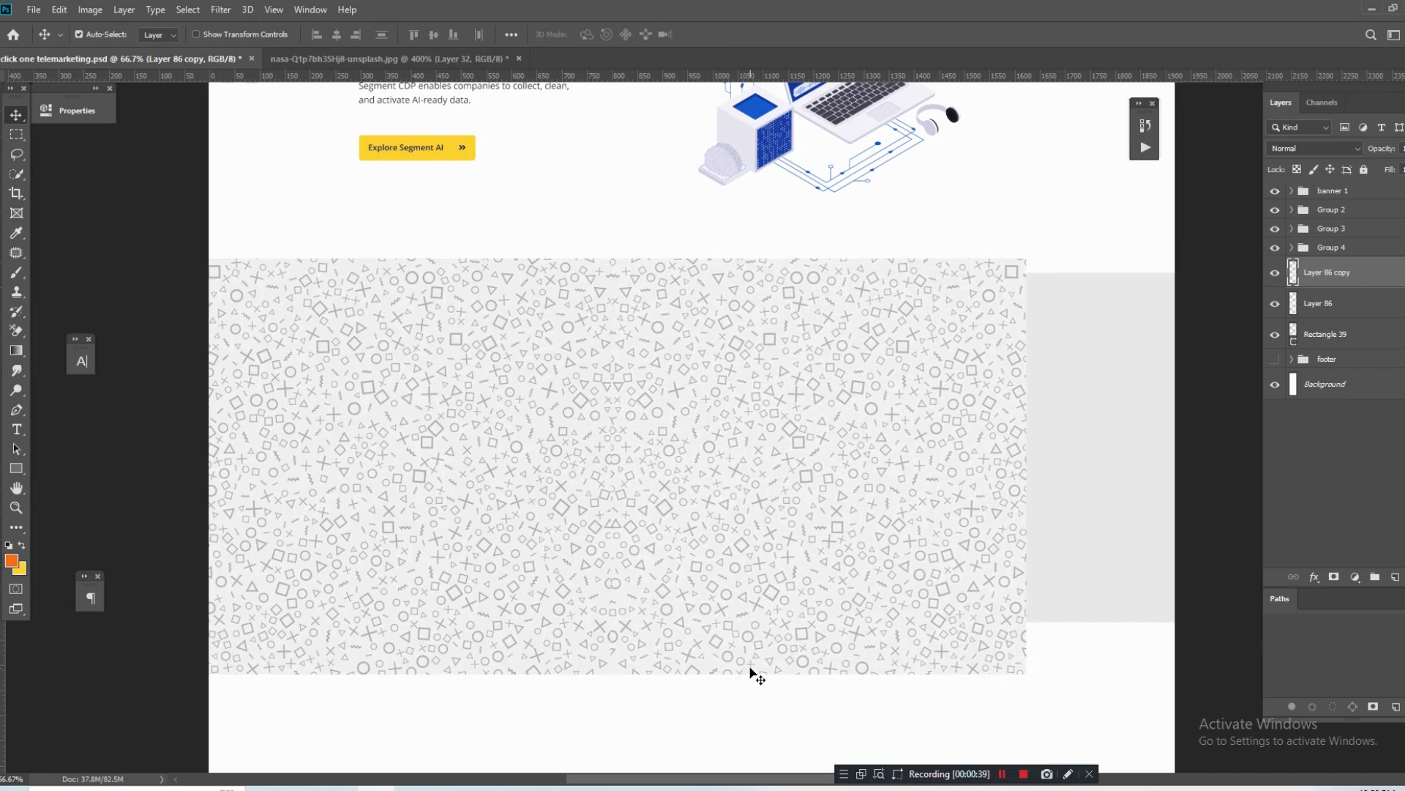
key(Right)
key(Right)
key(Right)
key(Right)
key(Right)
key(Right)
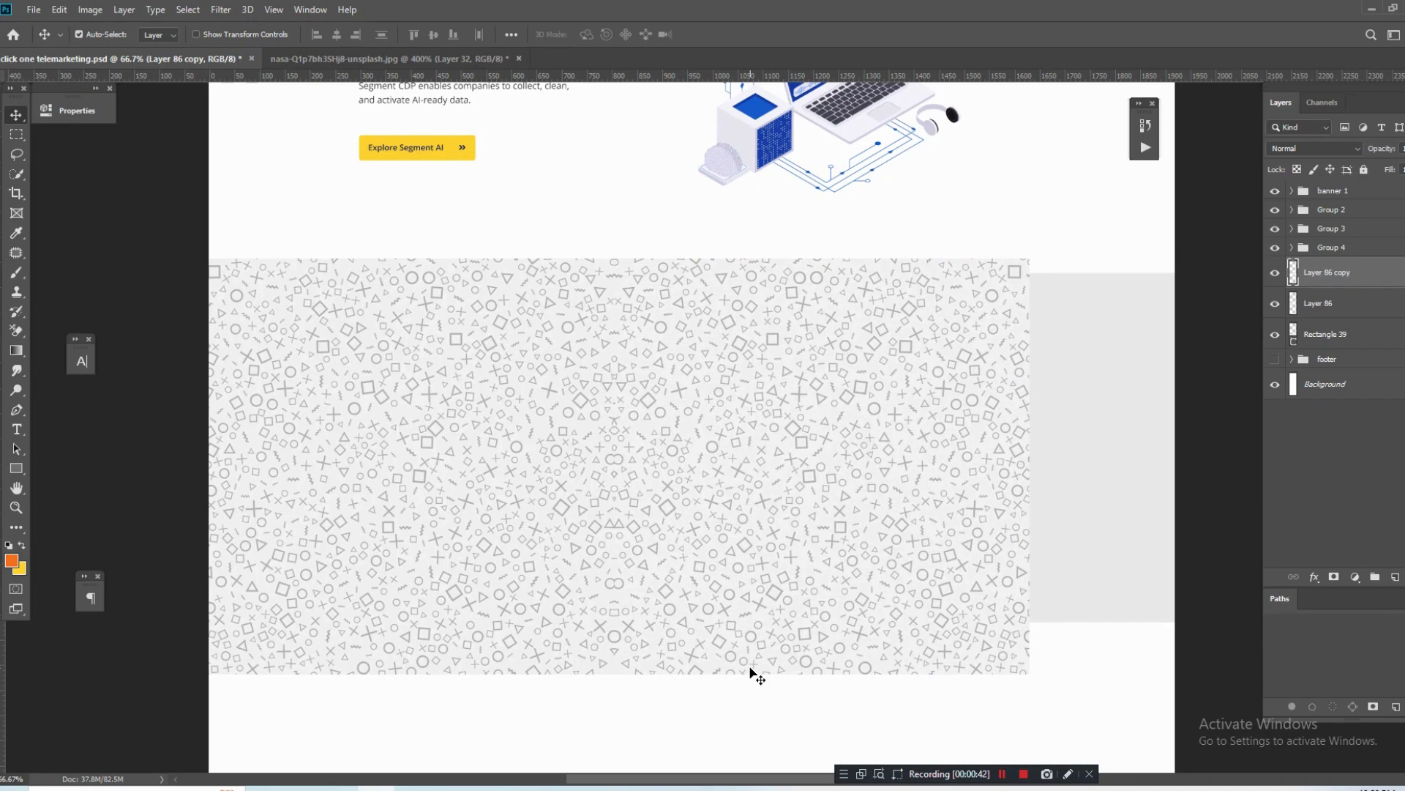
key(Left)
key(Left)
key(Left)
key(Left)
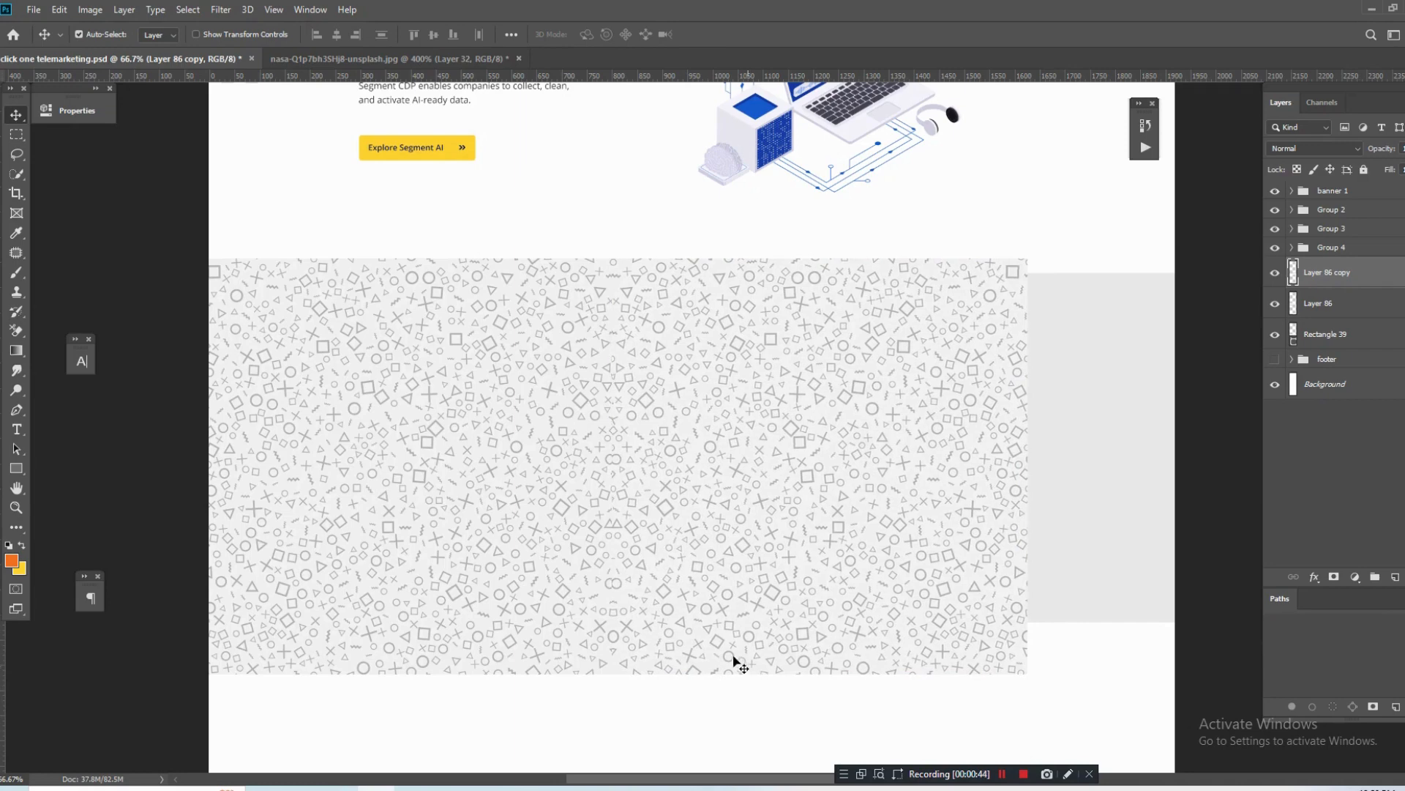
Duplicate the pattern tile over the uncovered right end of the band and merge the three pattern layers.
drag(721, 607, 1079, 588)
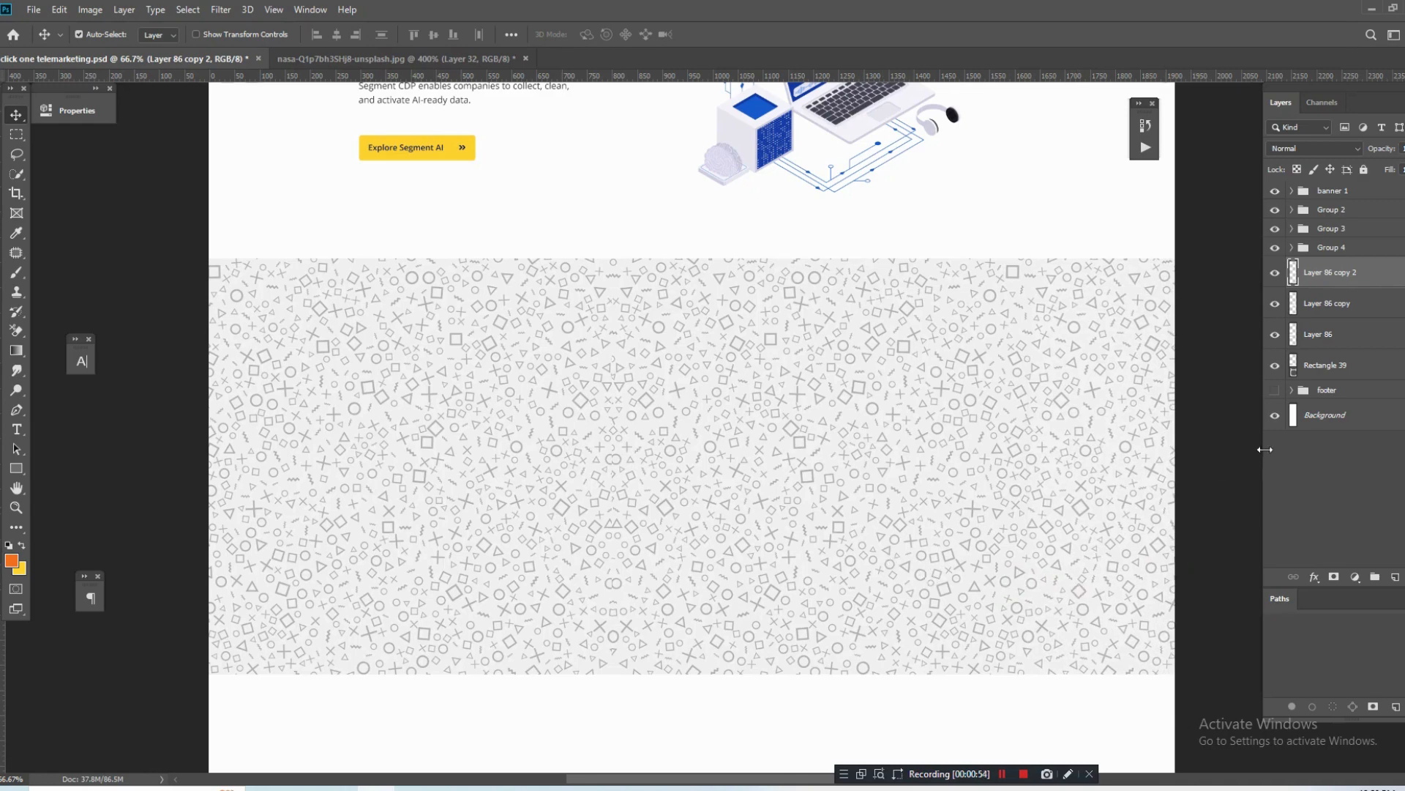
shift+click(1347, 339)
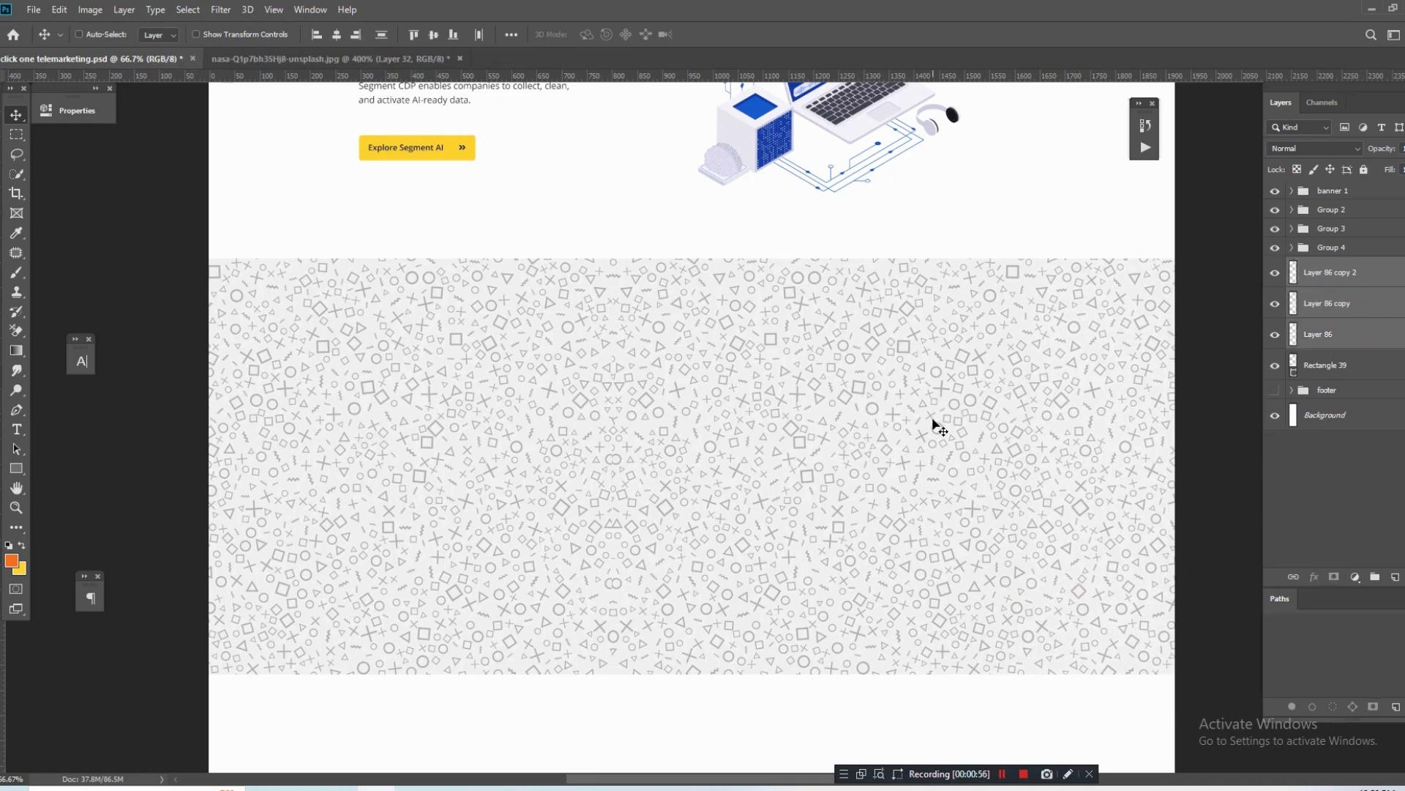
key(ctrl+e)
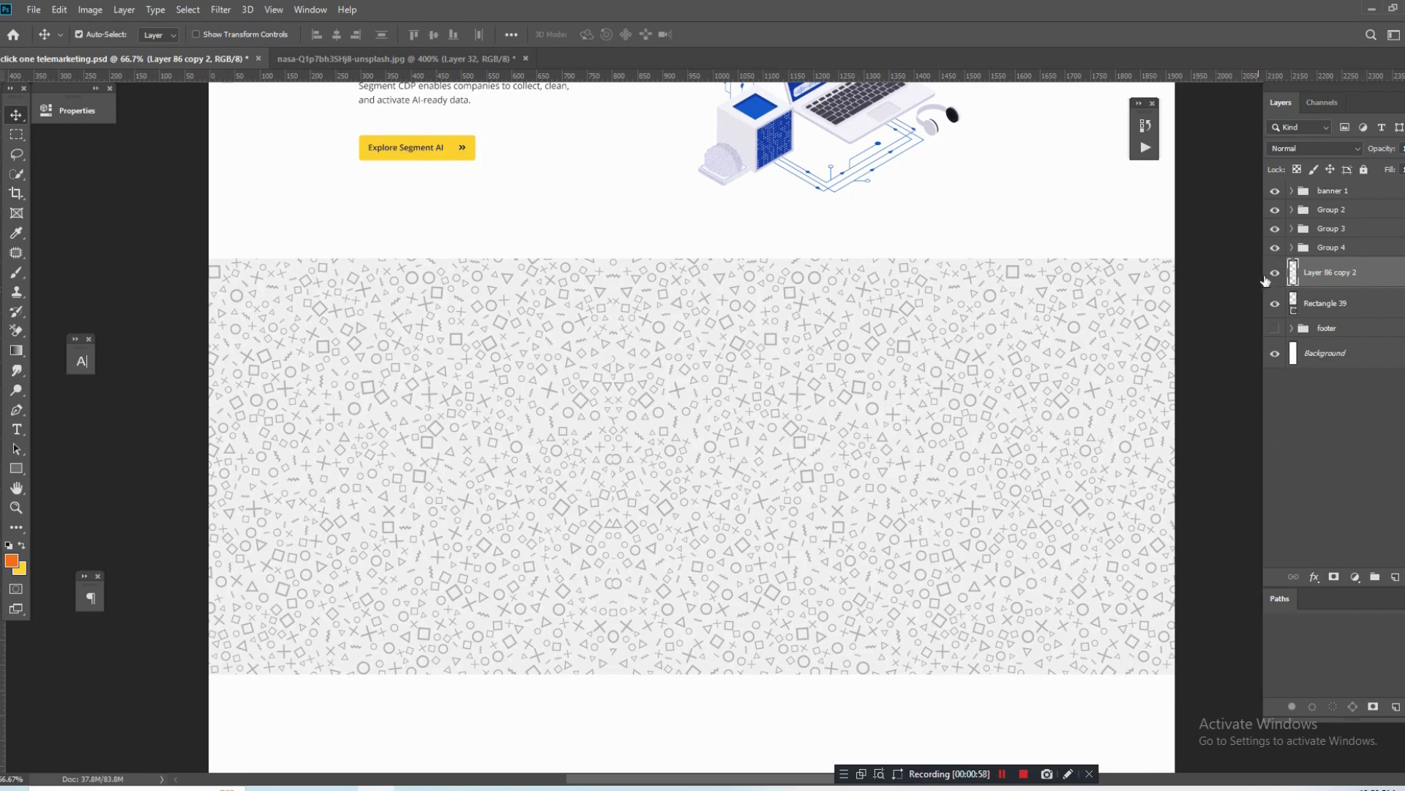
Hide the merged pattern layer and change the fill of Rectangle 39 to the pale cream fff8f4.
click(1279, 273)
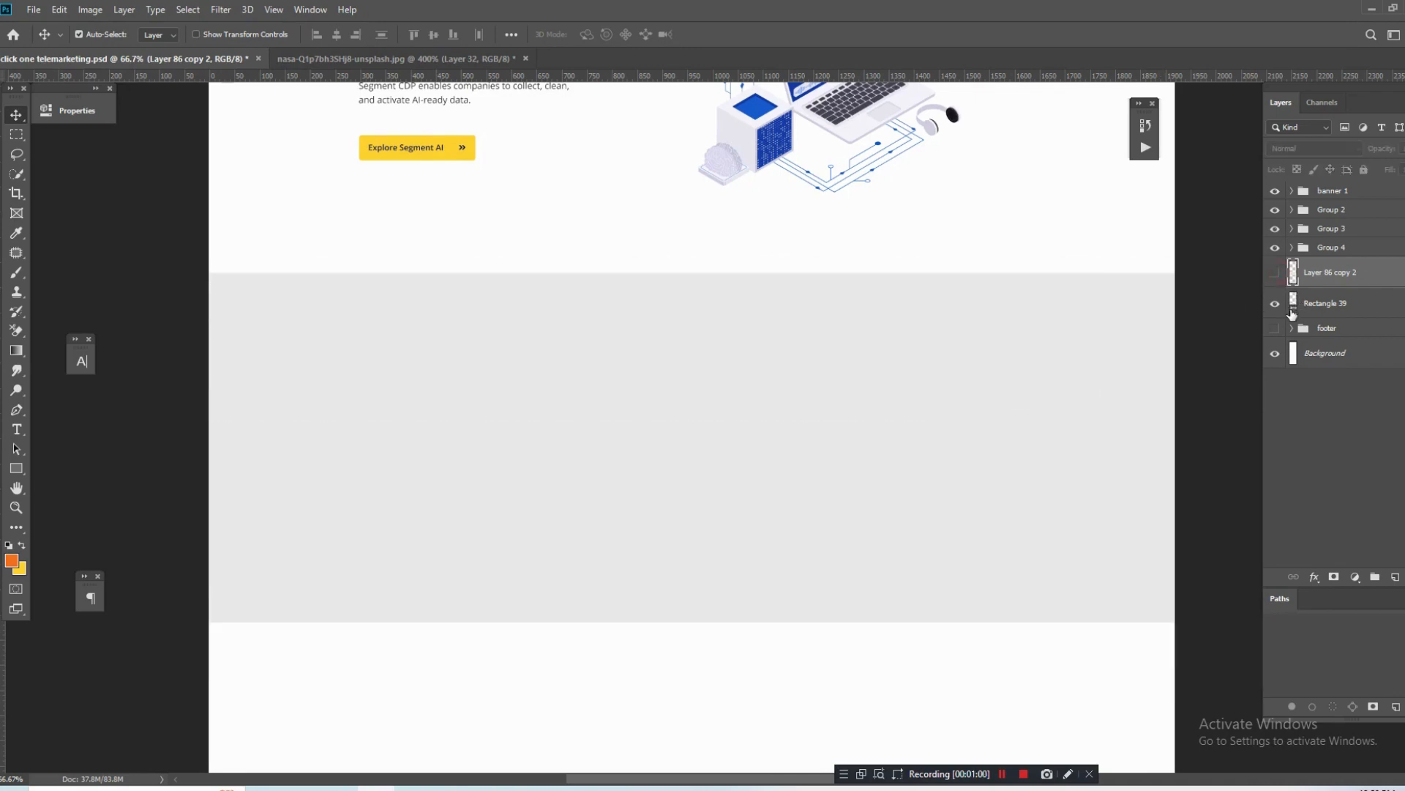
double_click(1295, 313)
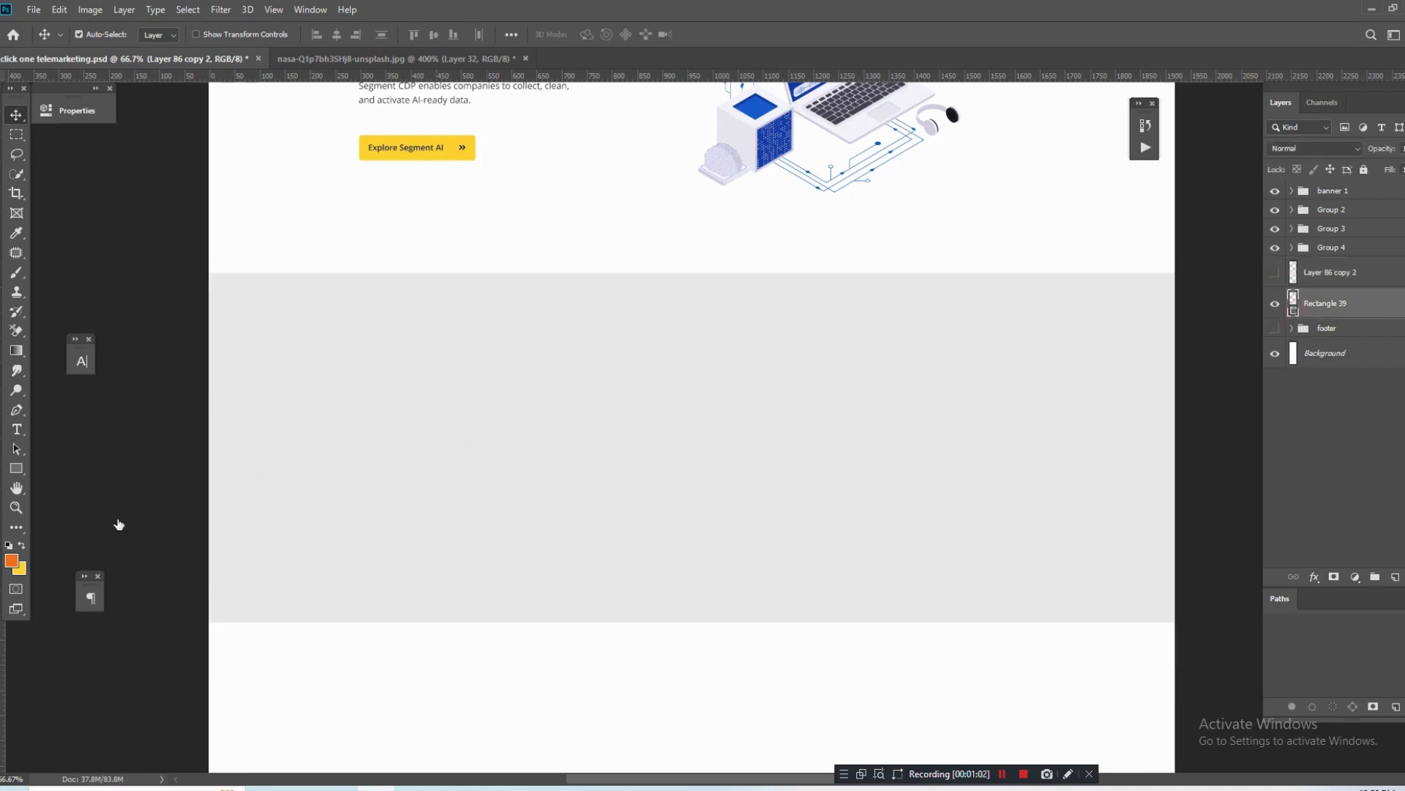
click(12, 561)
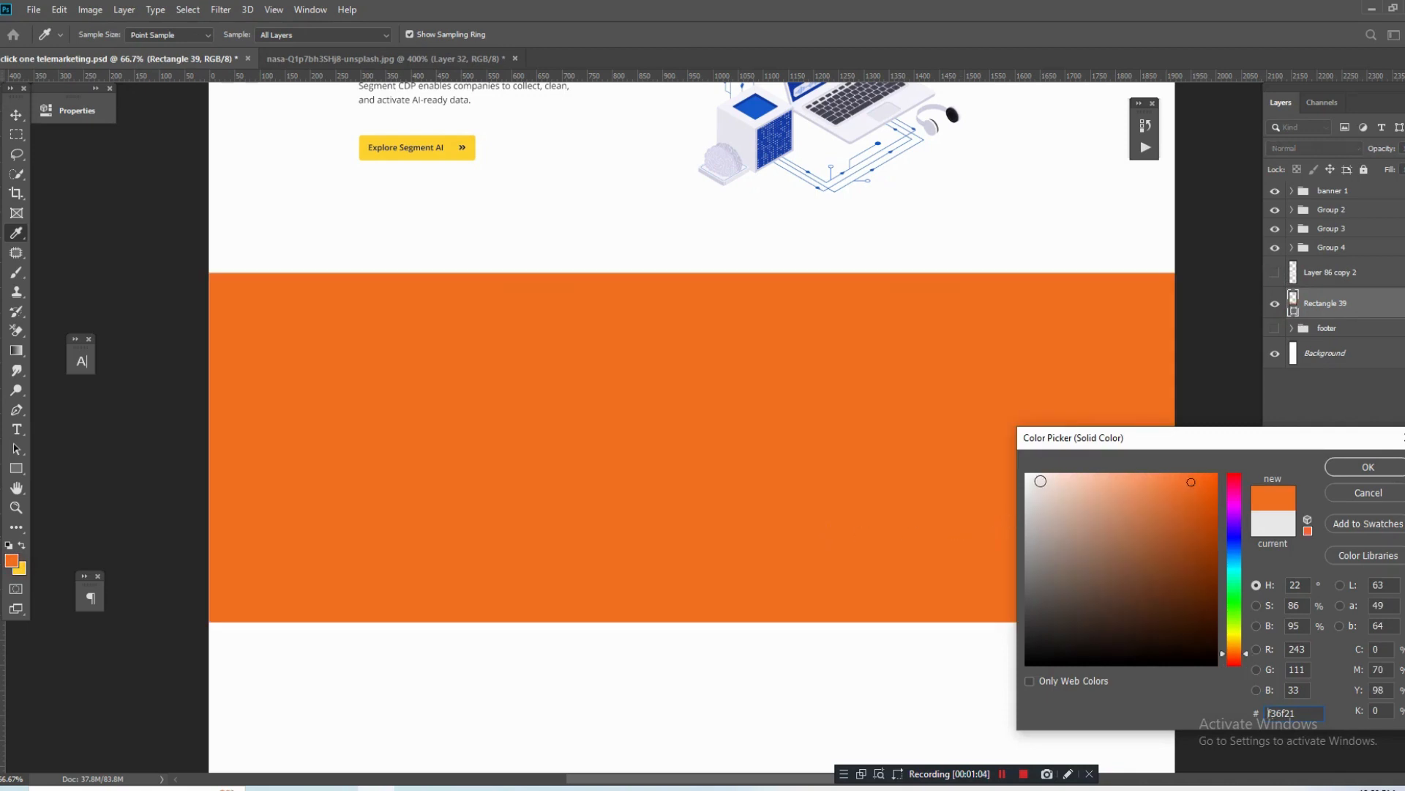
drag(1040, 481, 1033, 471)
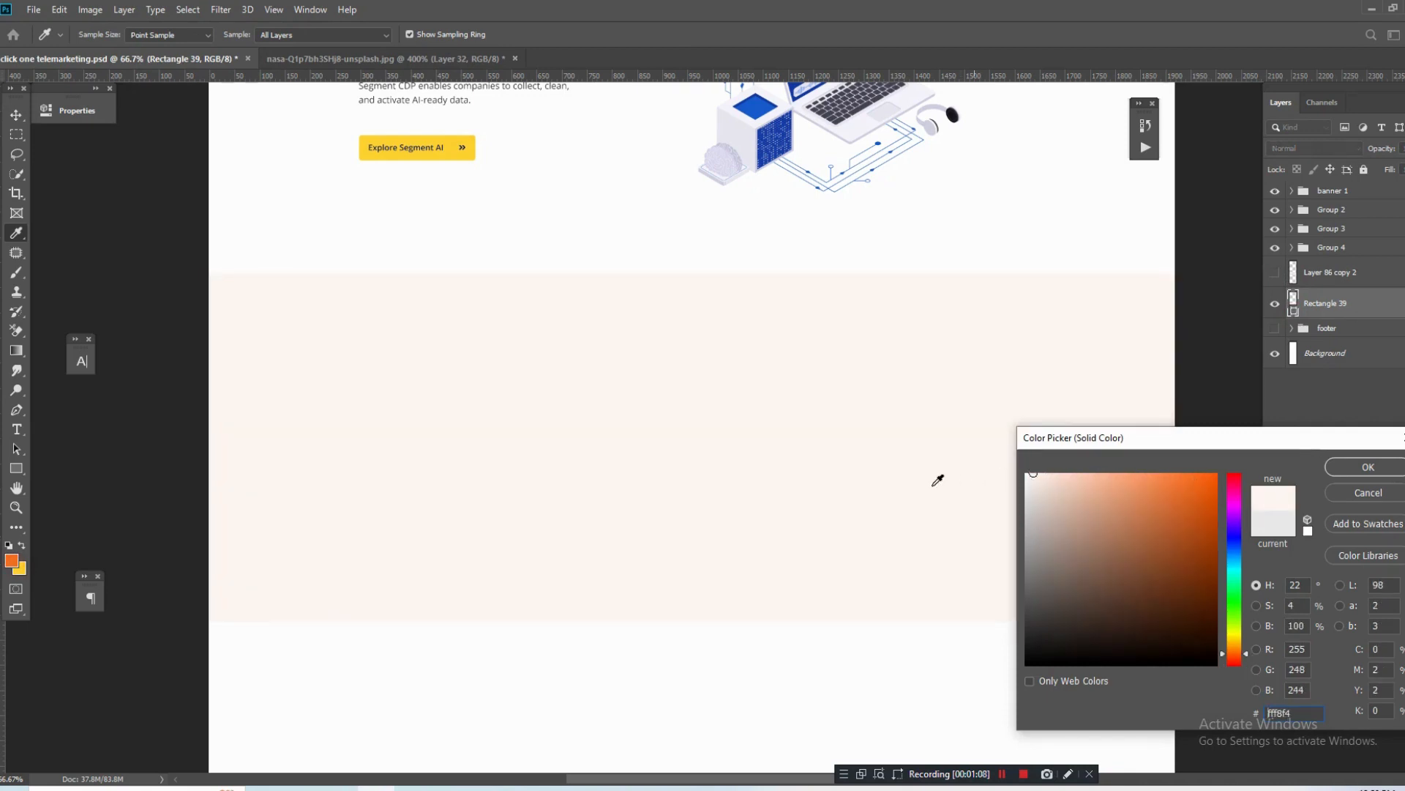
key(Return)
click(834, 464)
Show the merged pattern layer again and clip it to Rectangle 39.
click(1317, 274)
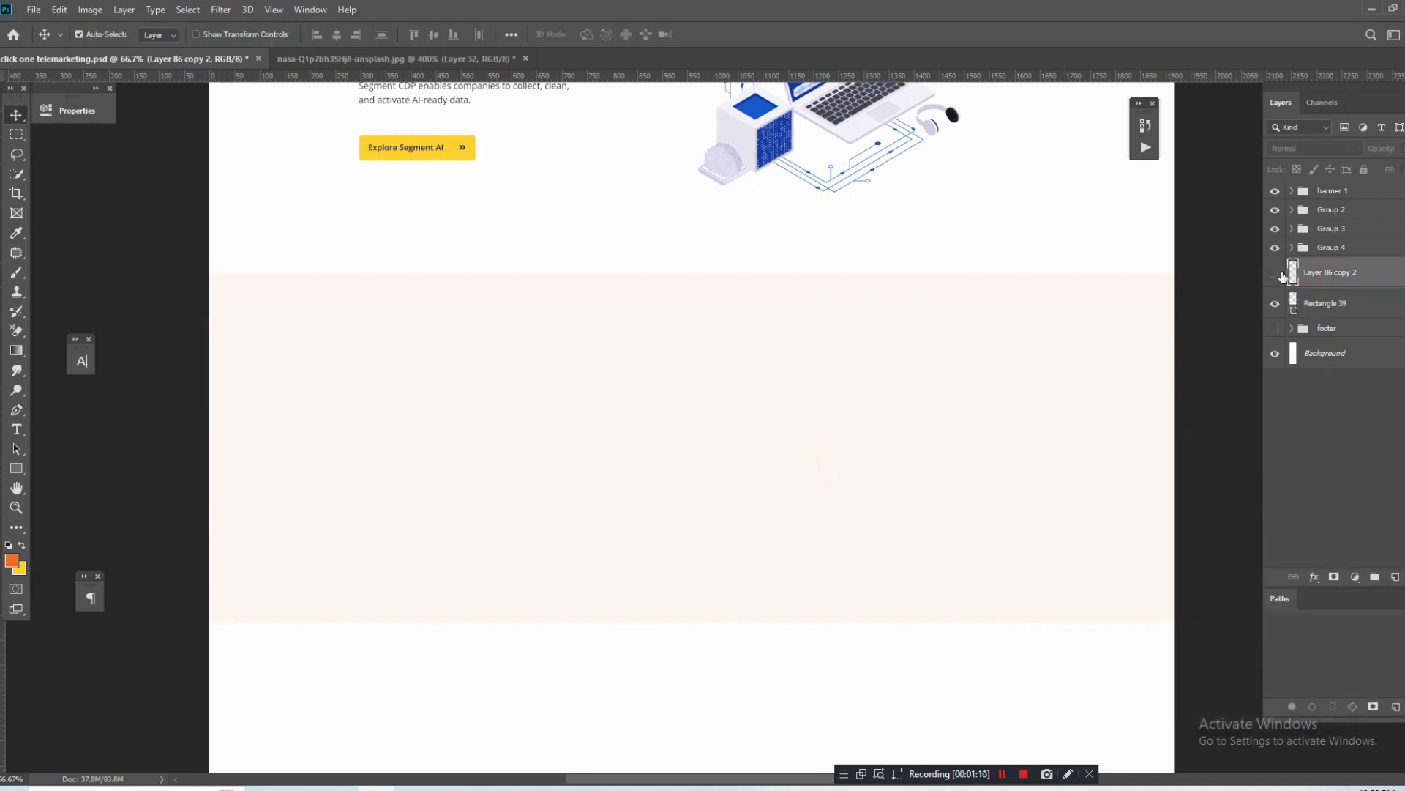
click(1276, 272)
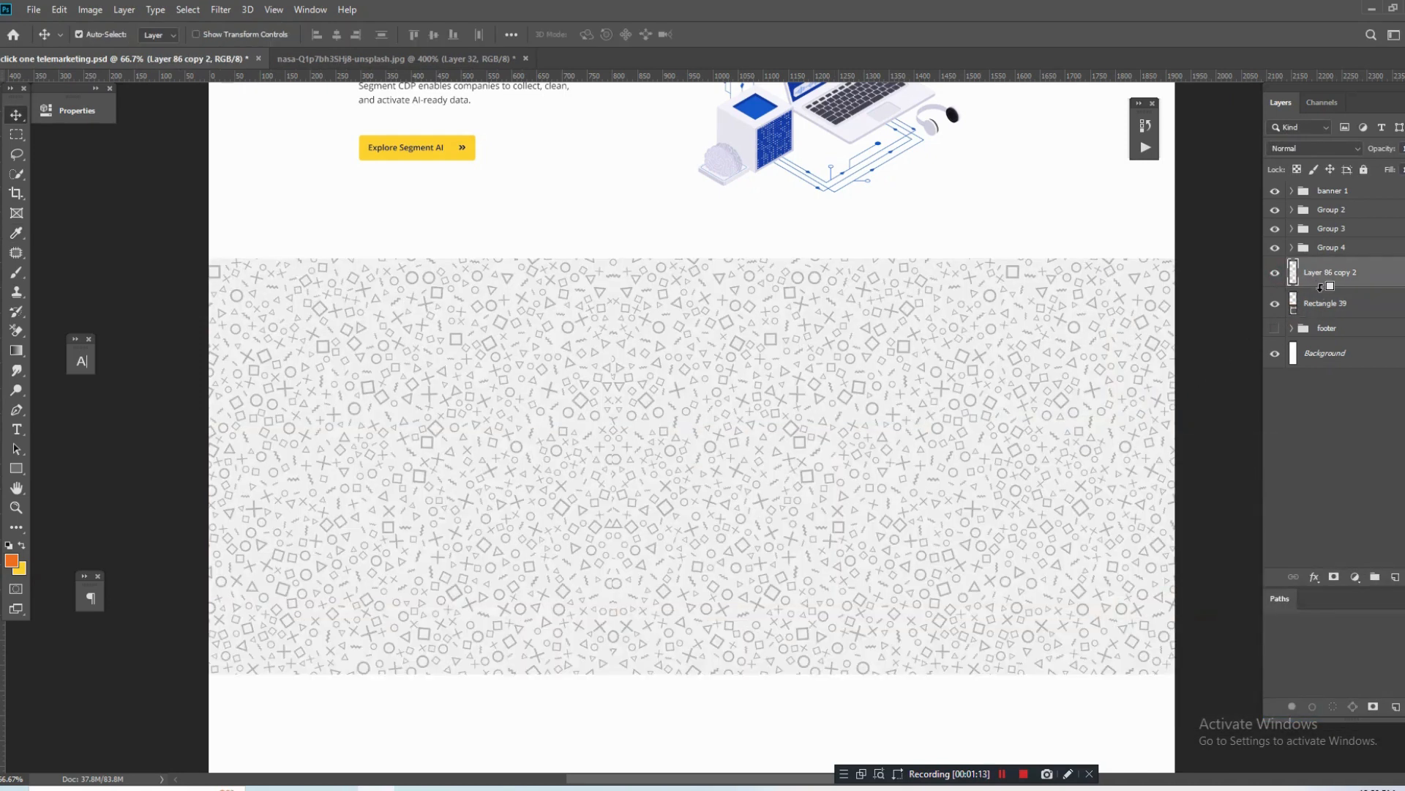
alt+click(1319, 288)
Cycle through the blend modes for the clipped pattern layer and settle on Luminosity.
click(1317, 149)
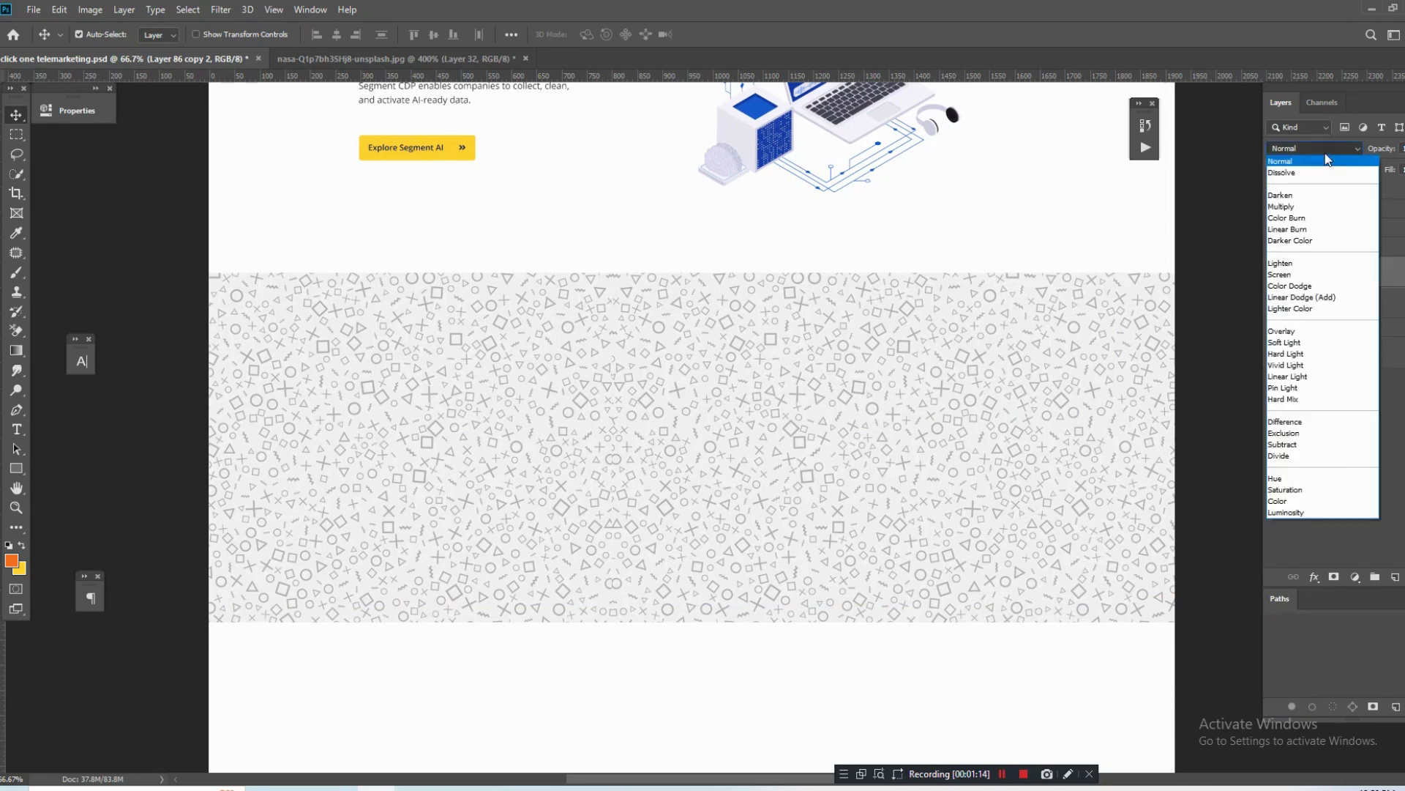
click(1299, 193)
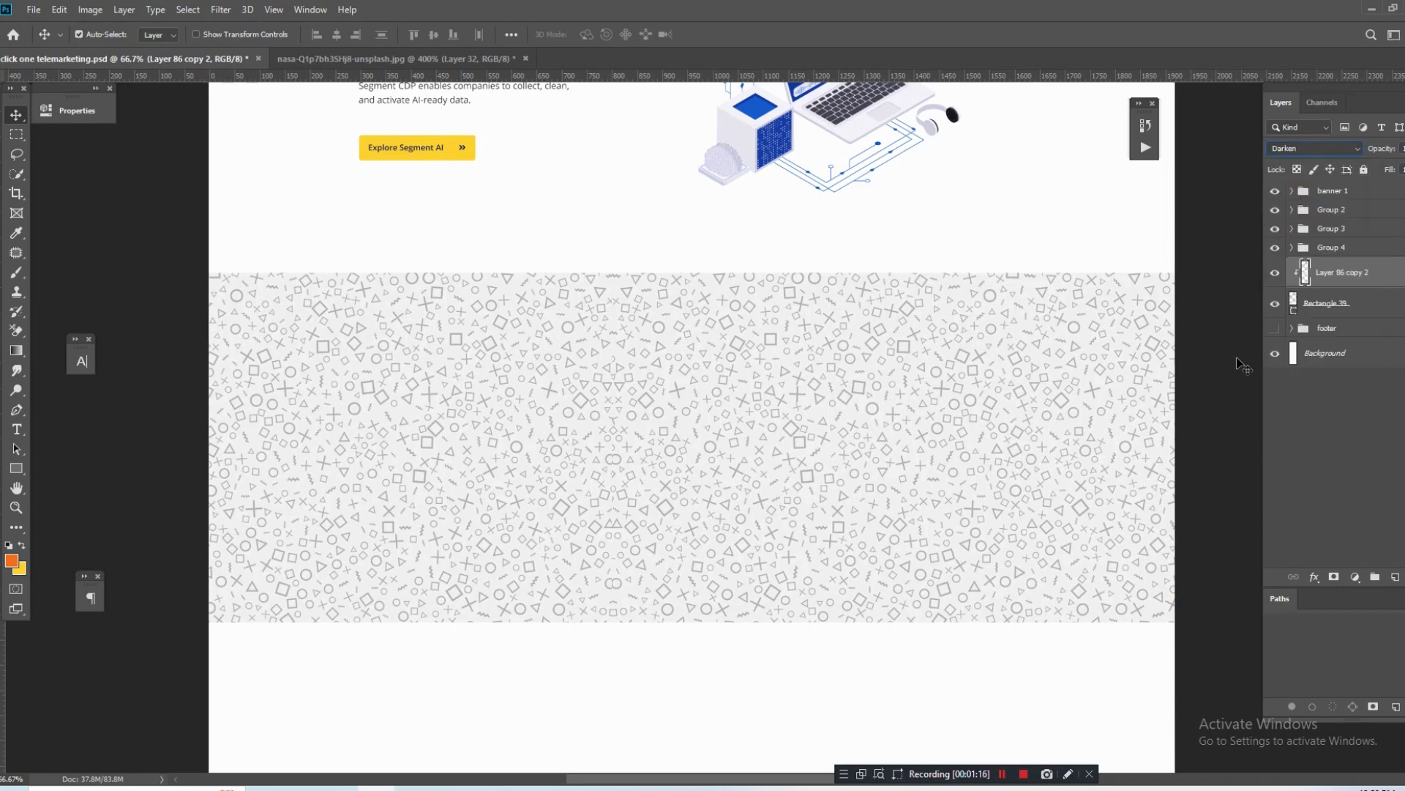
key(shift+plus)
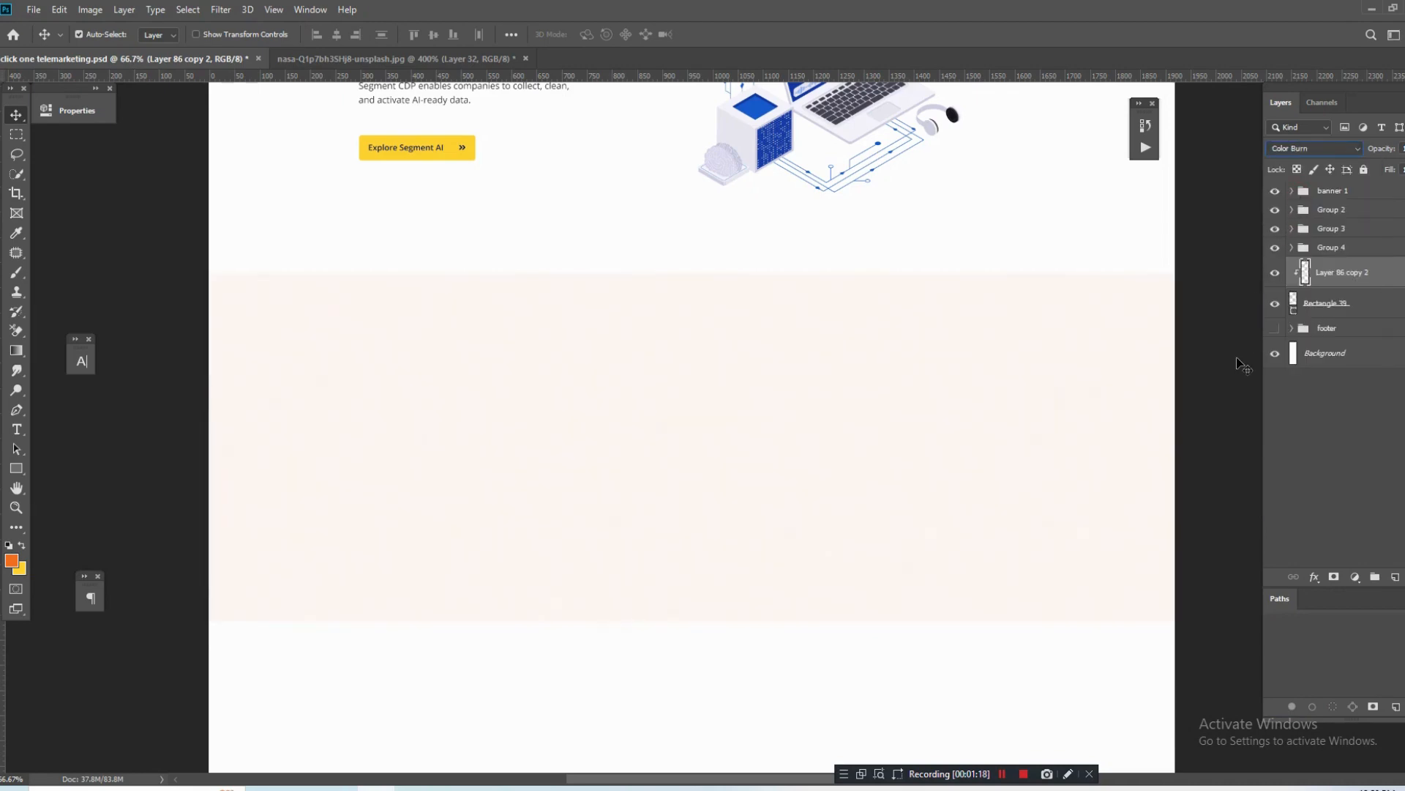
key(shift+plus)
key(shift+plus)
key(shift+plus)
key(shift+plus)
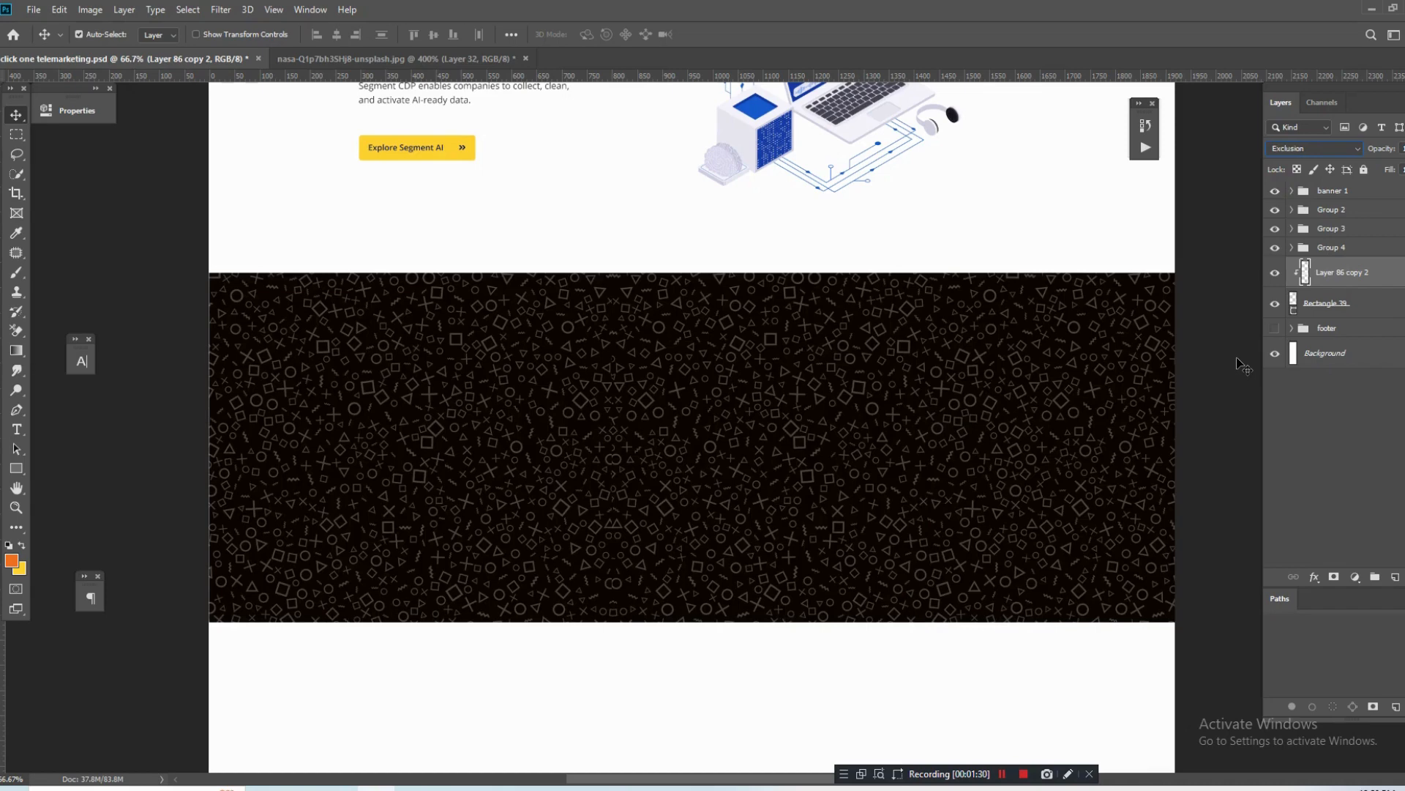
key(shift+plus)
key(shift+plus)
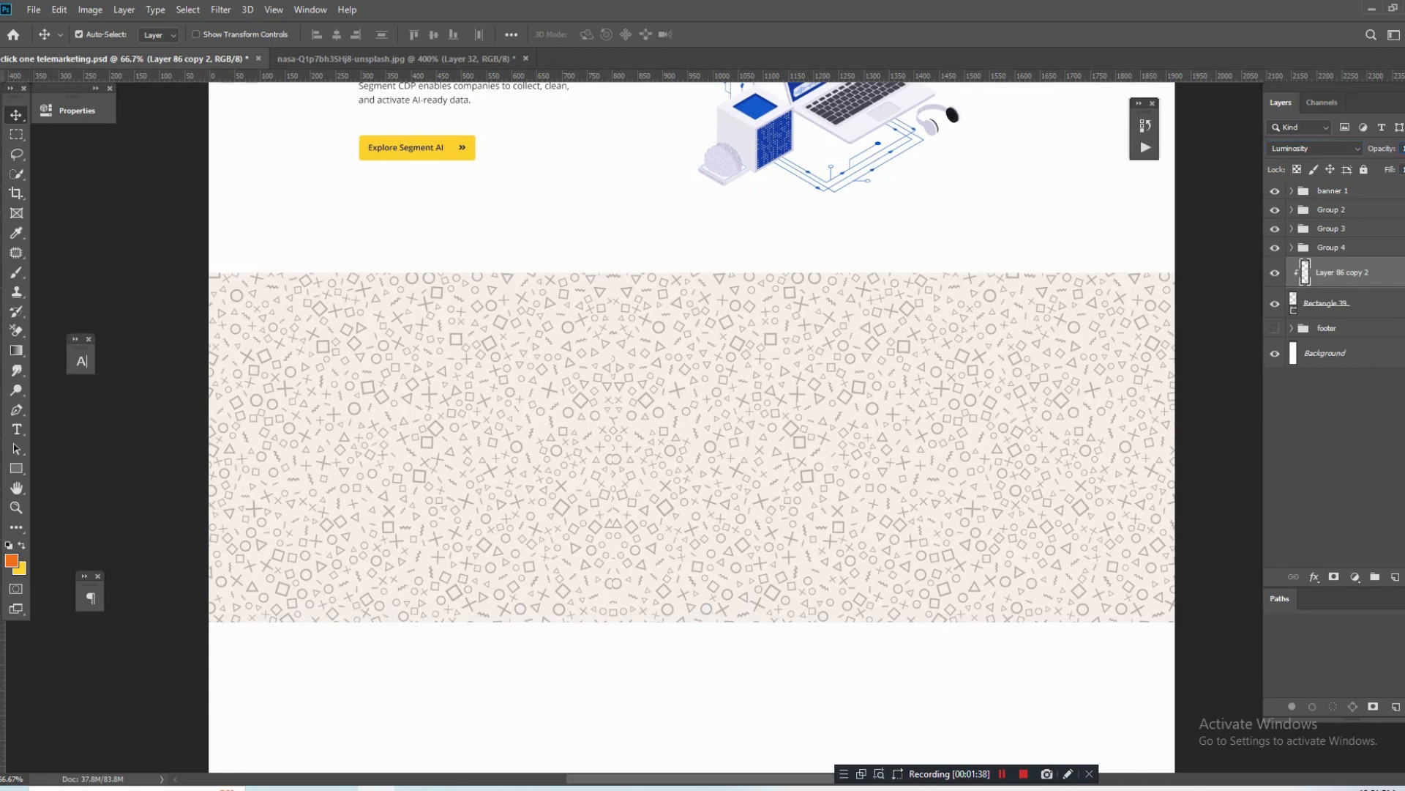
Lower the opacity of the clipped pattern layer to leave only a very faint texture.
text(2)
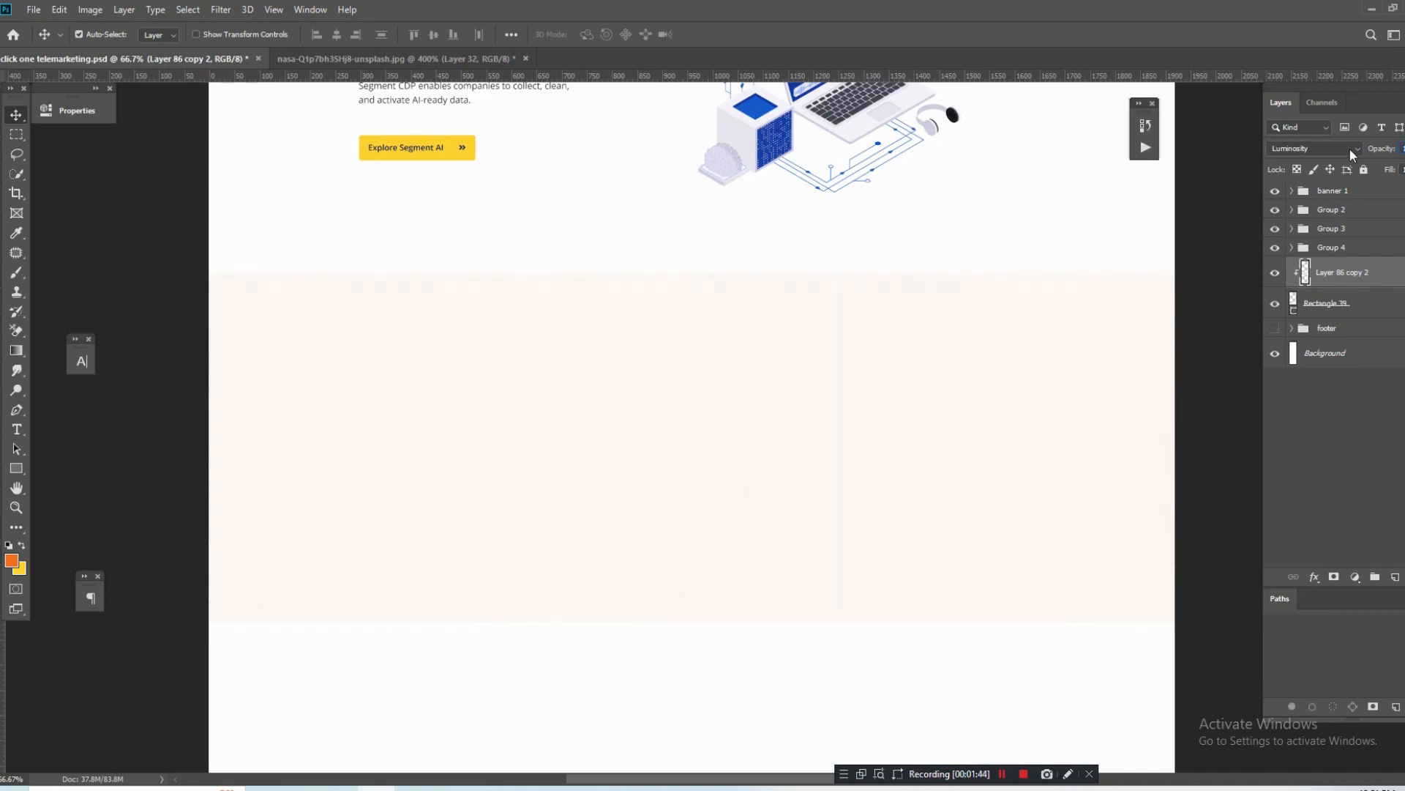
key(ctrl+1)
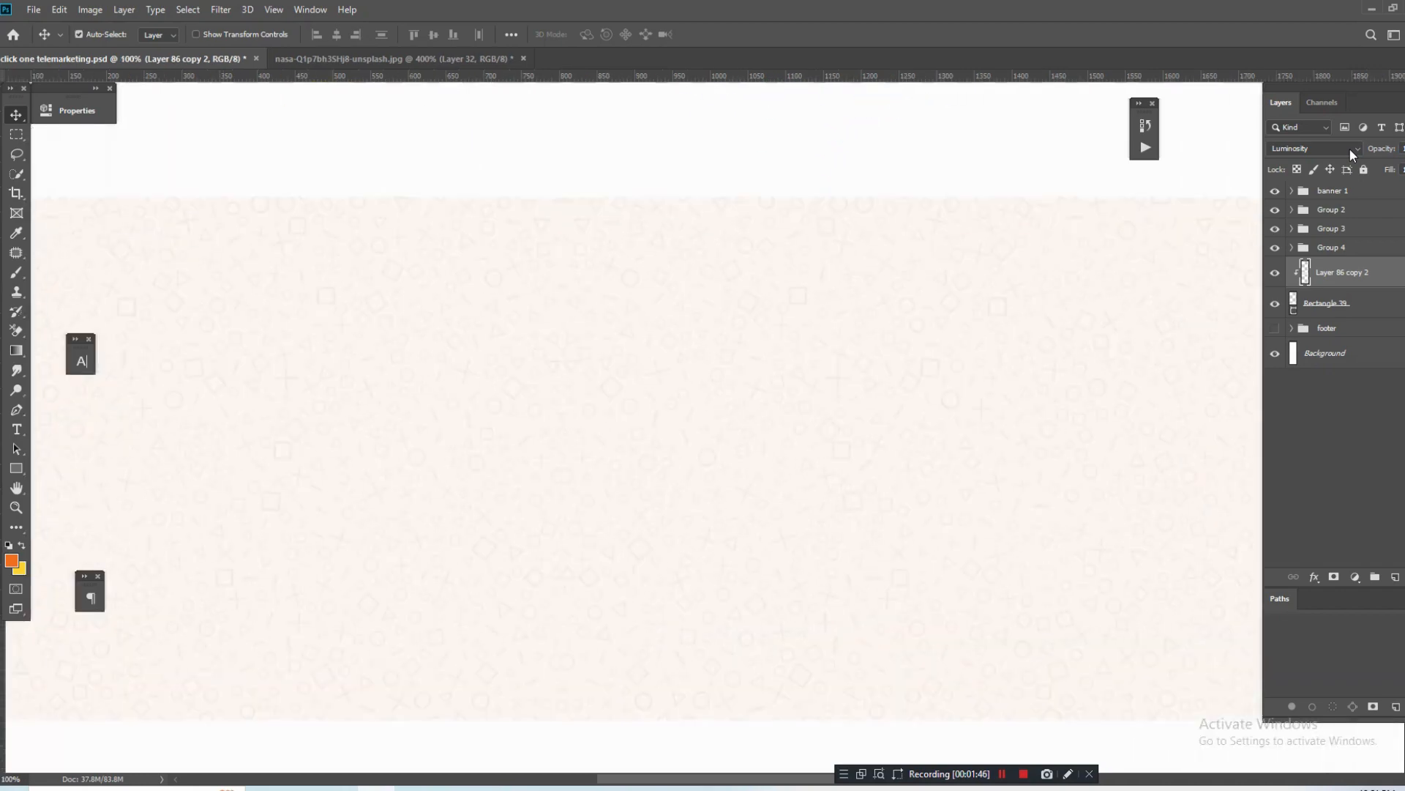
drag(599, 427, 768, 433)
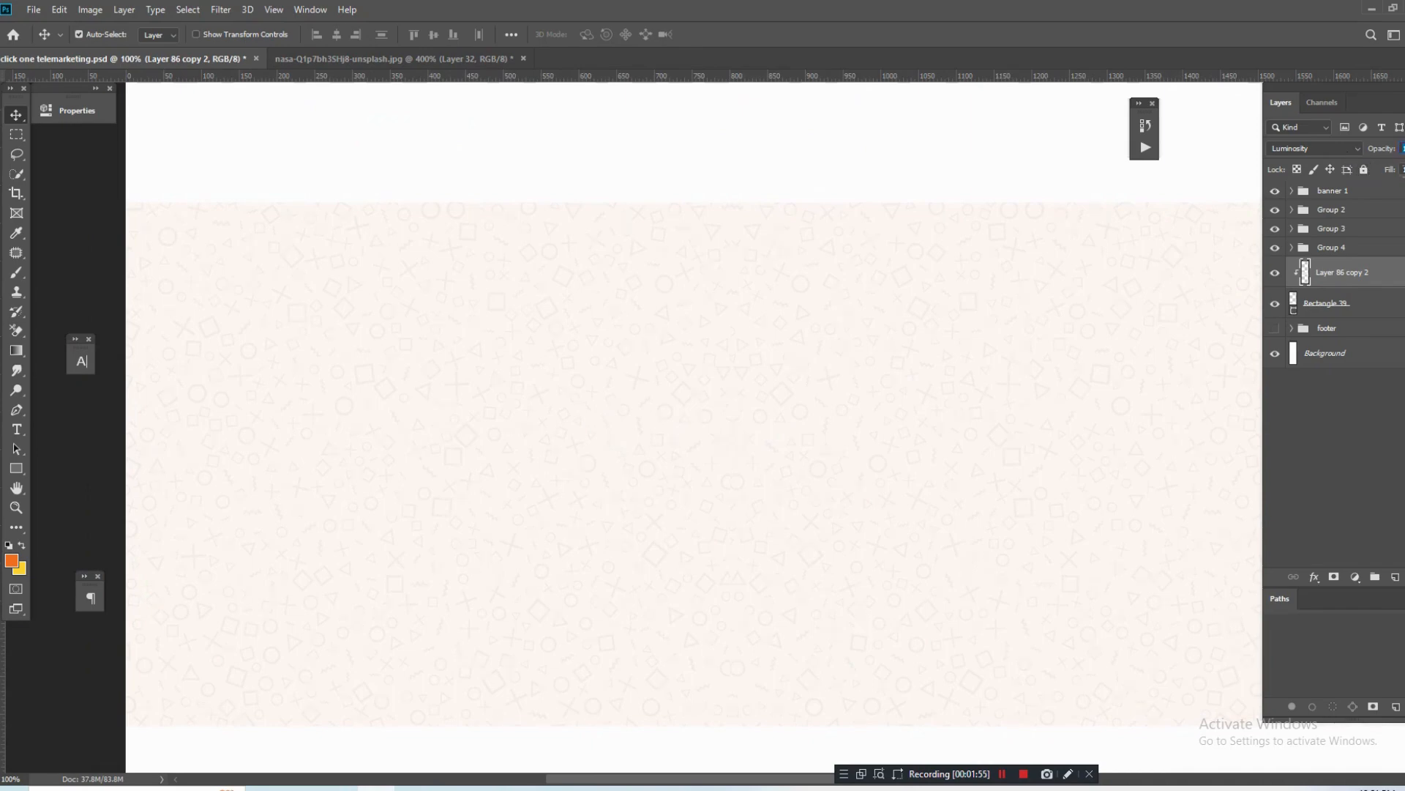
text(1)
Reopen the fill colour of Rectangle 39 and try a pale cream tint close to white.
click(1294, 310)
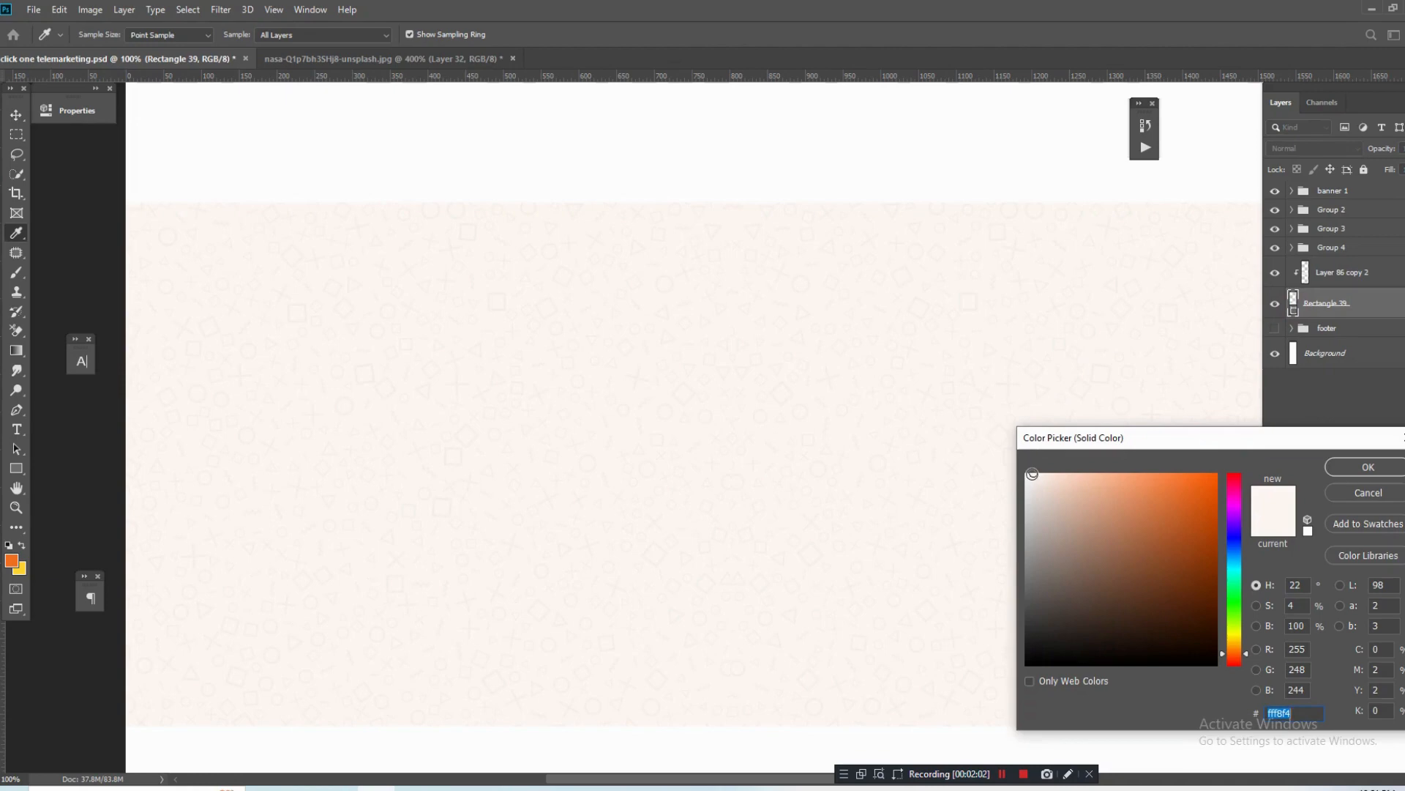
click(1031, 475)
click(1259, 531)
click(1331, 475)
Save the document and change the fill of Rectangle 39 to white, ffffff.
scroll(870, 388, down, 1)
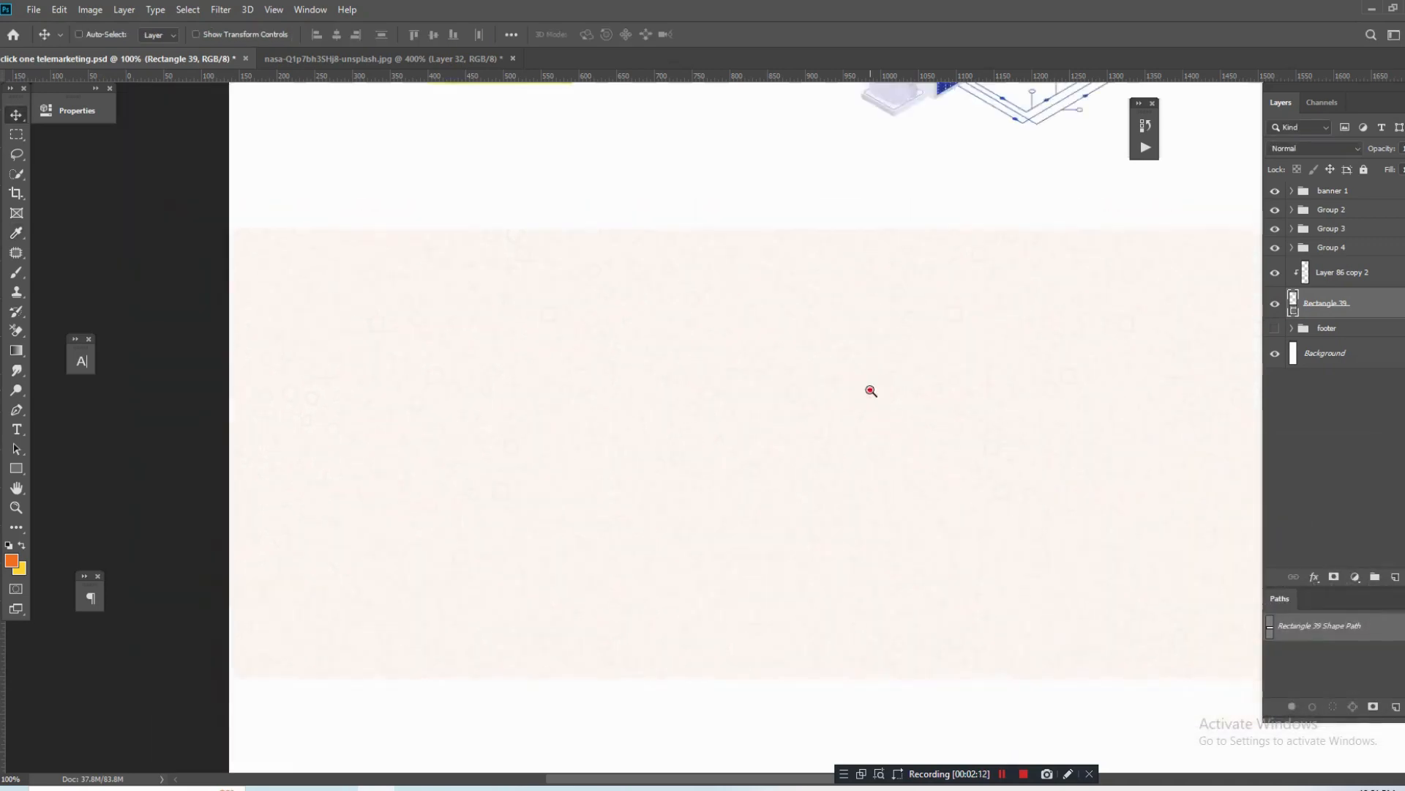
drag(870, 389, 769, 421)
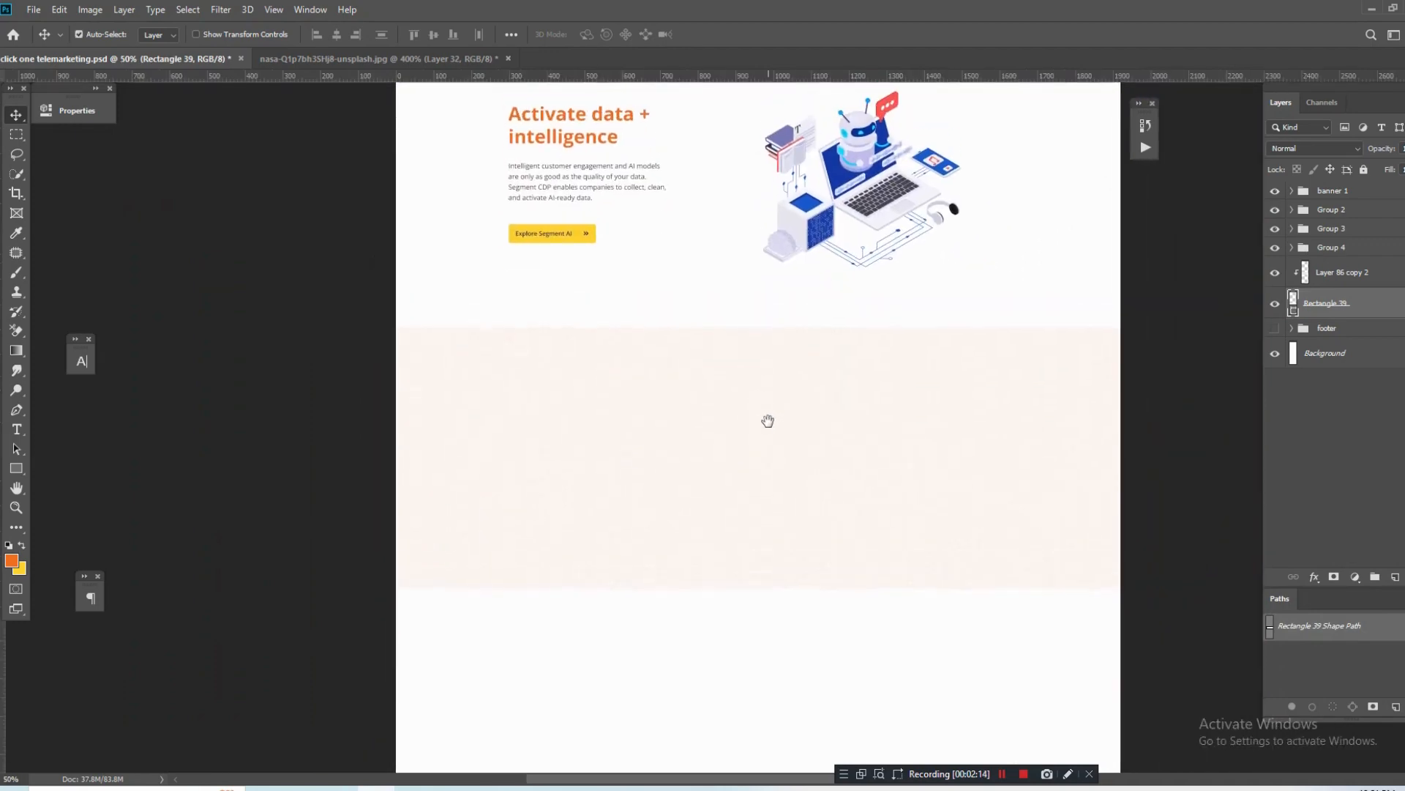
key(ctrl+s)
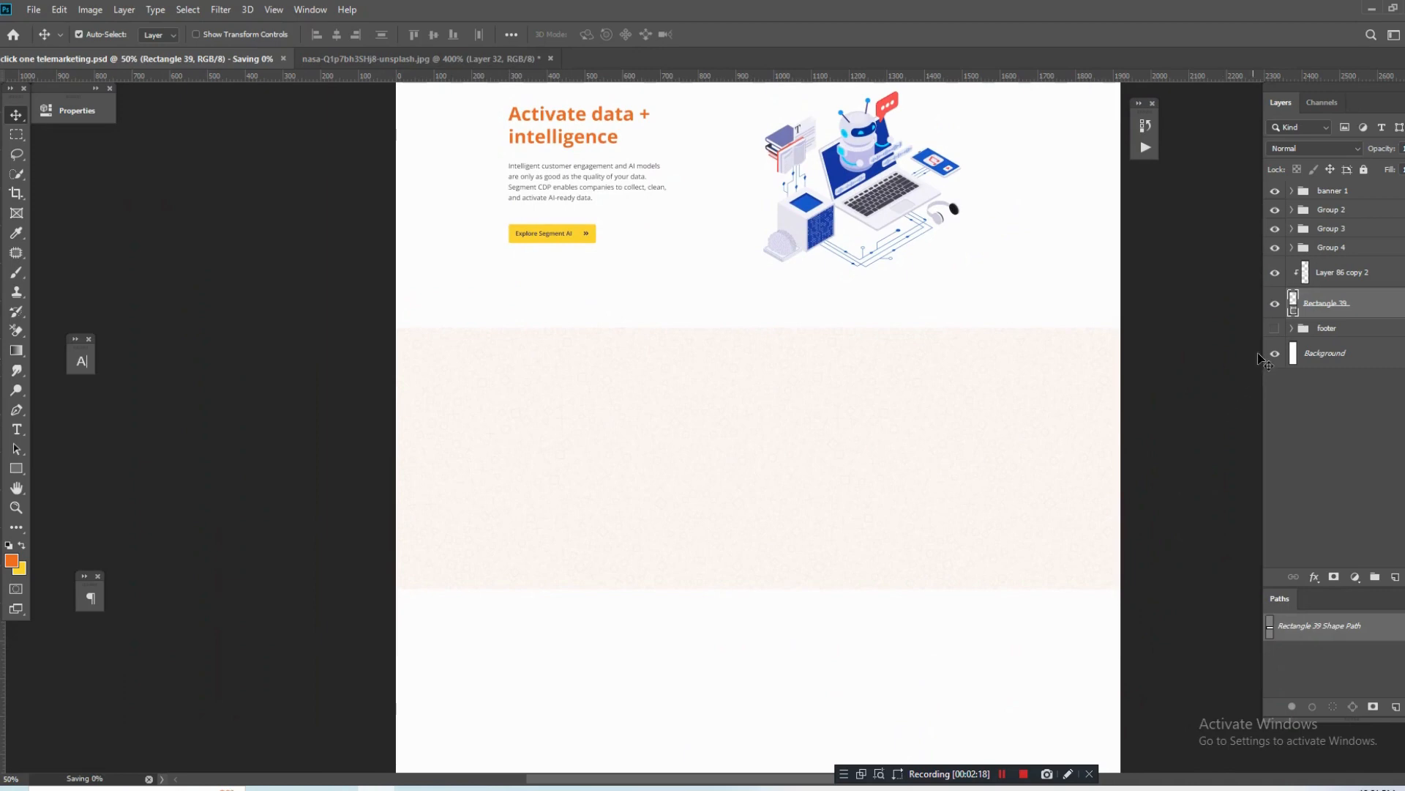
double_click(1293, 309)
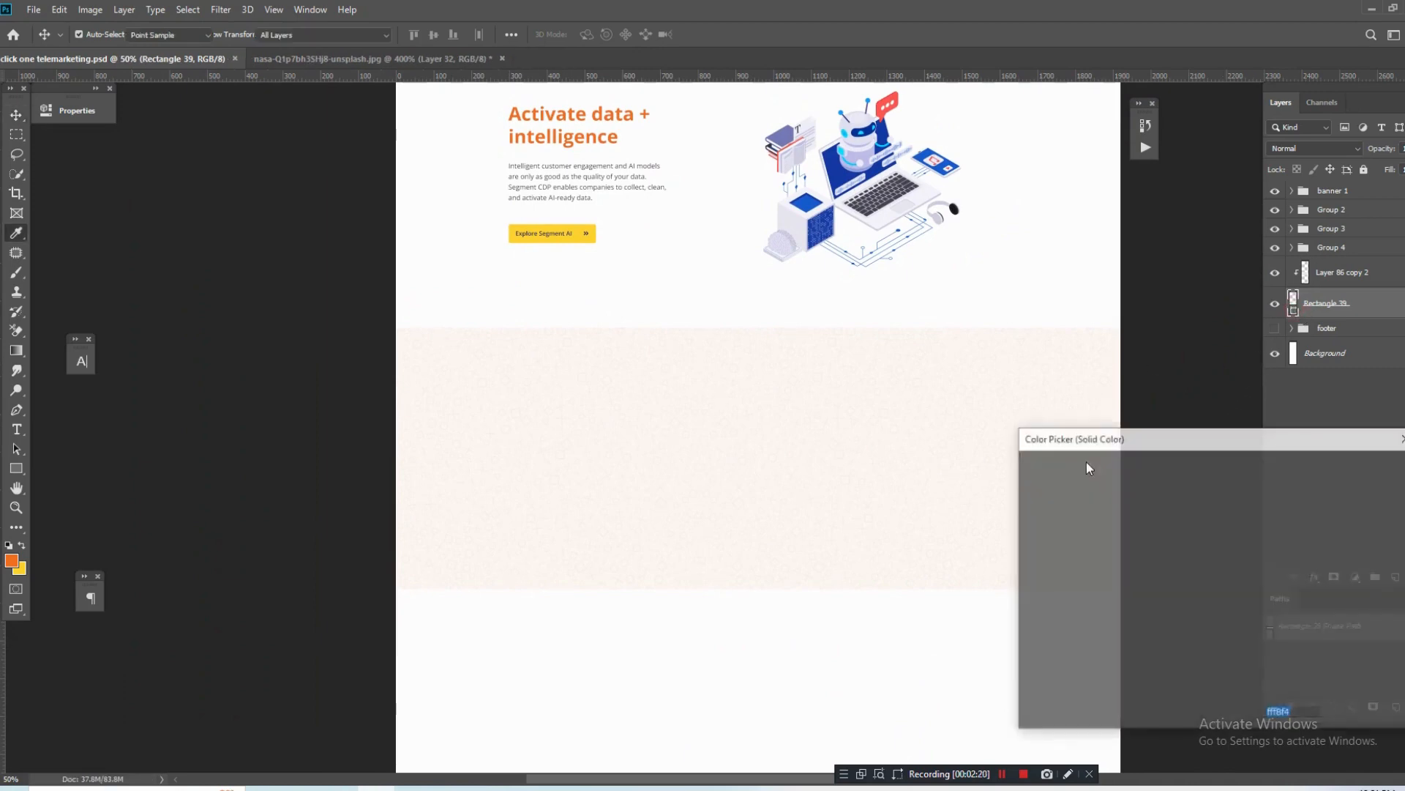
text(ffffff)
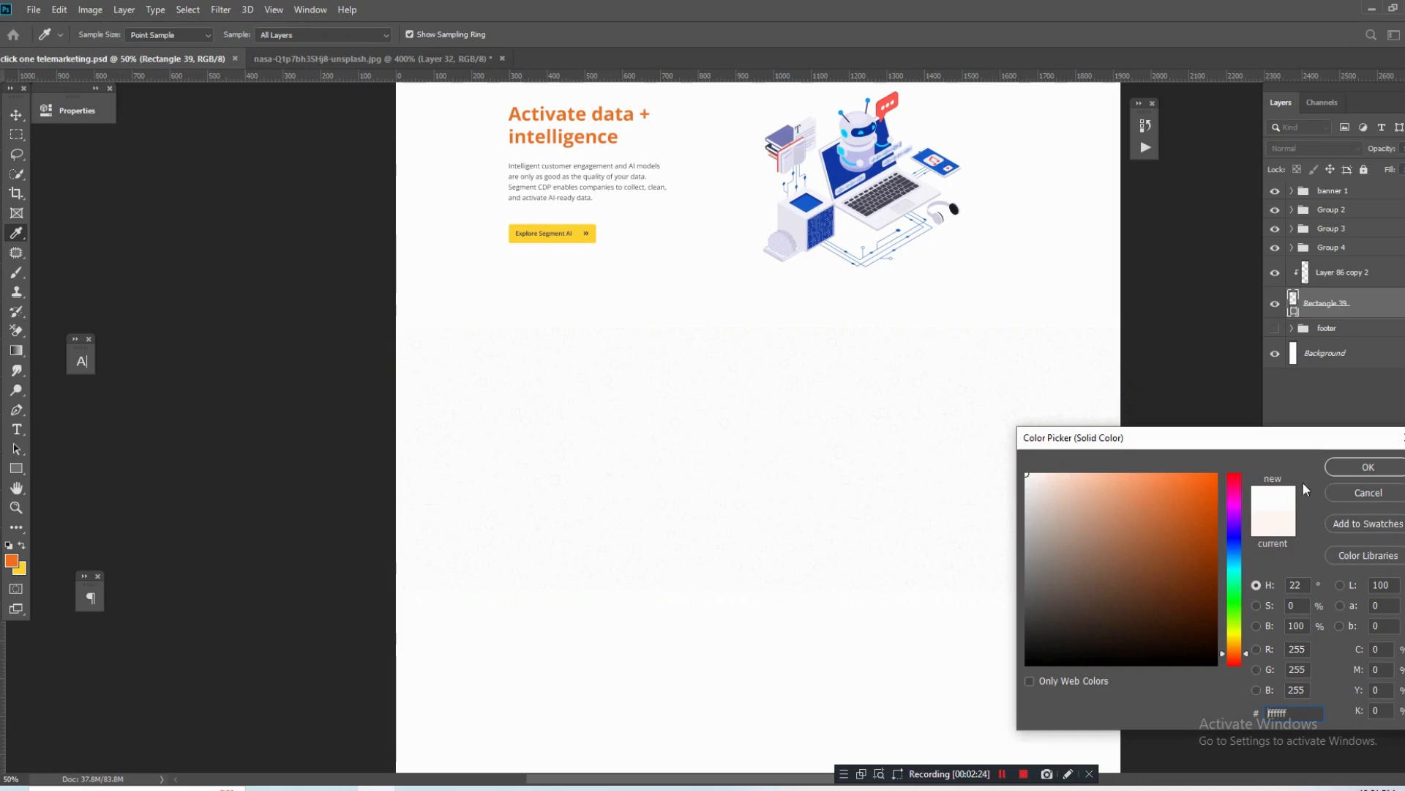
click(1366, 467)
Adjust the opacity of the clipped pattern layer over the white rectangle and save the document.
ctrl+click(816, 465)
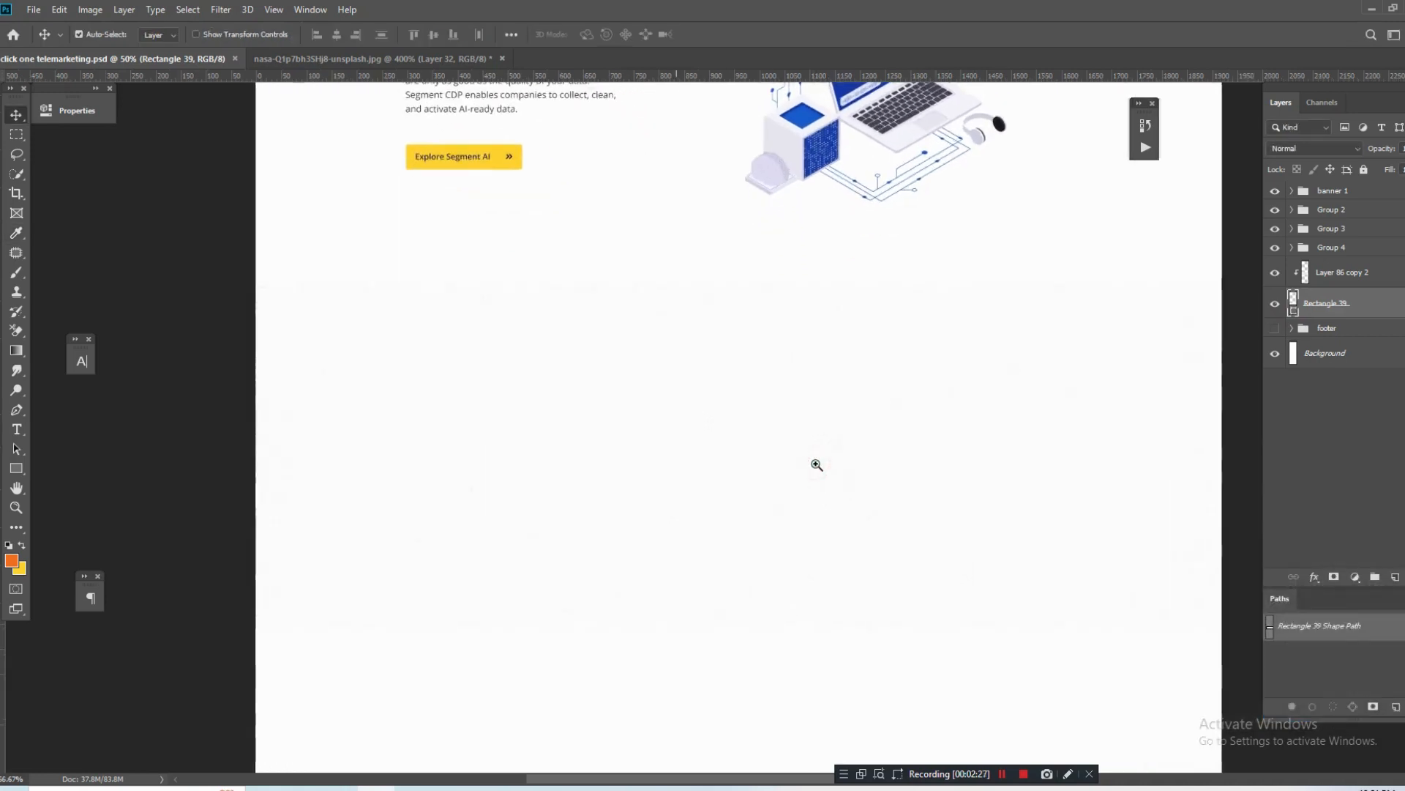
ctrl+click(817, 465)
click(1214, 308)
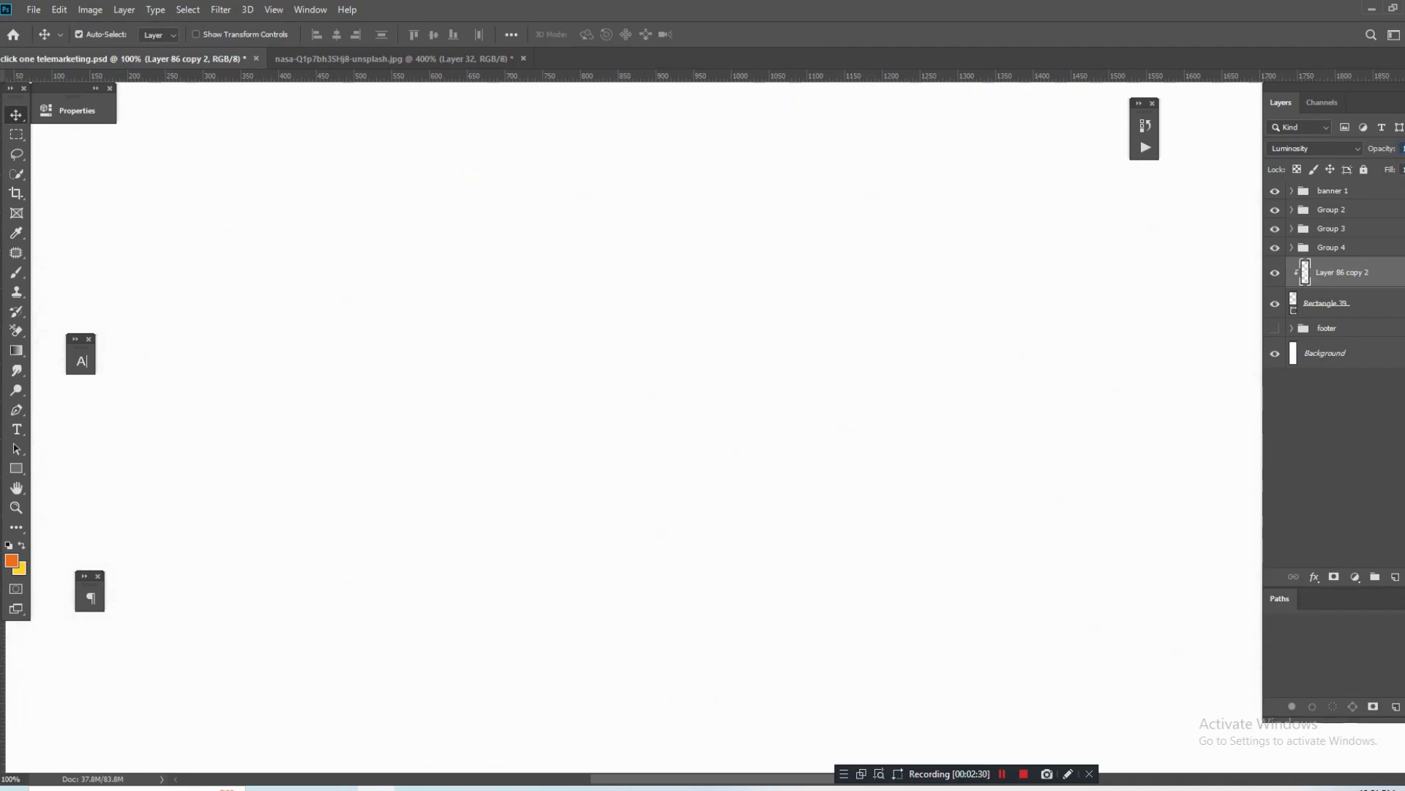
alt+click(659, 399)
drag(659, 419, 694, 420)
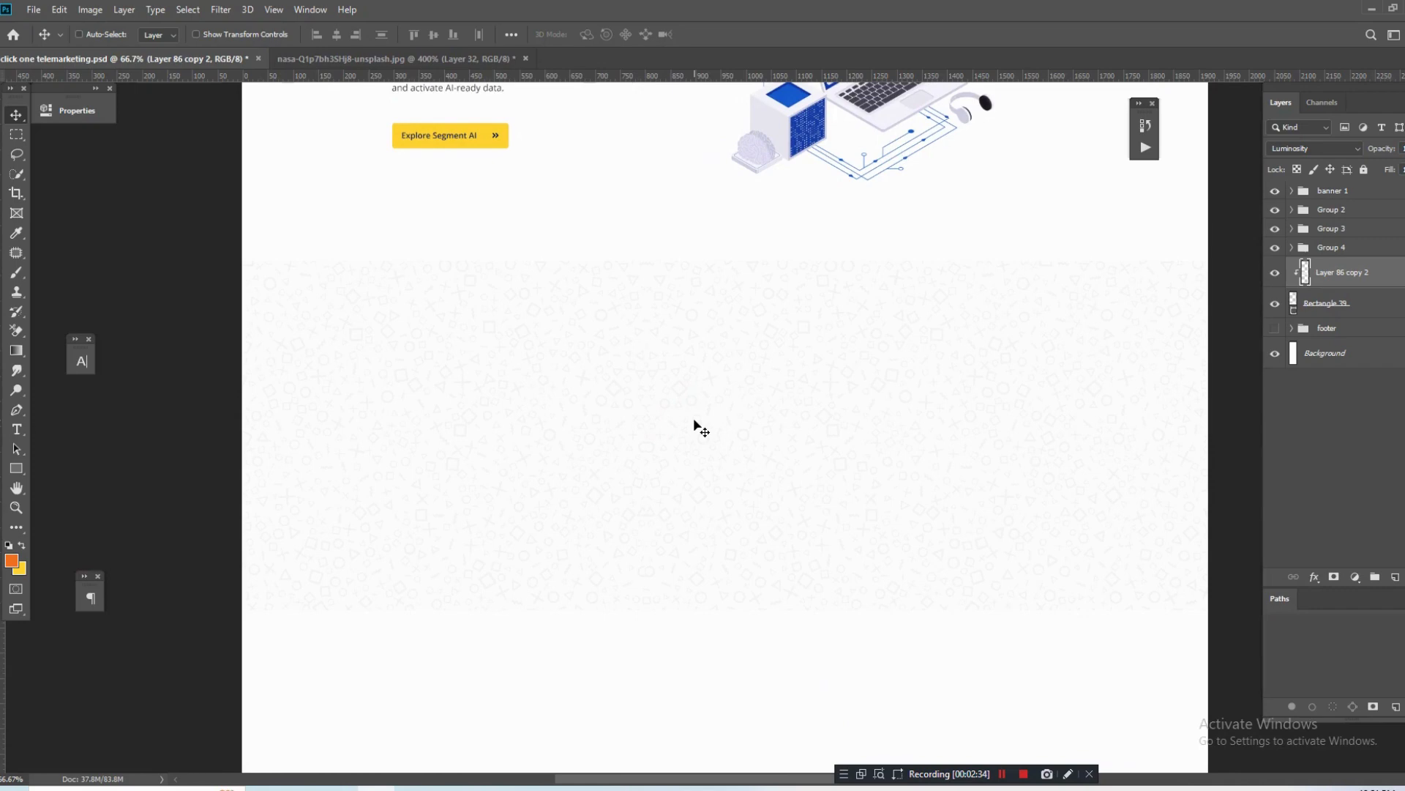
key(ctrl+s)
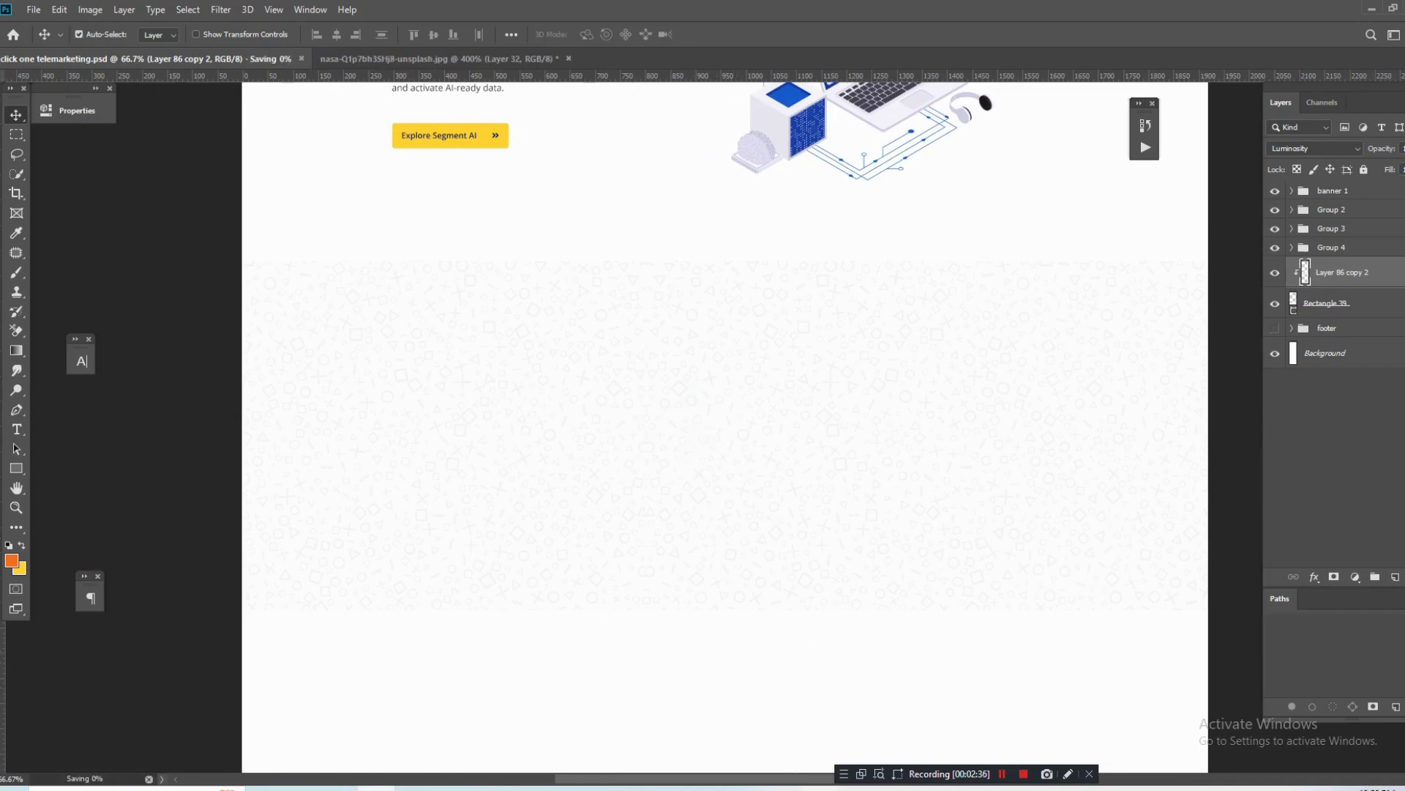
Switch to Notepad, copy the text "What our Customers are Saying About", and return to the Photoshop document.
key(alt+Tab)
key(ctrl+a)
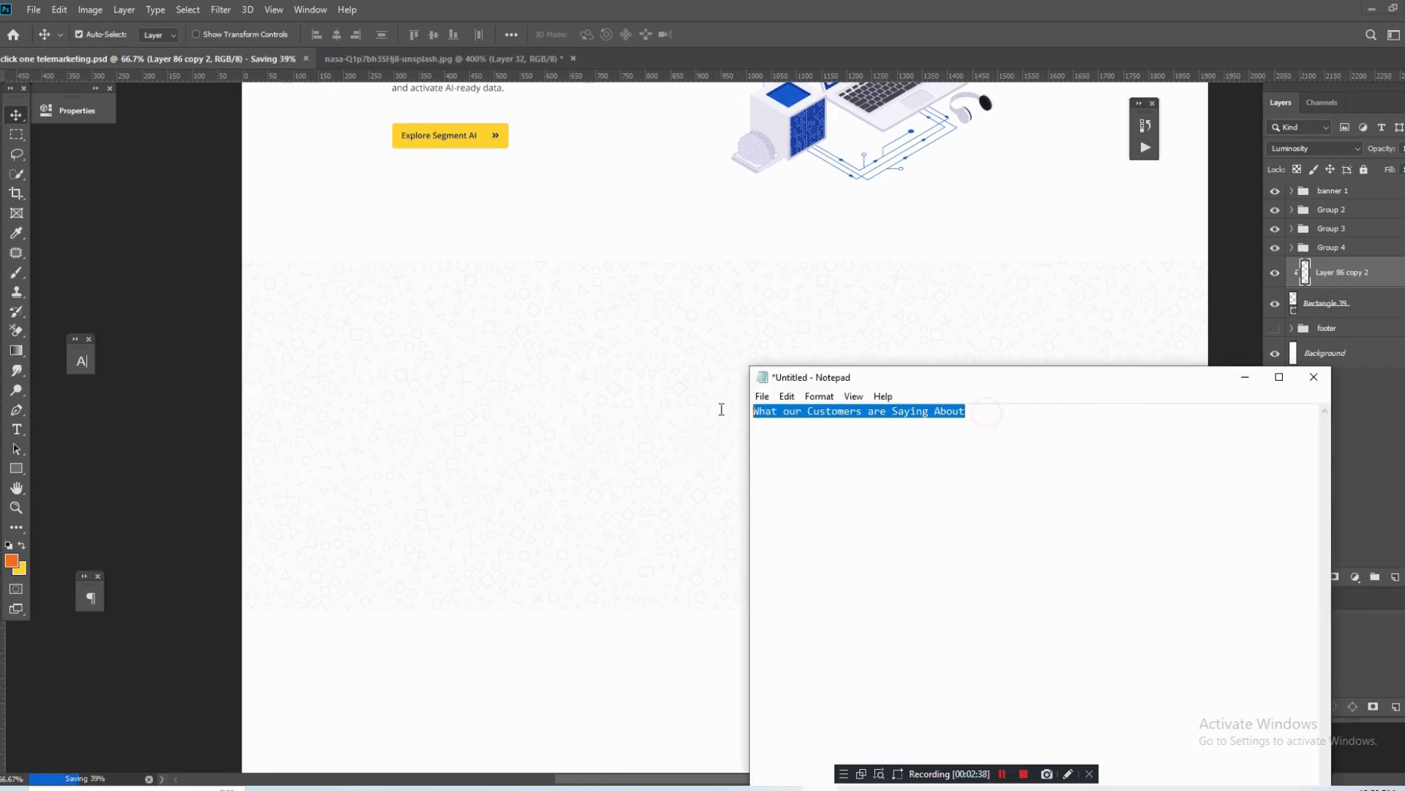
click(693, 410)
key(ctrl)
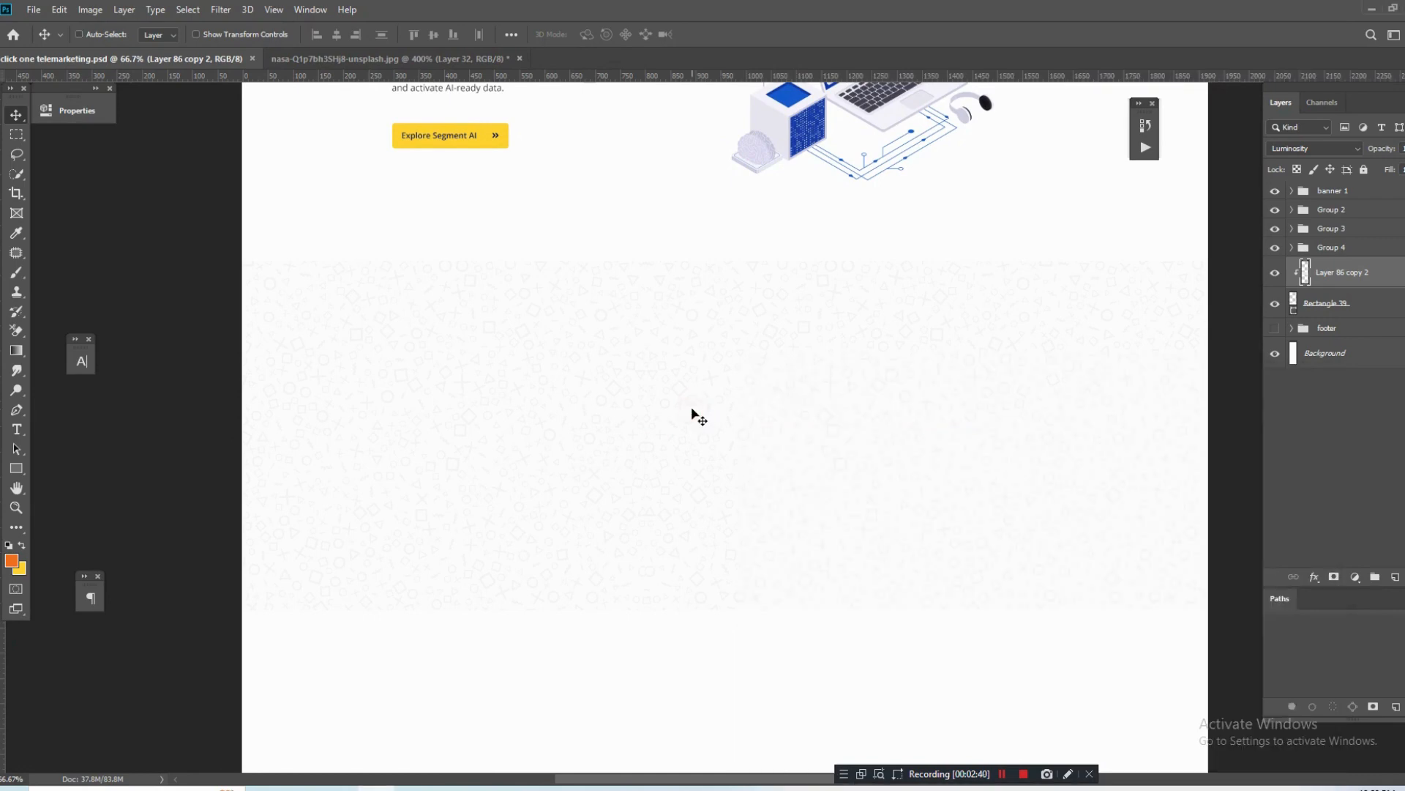
Show the guides, group Layer 86 copy 2 with Rectangle 39, and save the document.
key(ctrl+semicolon)
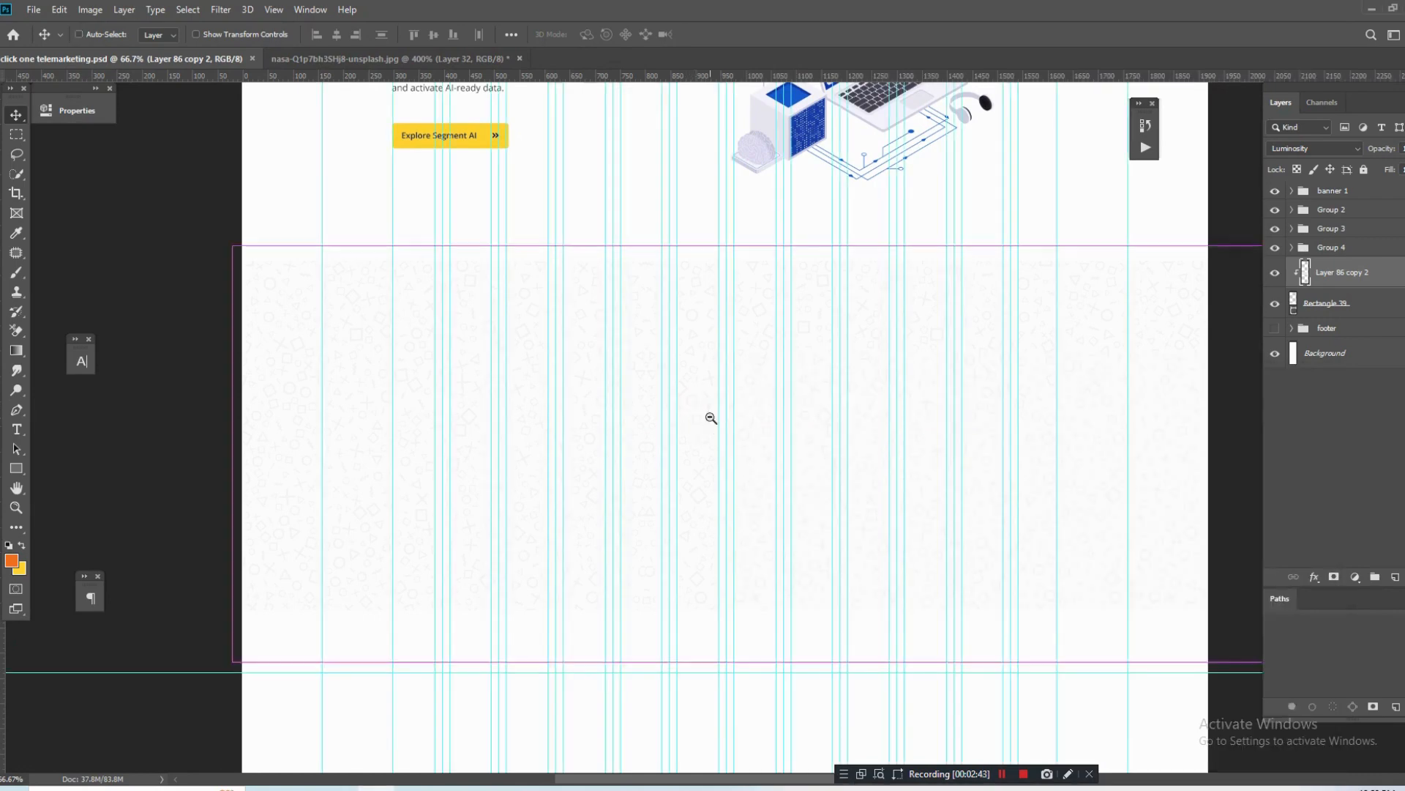
ctrl+alt+click(708, 418)
ctrl+alt+click(711, 418)
click(1329, 306)
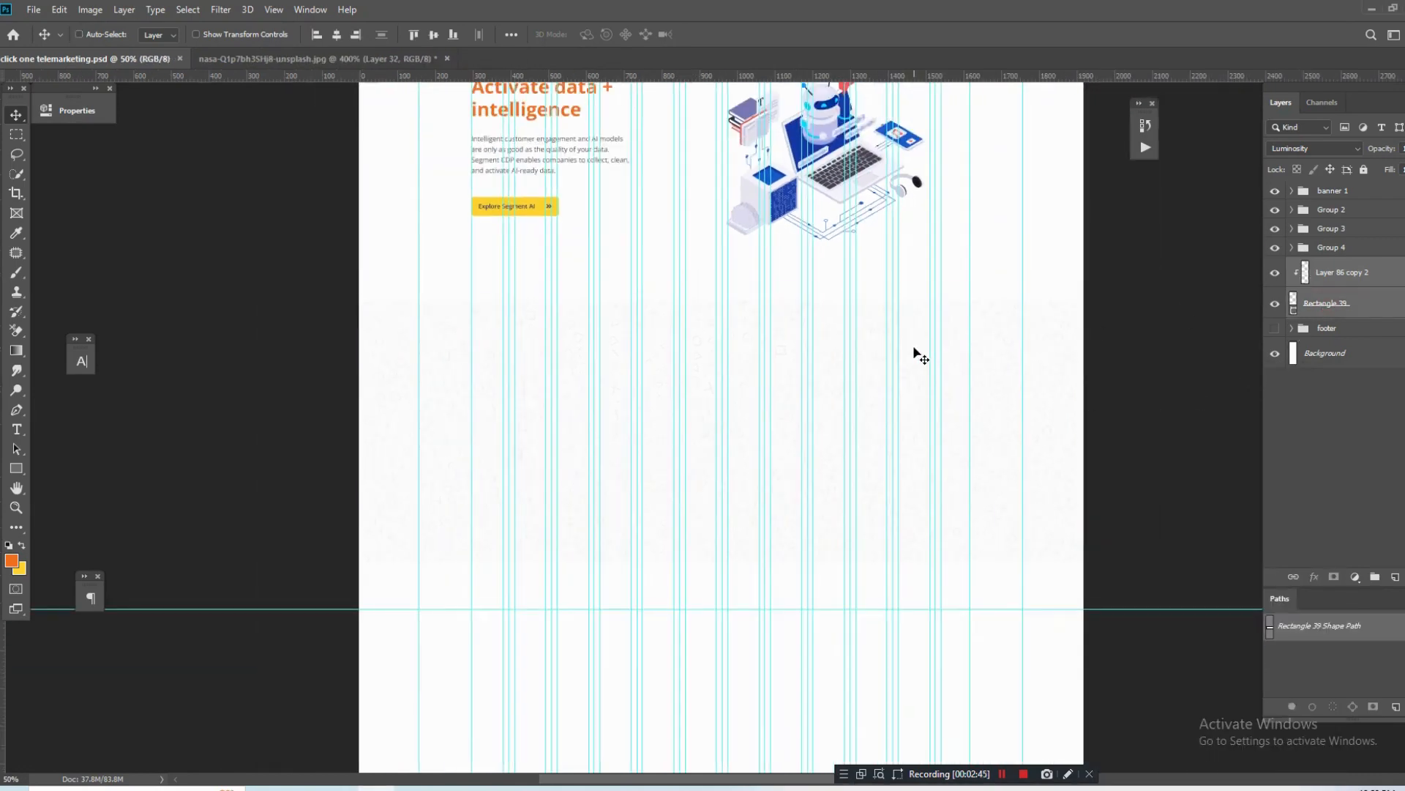
key(ctrl+g)
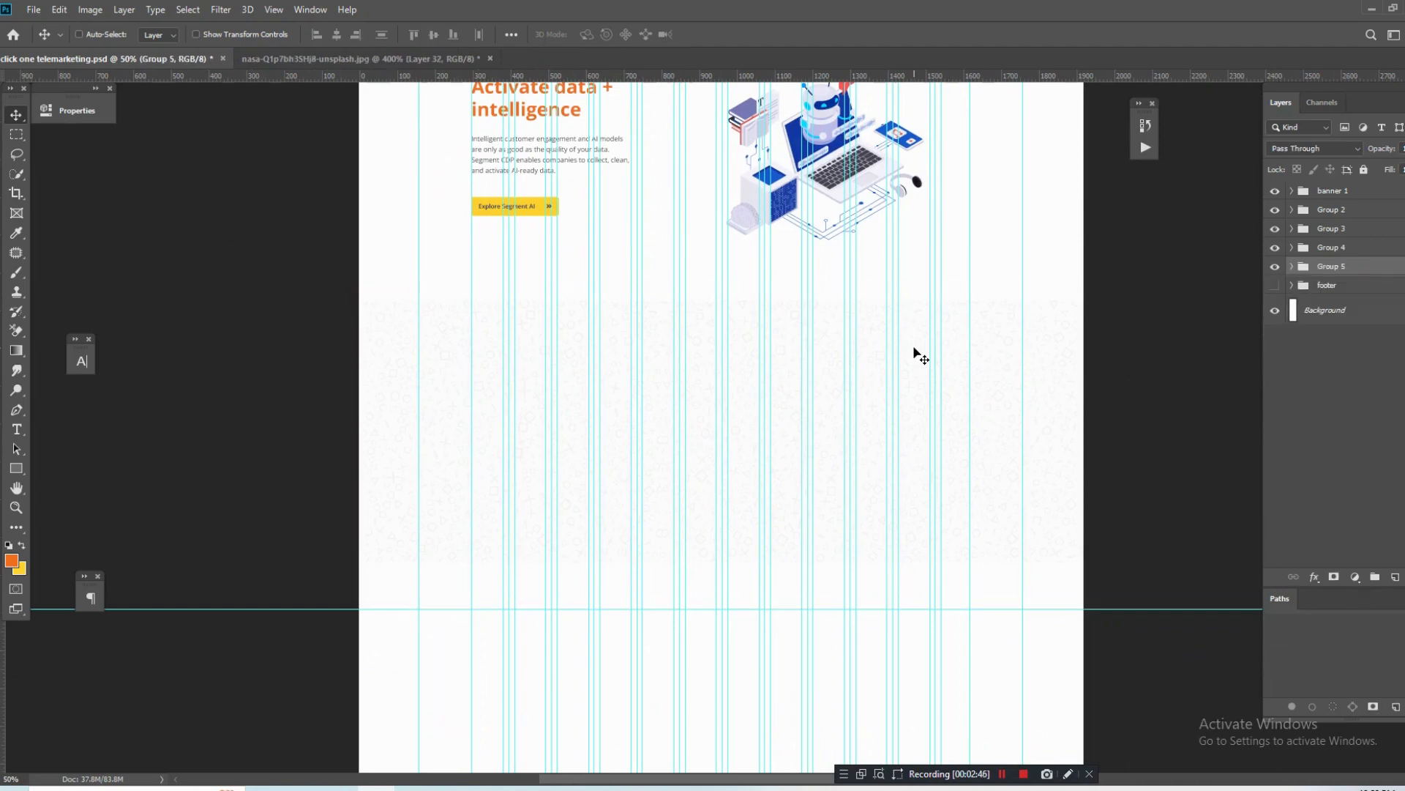
key(ctrl+s)
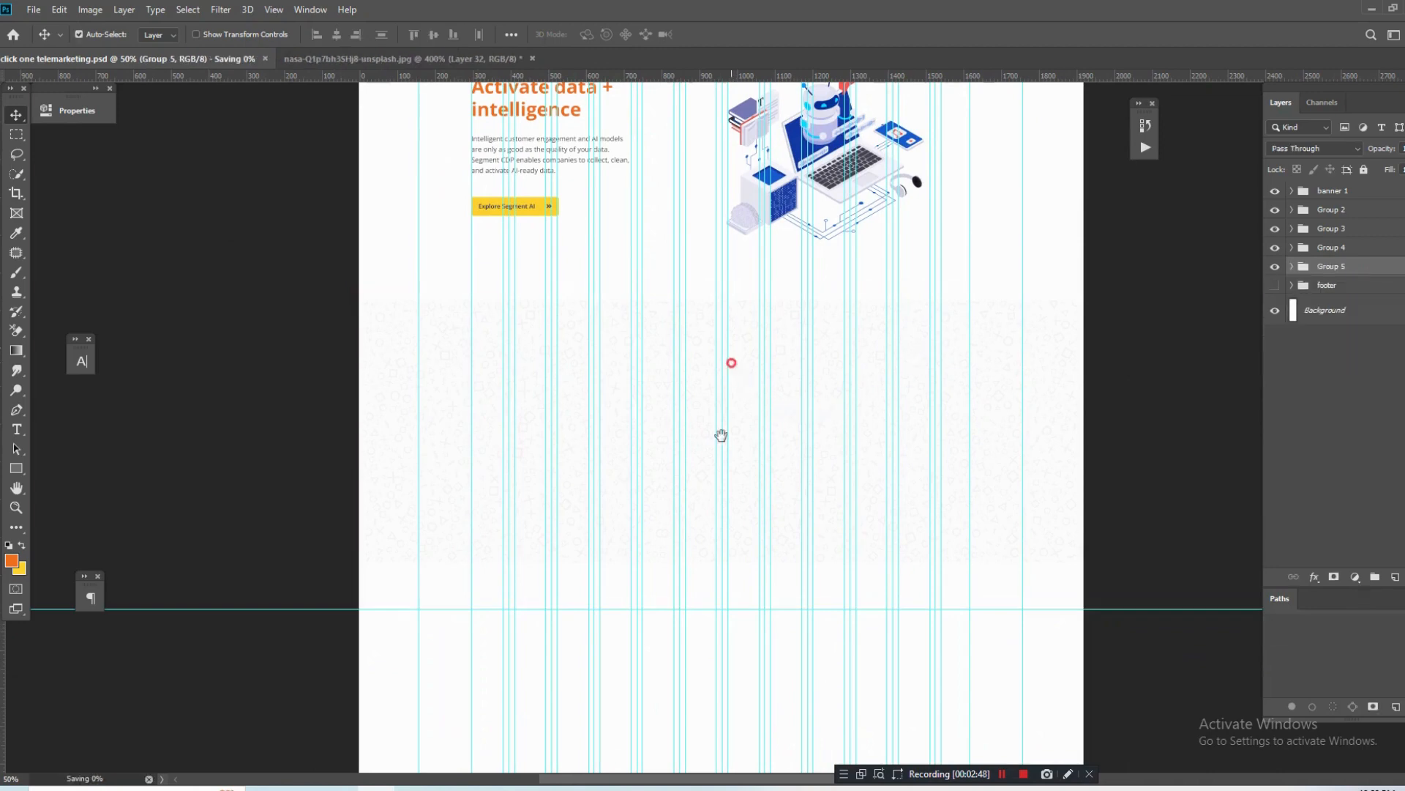
Duplicate the "Activate data + intelligence" heading down onto the patterned section and place the copy at the top of Group 5.
scroll(659, 399, up, 3)
click(513, 233)
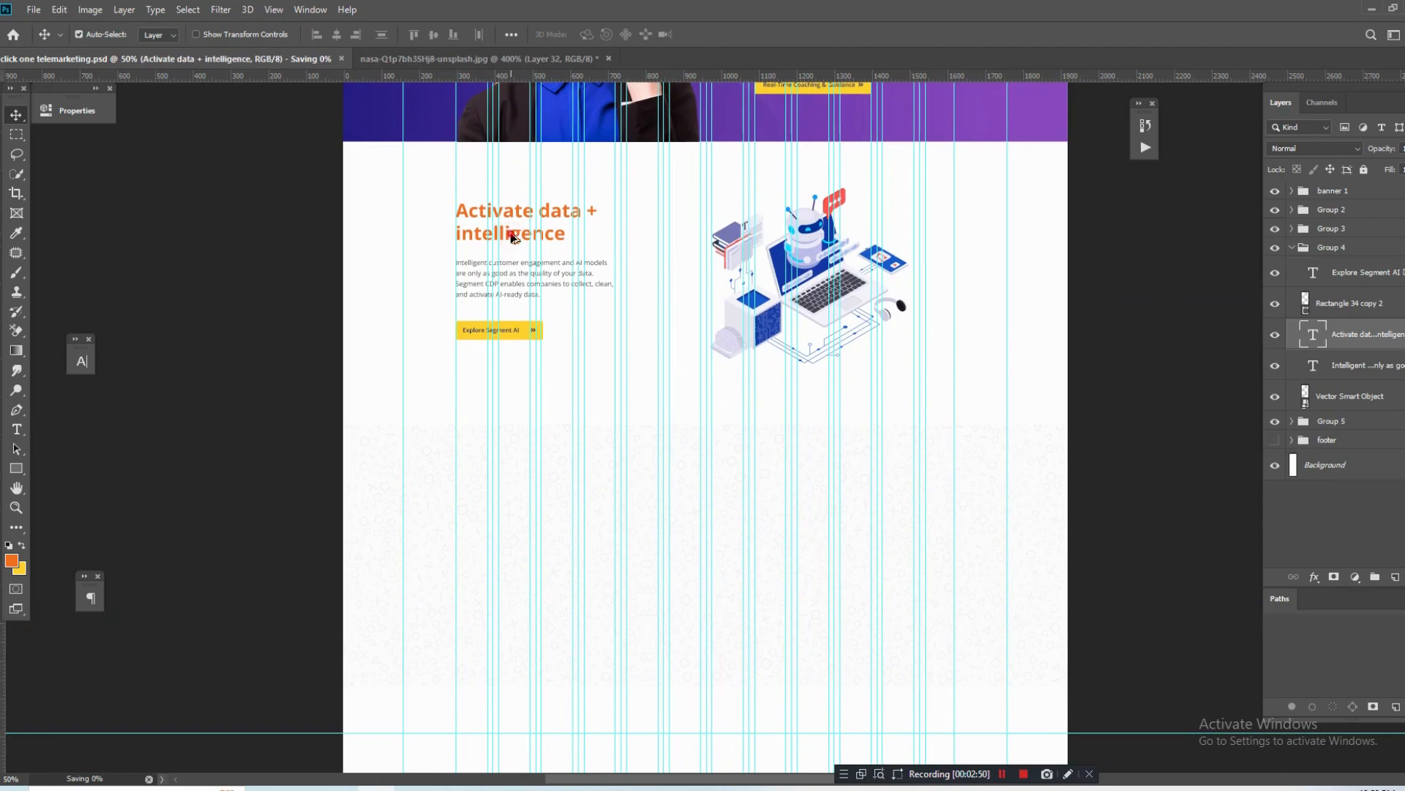
drag(512, 233, 513, 559)
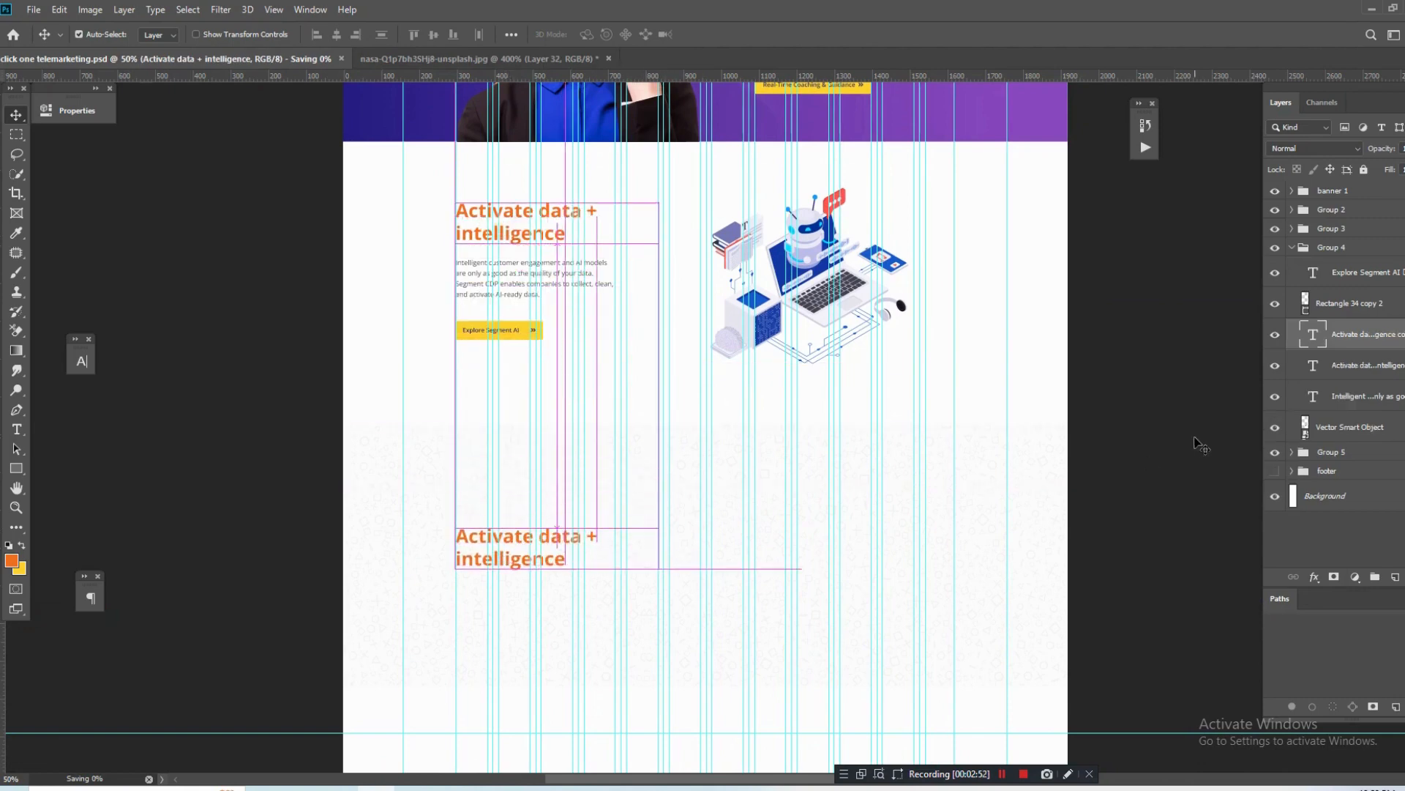
click(1291, 455)
click(1292, 452)
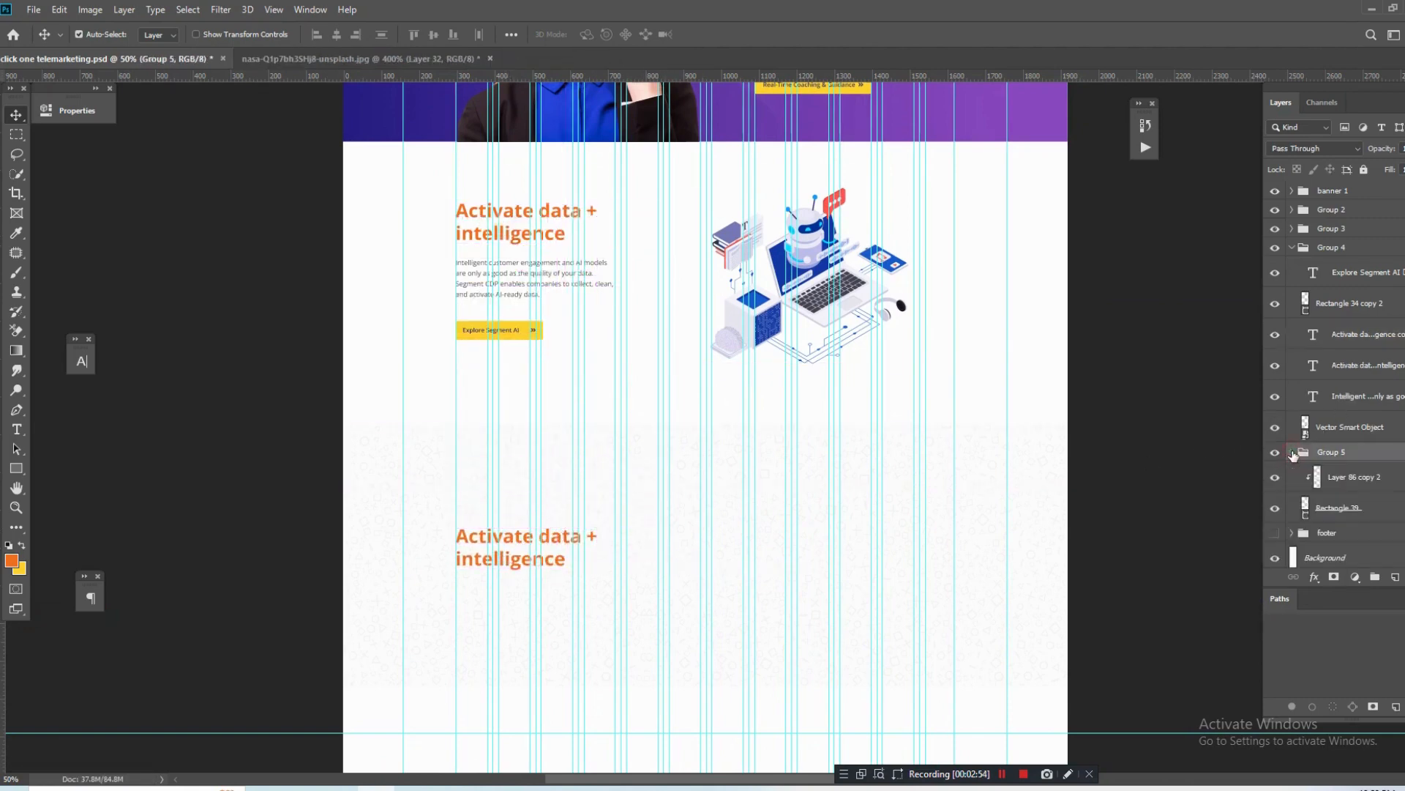
click(521, 547)
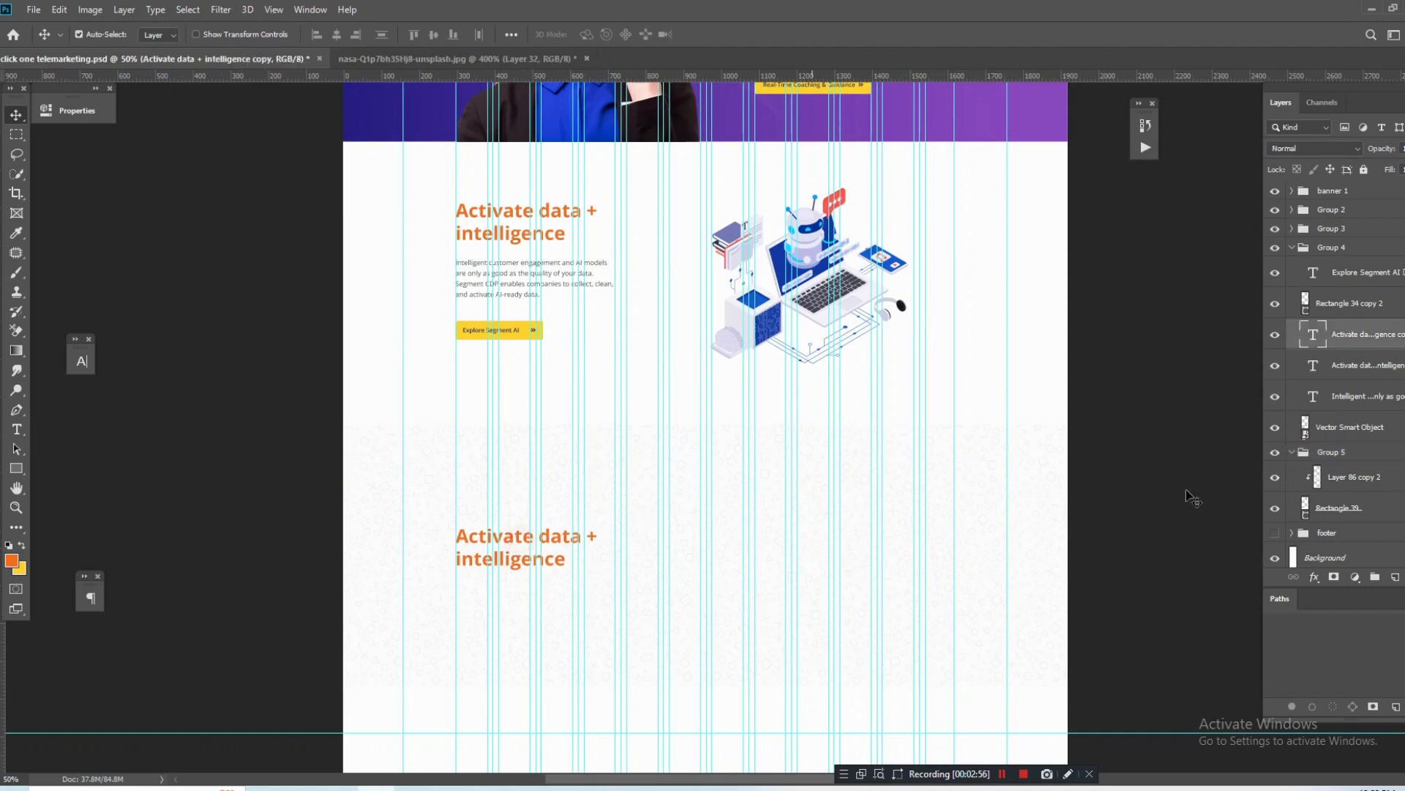
drag(1332, 353, 1326, 464)
Replace the copied heading's text with "What our Customers are Saying About".
key(t)
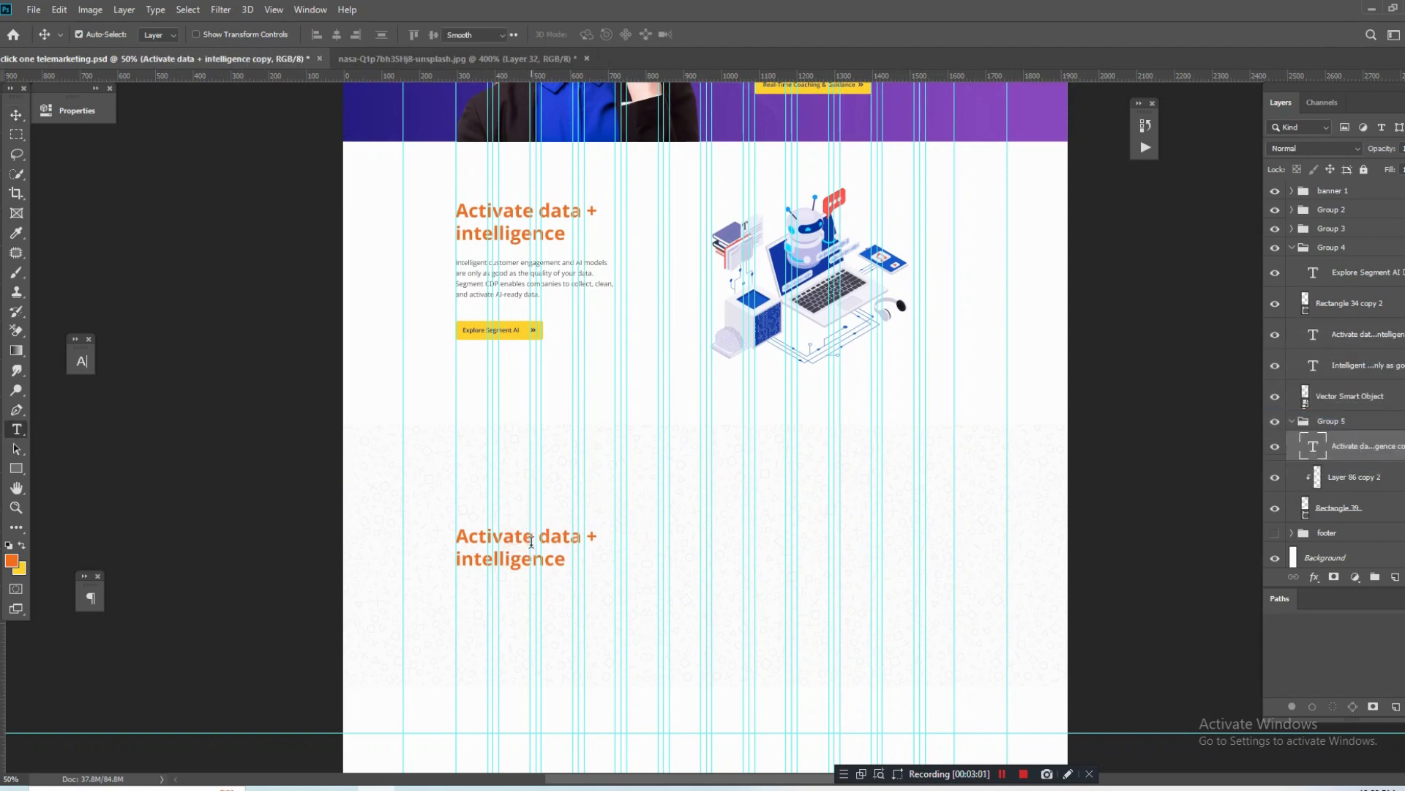
click(519, 557)
key(ctrl+a)
key(ctrl+v)
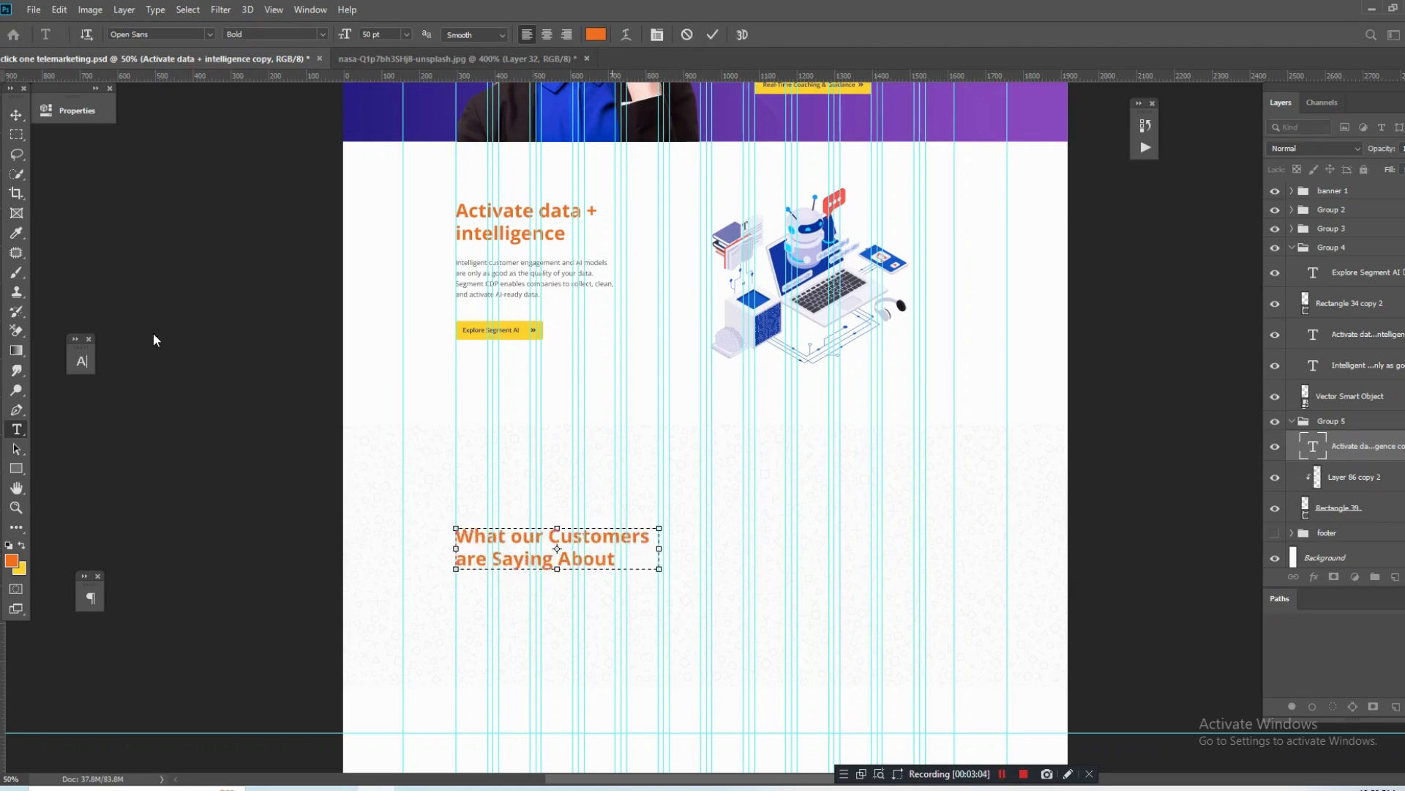
click(16, 115)
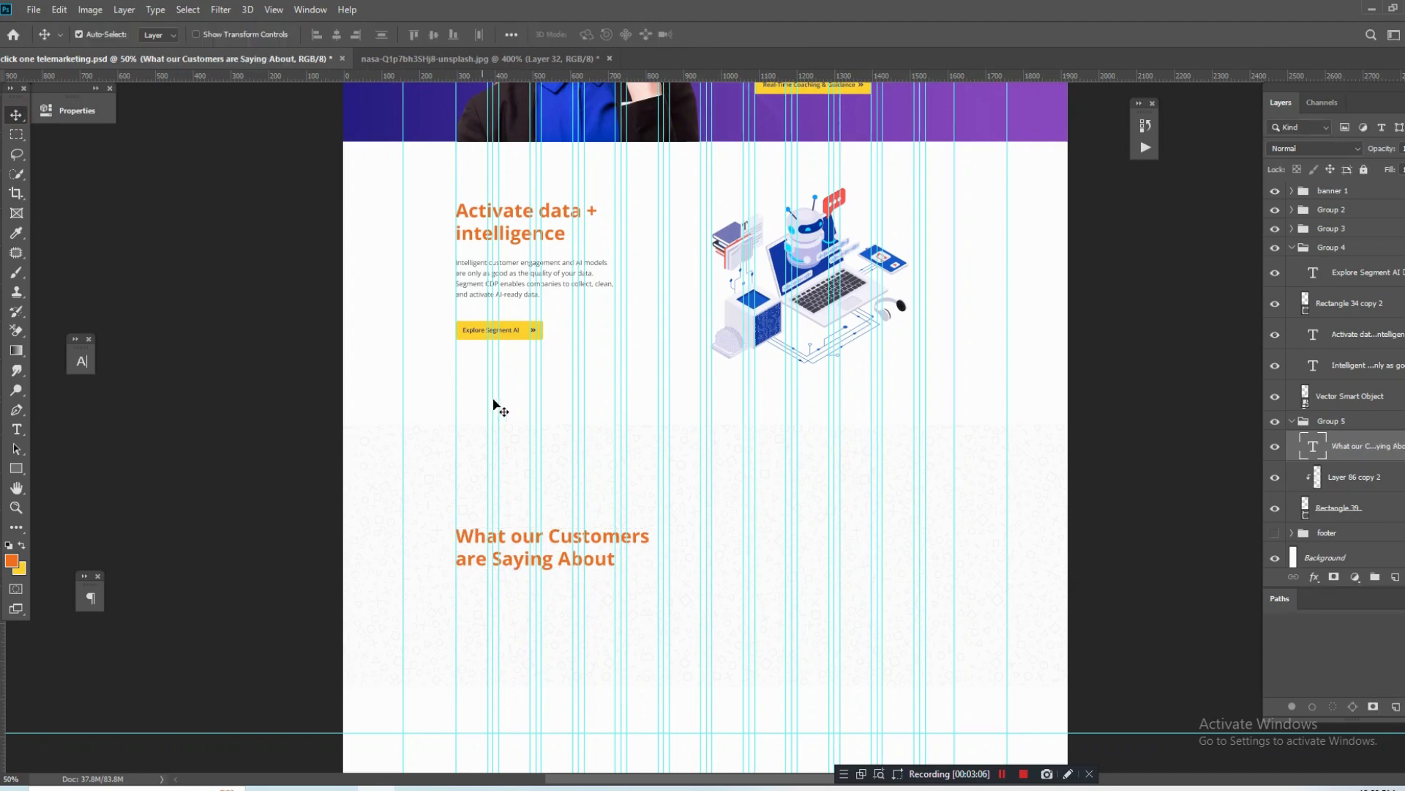
Duplicate the "Intelligent customer engagement" paragraph onto the patterned section, move the copy into Group 5, and collapse Group 4.
drag(513, 287, 733, 628)
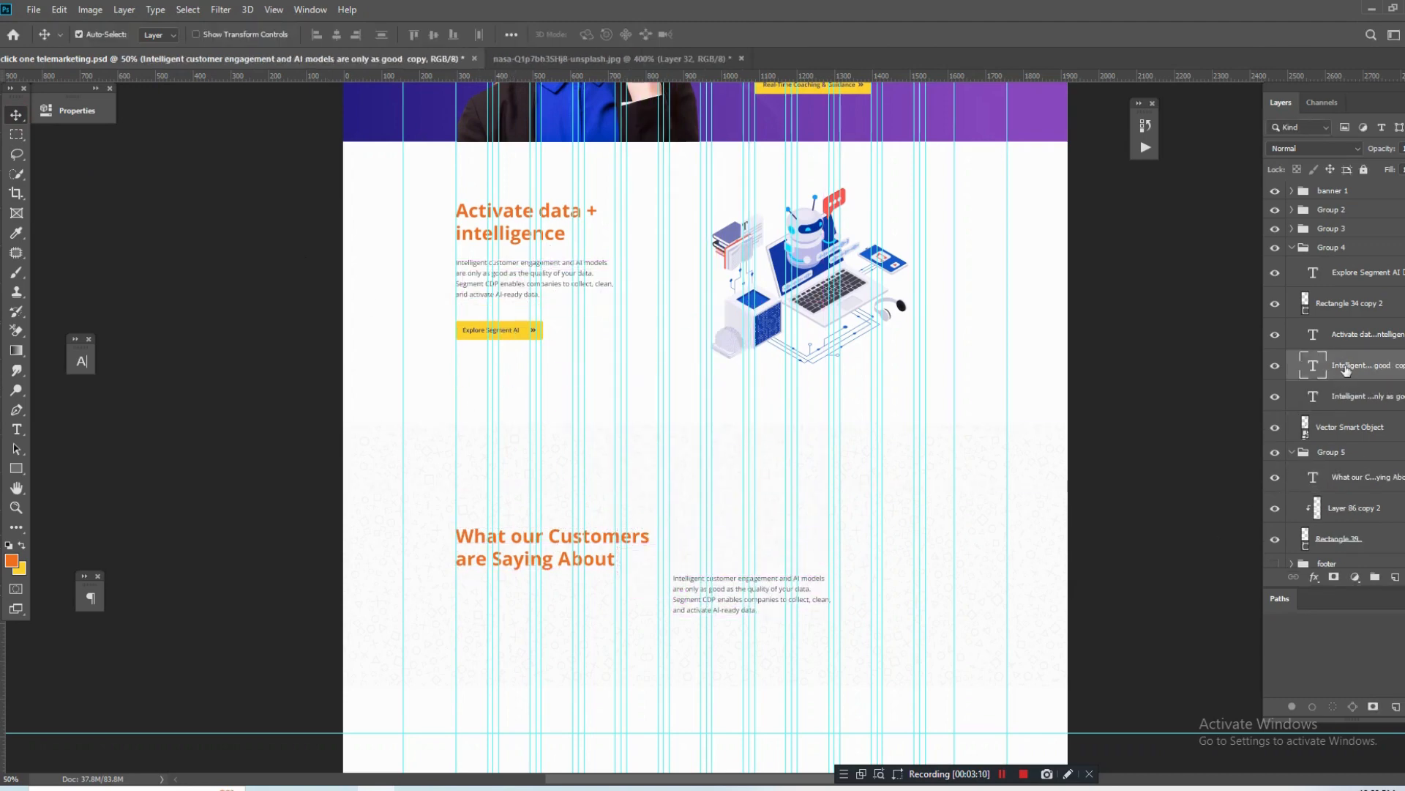
drag(1345, 370, 1347, 463)
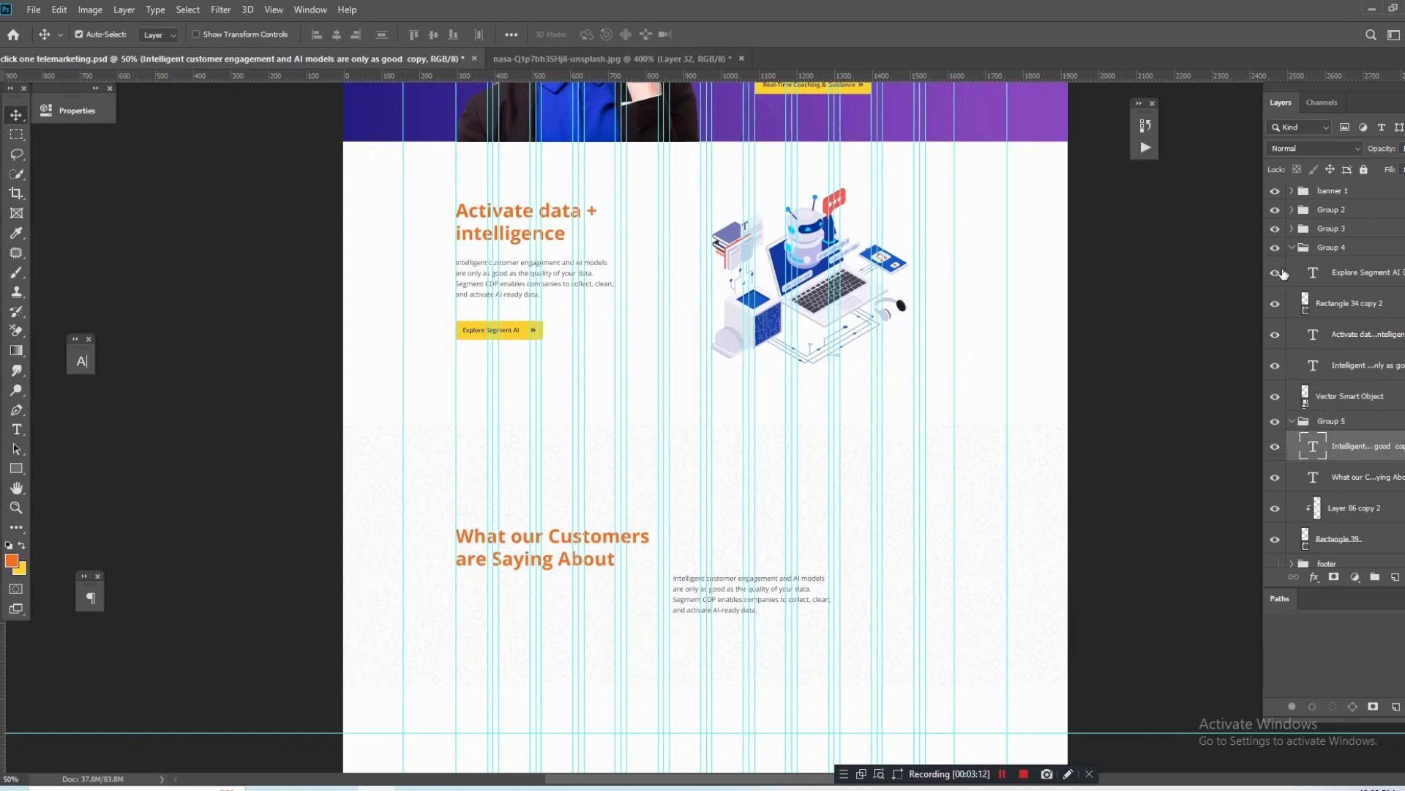
click(1293, 247)
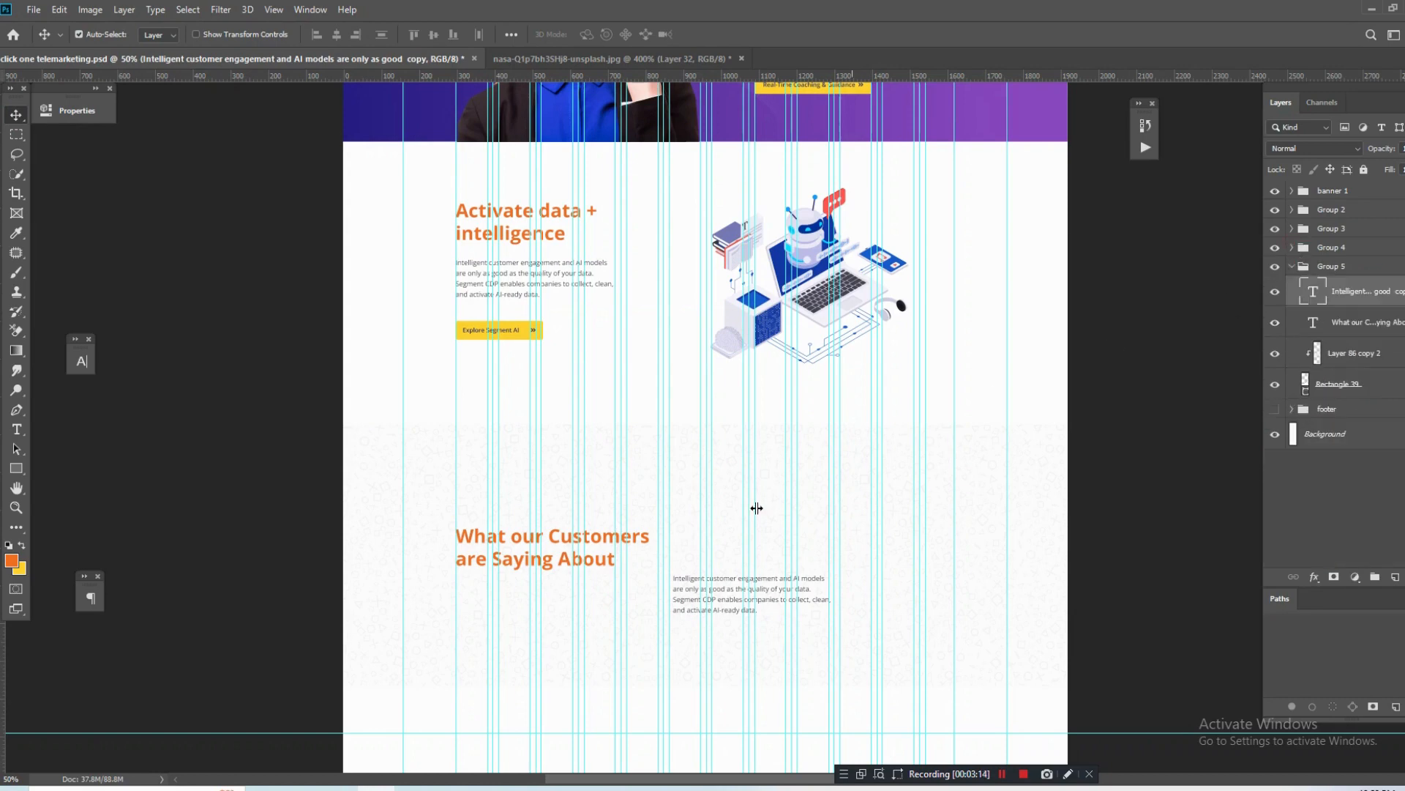
Centre the "What our Customers are Saying About" heading vertically on Rectangle 39.
ctrl+click(667, 584)
ctrl+click(632, 586)
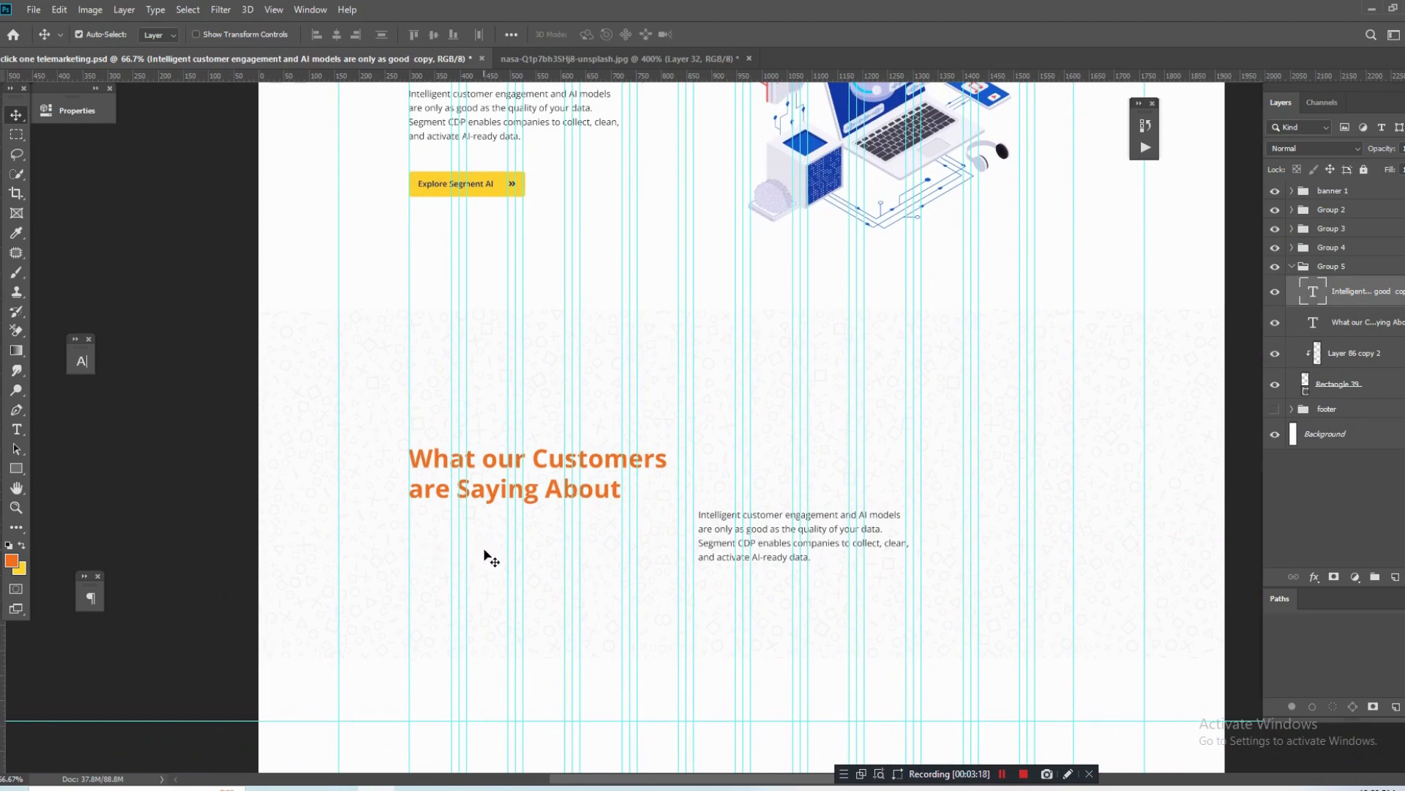
click(599, 499)
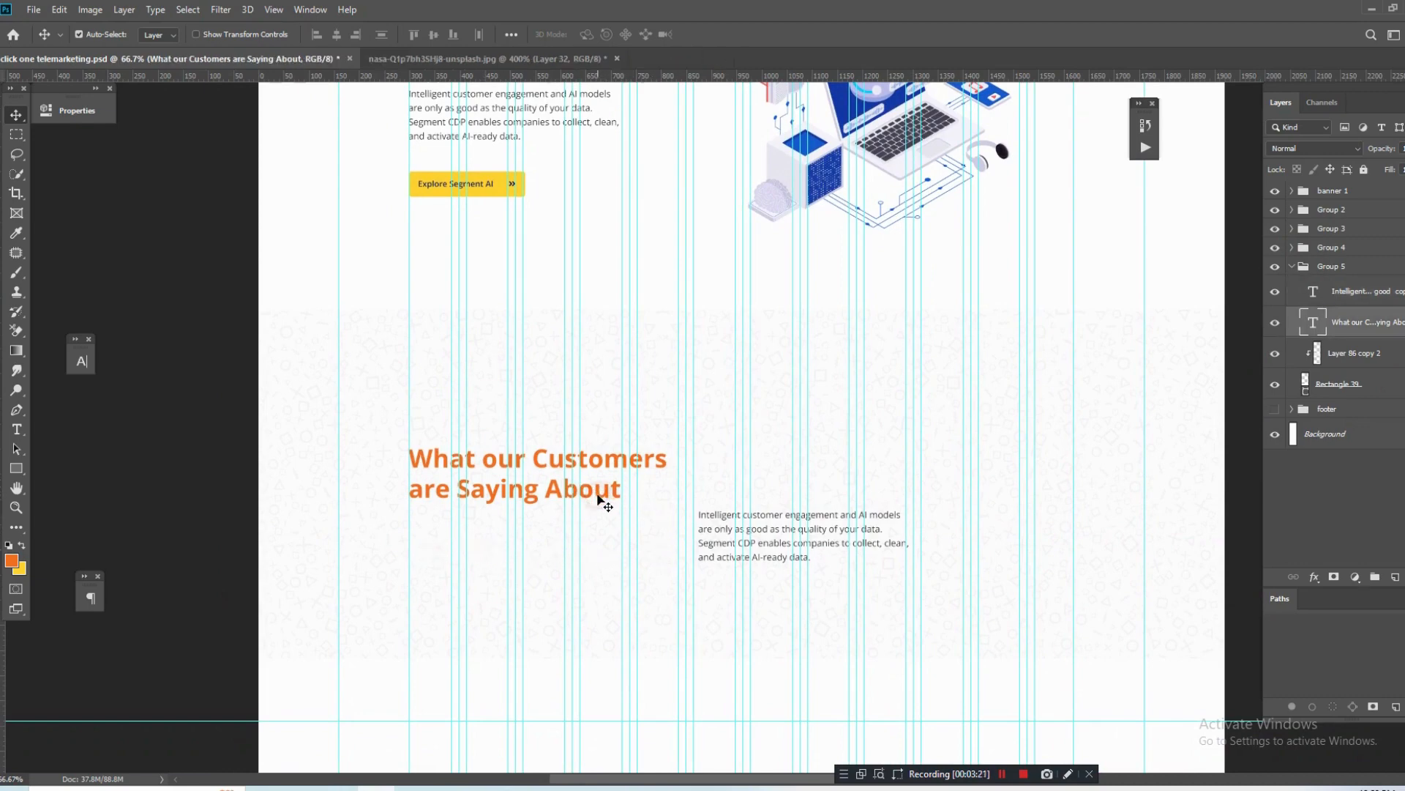
click(1349, 386)
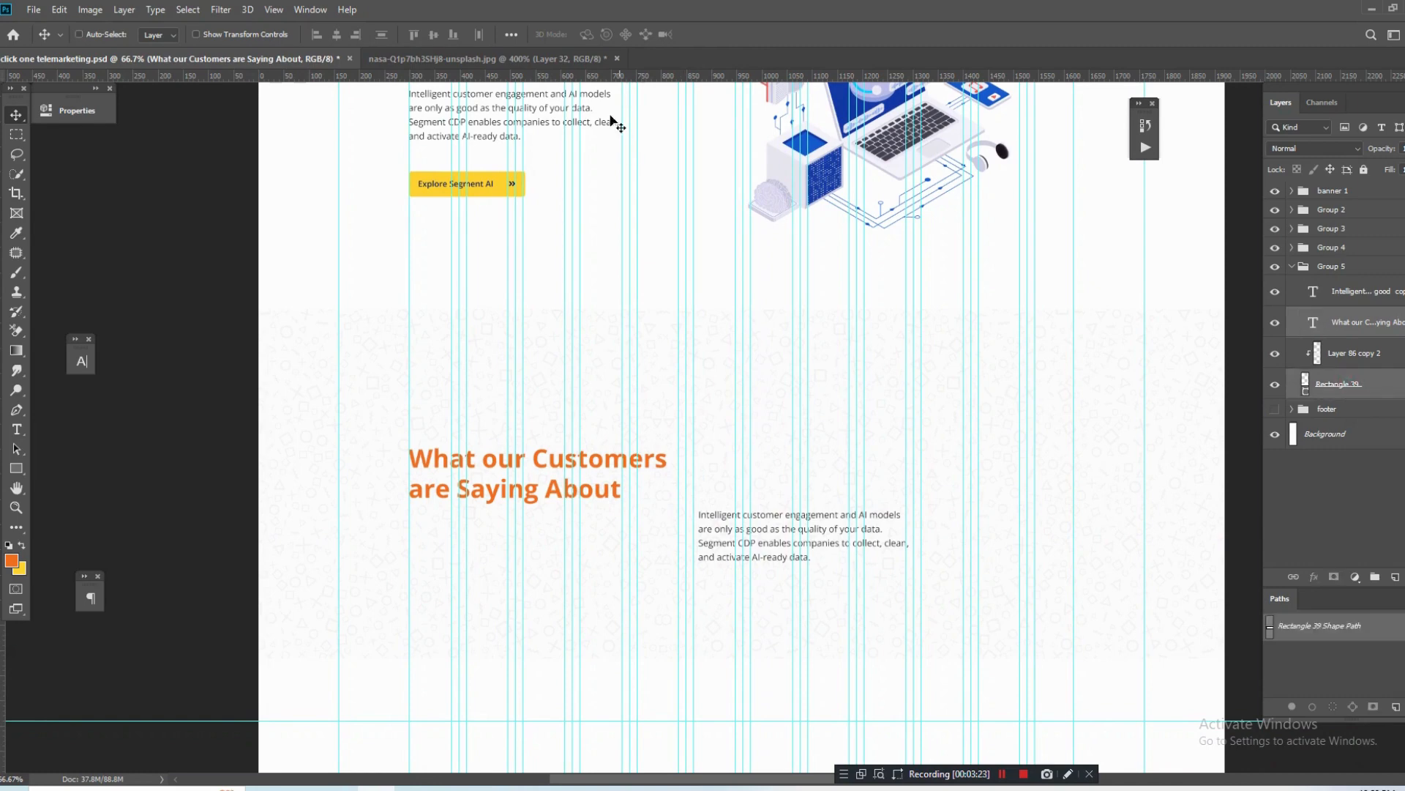
click(434, 36)
click(194, 464)
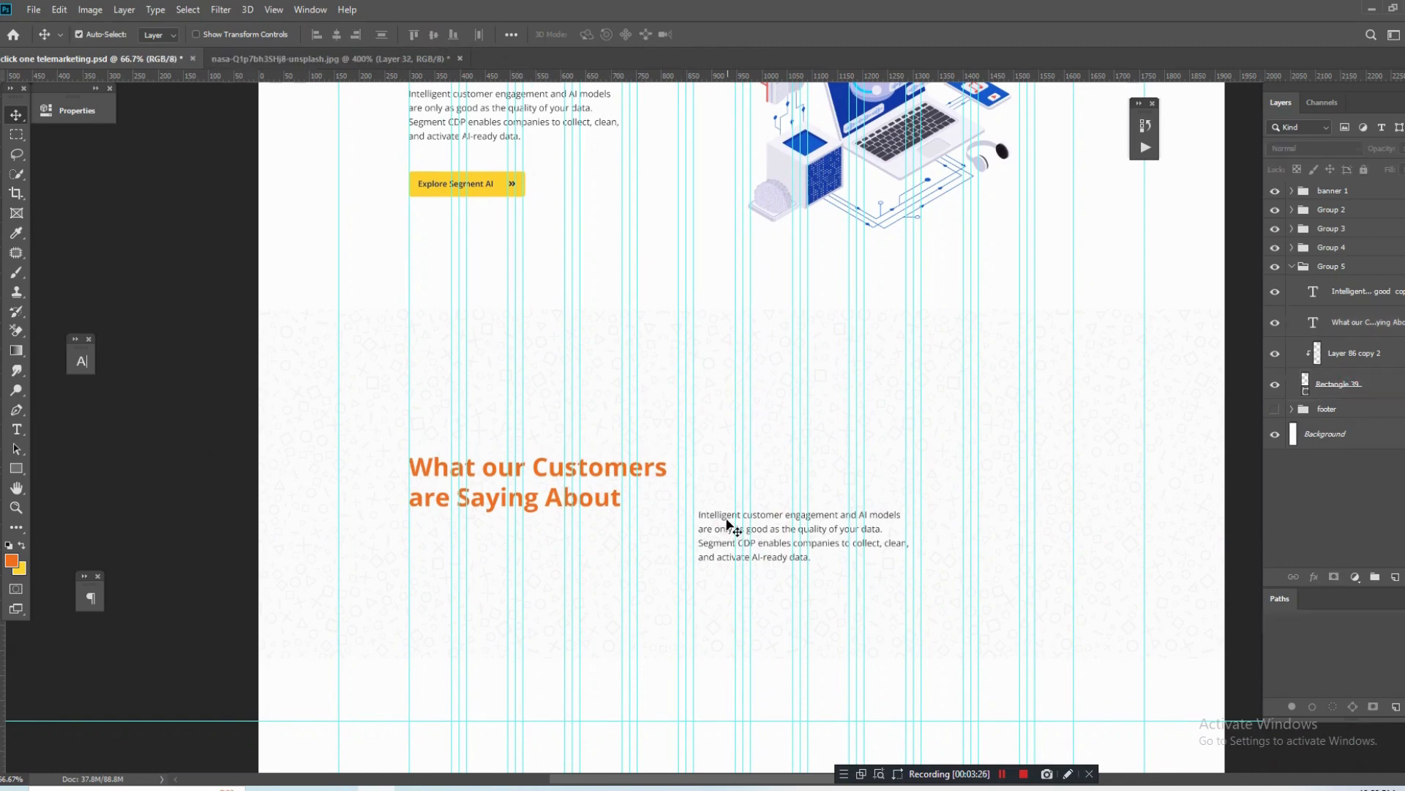
Move the copied paragraph beside the heading, aligned to a column guide, and make its text box wider and taller.
drag(728, 524, 780, 477)
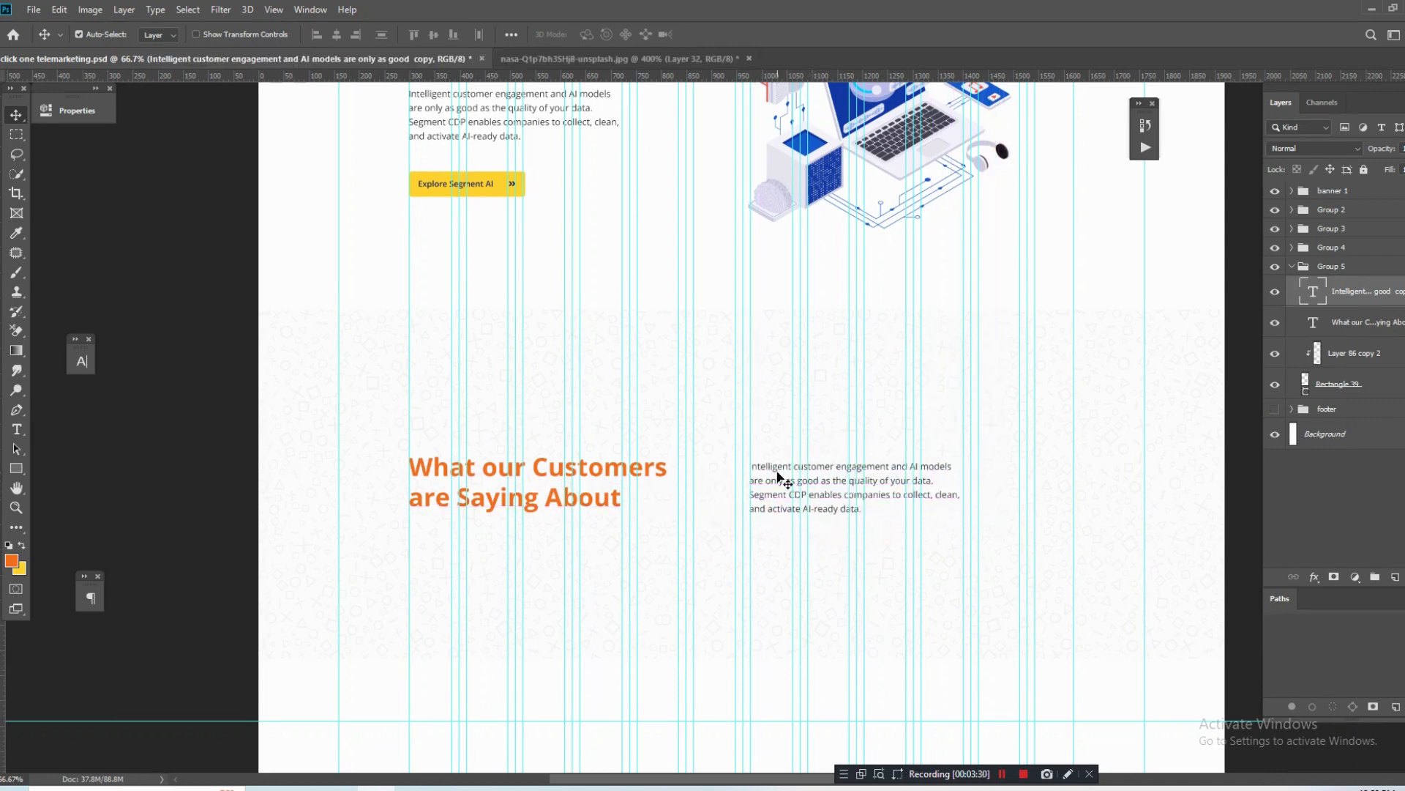
key(t)
click(792, 487)
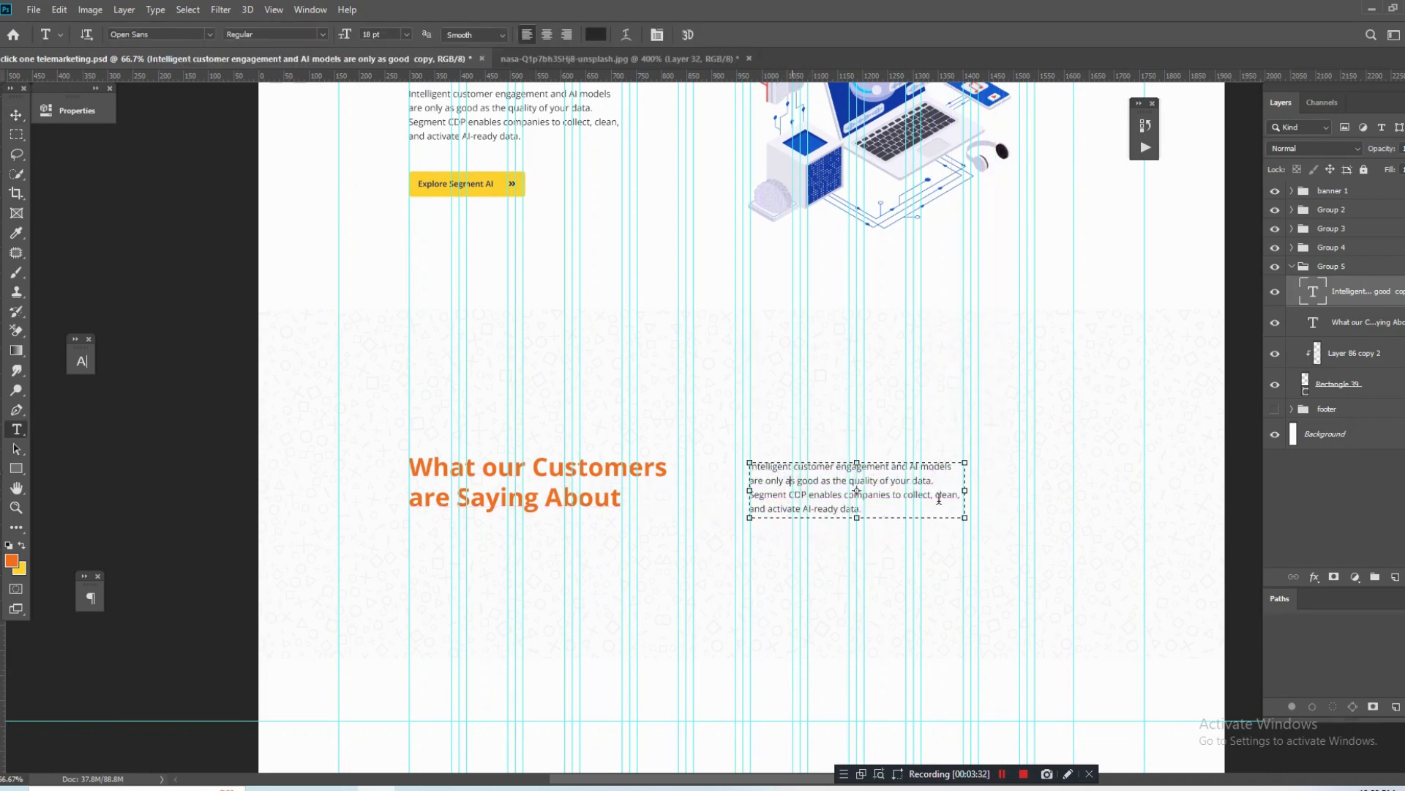
drag(971, 489, 1036, 490)
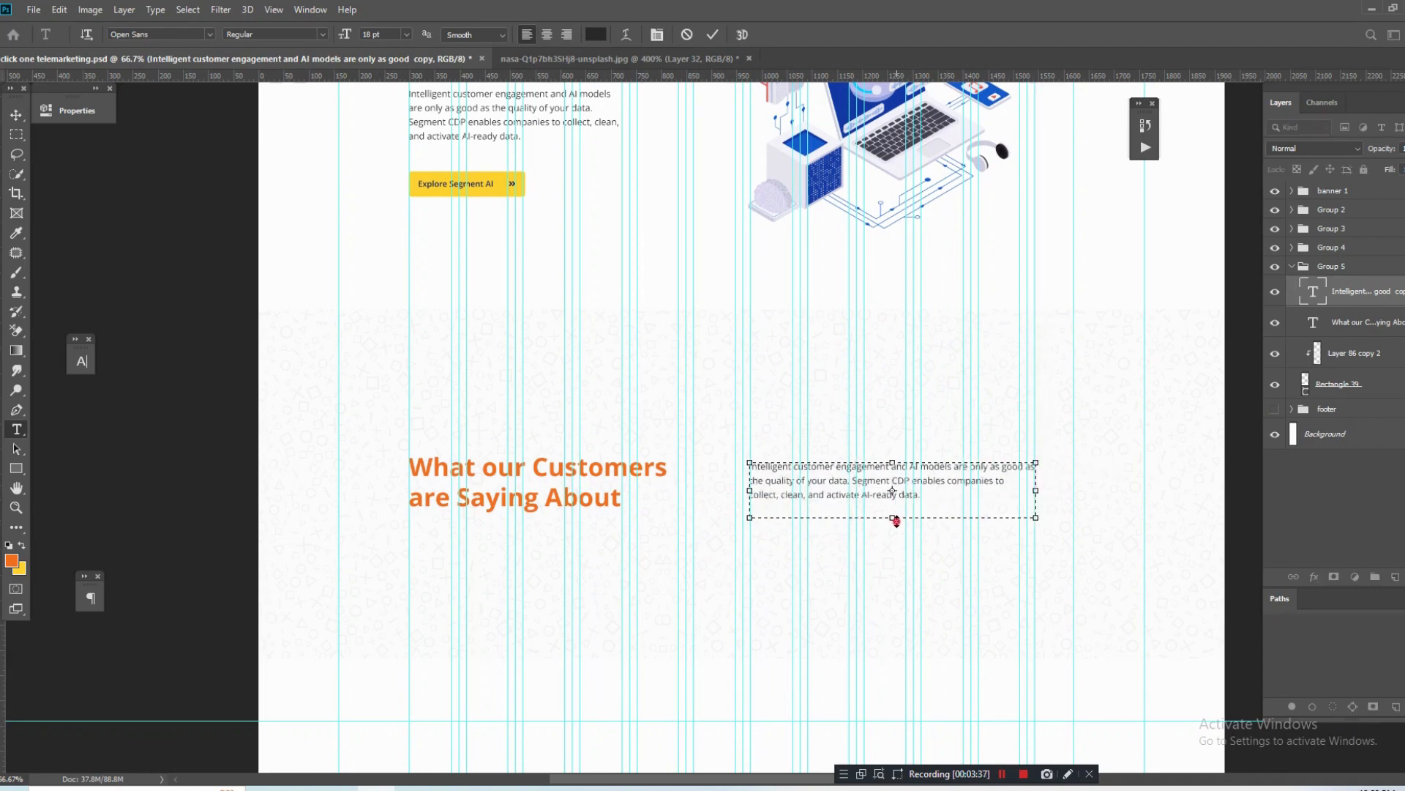
drag(893, 516, 894, 582)
Copy the paragraph's full text and append it once more at its end.
key(ctrl+a)
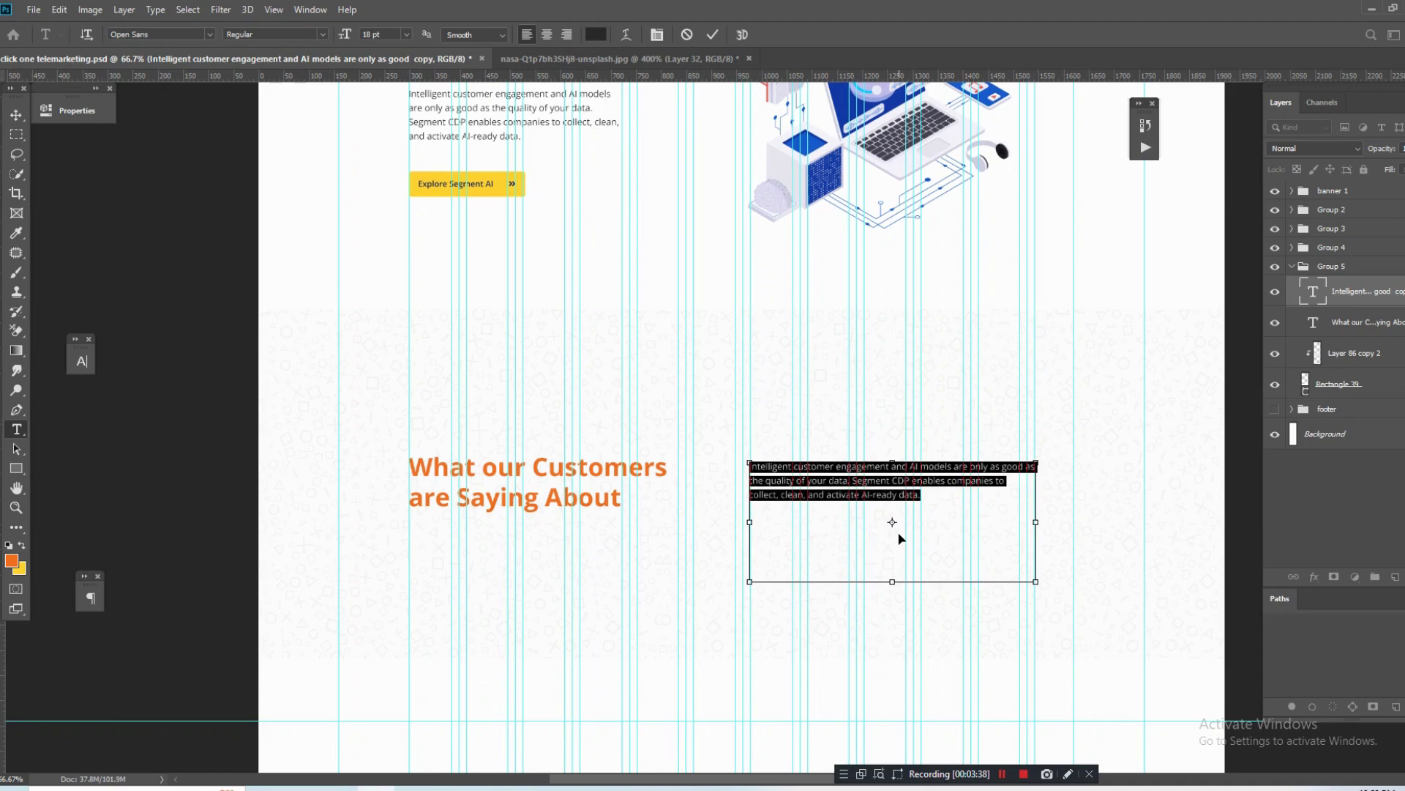
click(899, 530)
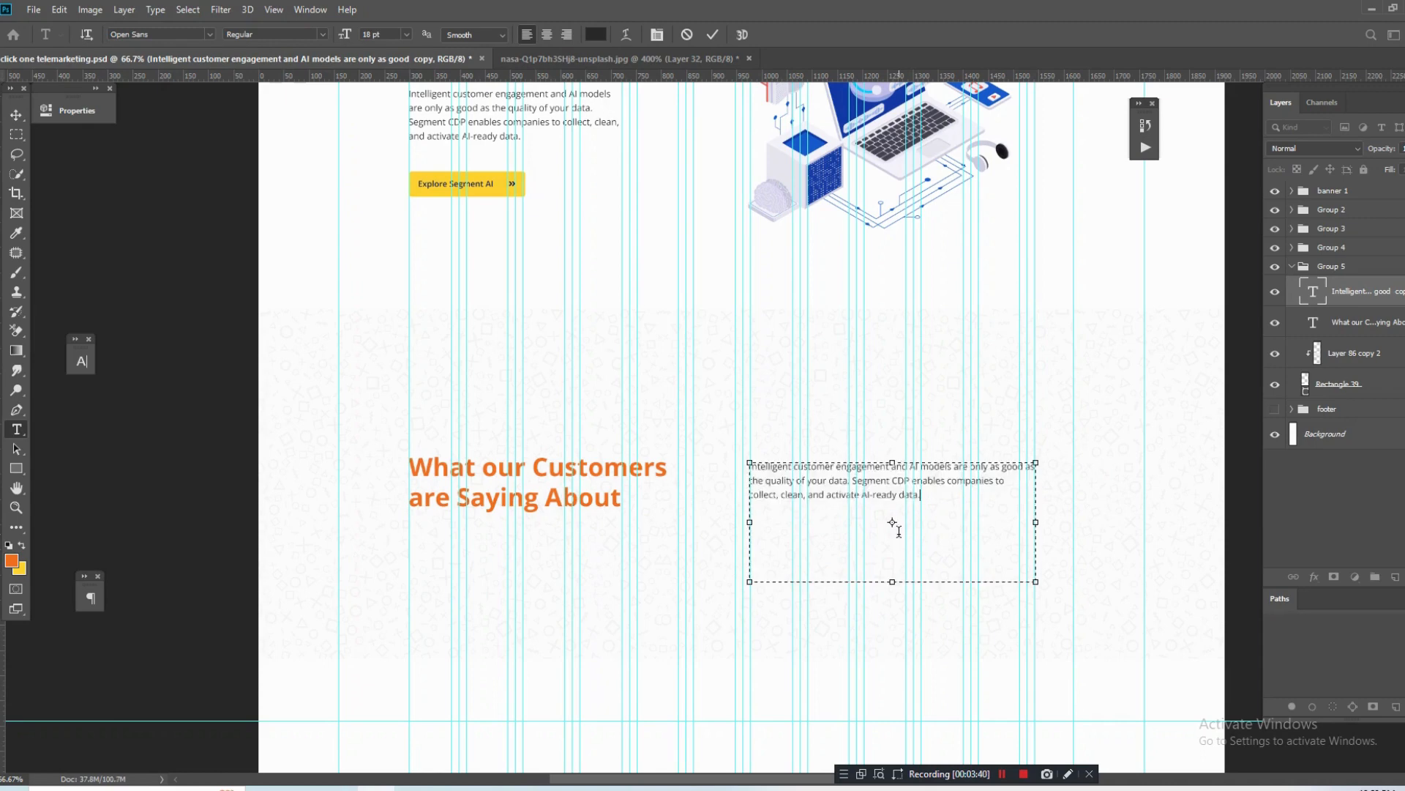
key(ctrl+v)
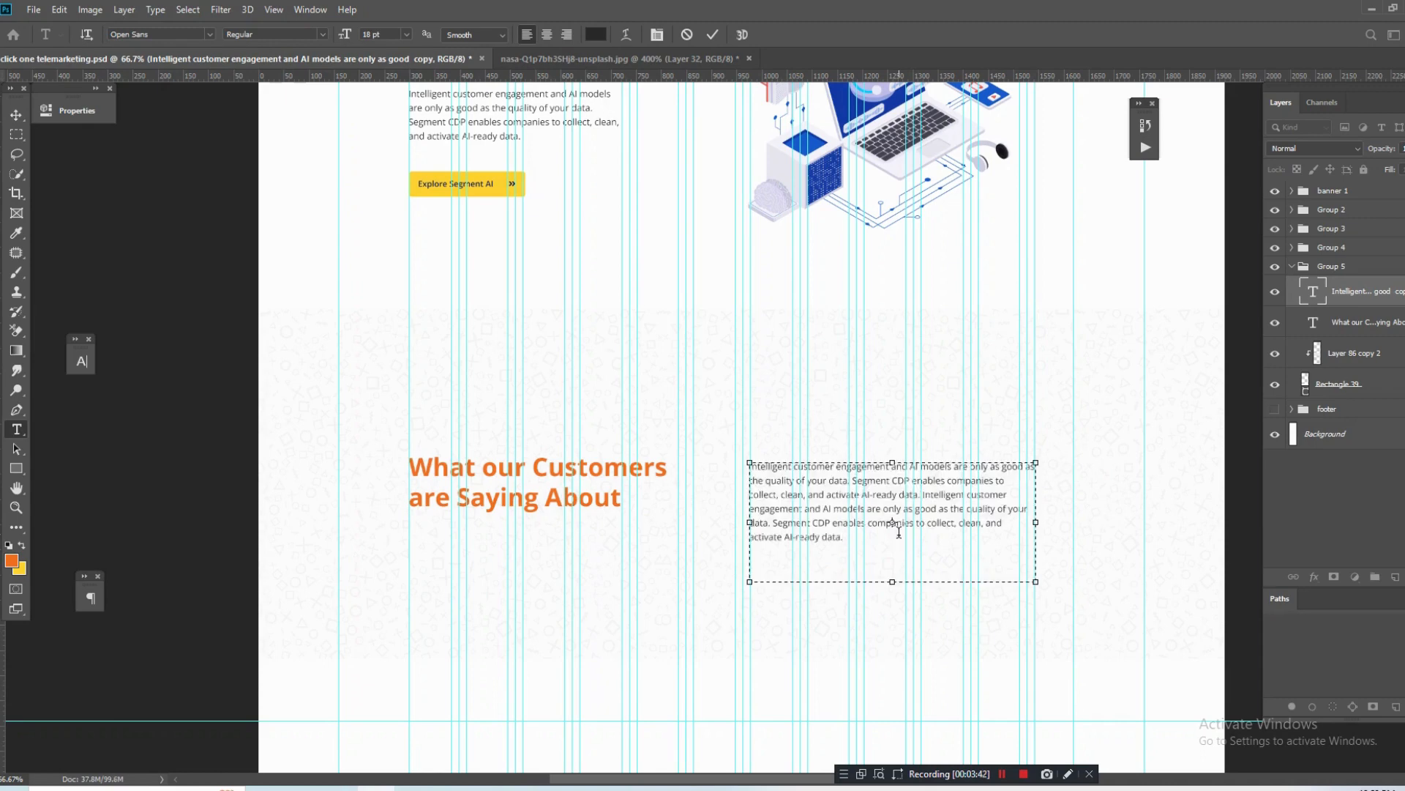
Open the character settings for the paragraph, shorten its text box to just below the last line, and commit the text.
key(ctrl+a)
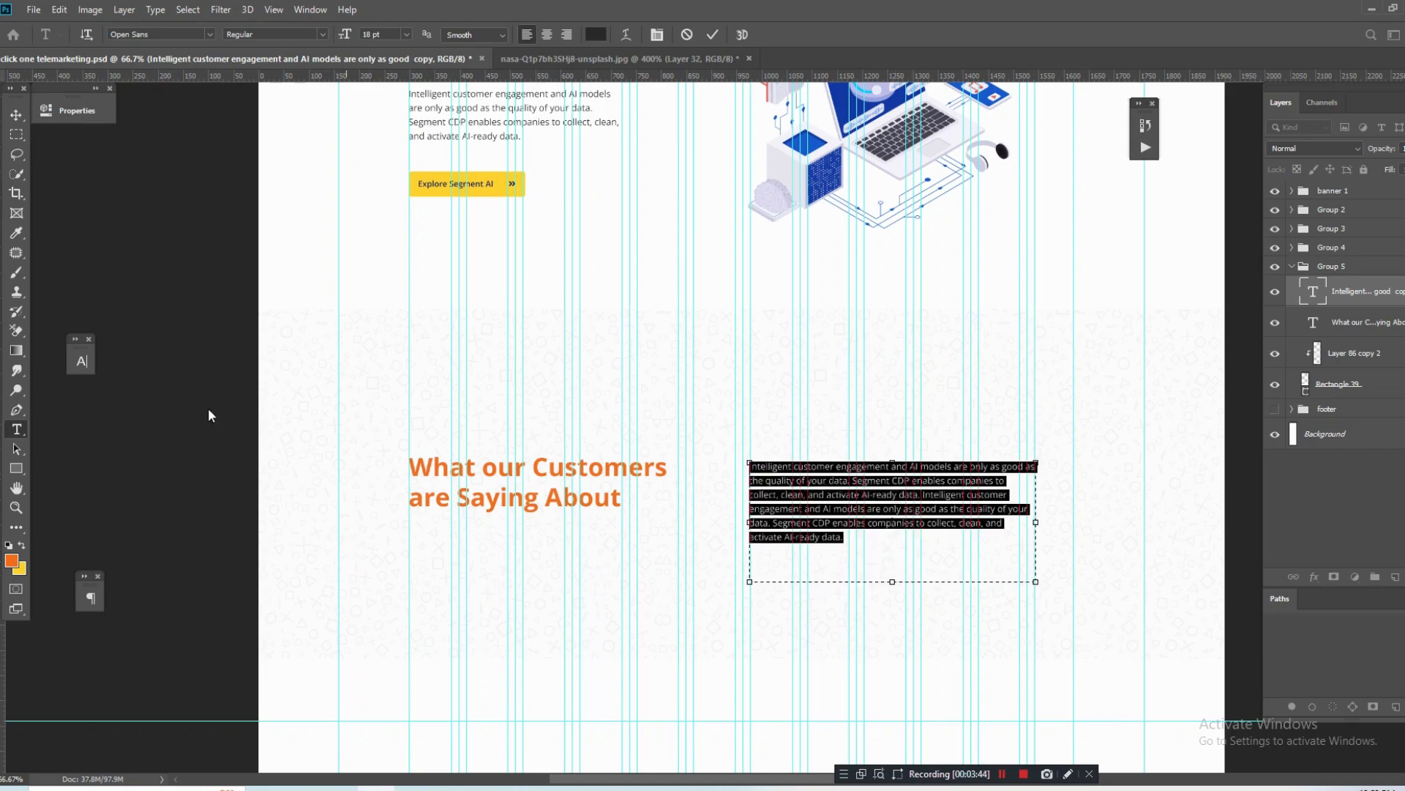
click(81, 362)
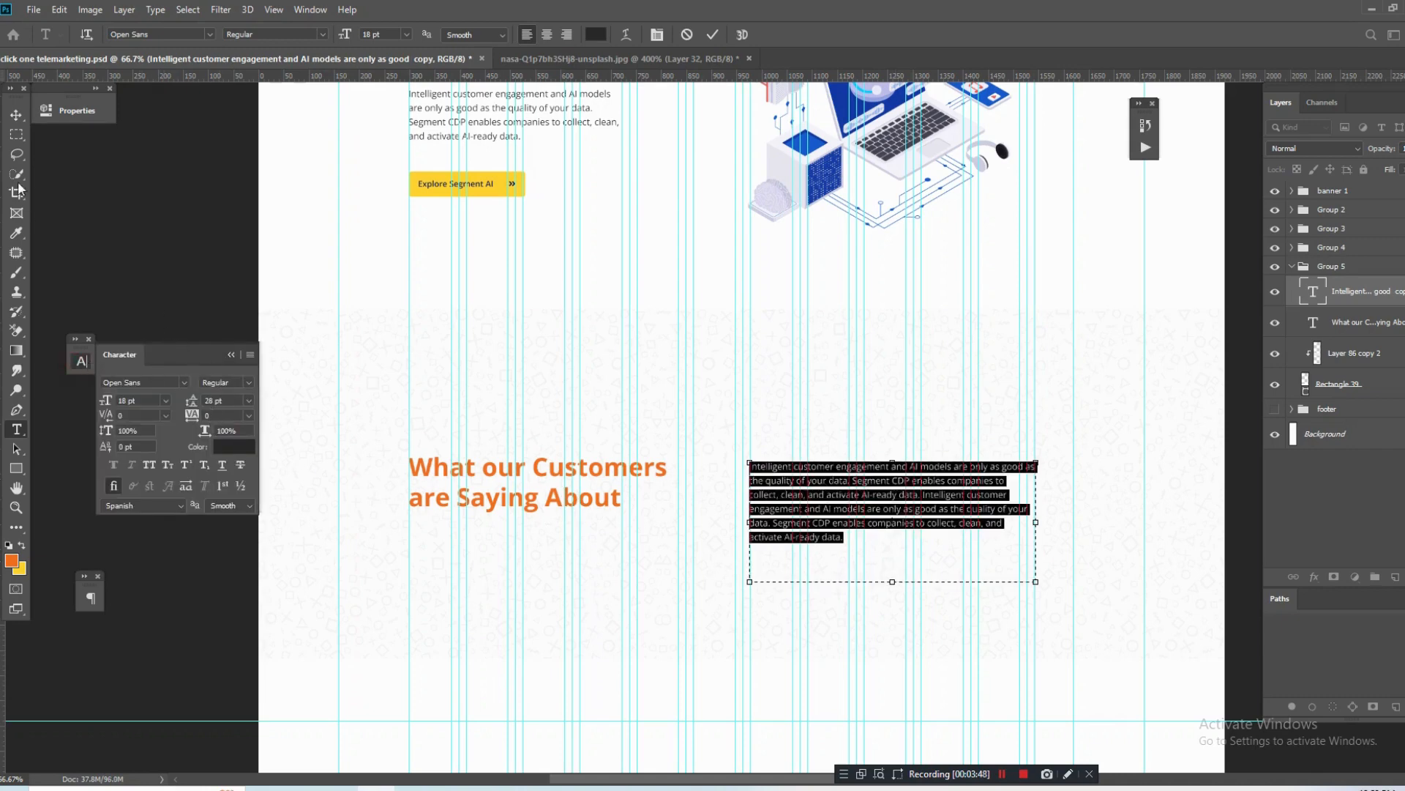
click(246, 384)
click(242, 420)
click(855, 488)
drag(894, 580, 886, 549)
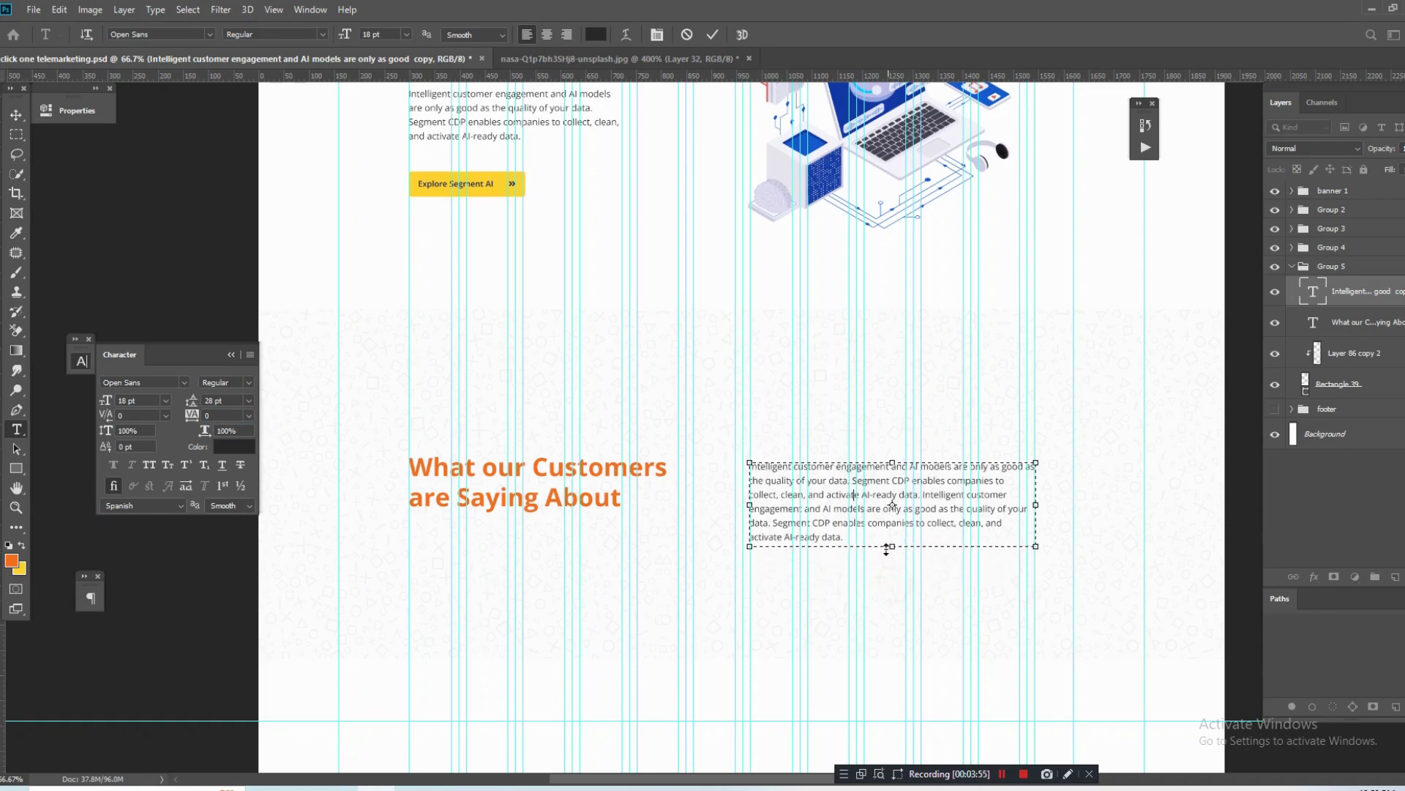
click(16, 115)
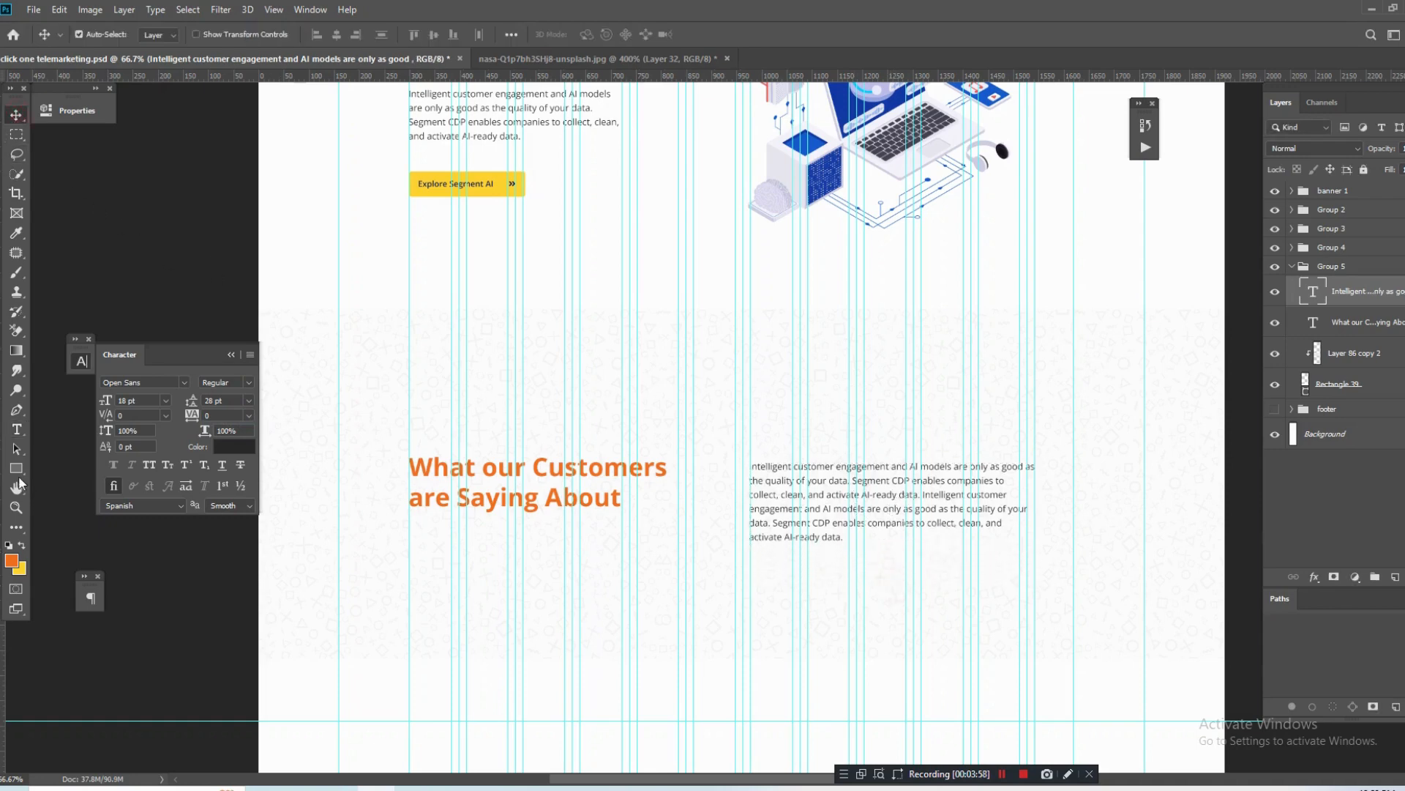
Draw an orange vertical rectangle about 286 px tall between the heading and the paragraph and set its width to 1 px.
click(15, 469)
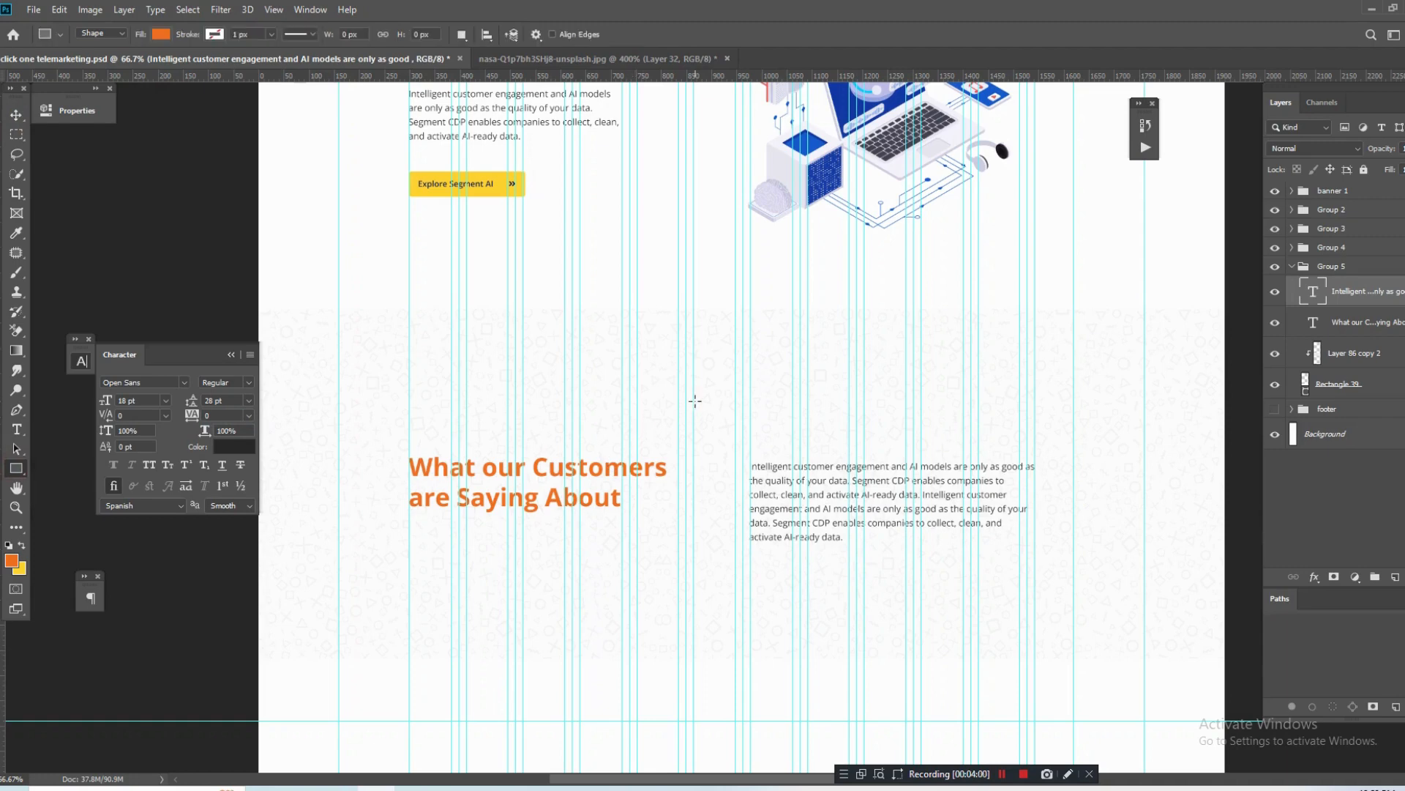
drag(694, 400, 704, 546)
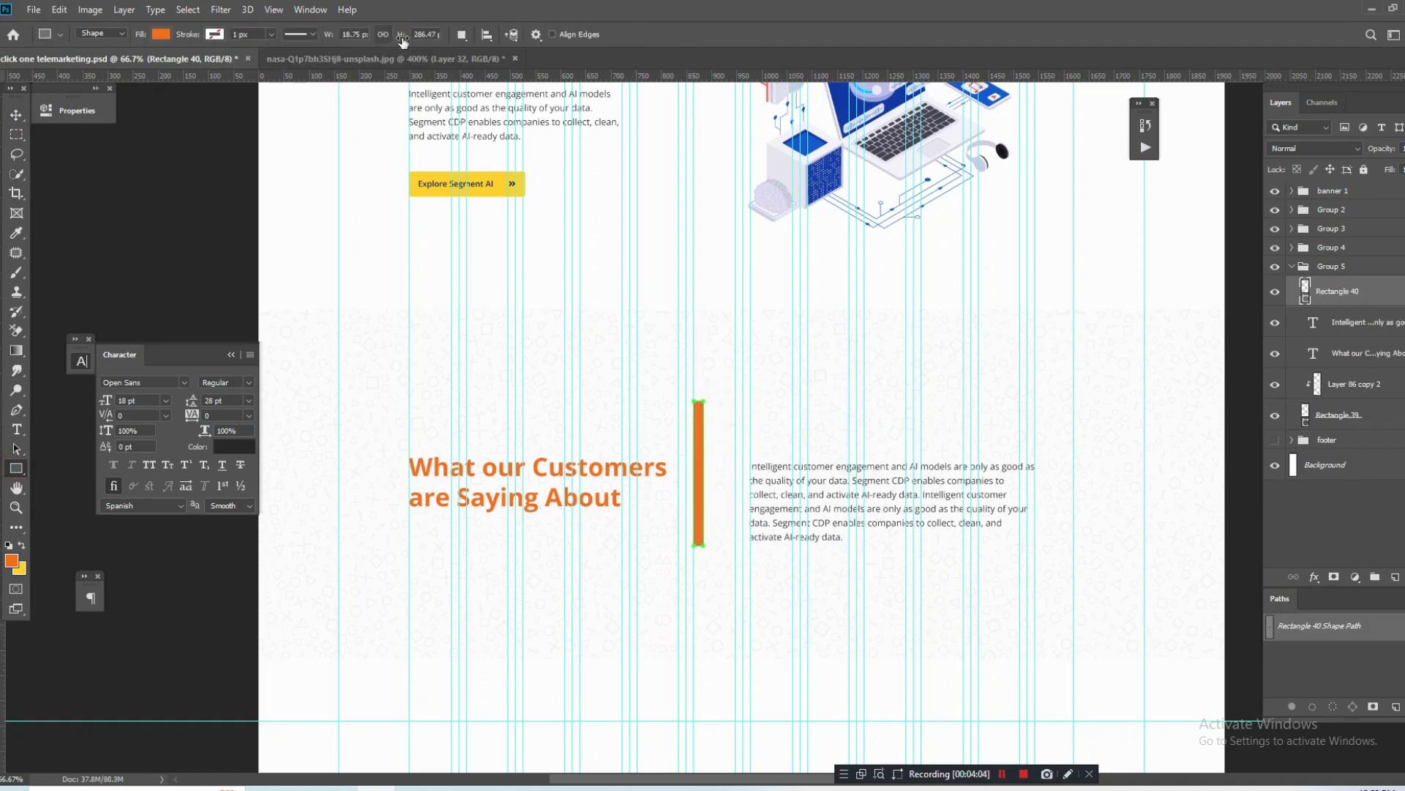
click(347, 34)
text(1)
key(Return)
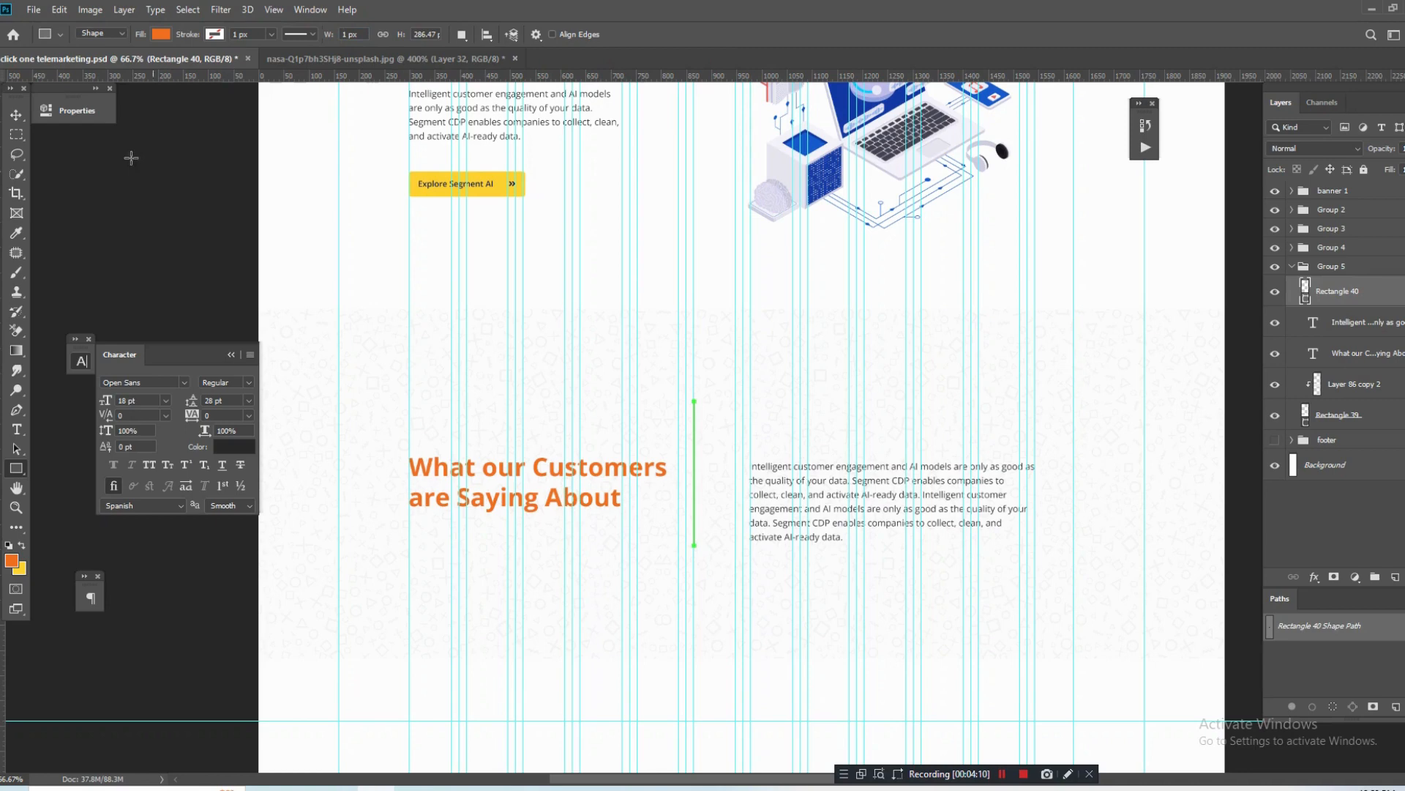
Hide the guides to check the thin divider line between the heading and the paragraph.
click(15, 116)
key(ctrl+semicolon)
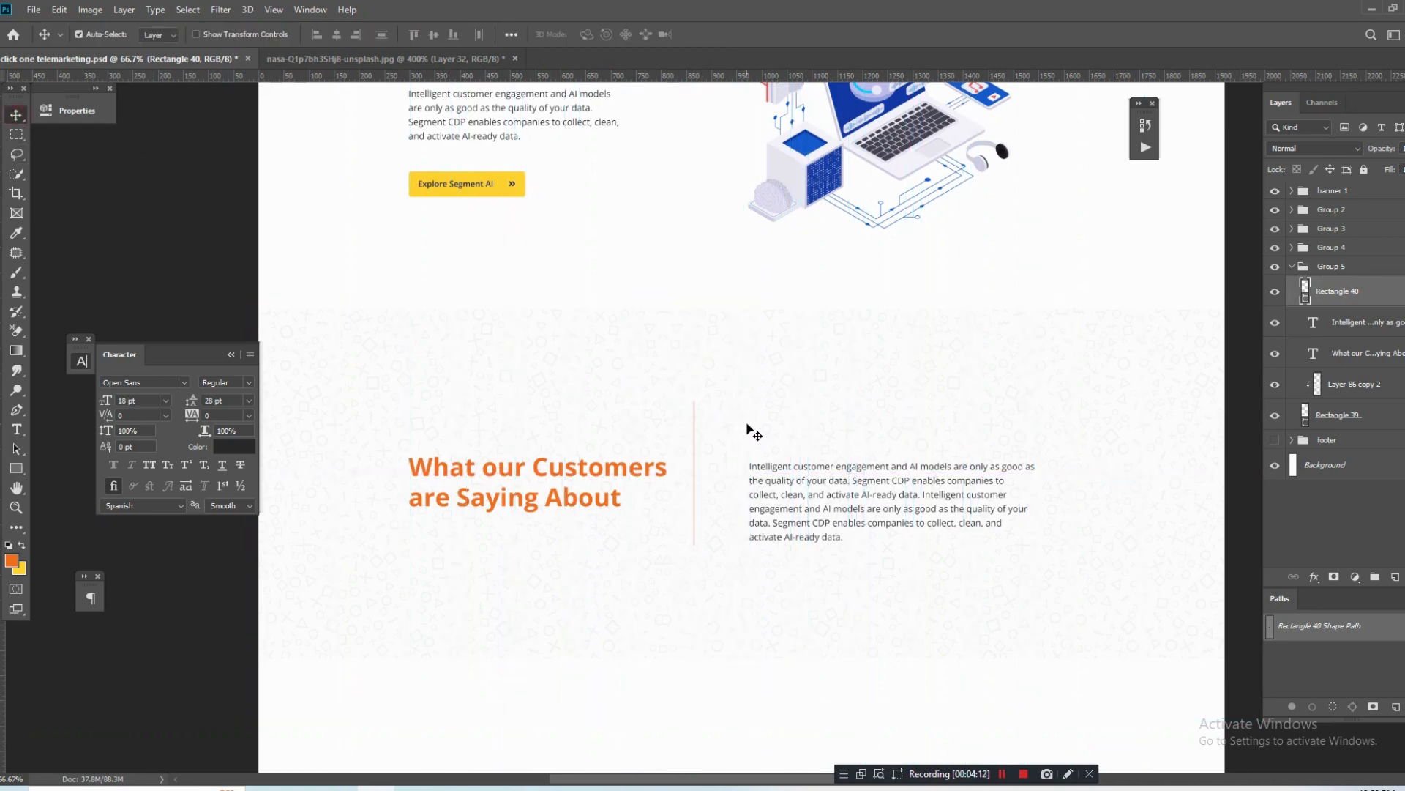
ctrl+click(724, 448)
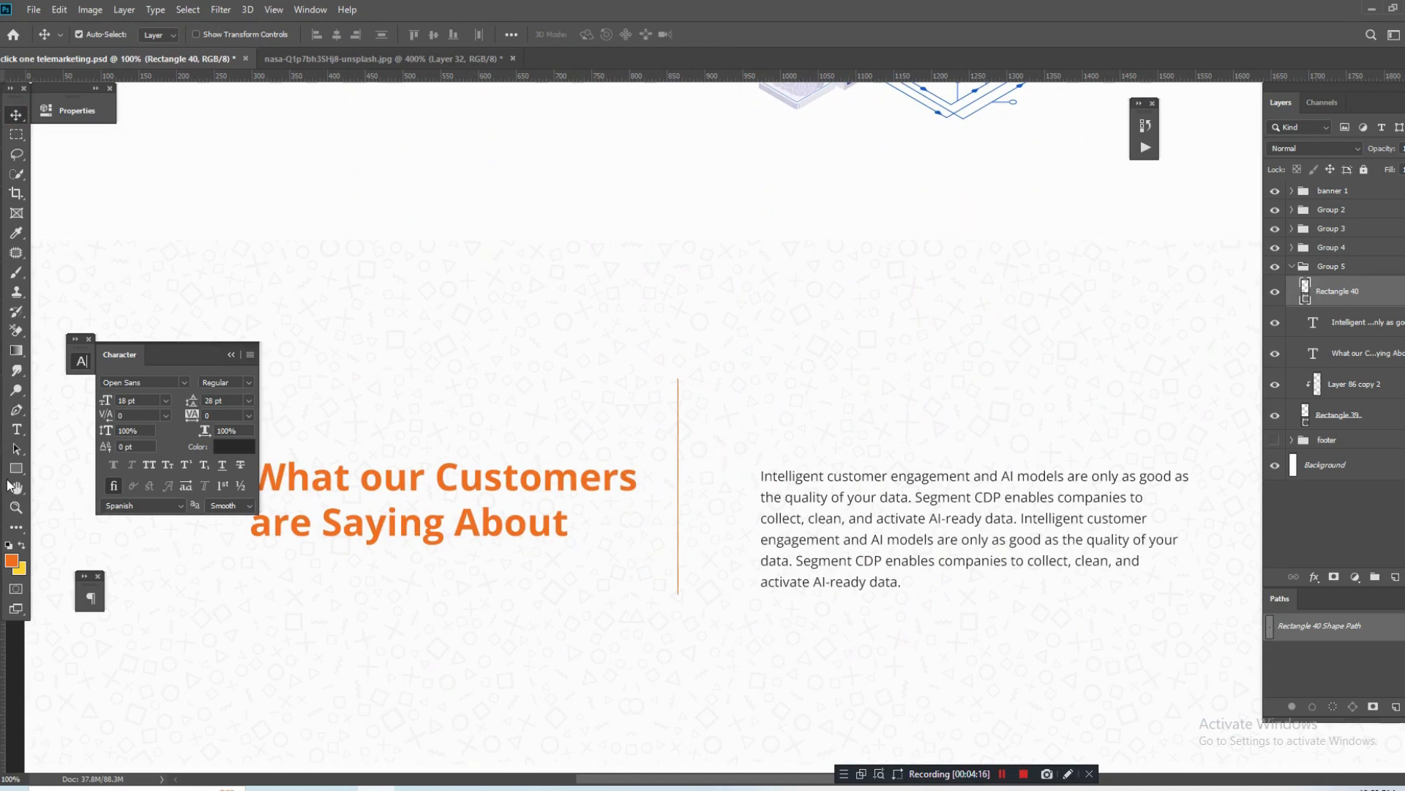
Set the width of the orange divider line between the heading and the paragraph to 2 px.
click(17, 469)
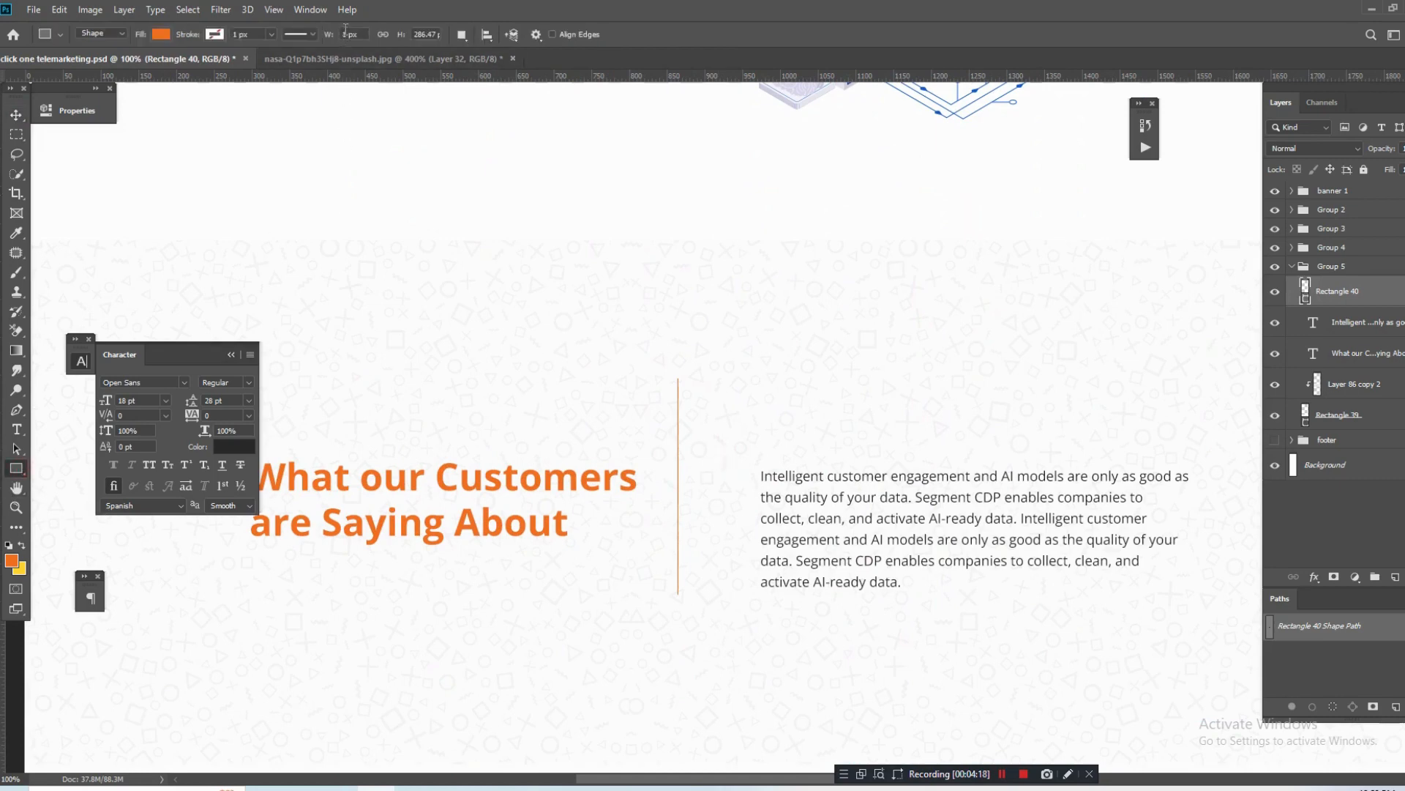
text(2)
key(Return)
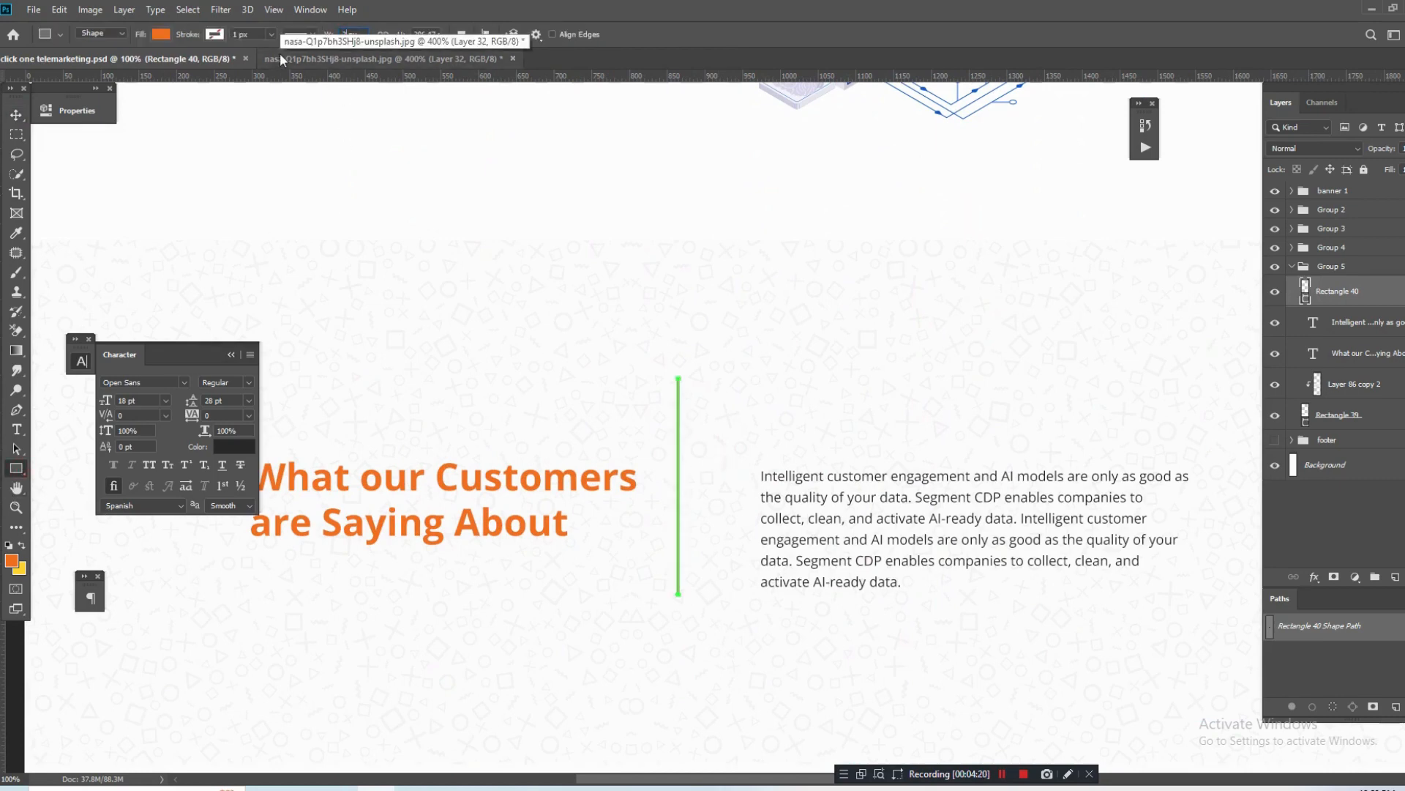
Center the divider line vertically on the section's background rectangle and deselect both layers.
click(16, 115)
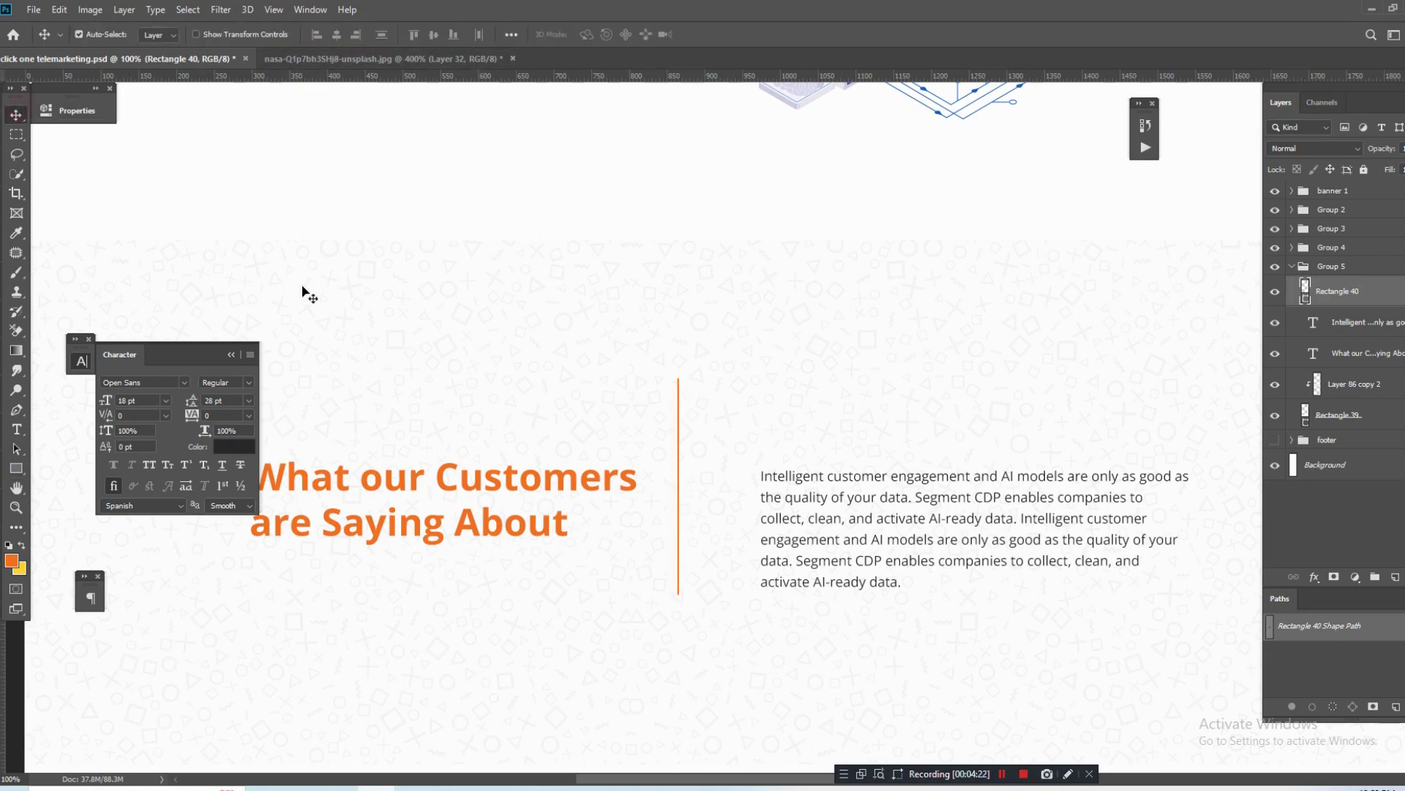
ctrl+click(1381, 418)
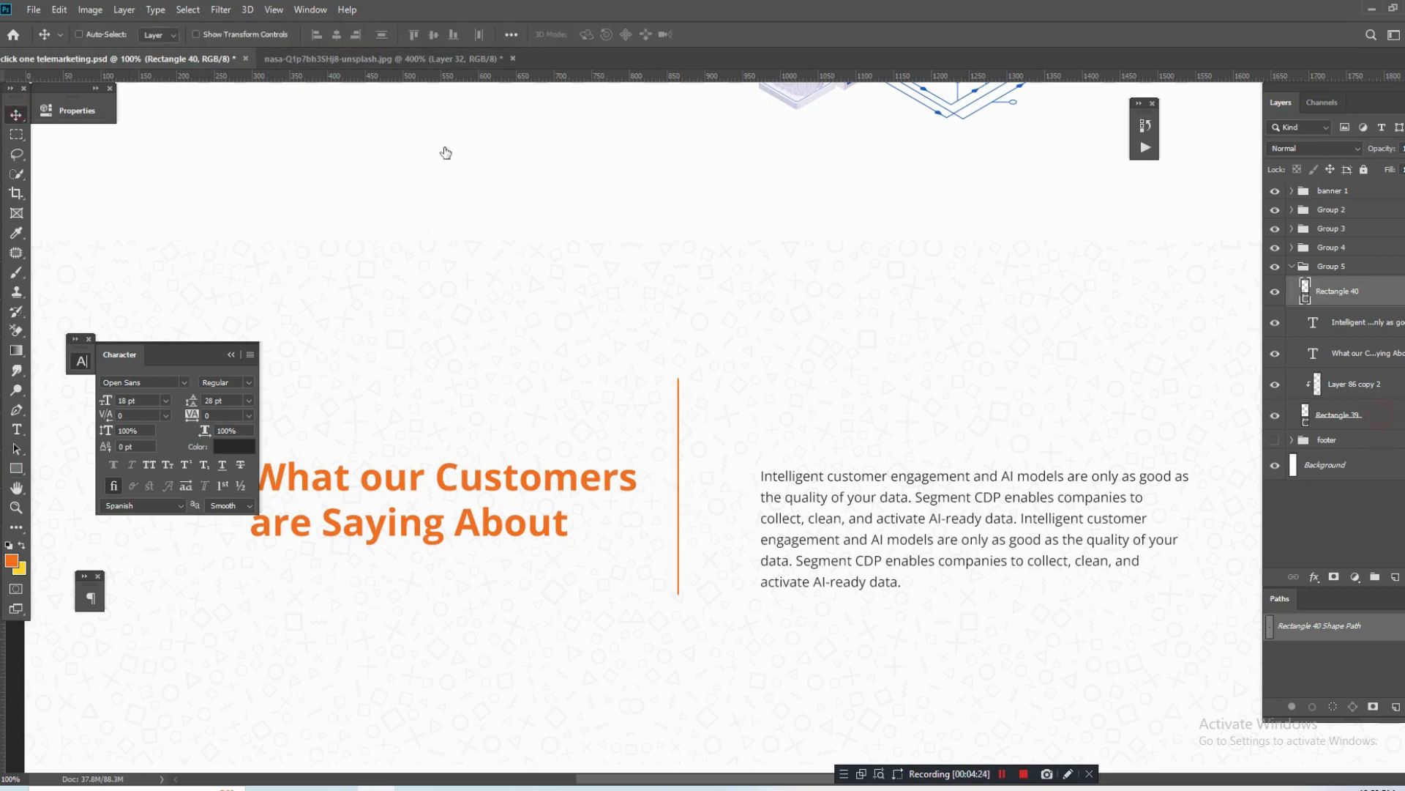
click(436, 35)
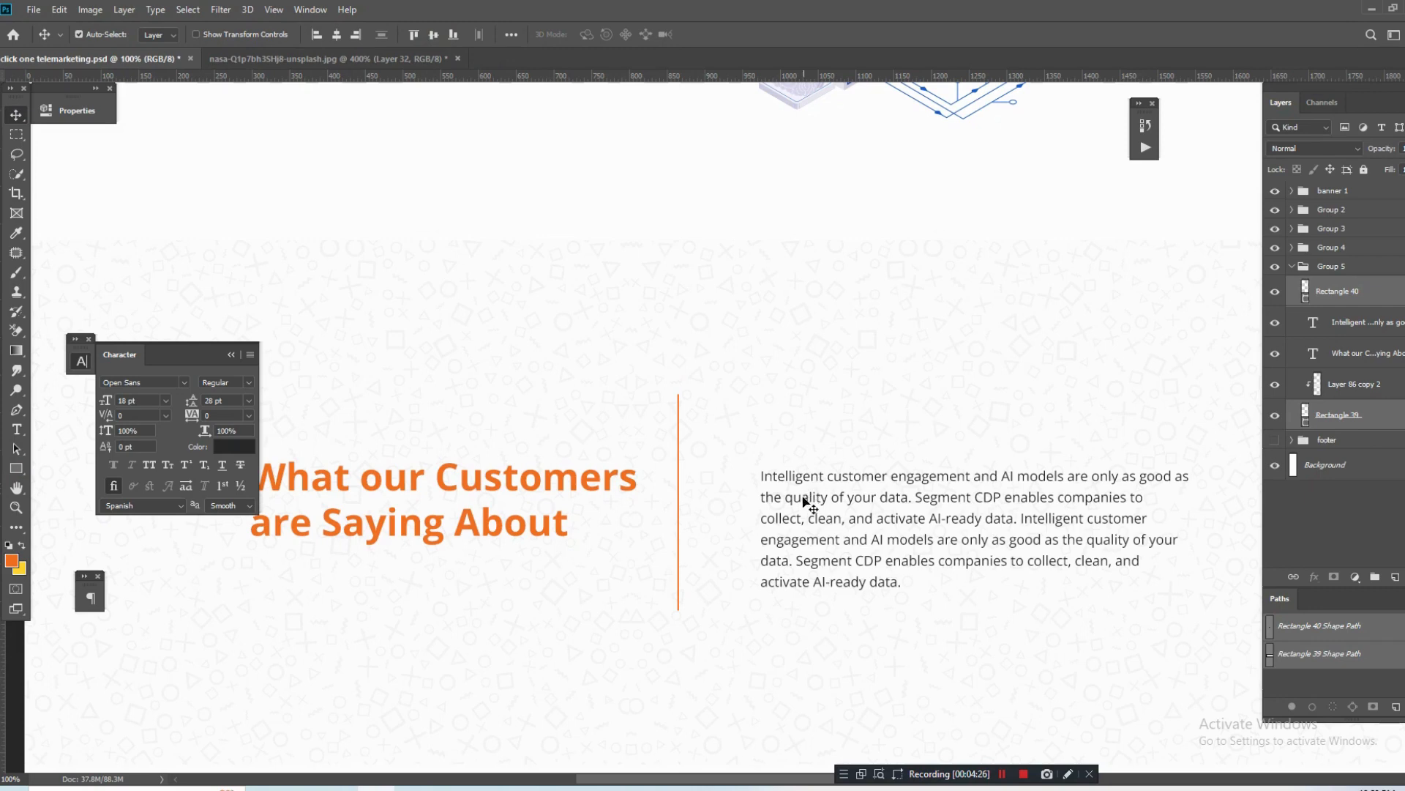
drag(809, 507, 714, 414)
key(ctrl+r)
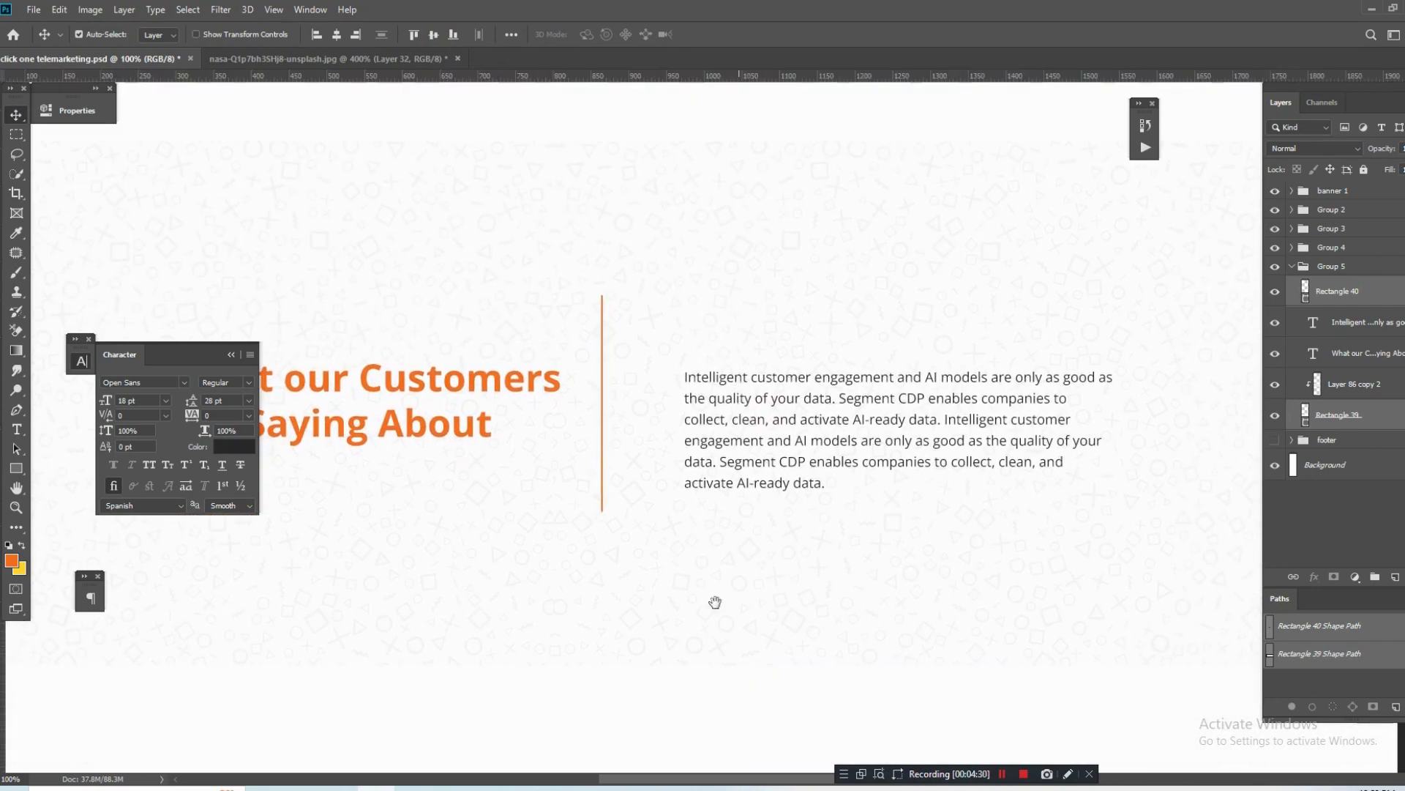
click(707, 717)
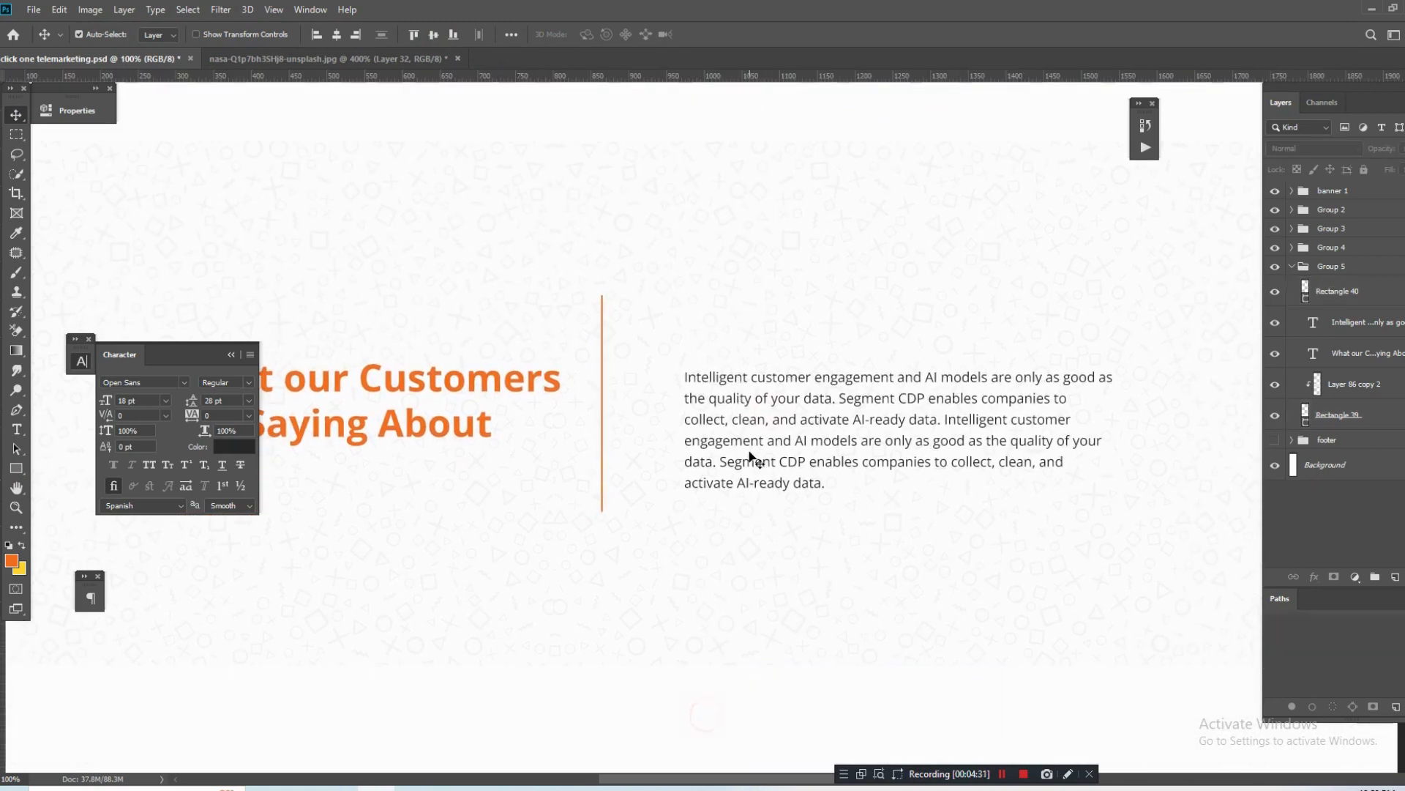
Move the paragraph up slightly and draw a small orange circle with the Ellipse tool just above the start of its first line.
click(747, 399)
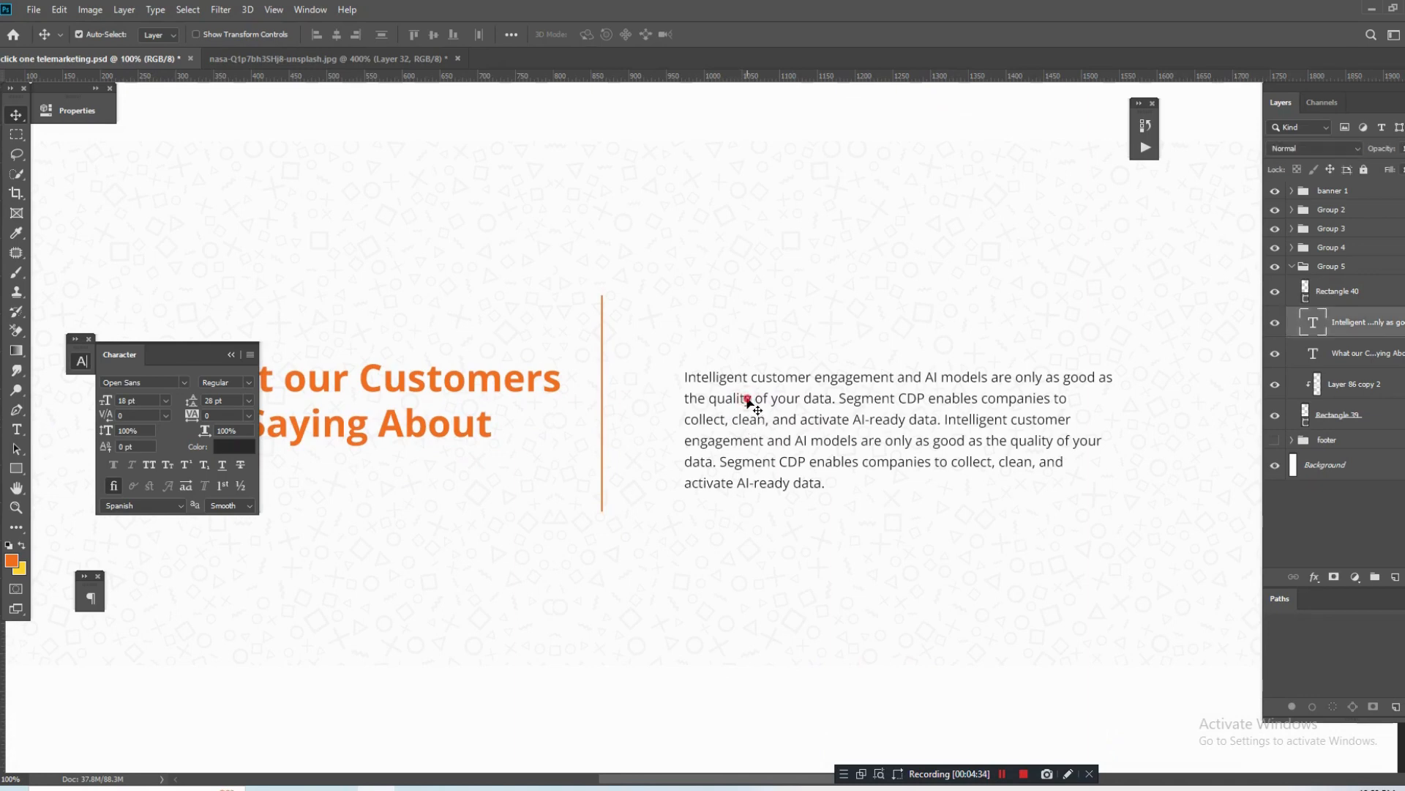
mouse_move(748, 400)
mouse_down()
mouse_move(750, 372)
mouse_move(751, 394)
mouse_up()
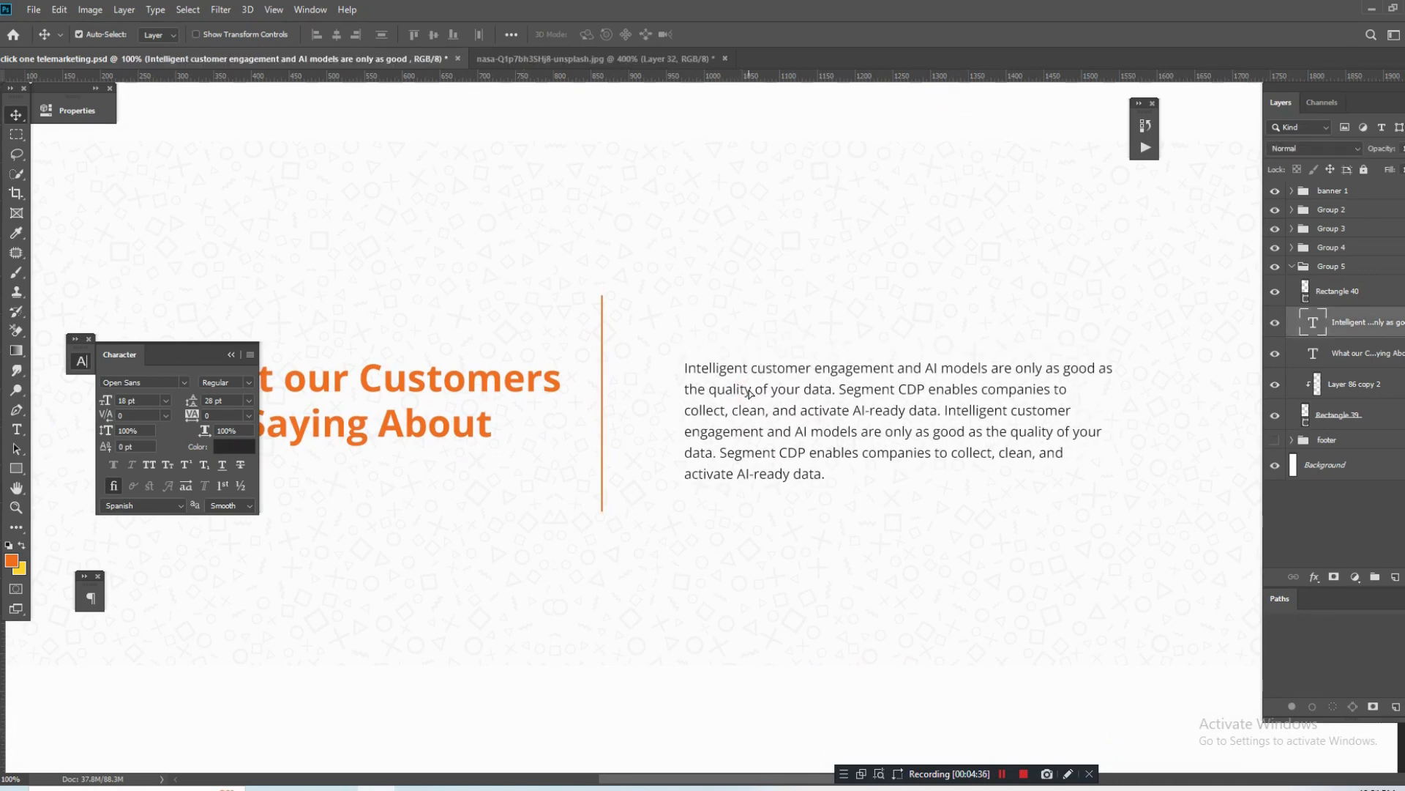
click(17, 468)
right_click(29, 470)
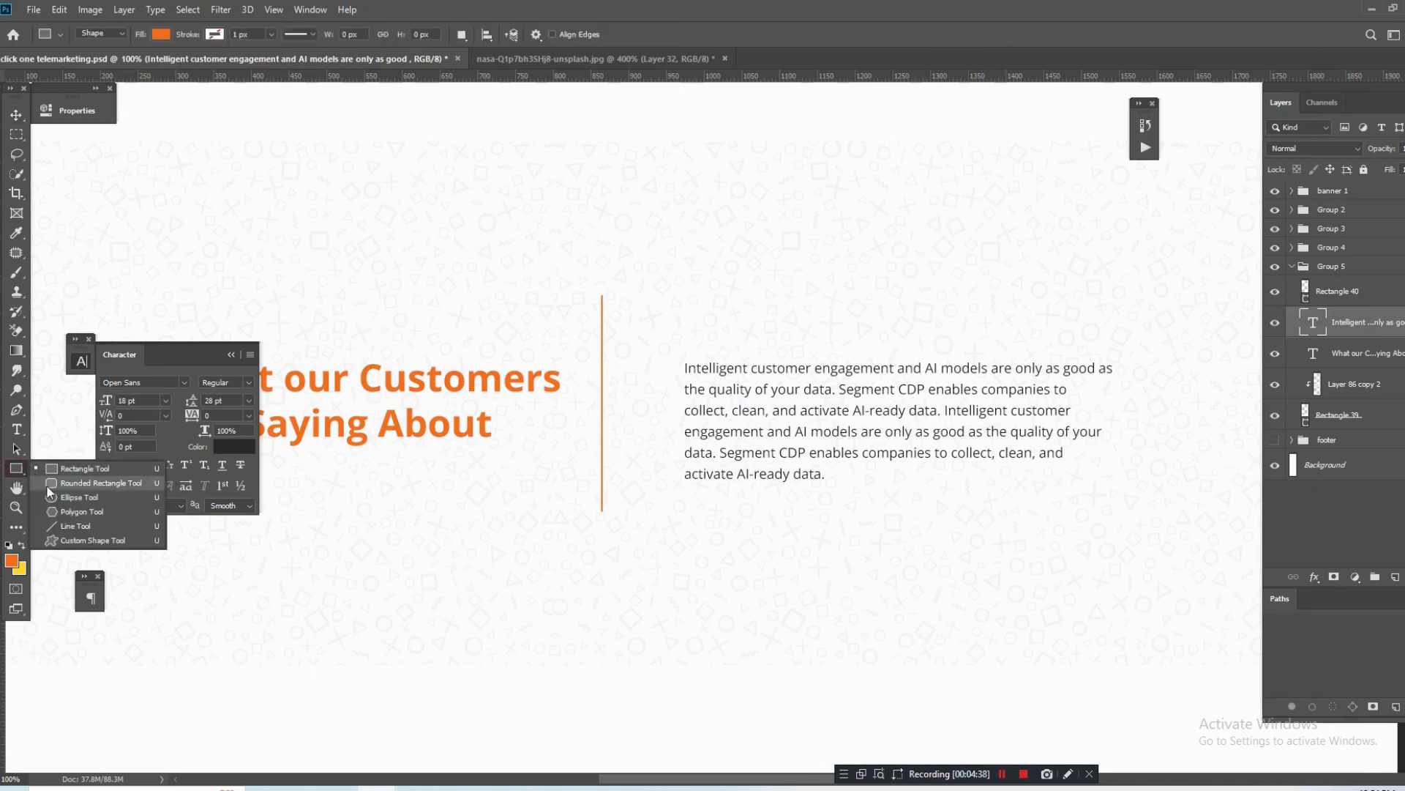
click(73, 497)
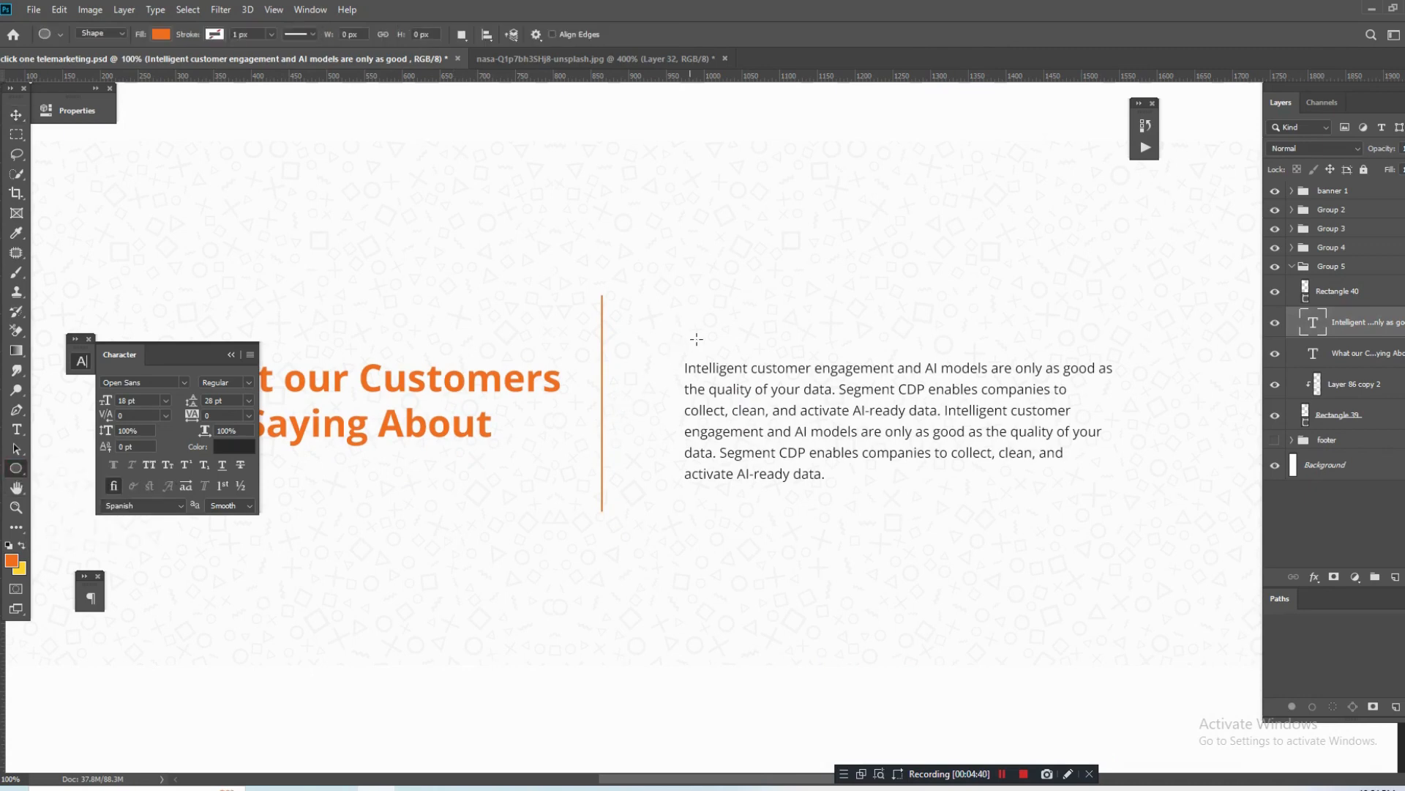
drag(704, 321, 723, 346)
key(v)
key(ctrl)
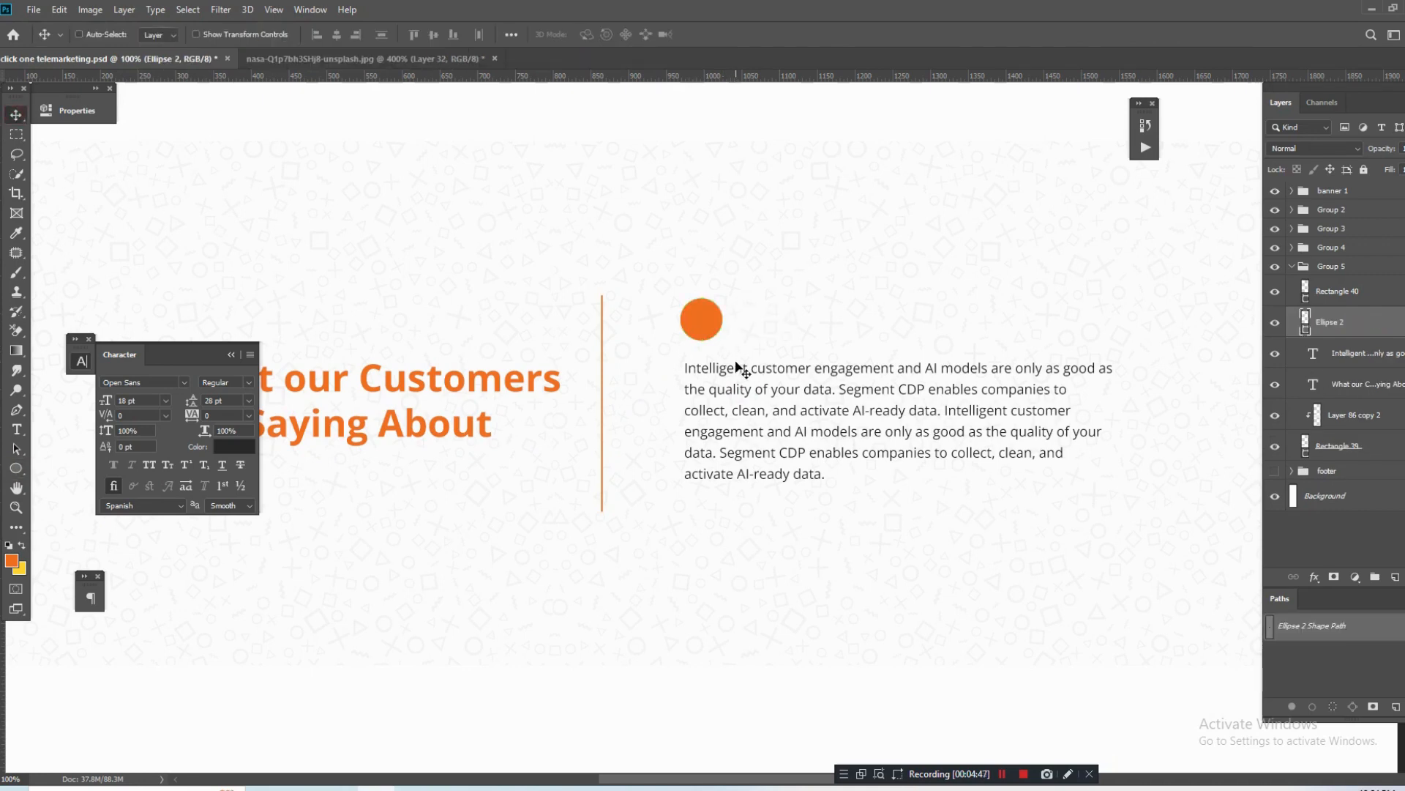
Show the guides and nudge the orange circle right and down to line up with the paragraph's left edge.
key(ctrl+semicolon)
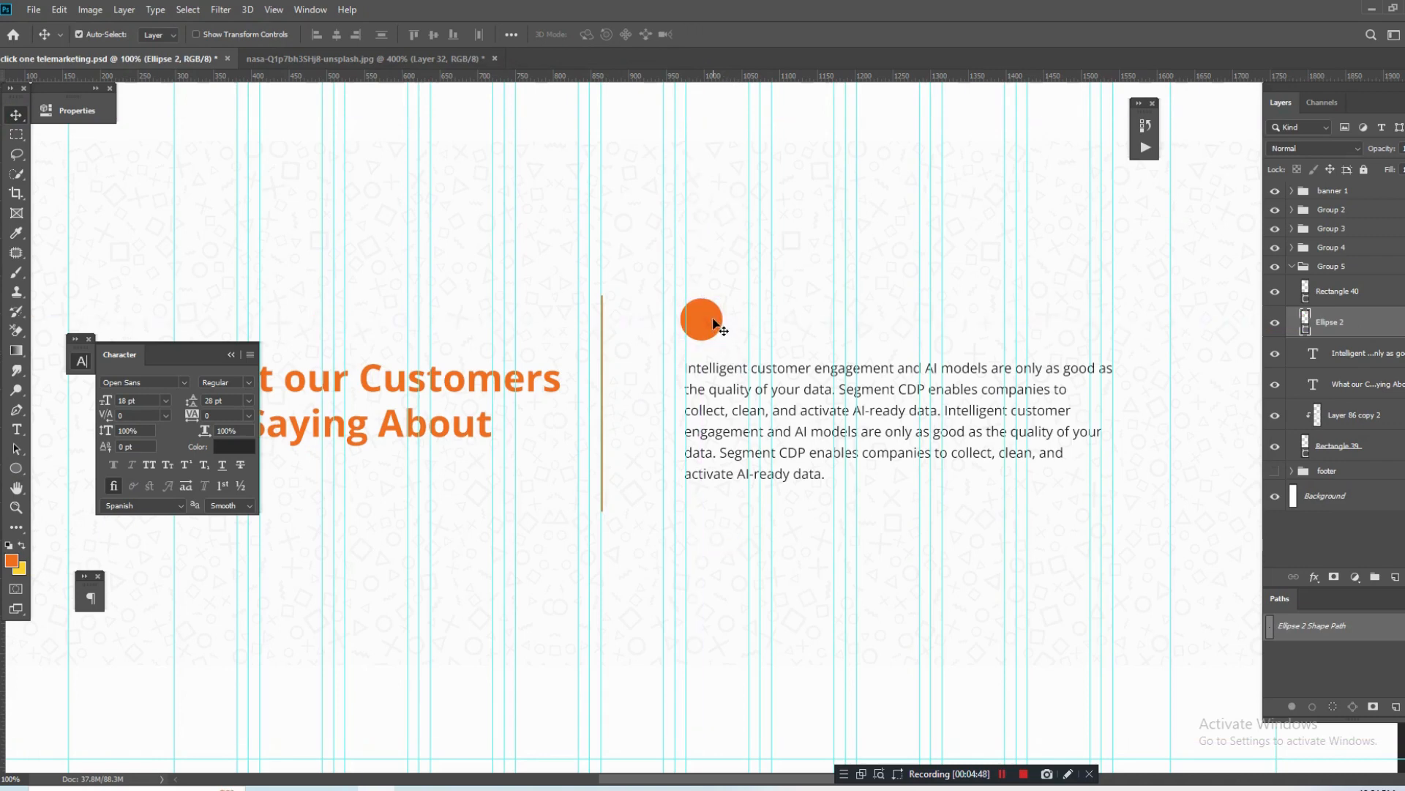
key(shift+Right)
key(Left)
key(Left)
key(shift+Down)
key(shift+Down)
key(shift+Down)
key(shift+Up)
key(shift+Up)
Enlarge the orange circle to about one and a half times its size, keeping its left edge on the guide.
key(ctrl+t)
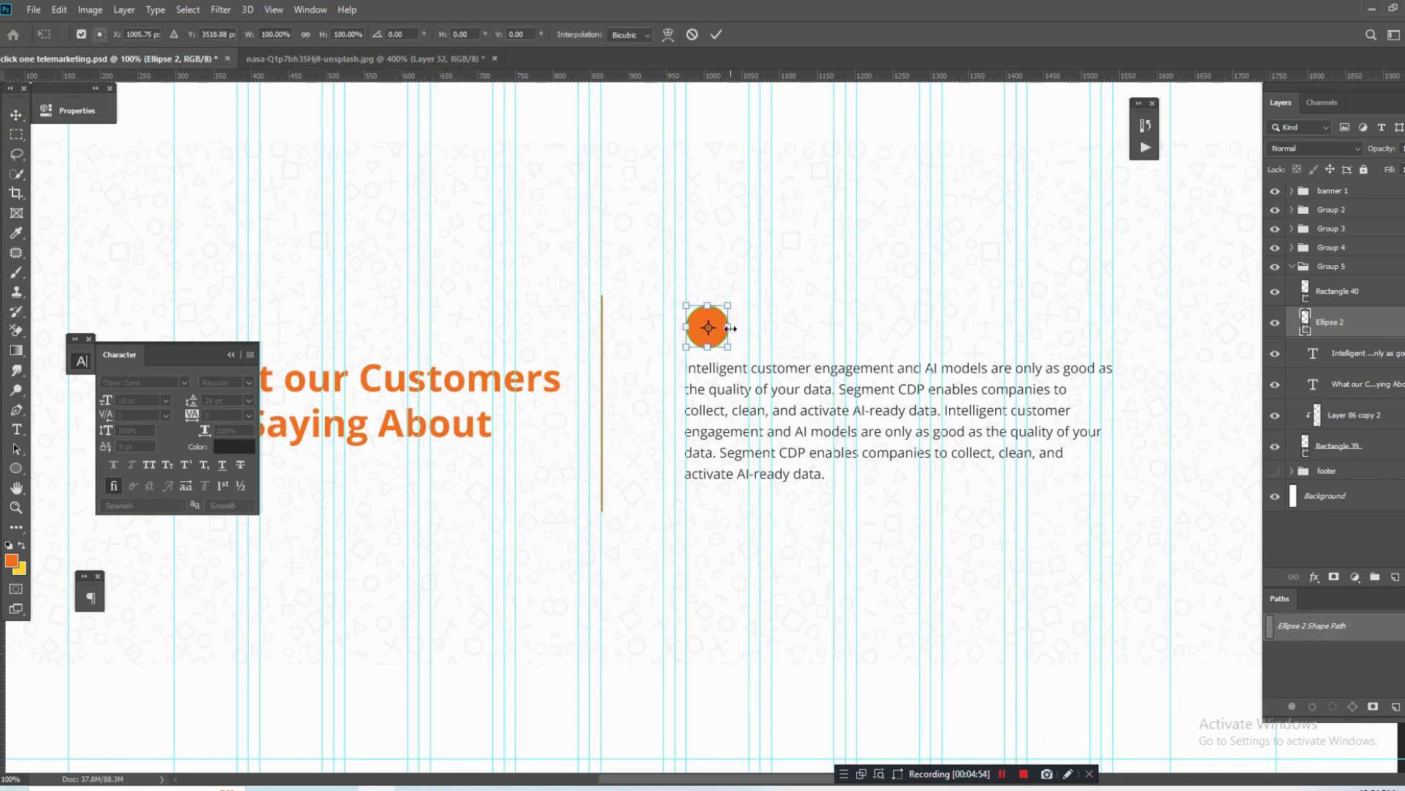
drag(747, 327, 752, 332)
key(Return)
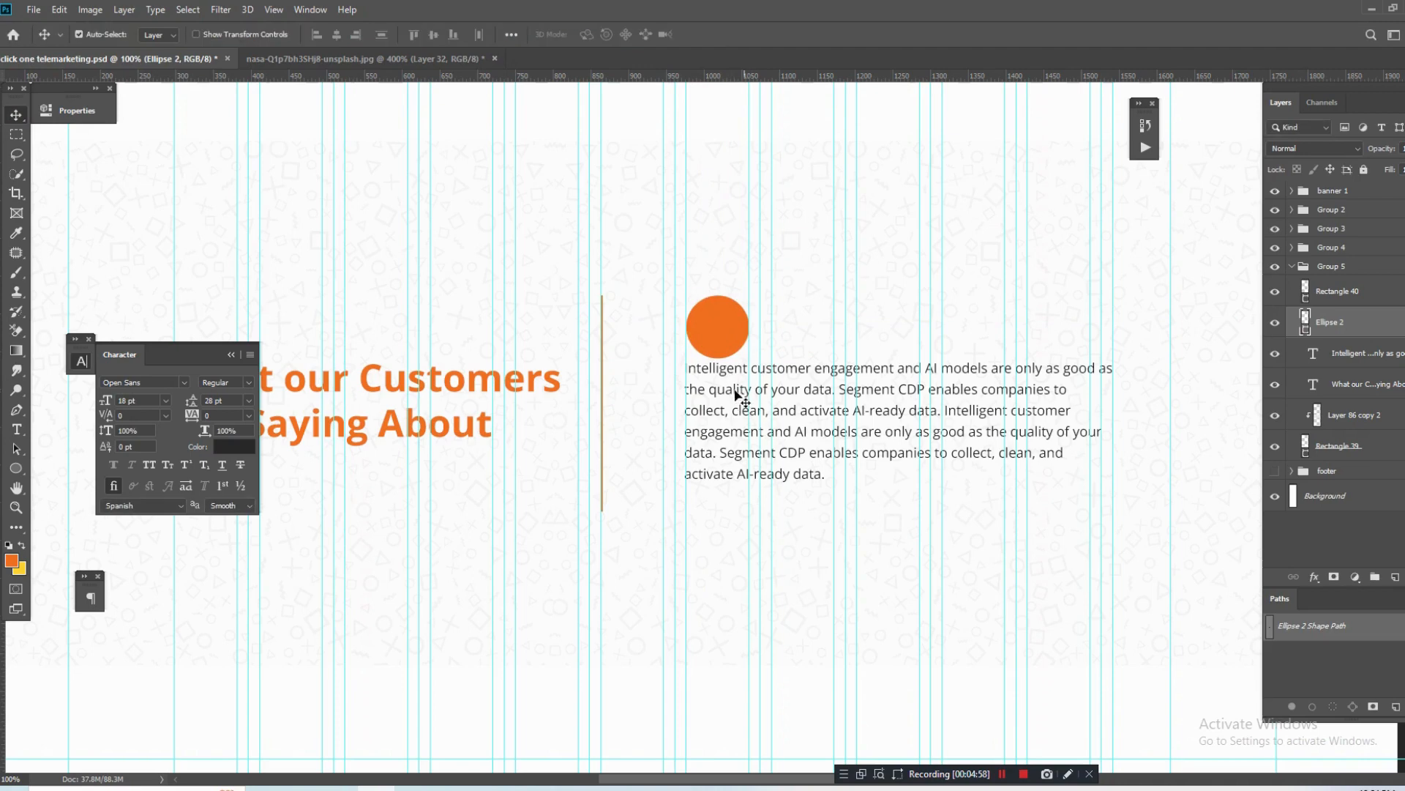
Move the paragraph down to leave a gap below the circle, hide the guides and save the document.
click(737, 391)
key(shift+Down)
key(shift+Down)
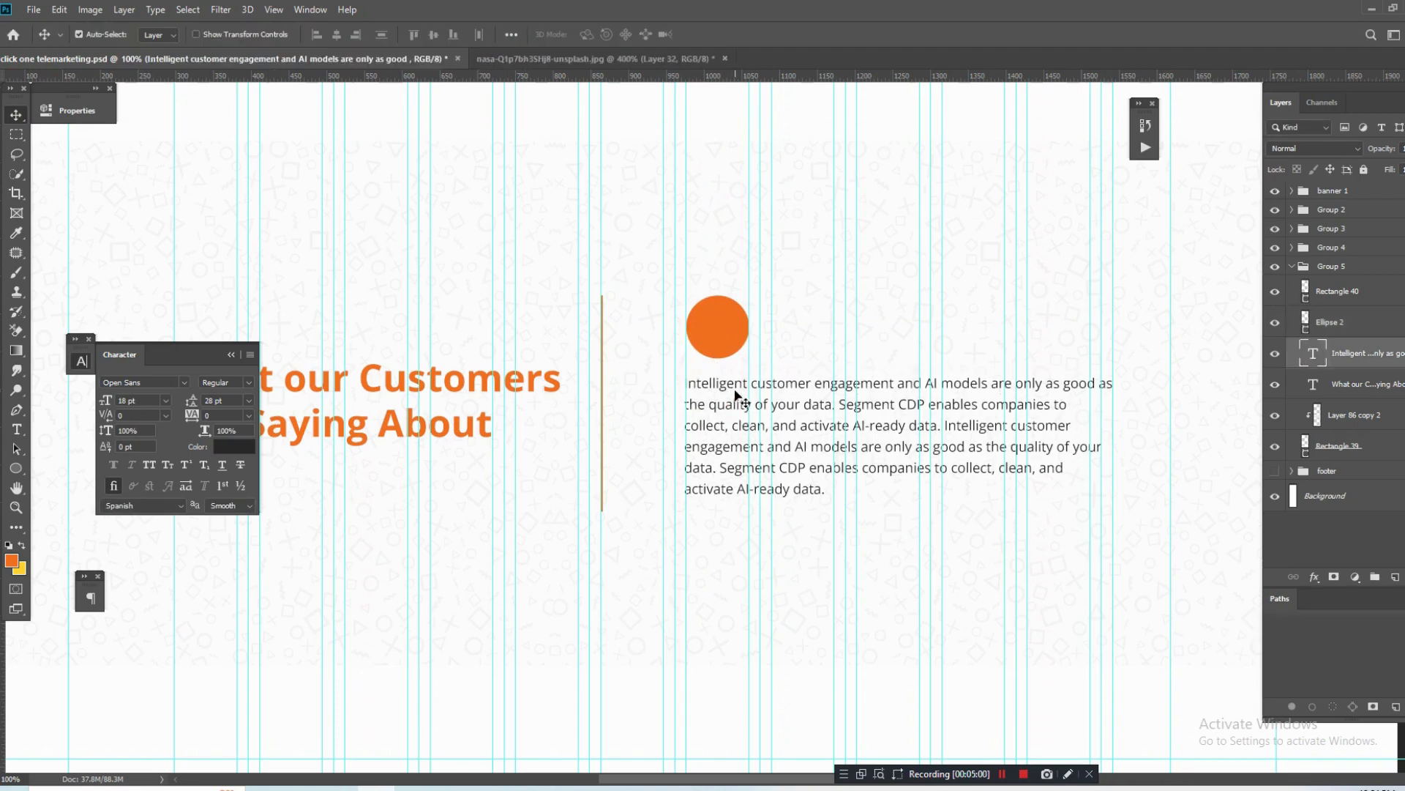
key(ctrl+semicolon)
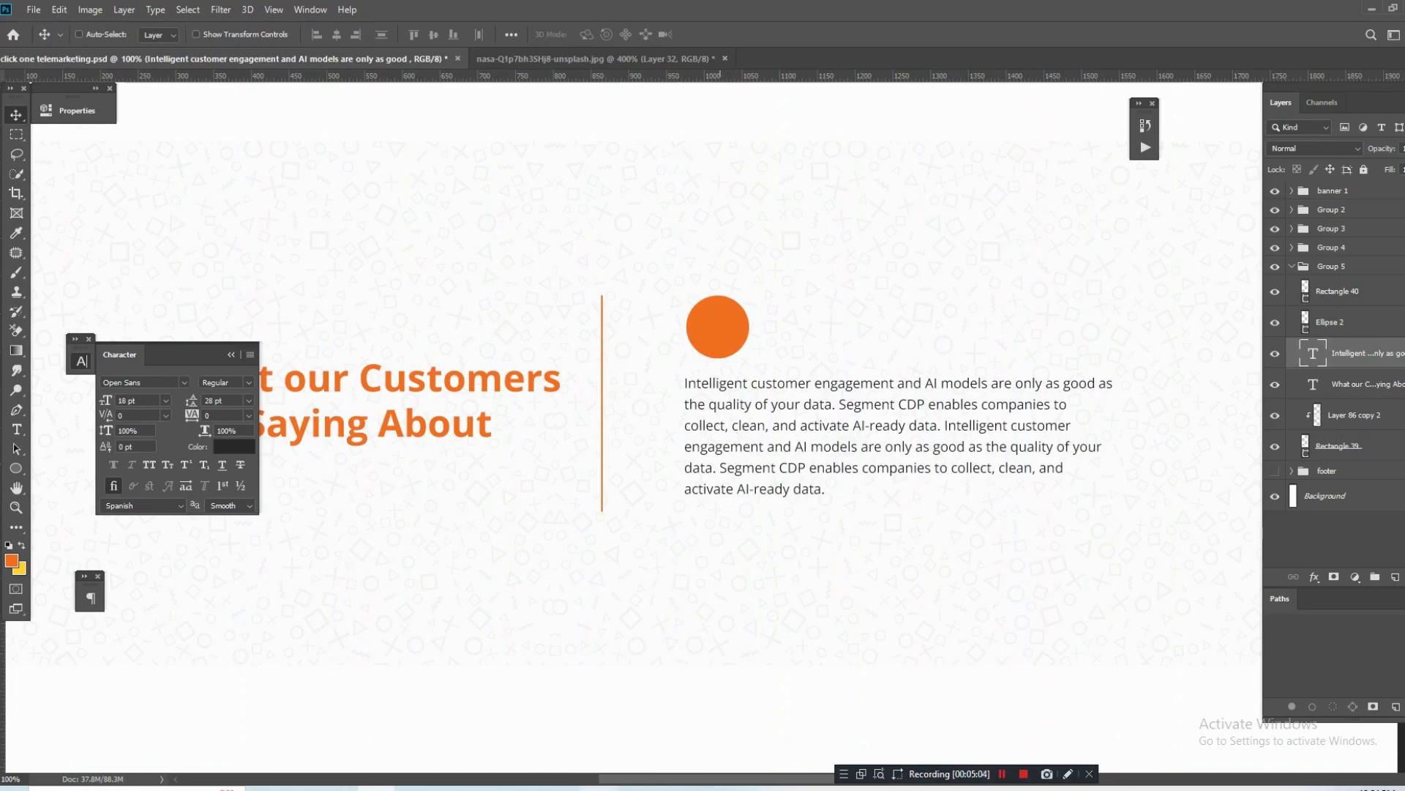
key(ctrl+s)
Switch to Chrome, find "user" in the Font Awesome cheatsheet and copy the fa-user icon.
click(598, 786)
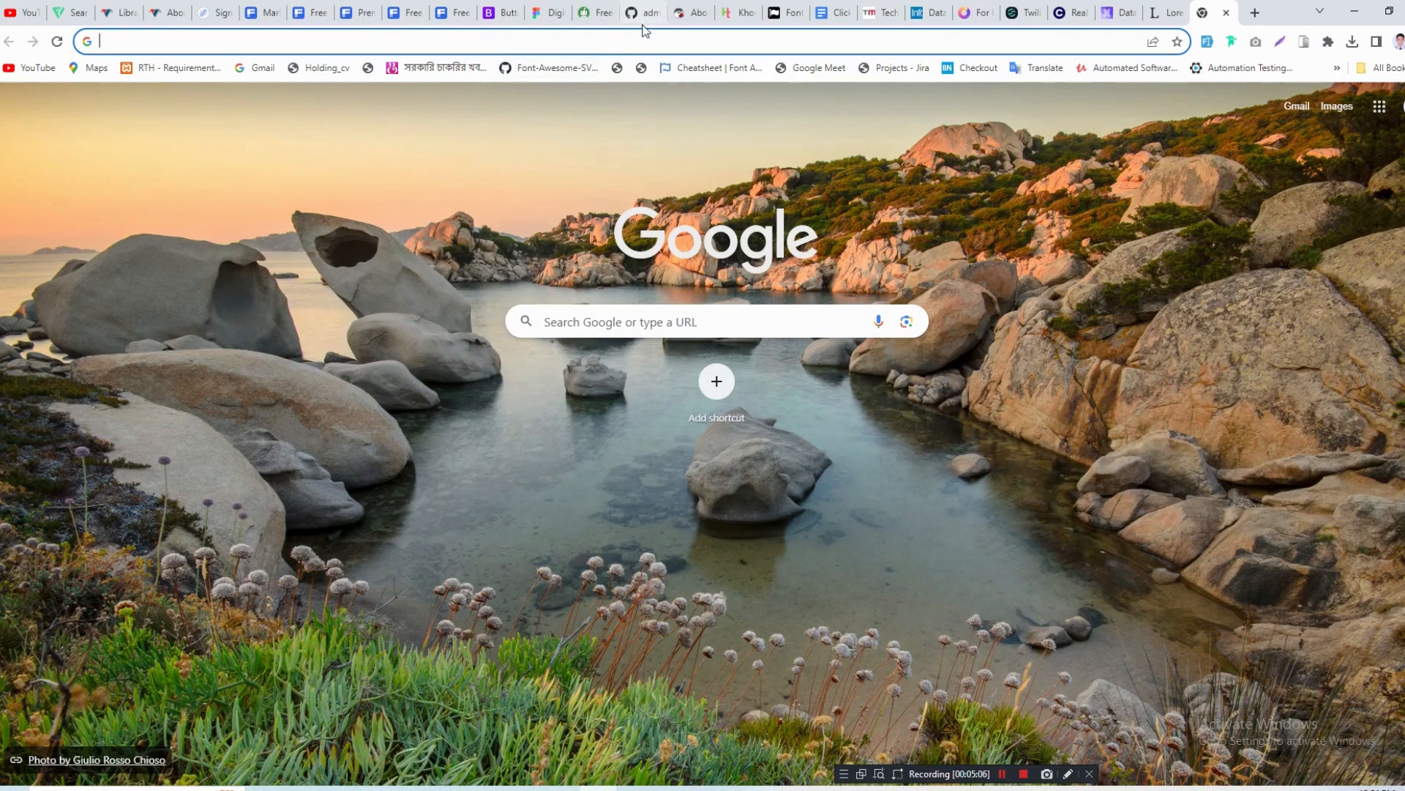
click(784, 12)
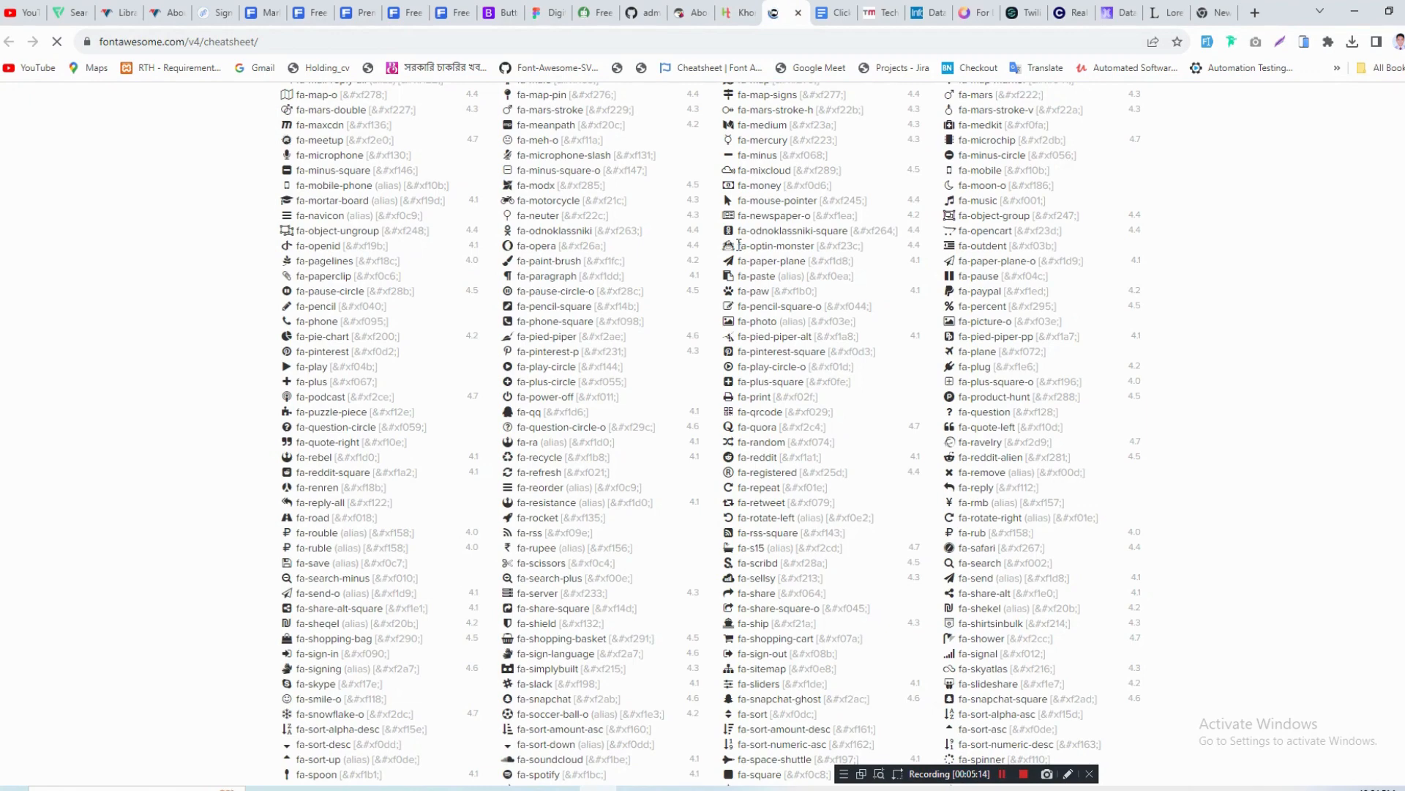
key(ctrl+f)
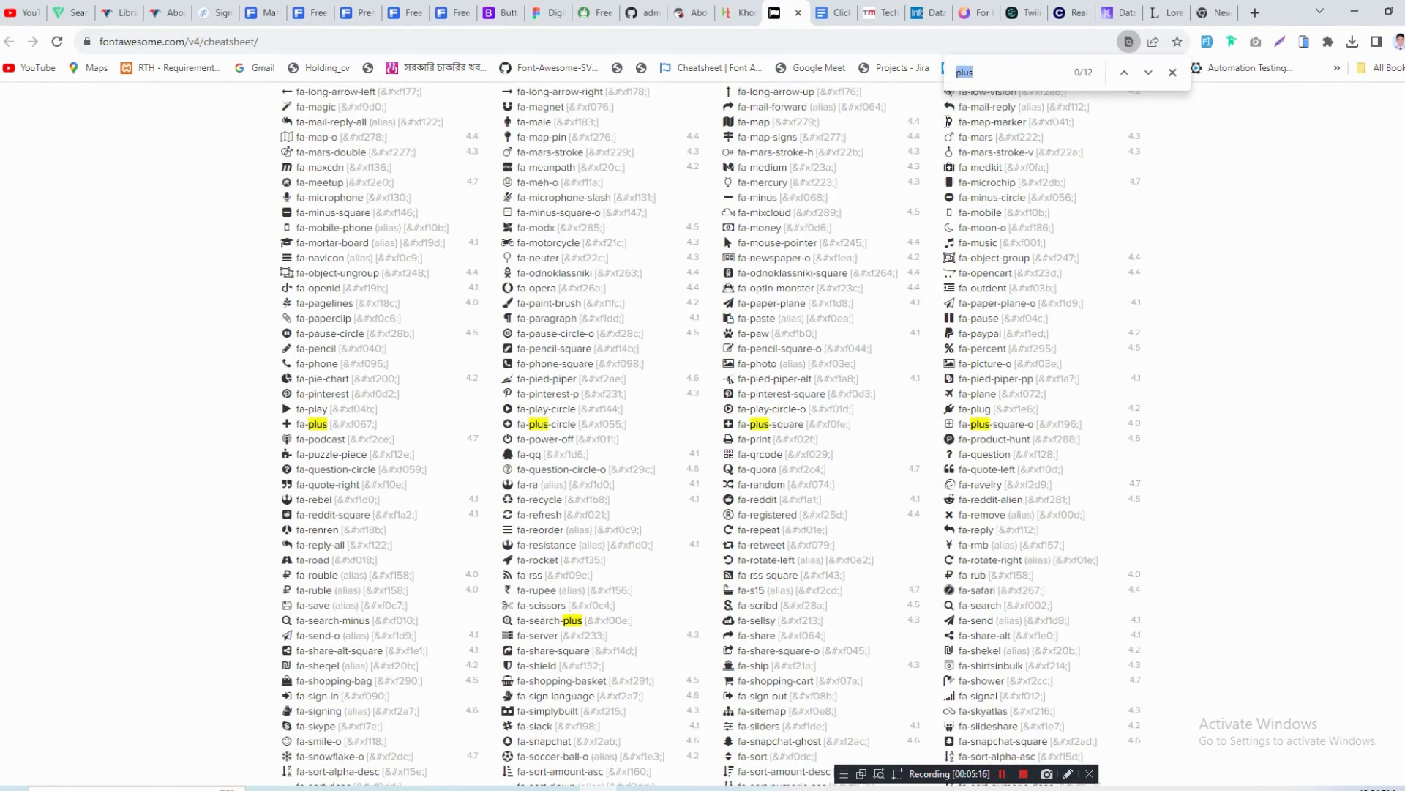
text(user)
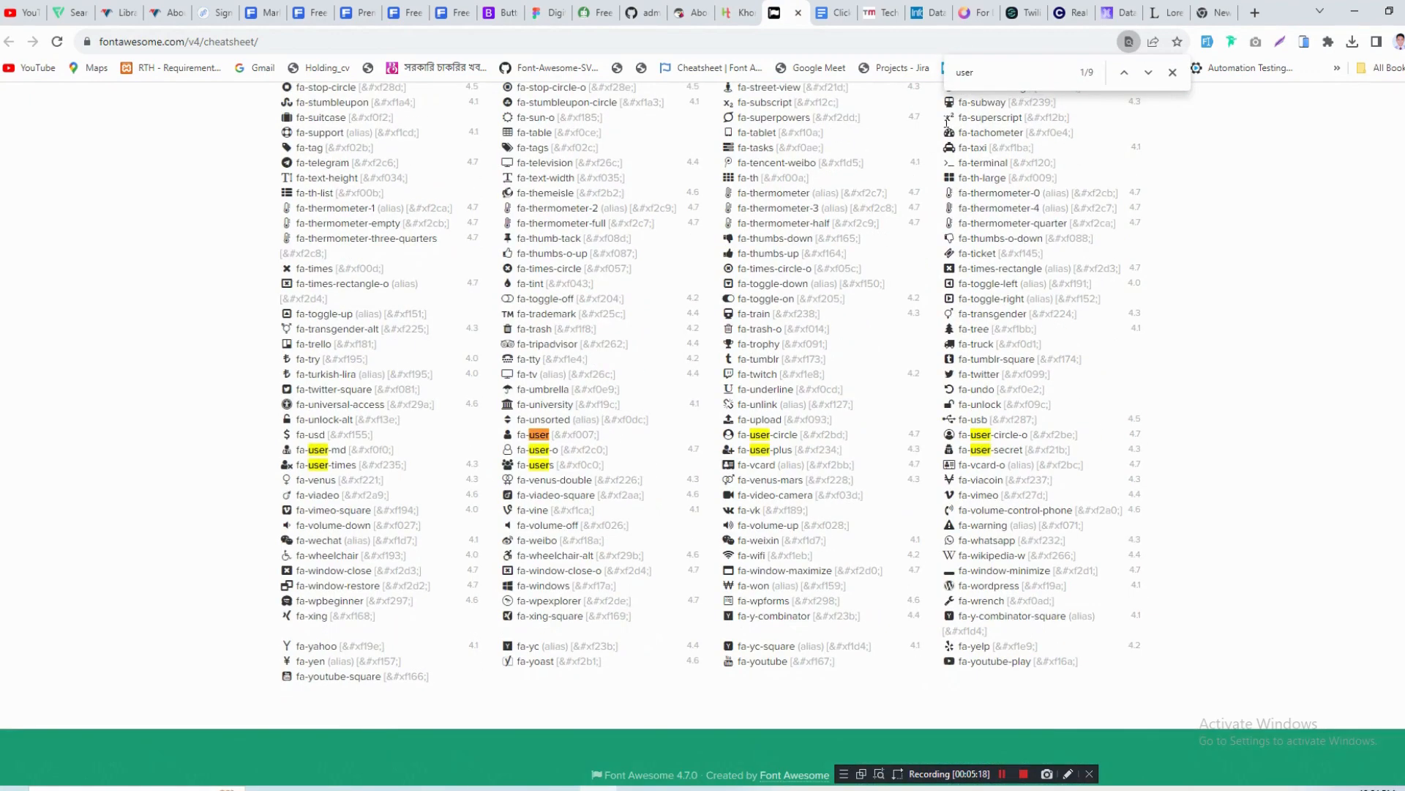
key(Return)
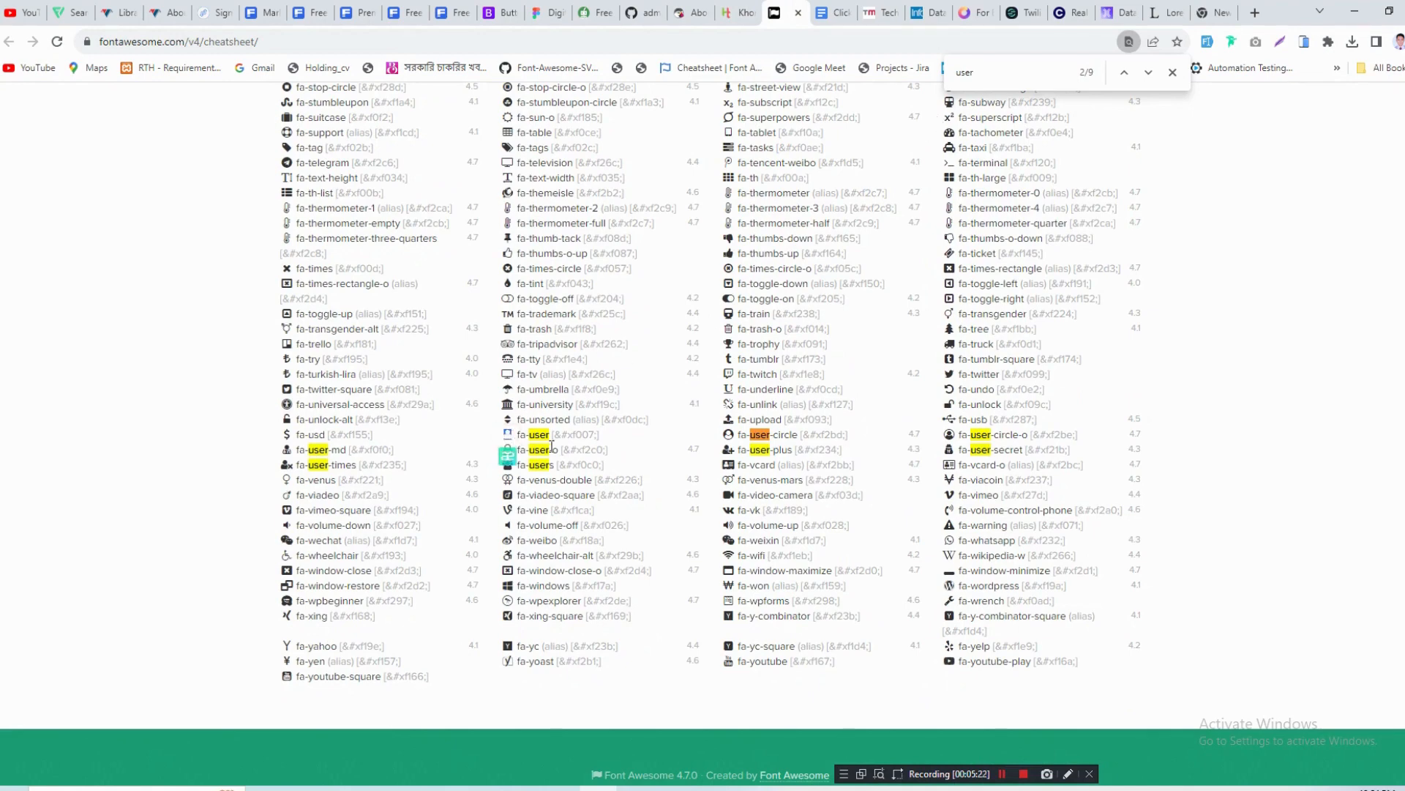
Switch back to Photoshop and paste the copied icon as a new text layer beside the orange circle.
key(alt+Tab)
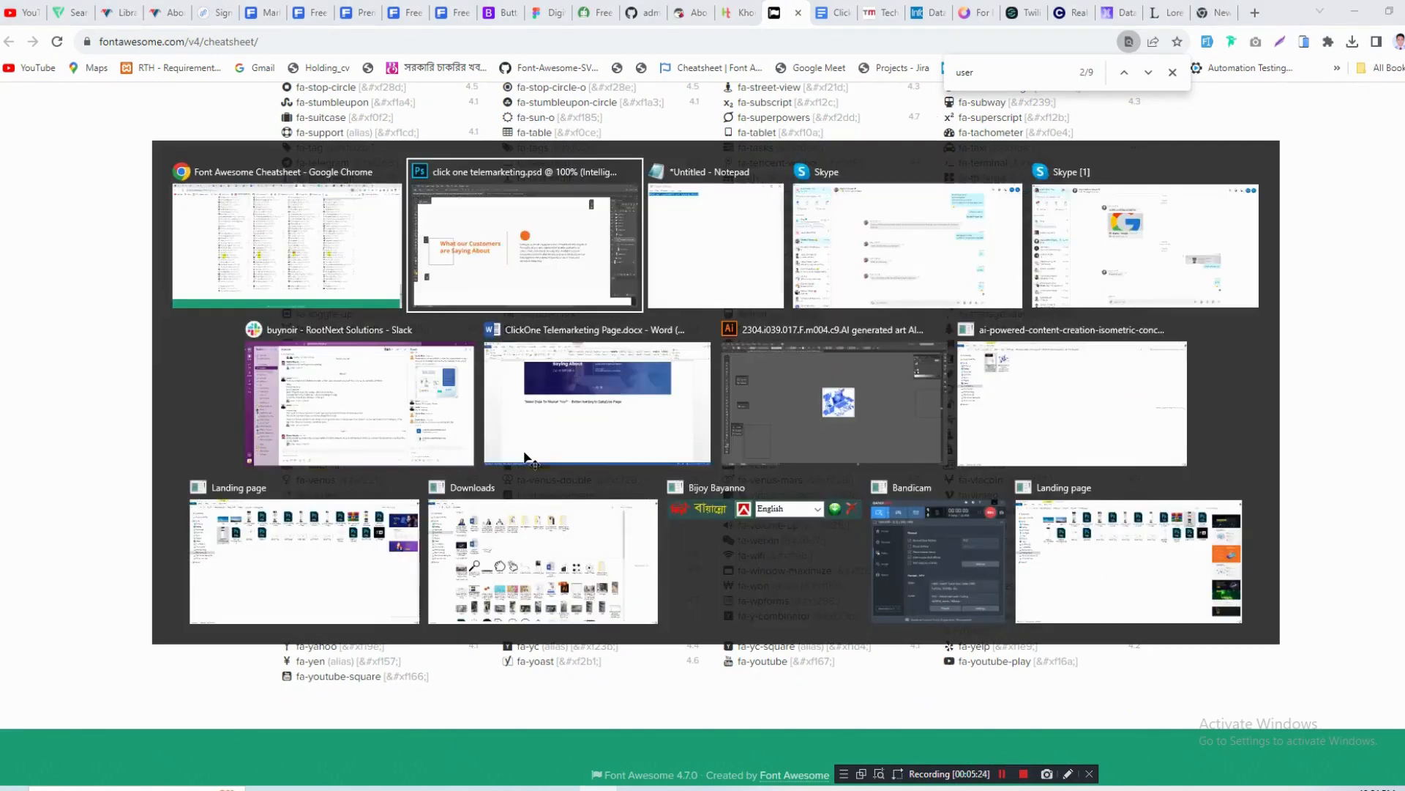
click(722, 335)
key(t)
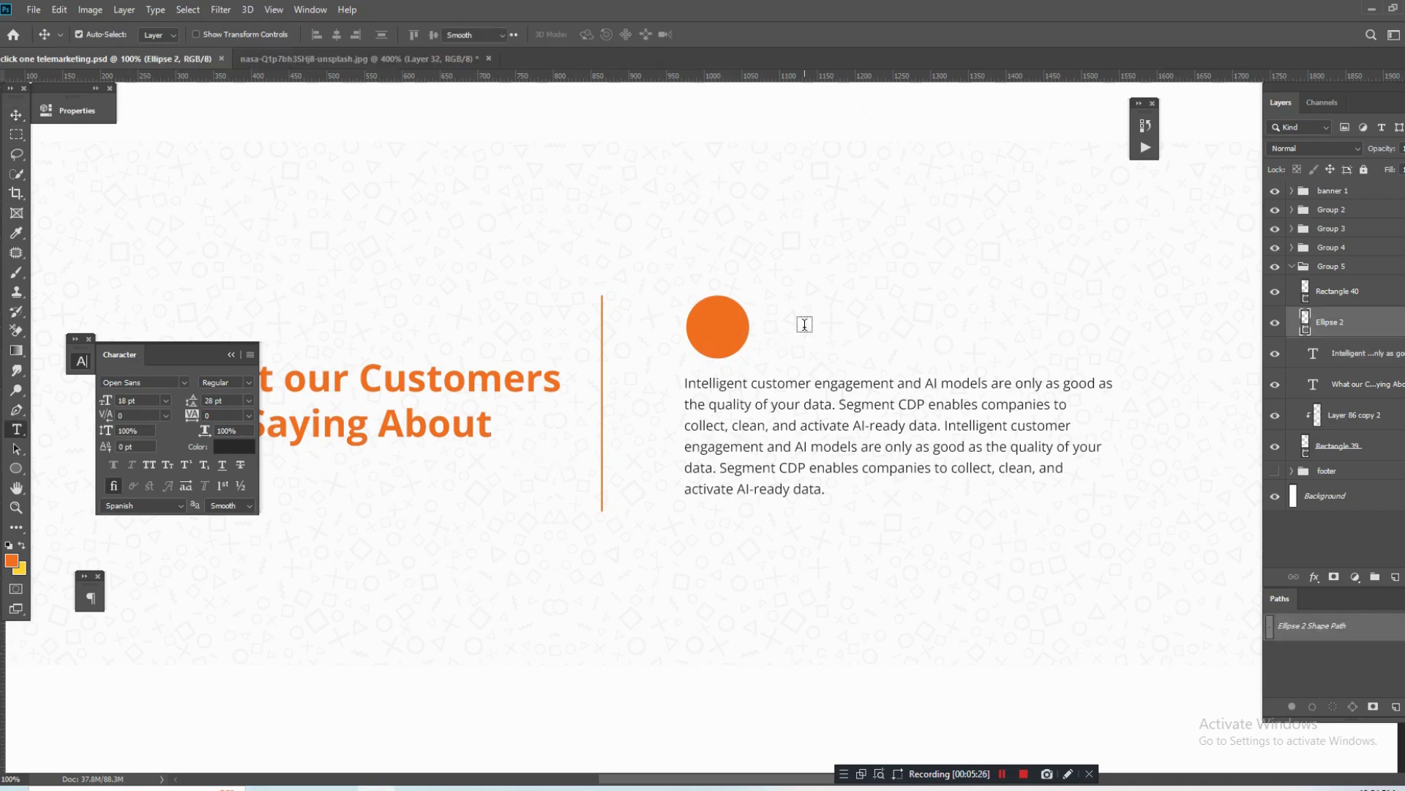
click(826, 328)
key(BackSpace)
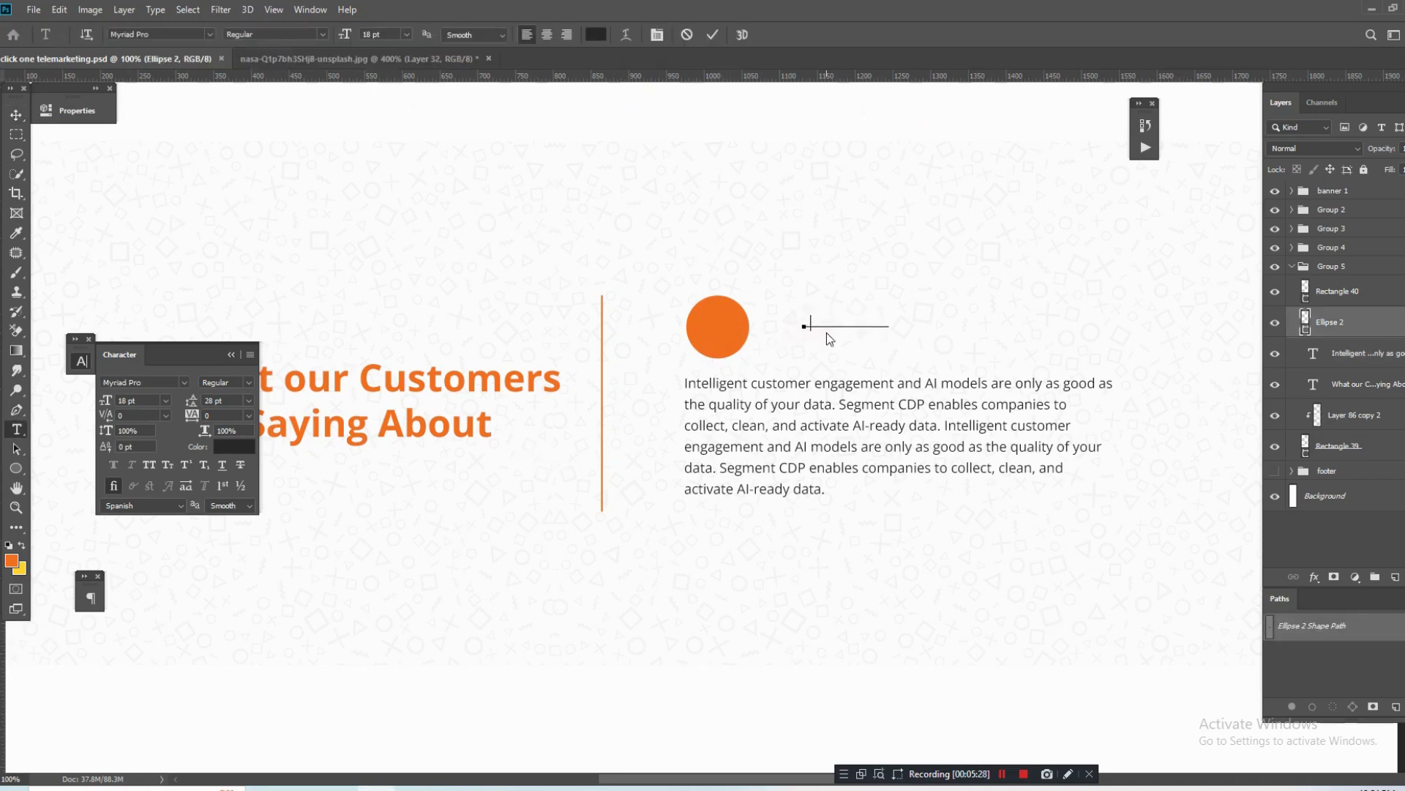
Set the pasted icon's font to Font Awesome 5 Free Solid and move the icon onto the orange circle.
click(159, 381)
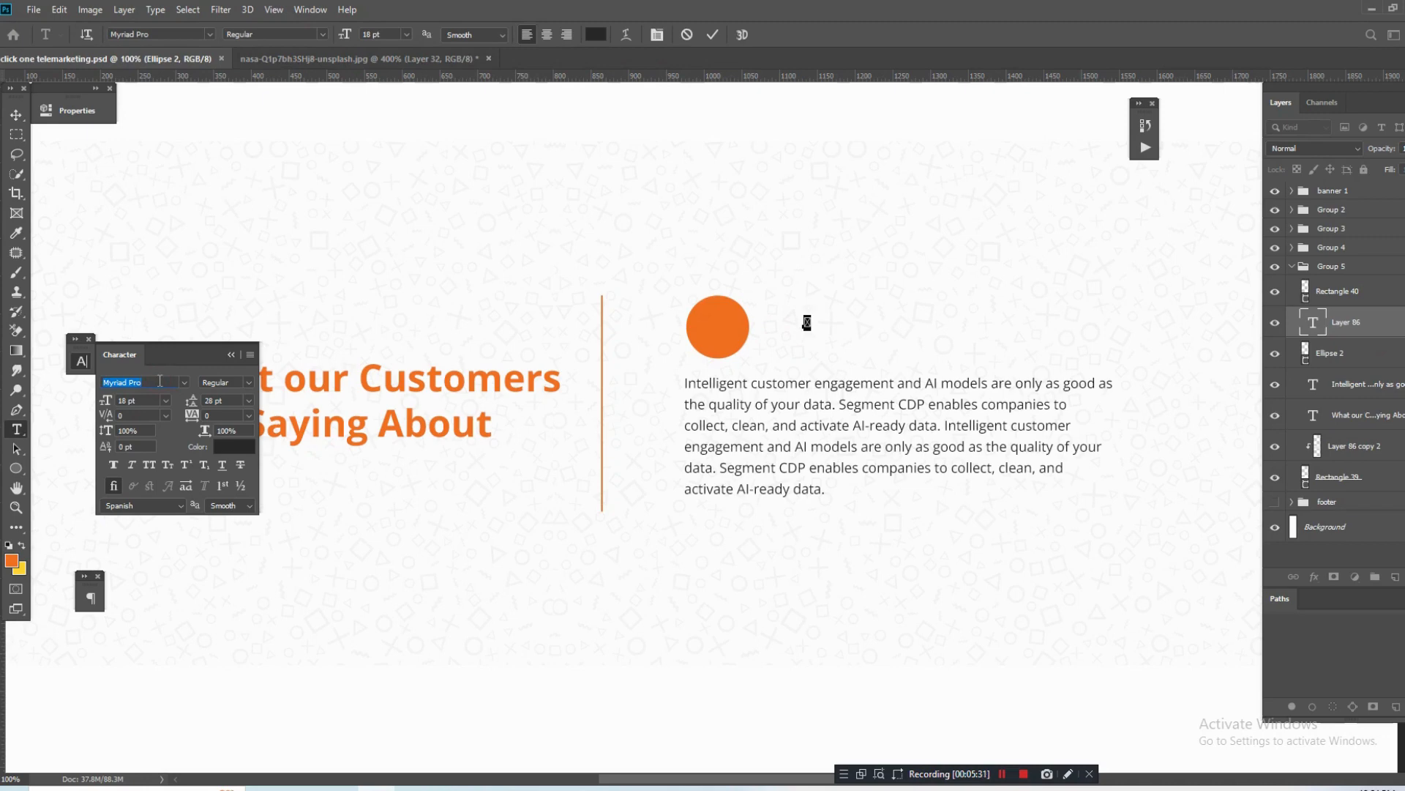
text(font)
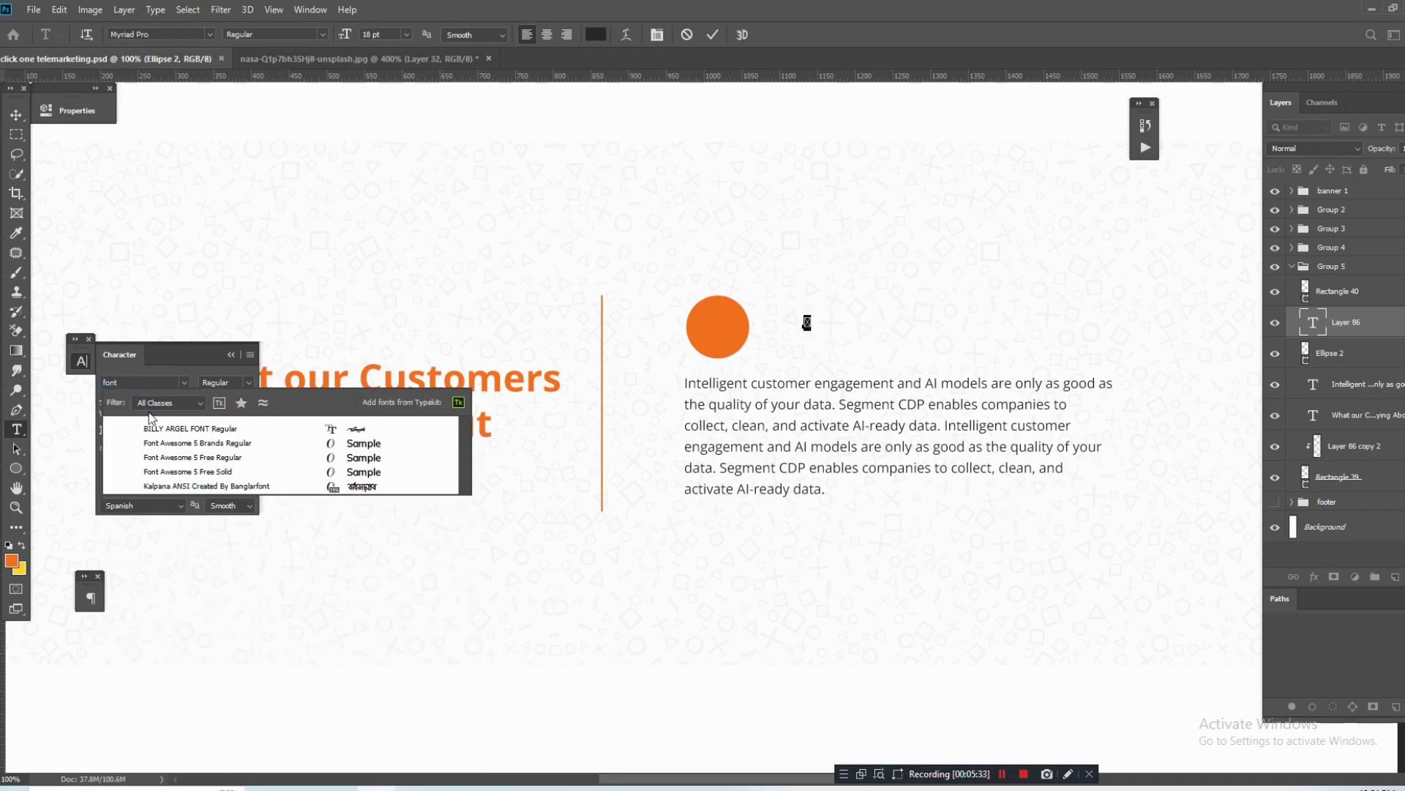
key(Down)
key(Down)
key(Down)
key(Down)
key(Return)
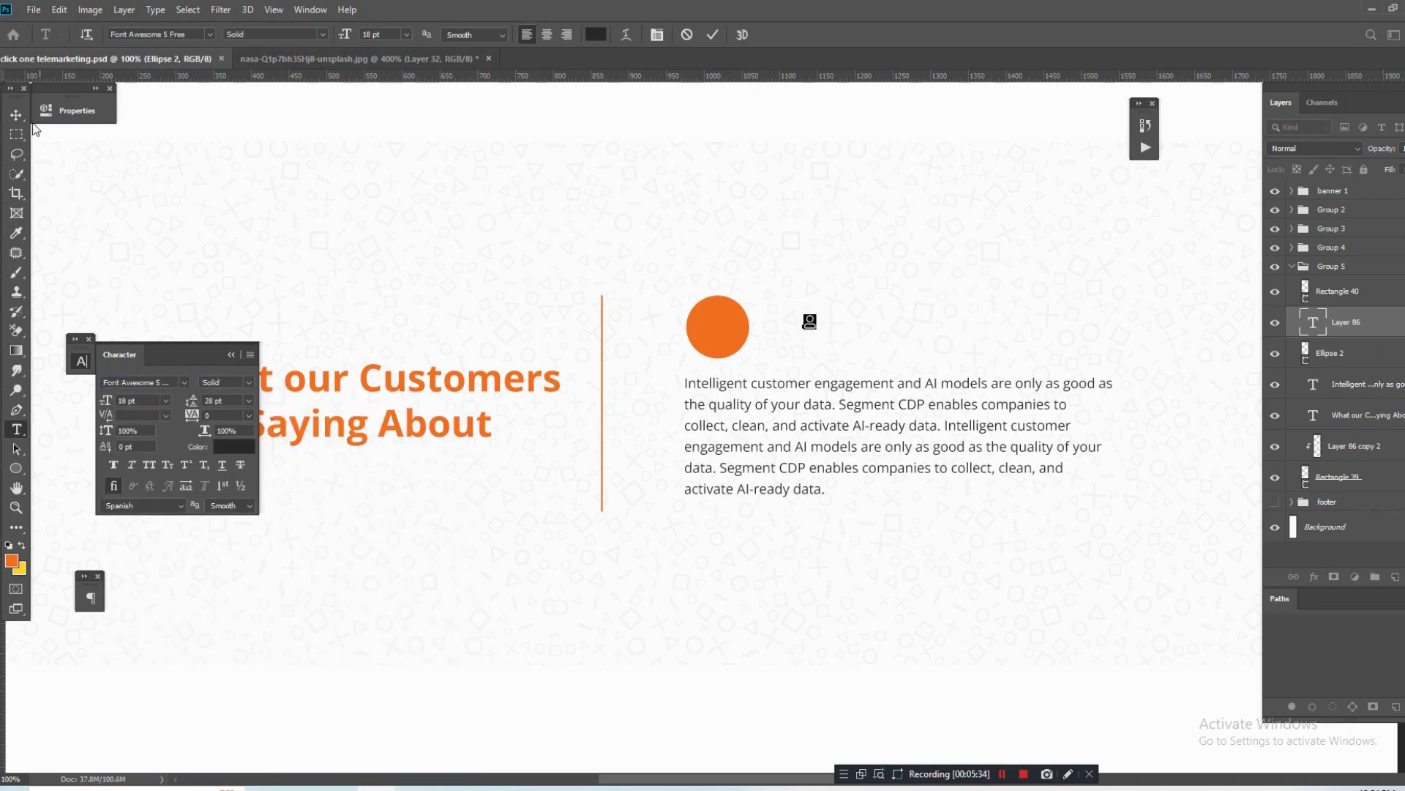
click(16, 115)
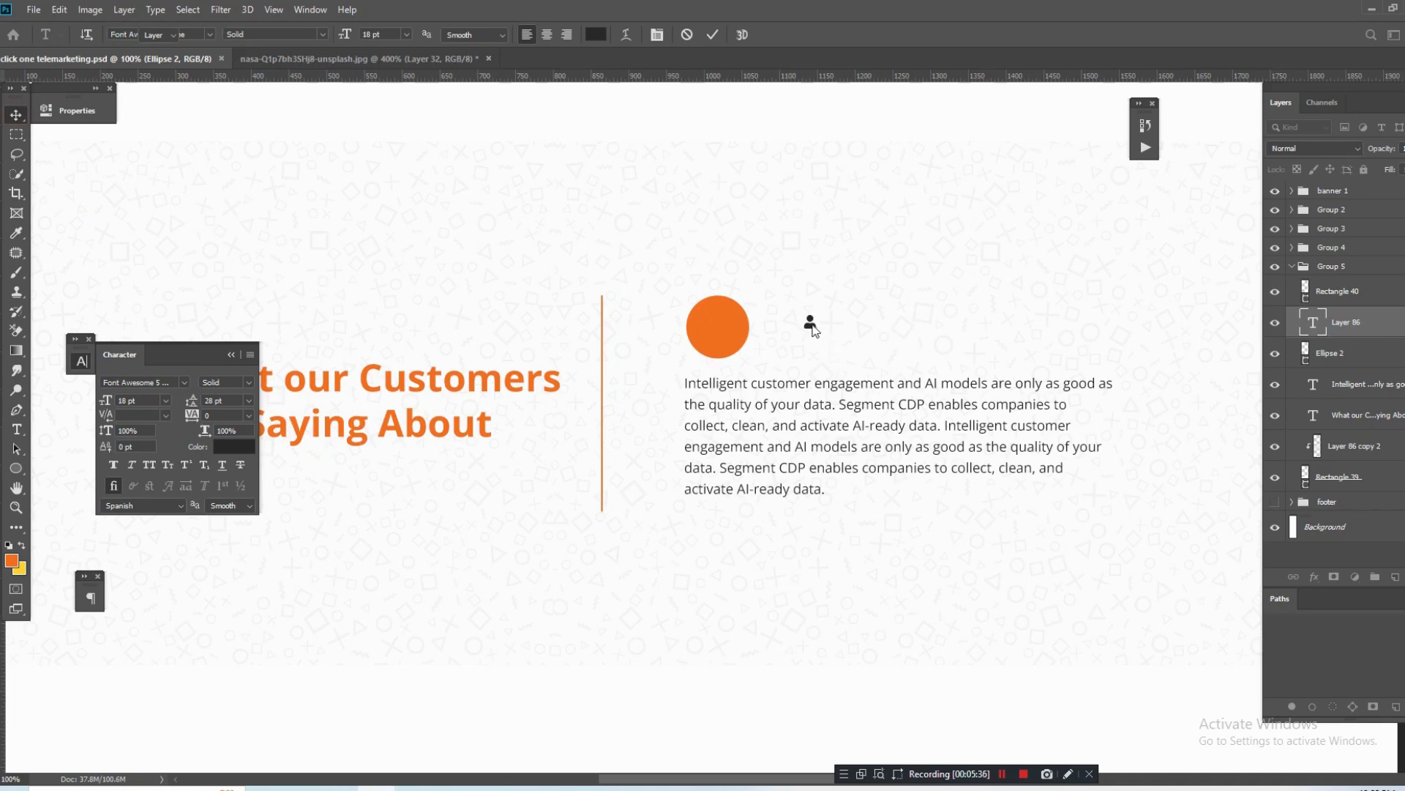
drag(813, 330, 724, 335)
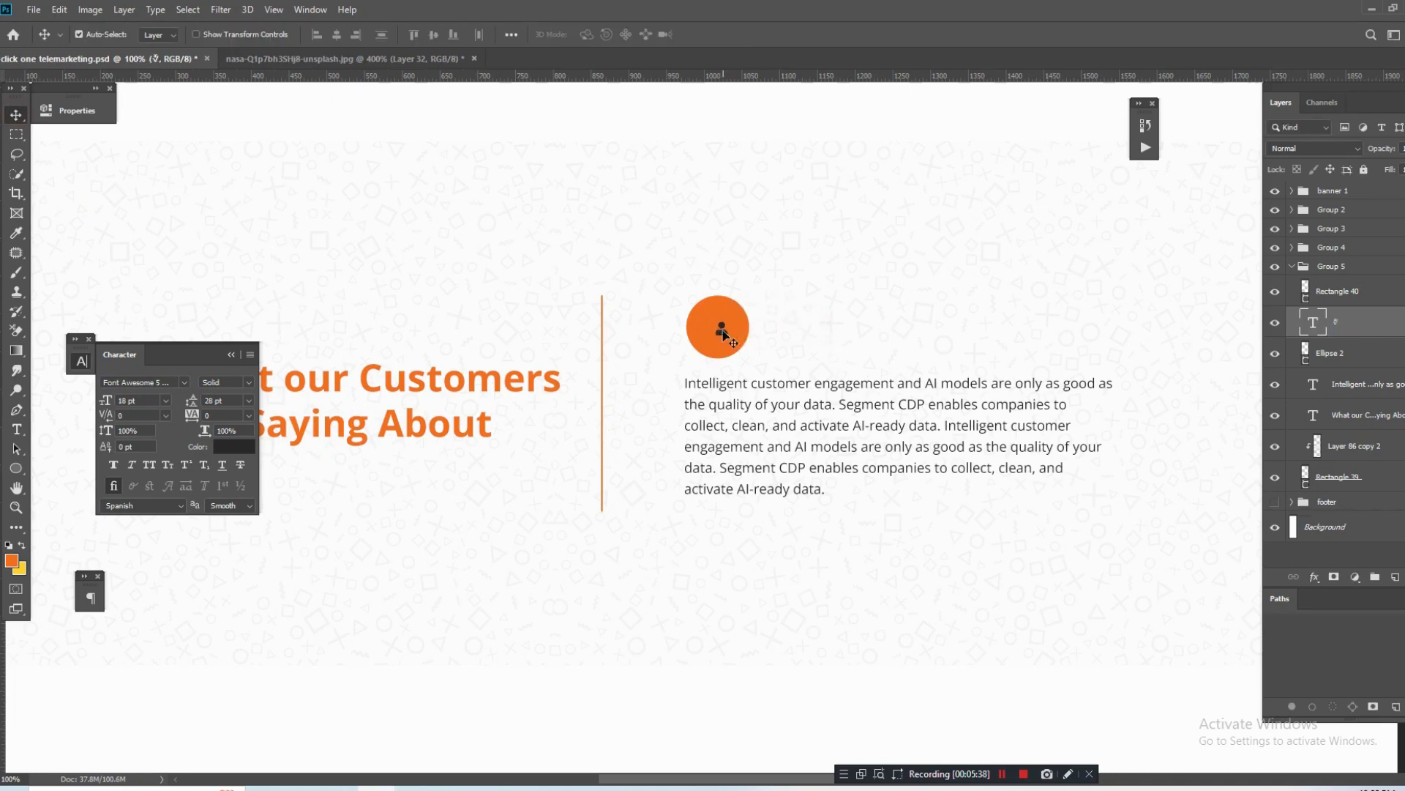
Set the user icon's color to ffffff and its font size to 40 pt.
click(232, 448)
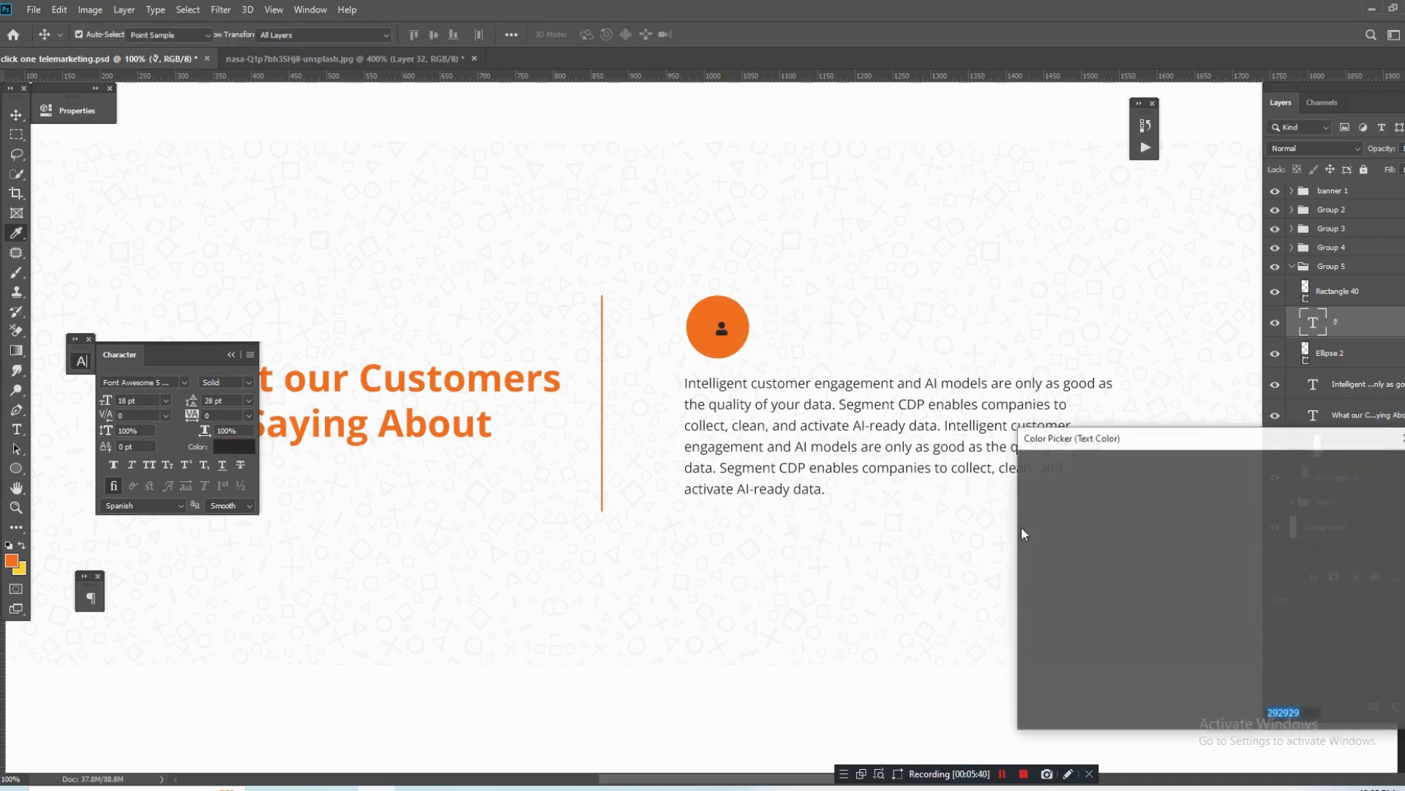
text(ffffff)
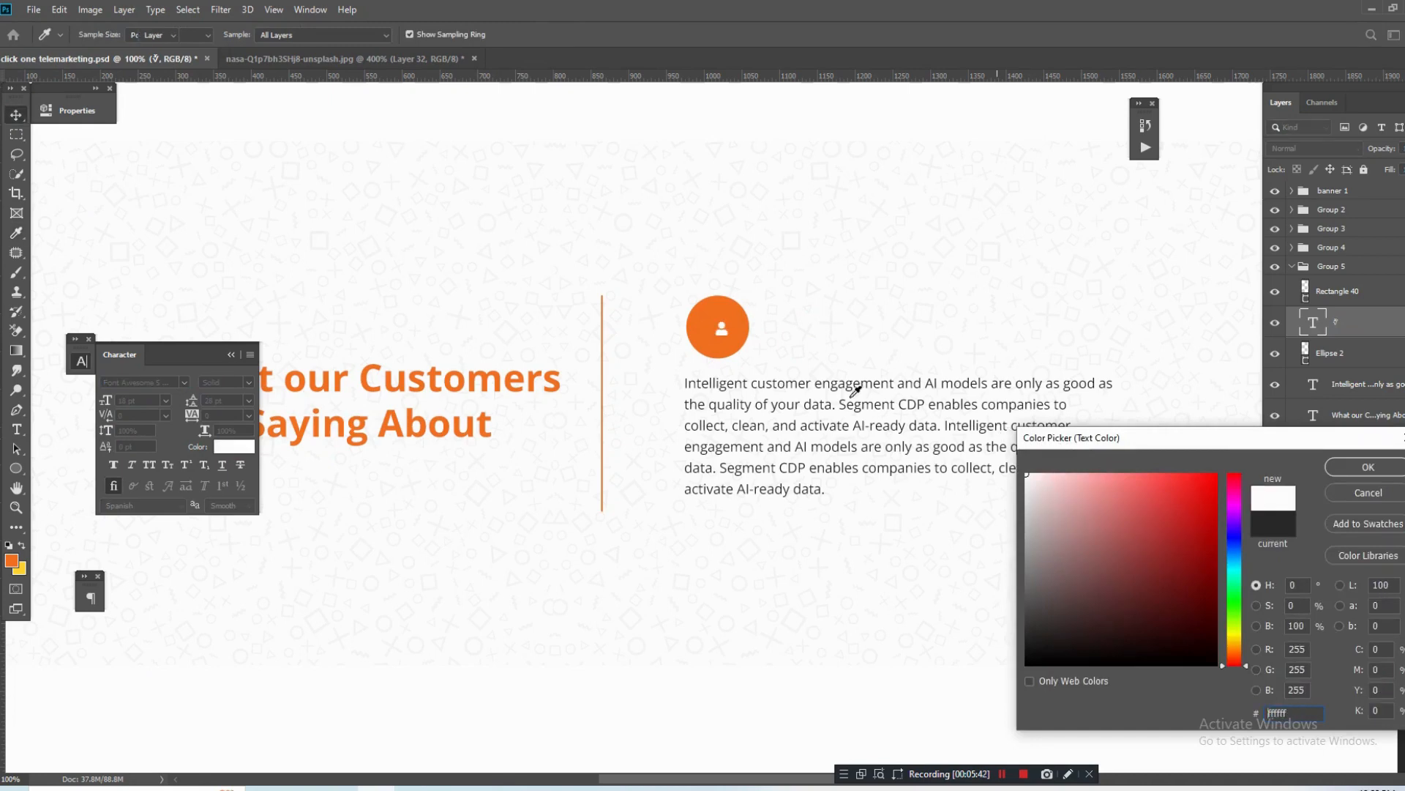
key(Return)
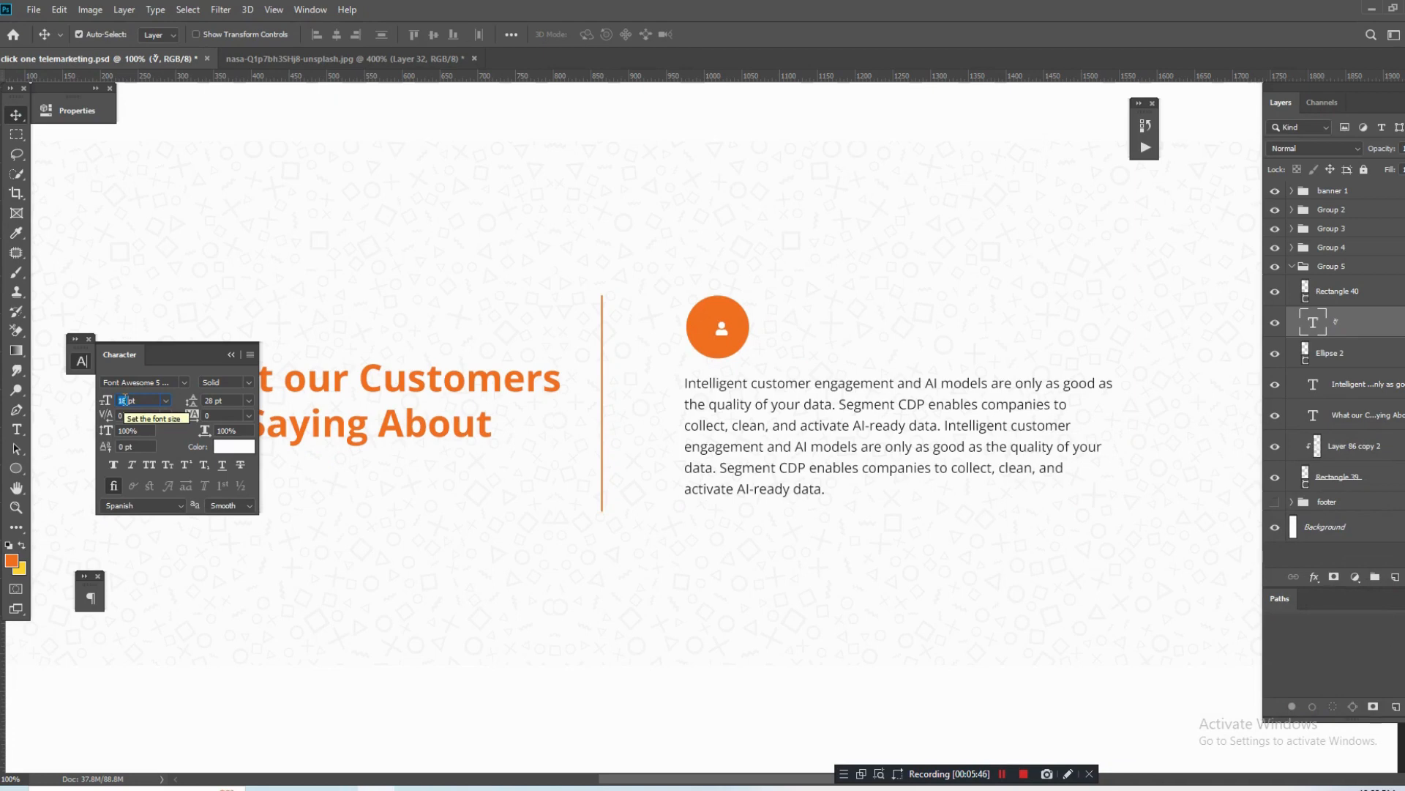
text(40)
key(Return)
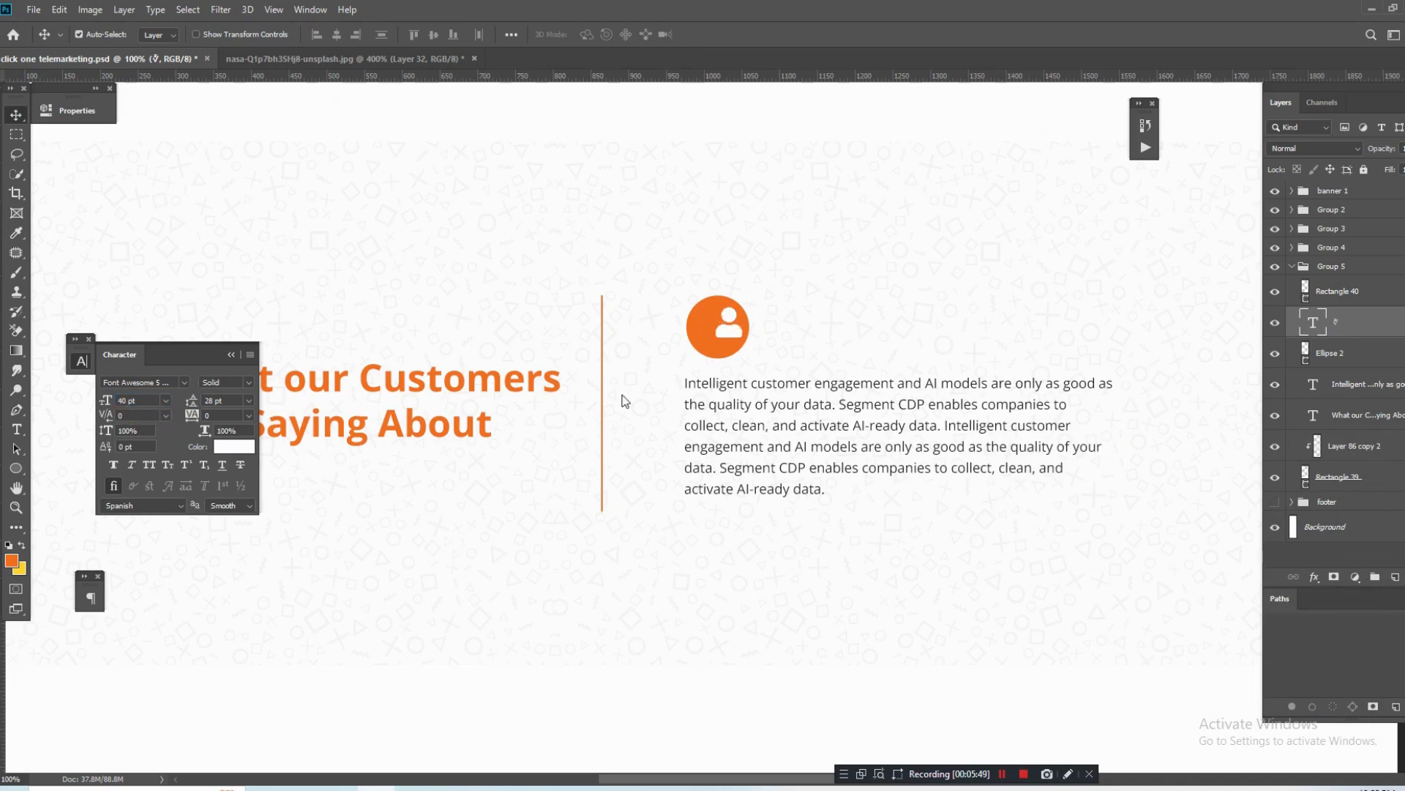
Center the white user icon horizontally and vertically on the orange circle.
shift+click(714, 353)
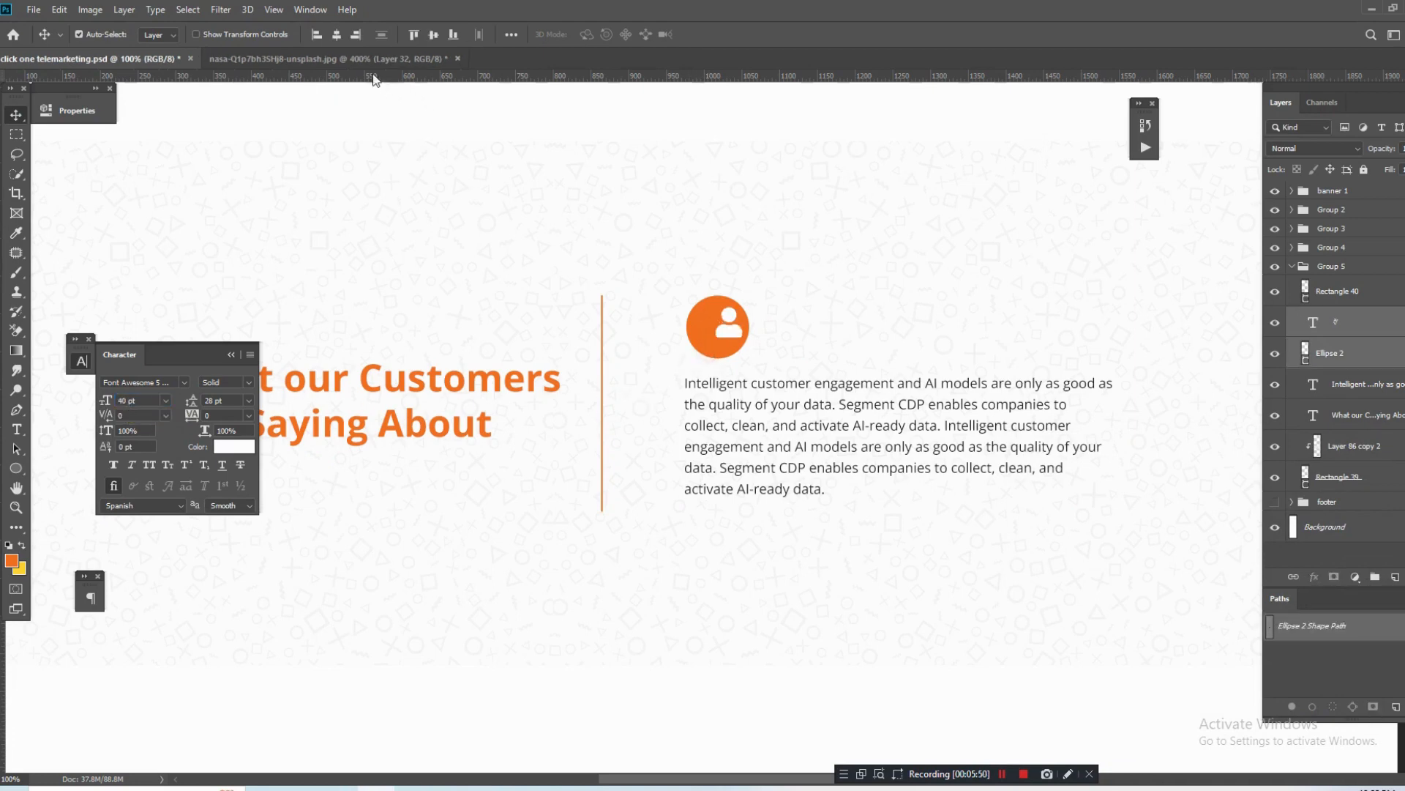
click(336, 35)
click(435, 34)
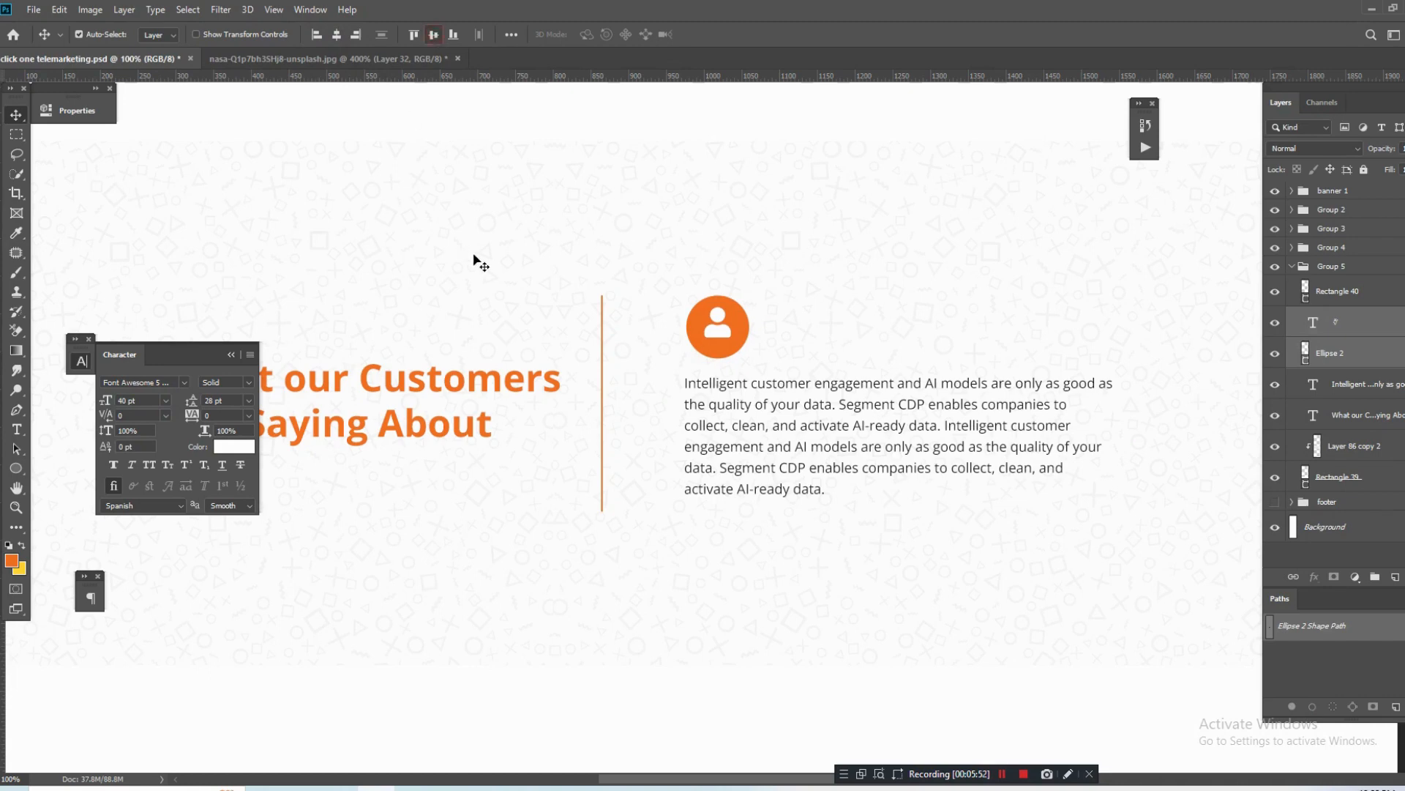
Insert the customer's name and a "Director" line above the testimonial paragraph, separated from it by a blank line.
ctrl+alt+click(566, 369)
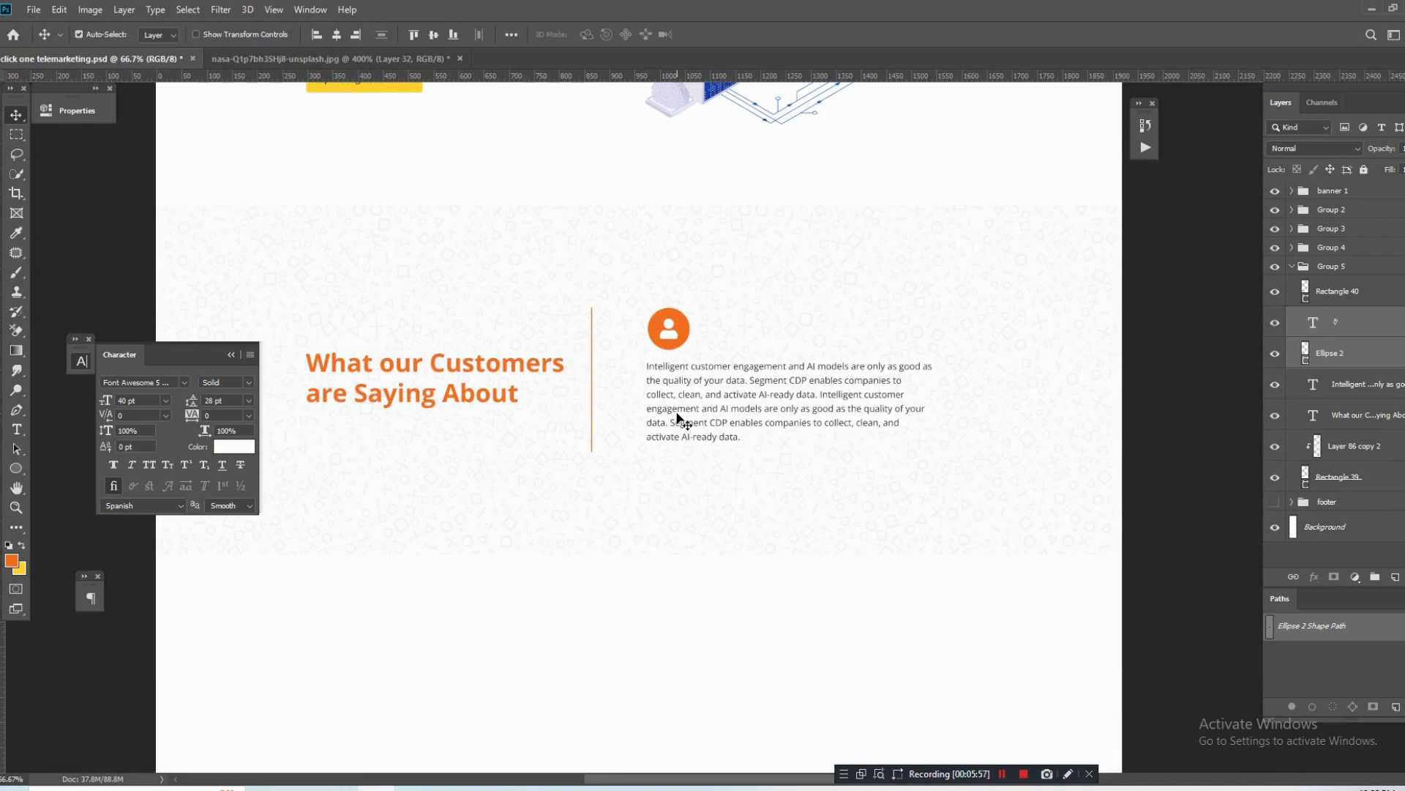
key(t)
click(680, 370)
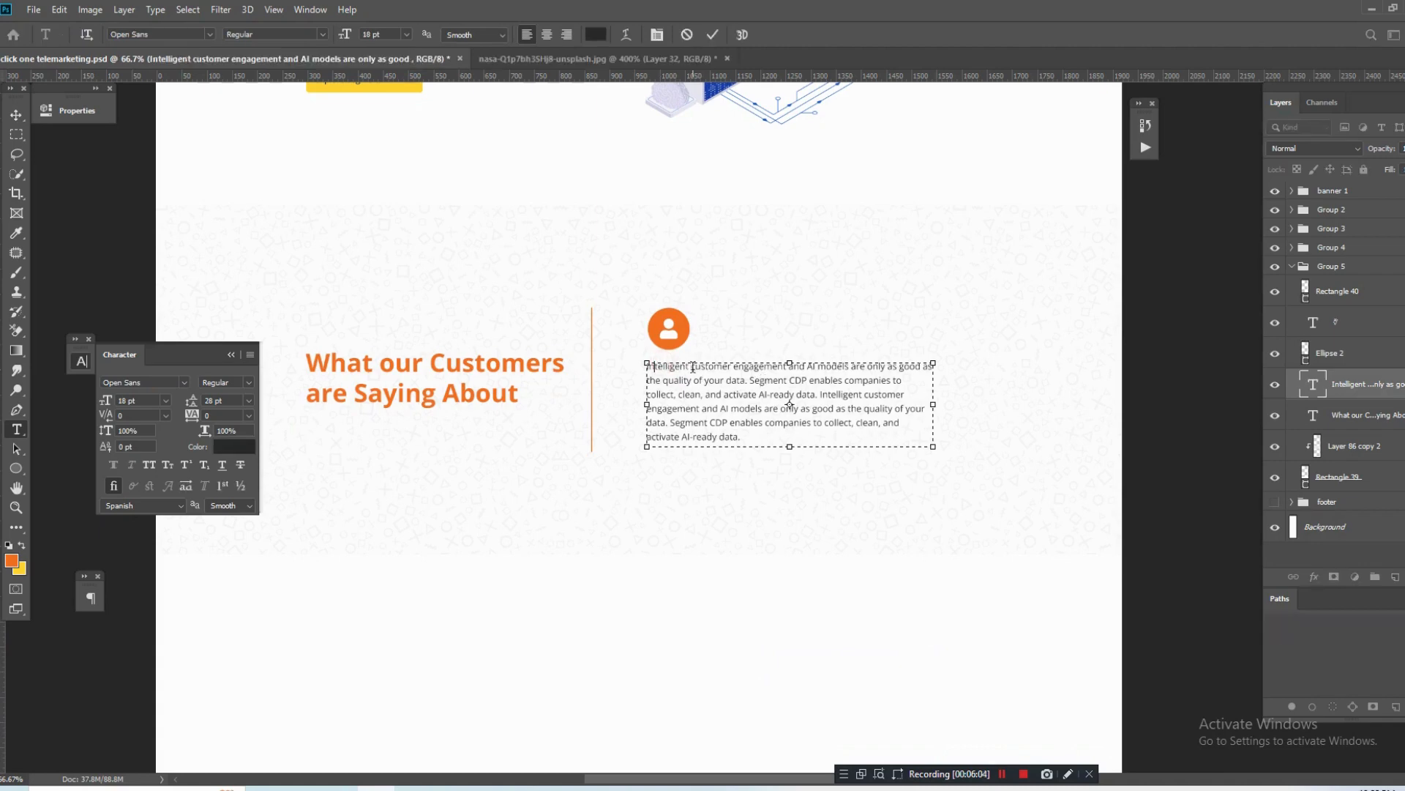
key(Return)
key(Return)
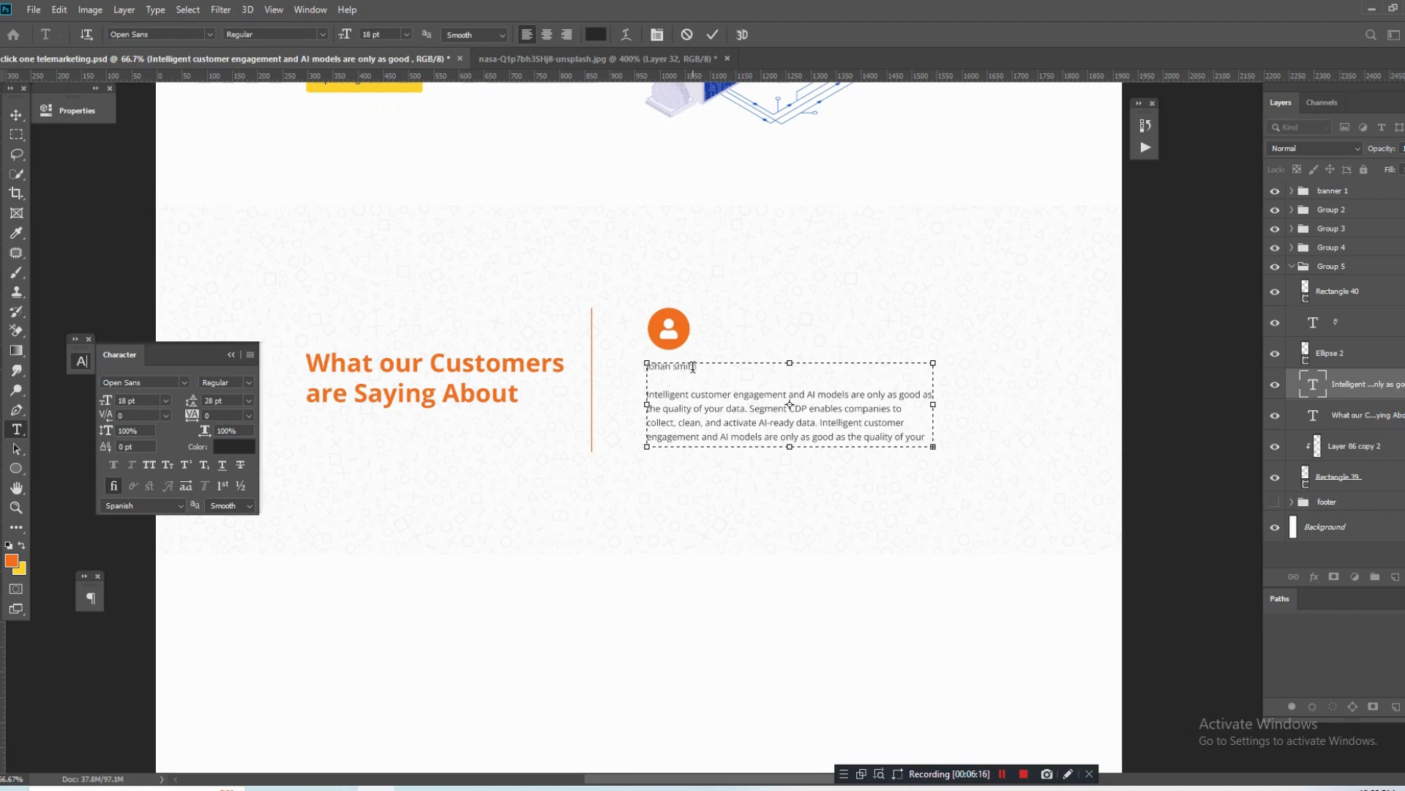
key(Return)
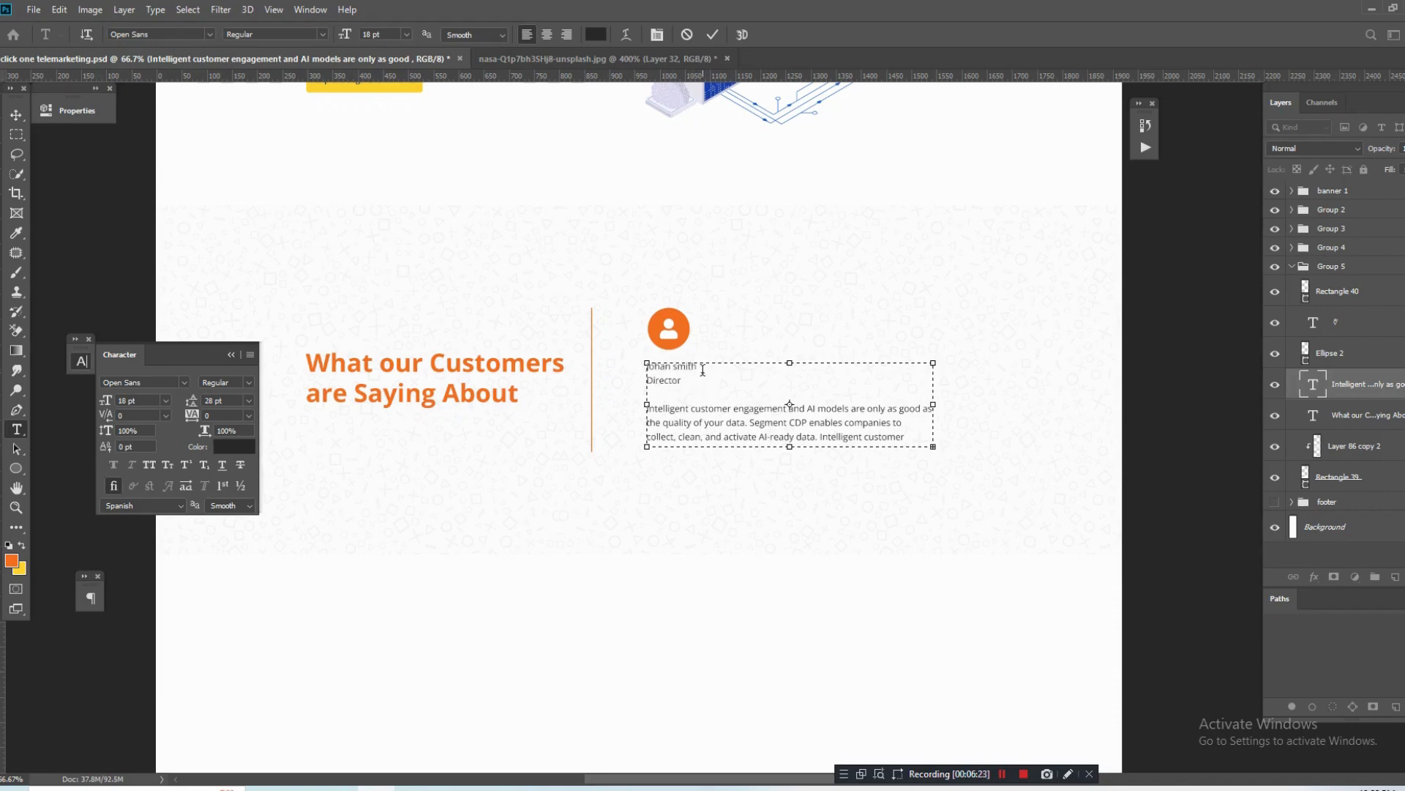
Set the font size of the customer name and "Director" lines to 22 pt.
drag(688, 380, 618, 365)
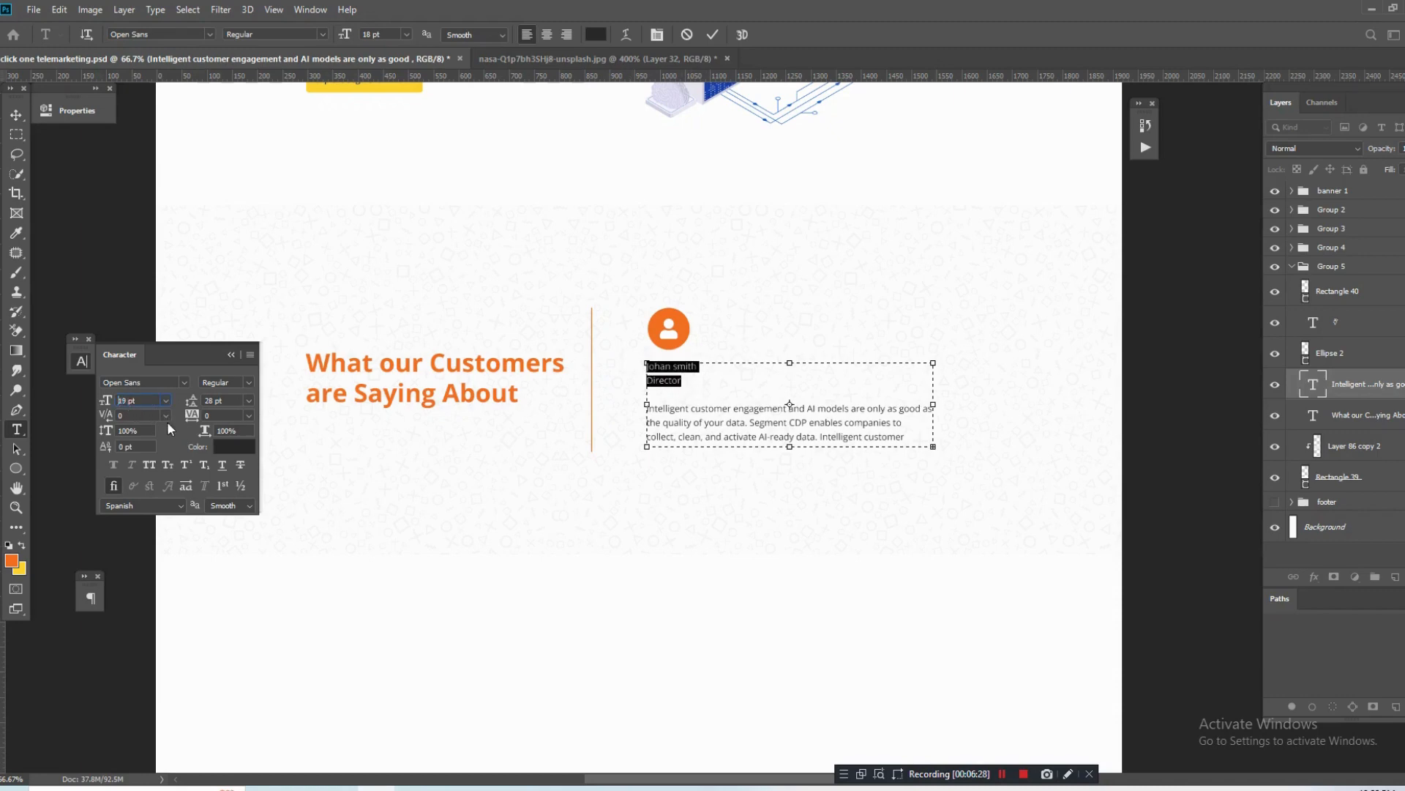
key(Up)
key(Up)
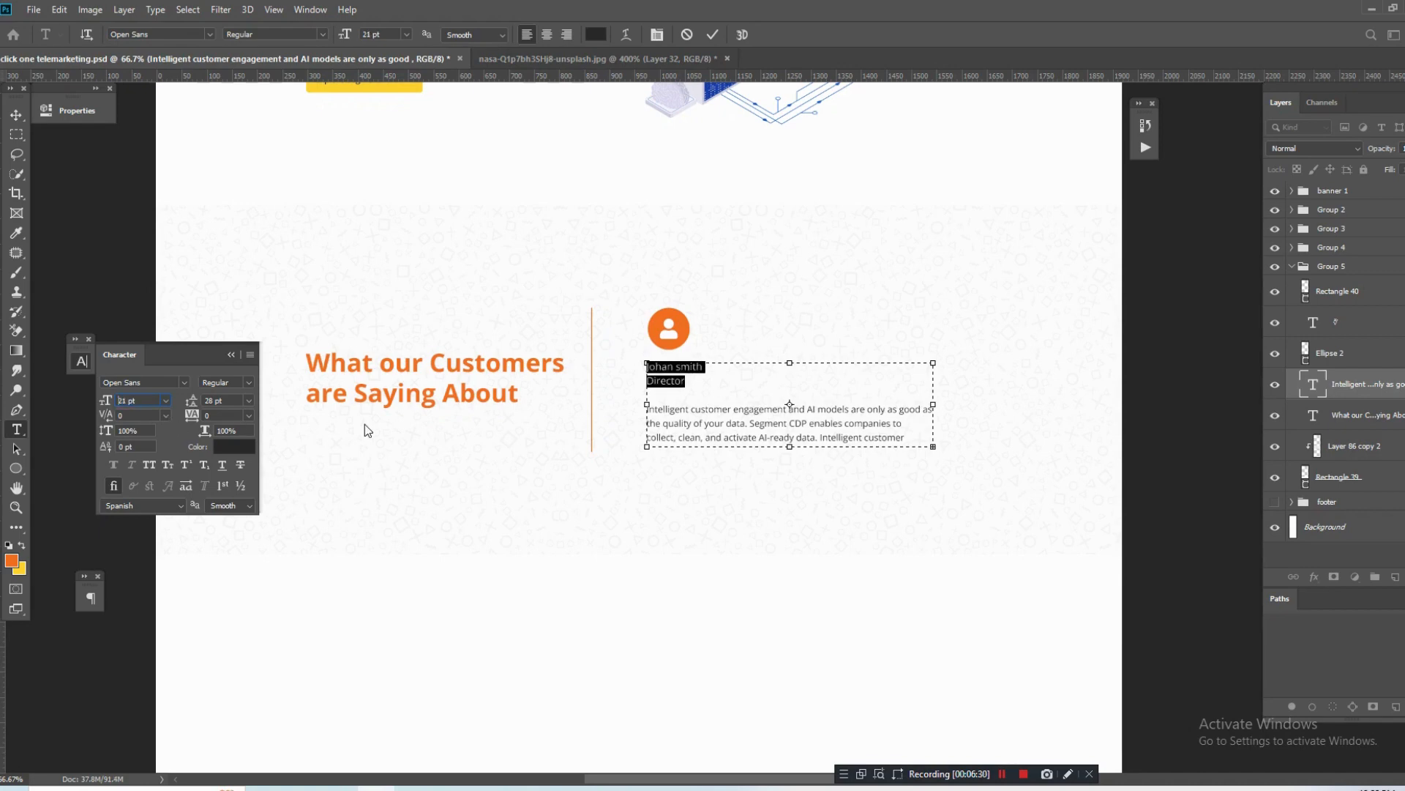
key(Up)
key(Up)
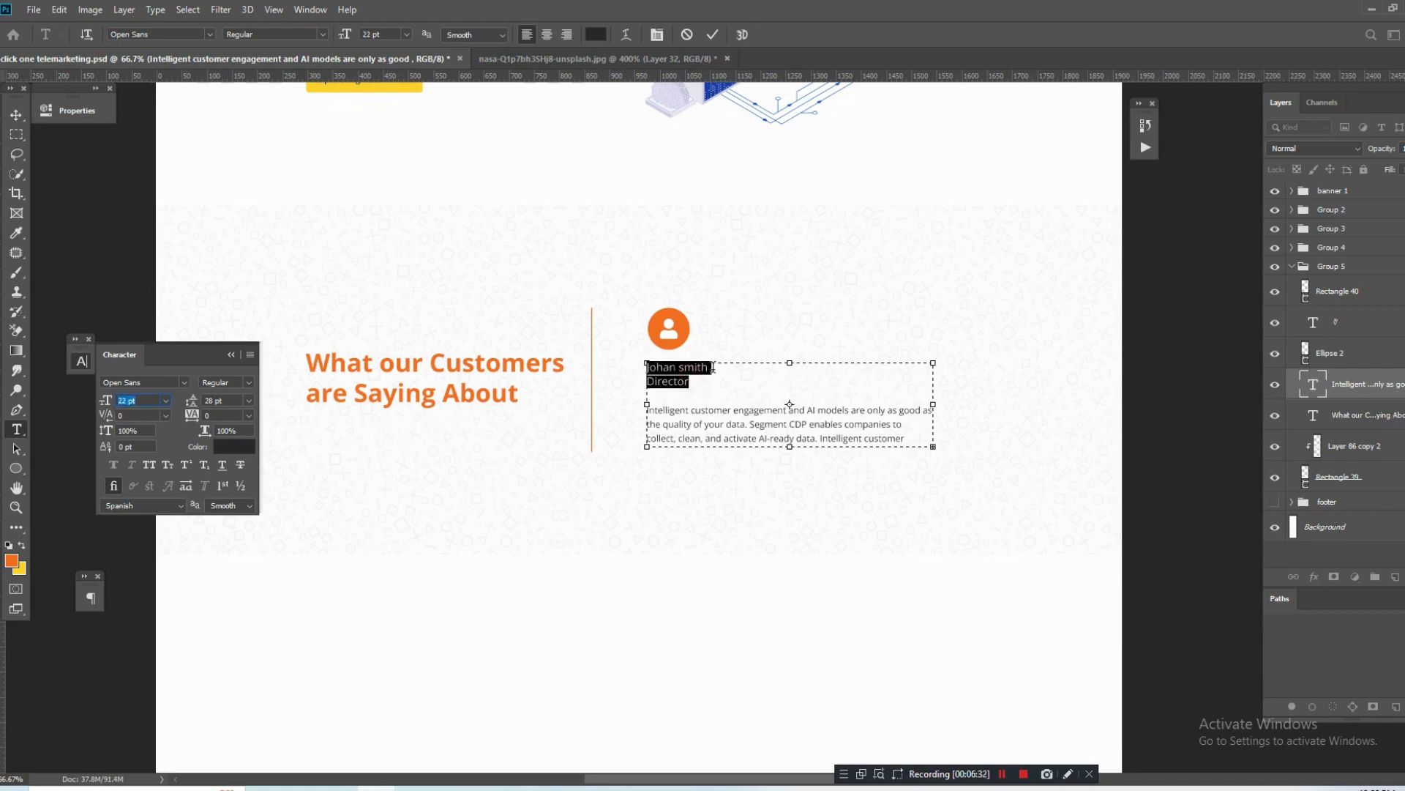
Set the customer name line to the SemiBold font style.
drag(713, 368, 600, 359)
click(249, 382)
click(243, 469)
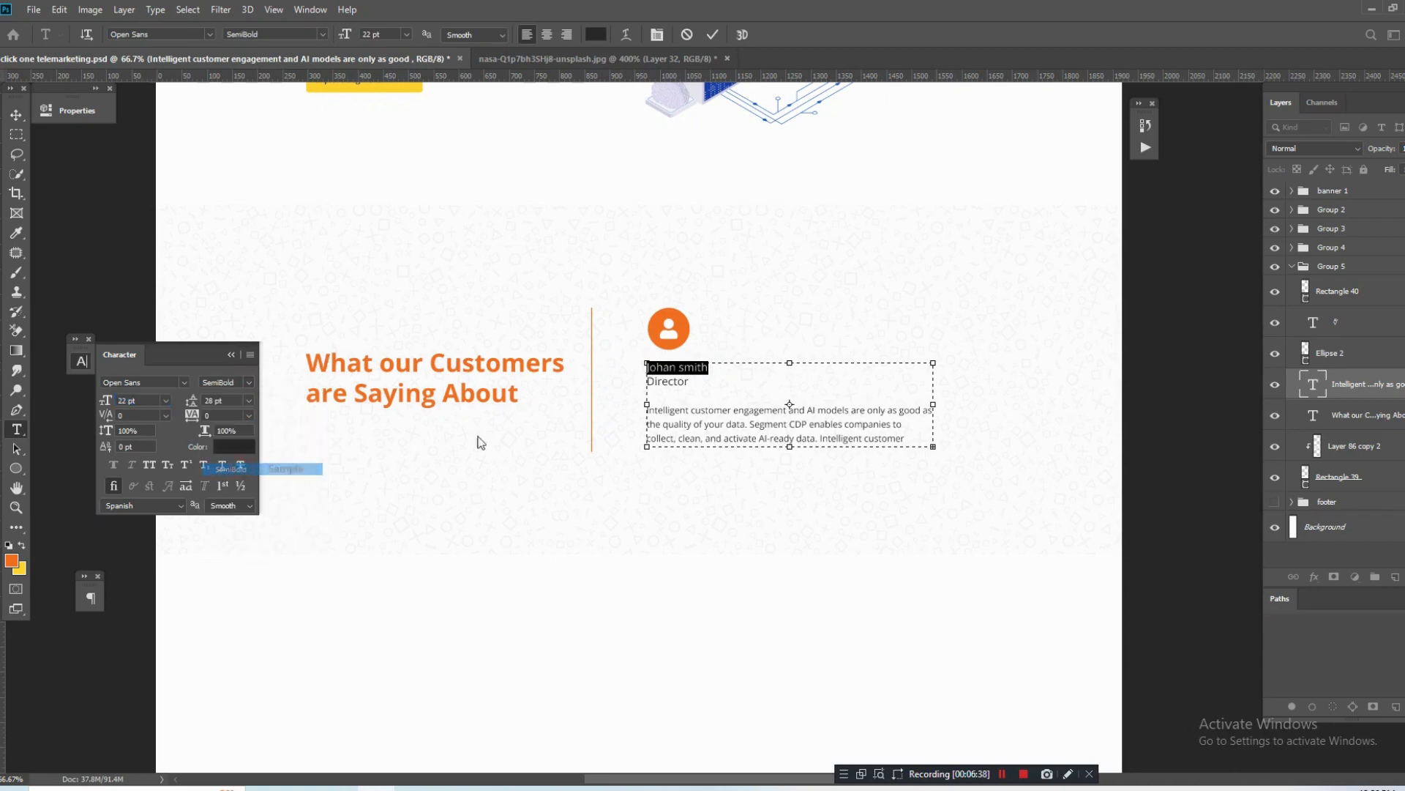
Set the "Director" line's font size to 18 pt.
click(666, 381)
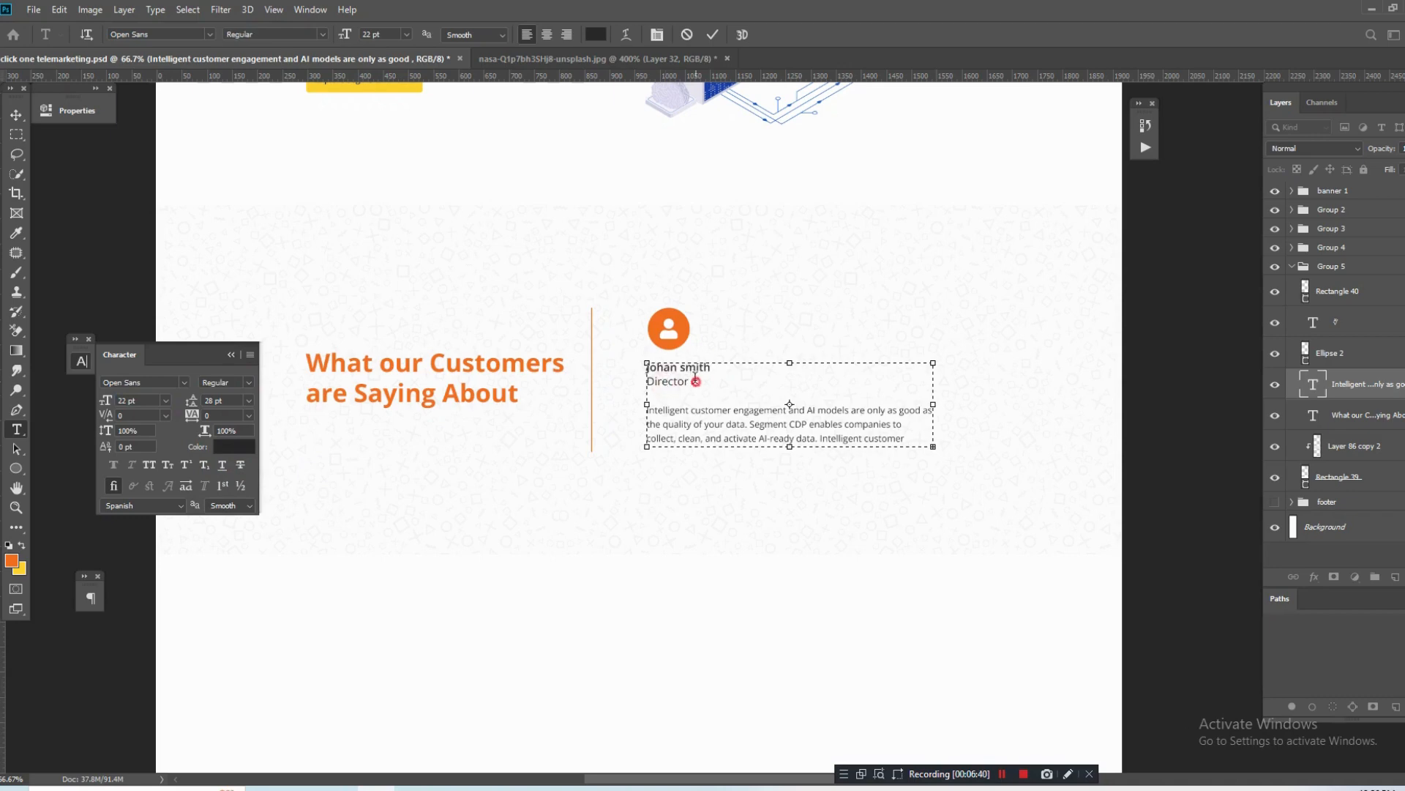
drag(699, 381, 654, 381)
text(18pt)
key(Return)
click(684, 380)
Extend the testimonial text box downward to fit the whole paragraph and commit the text edit.
drag(789, 446, 791, 486)
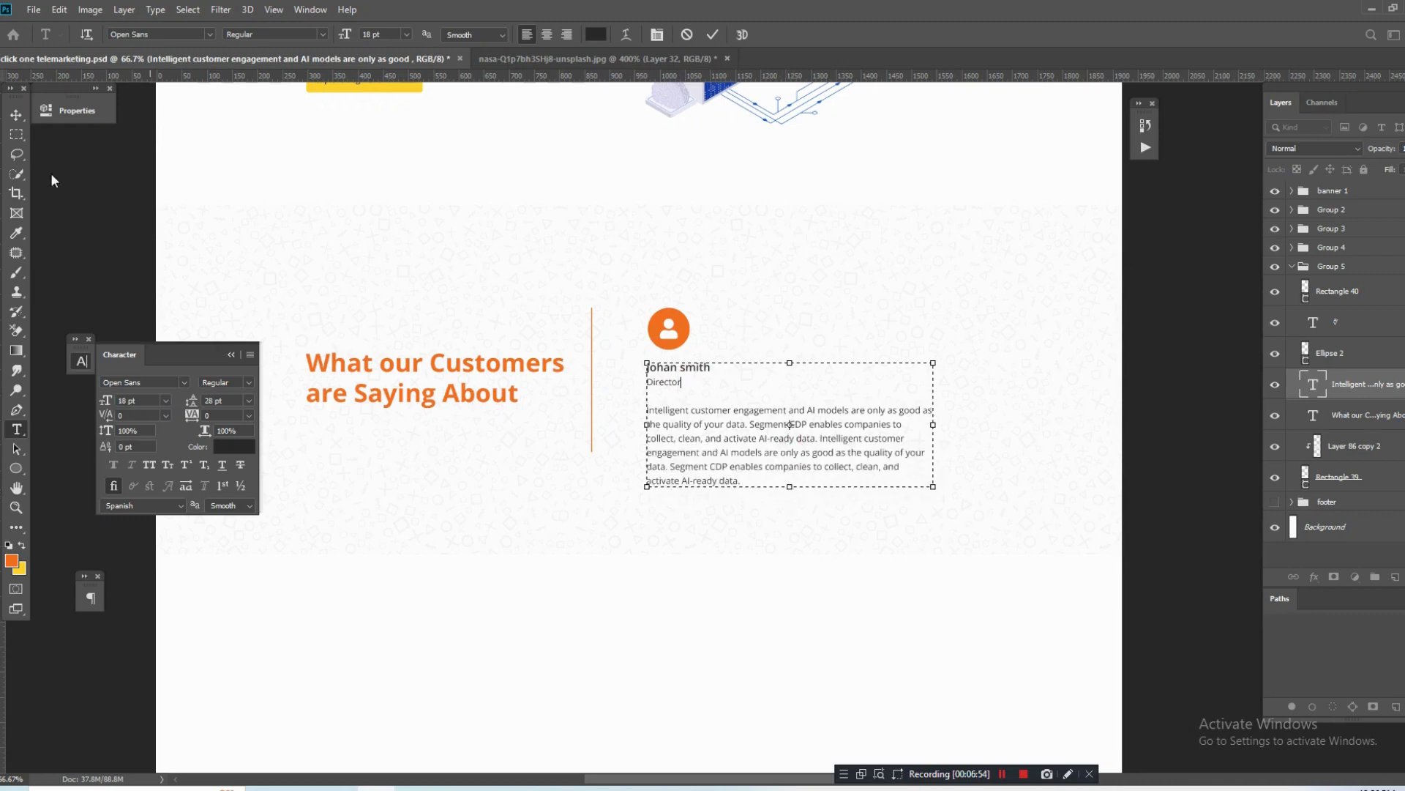
click(16, 115)
click(695, 410)
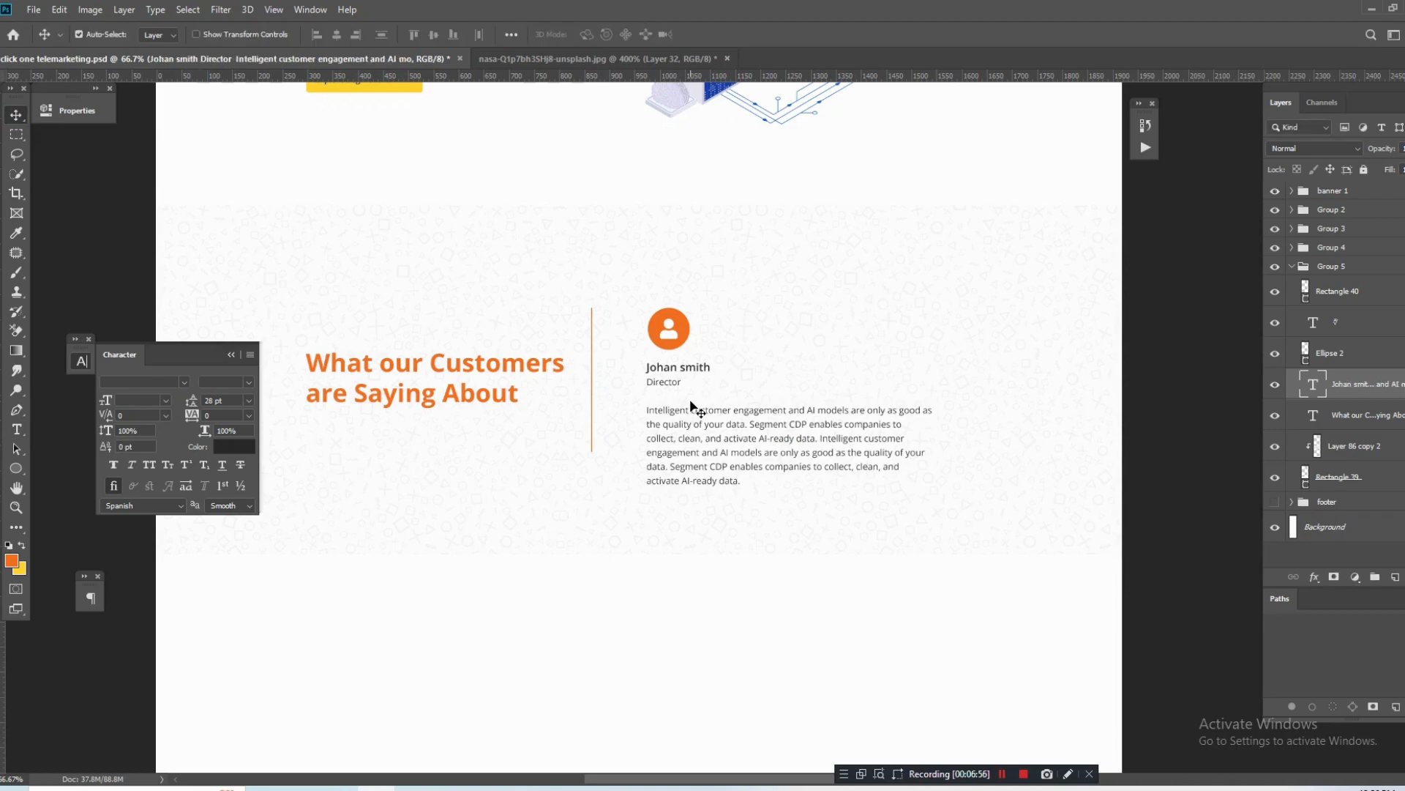
Preview the testimonial section at 100% zoom with the interface panels hidden.
key(ctrl+;)
key(ctrl+;)
key(ctrl+1)
key(Tab)
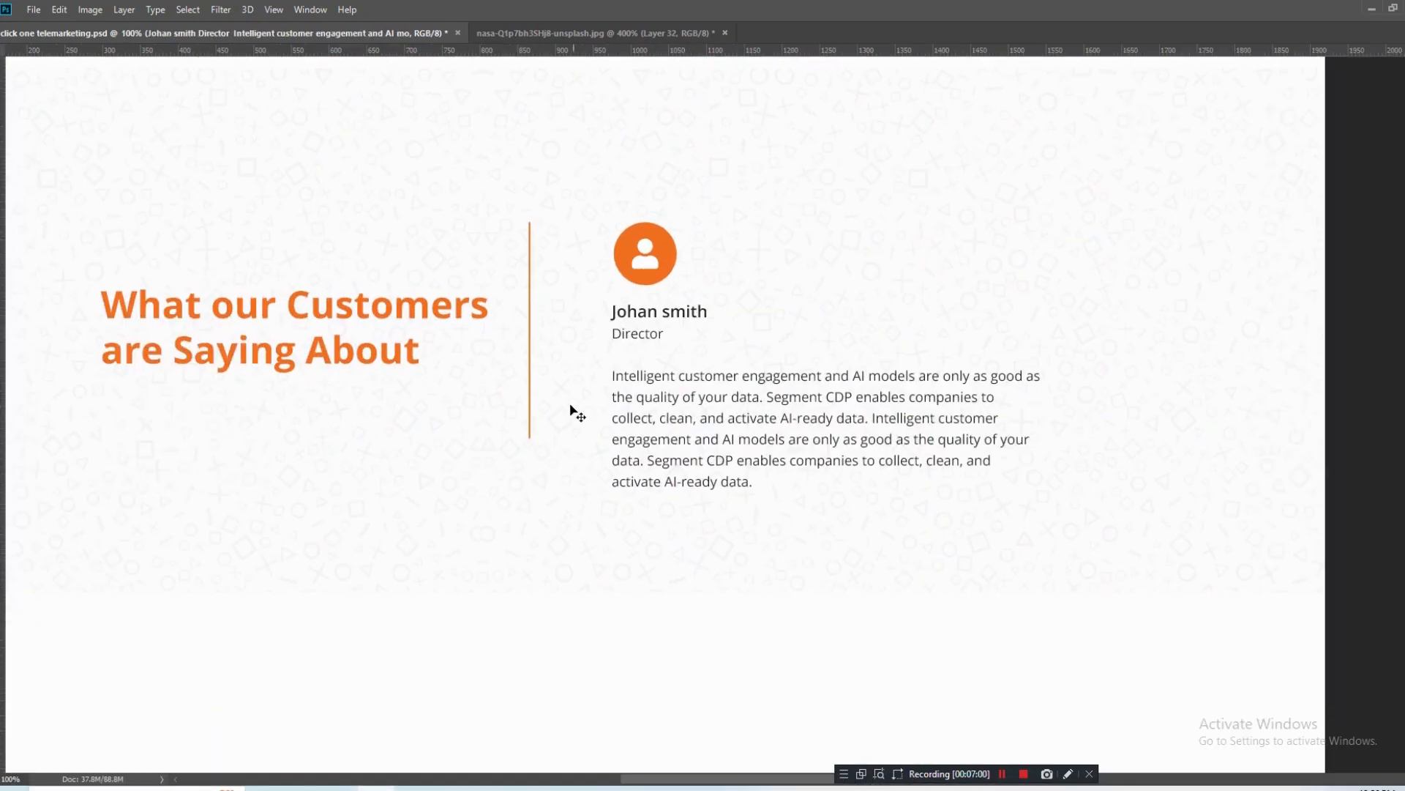
drag(570, 406, 590, 412)
Restore the panels and lock the section's background rectangle and its pattern layer.
key(Tab)
click(510, 521)
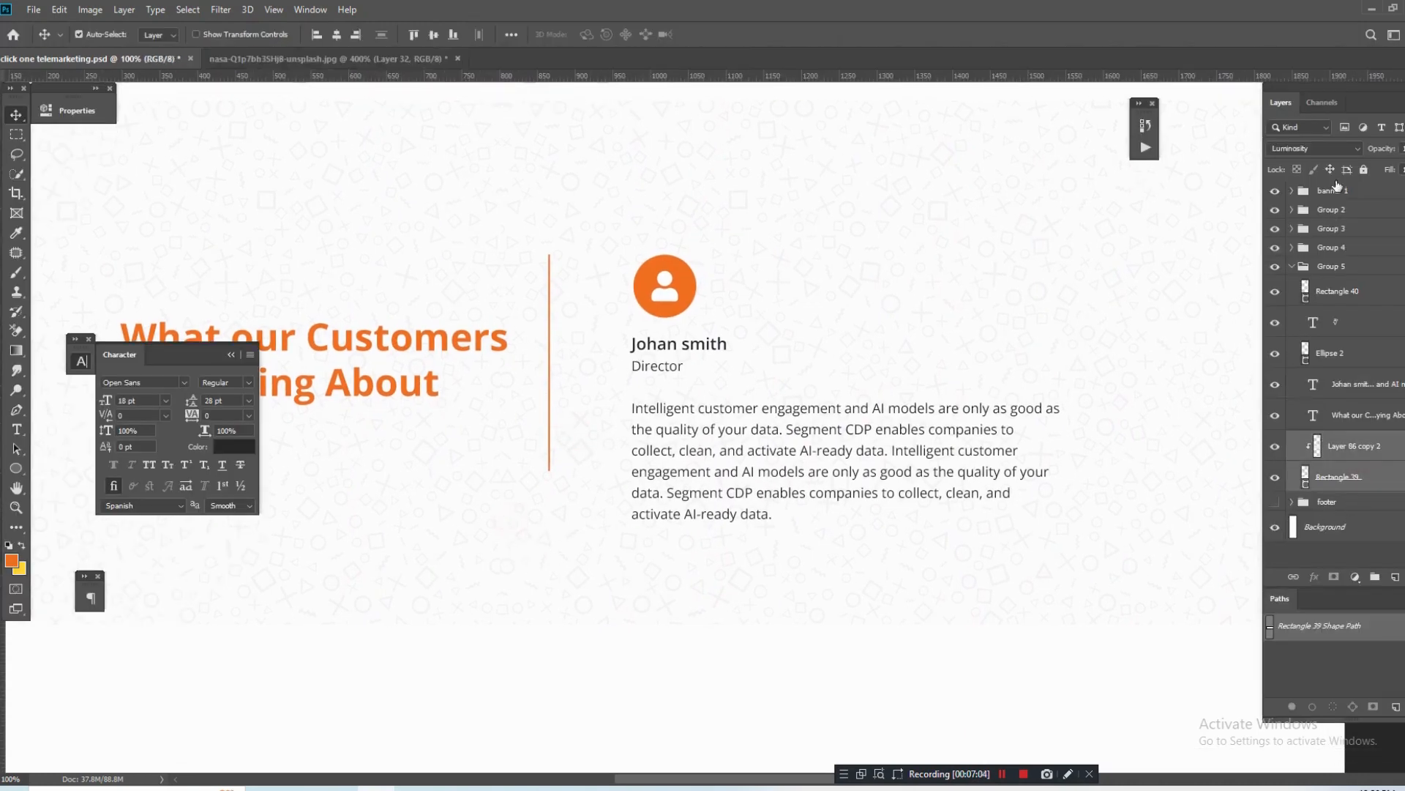
click(1363, 169)
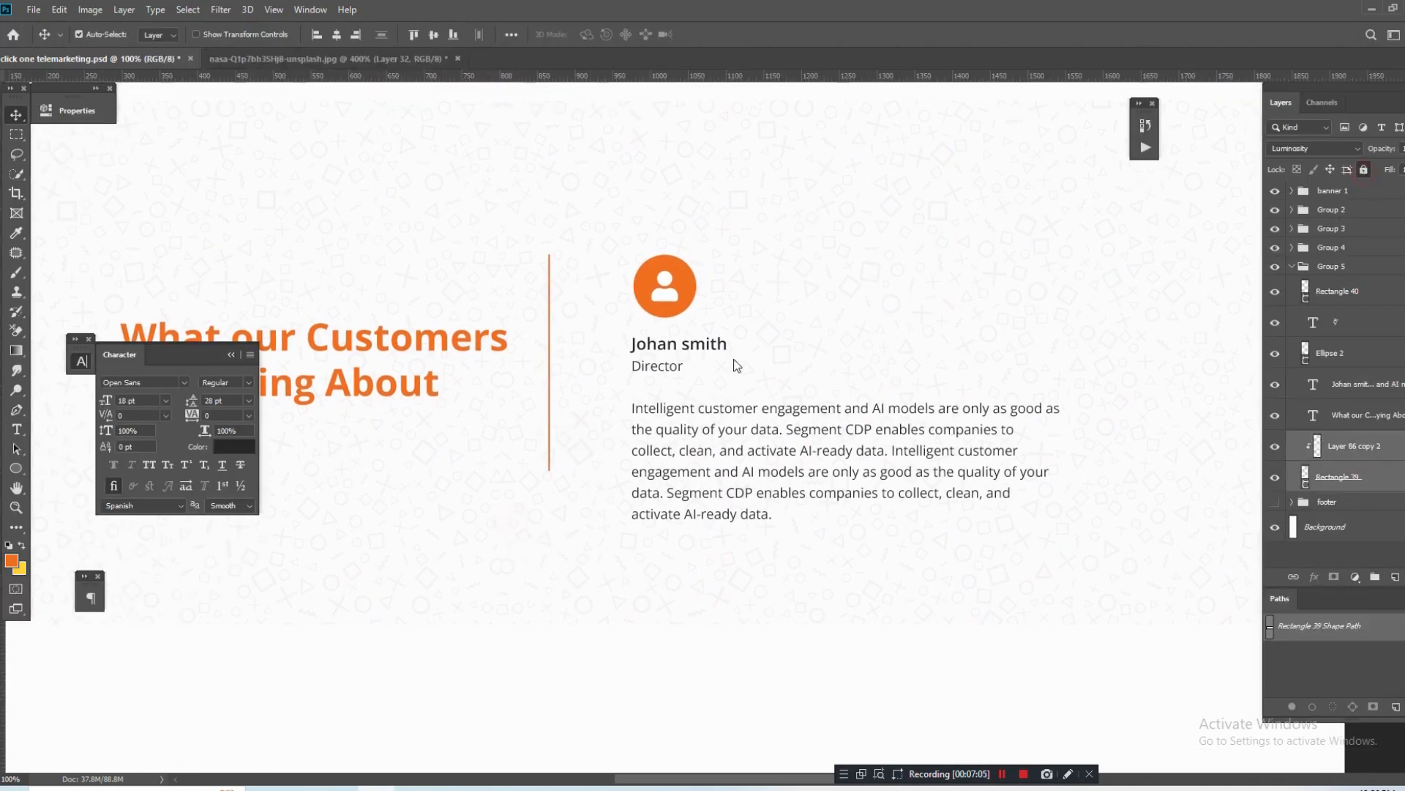
Stretch the orange divider line downward with Free Transform until it ends below the testimonial paragraph.
click(568, 494)
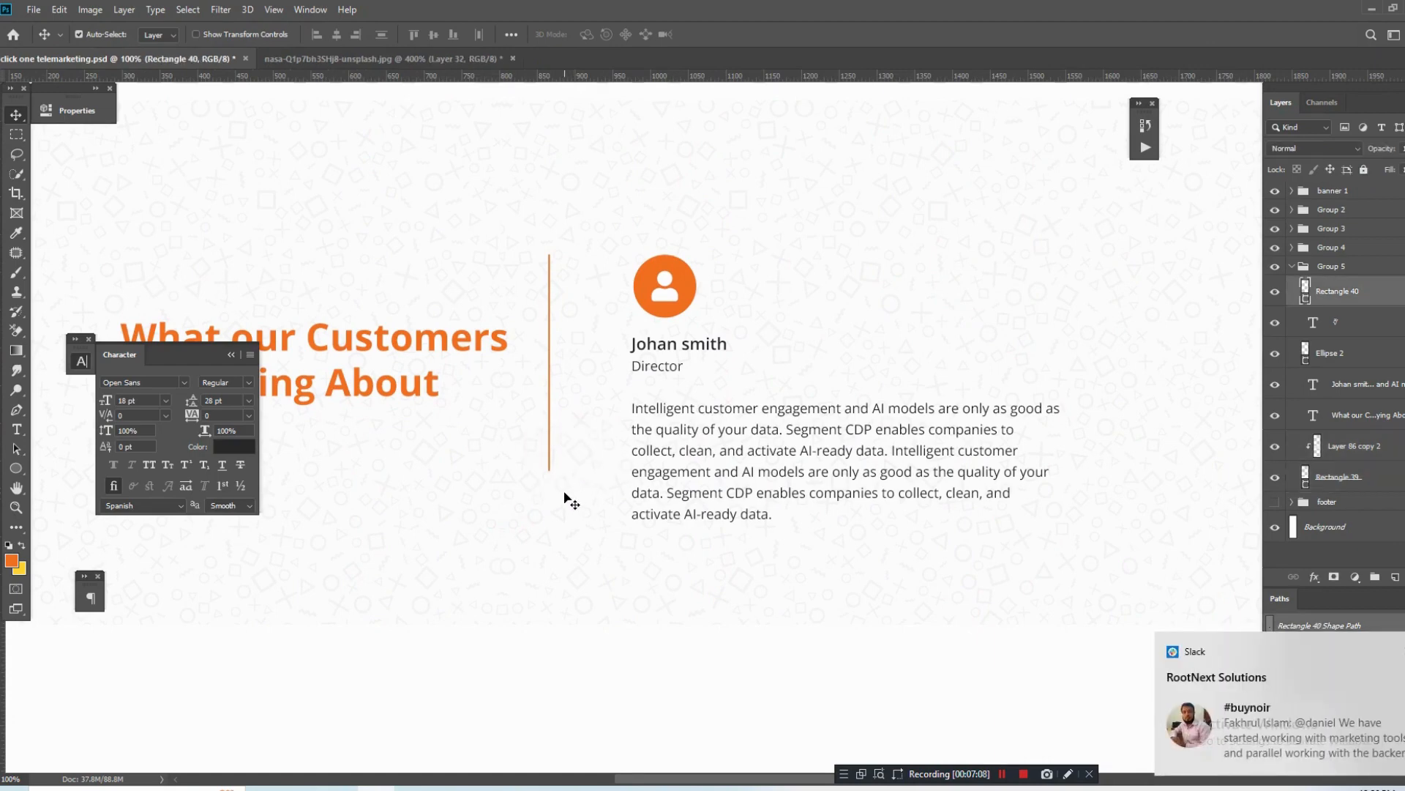
key(ctrl+t)
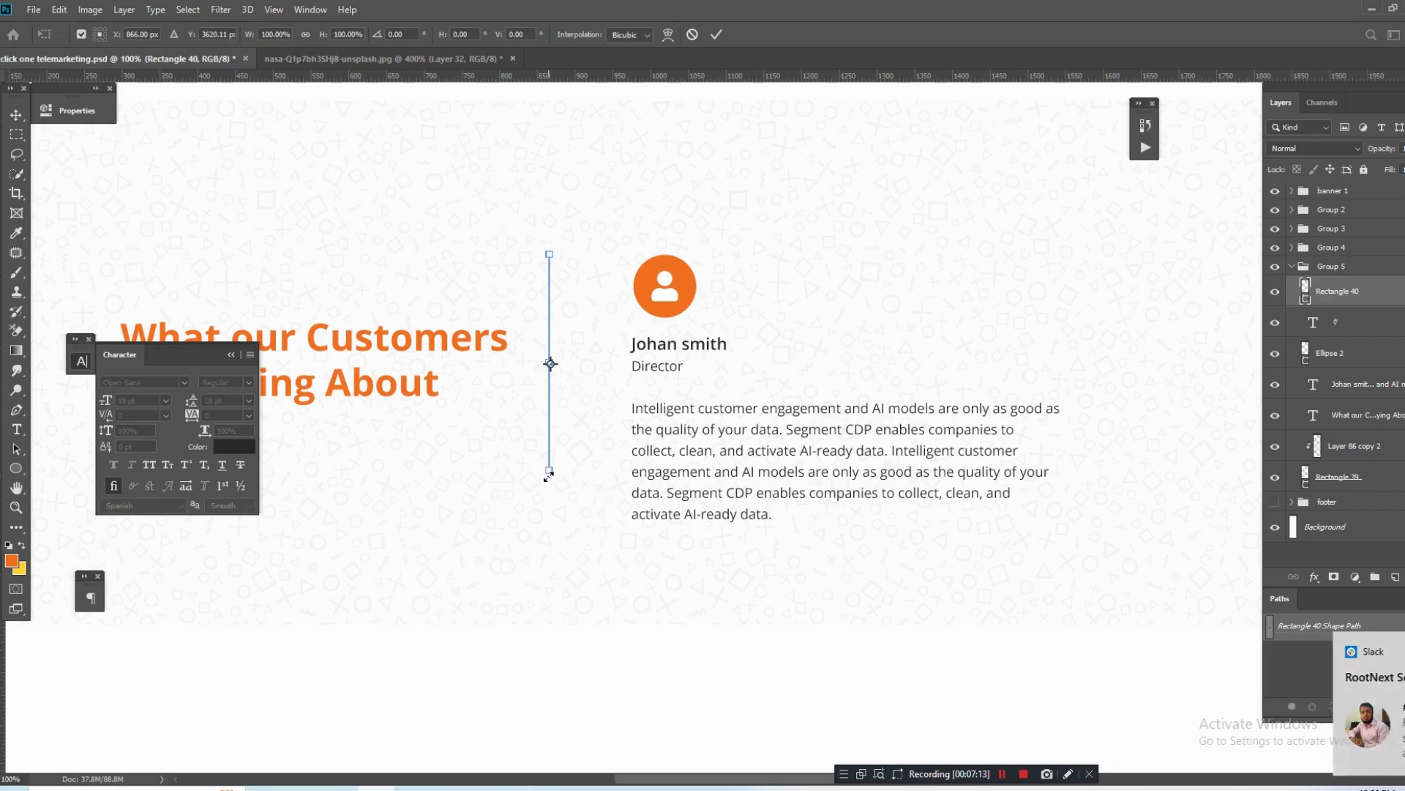
scroll(552, 472, up, 1)
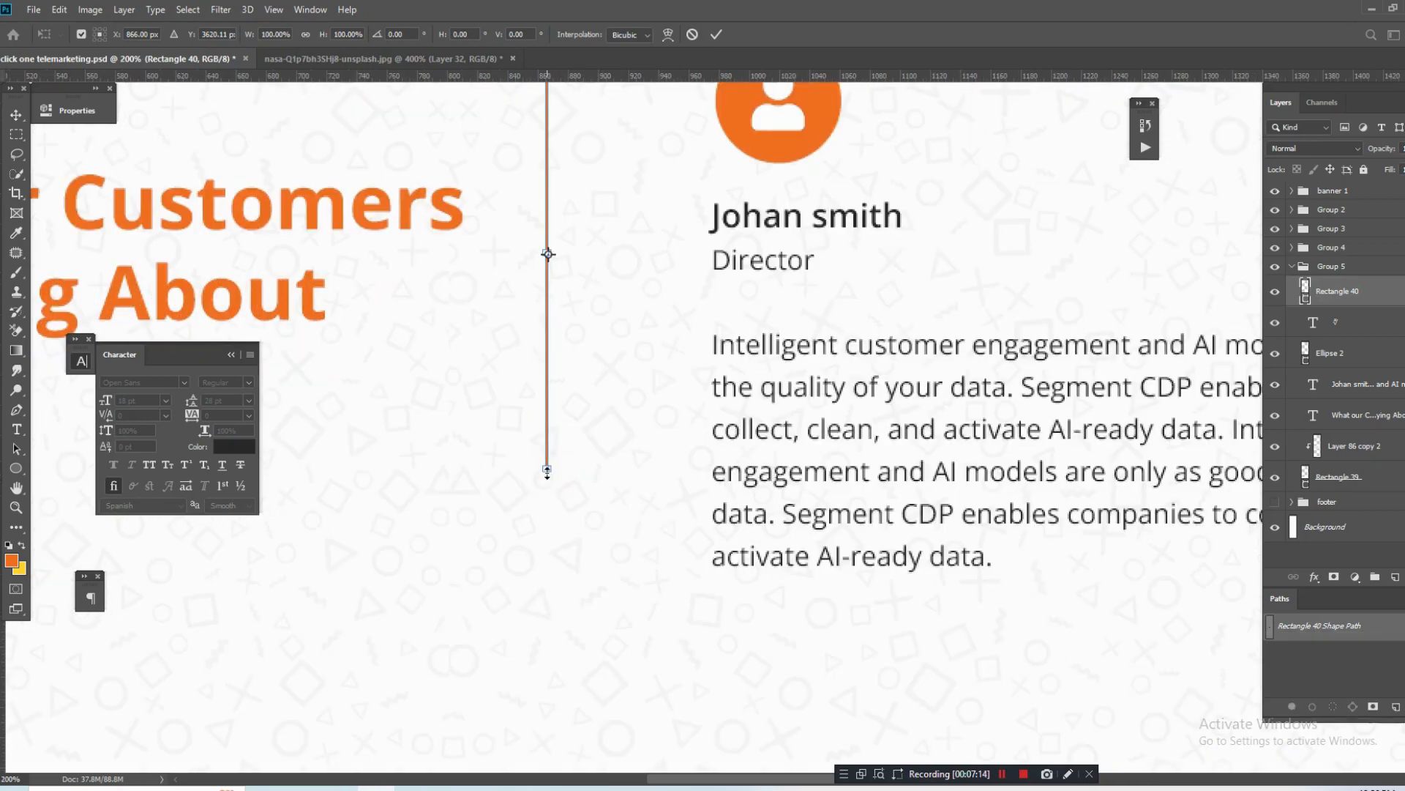
drag(550, 473, 536, 705)
key(shift)
key(Return)
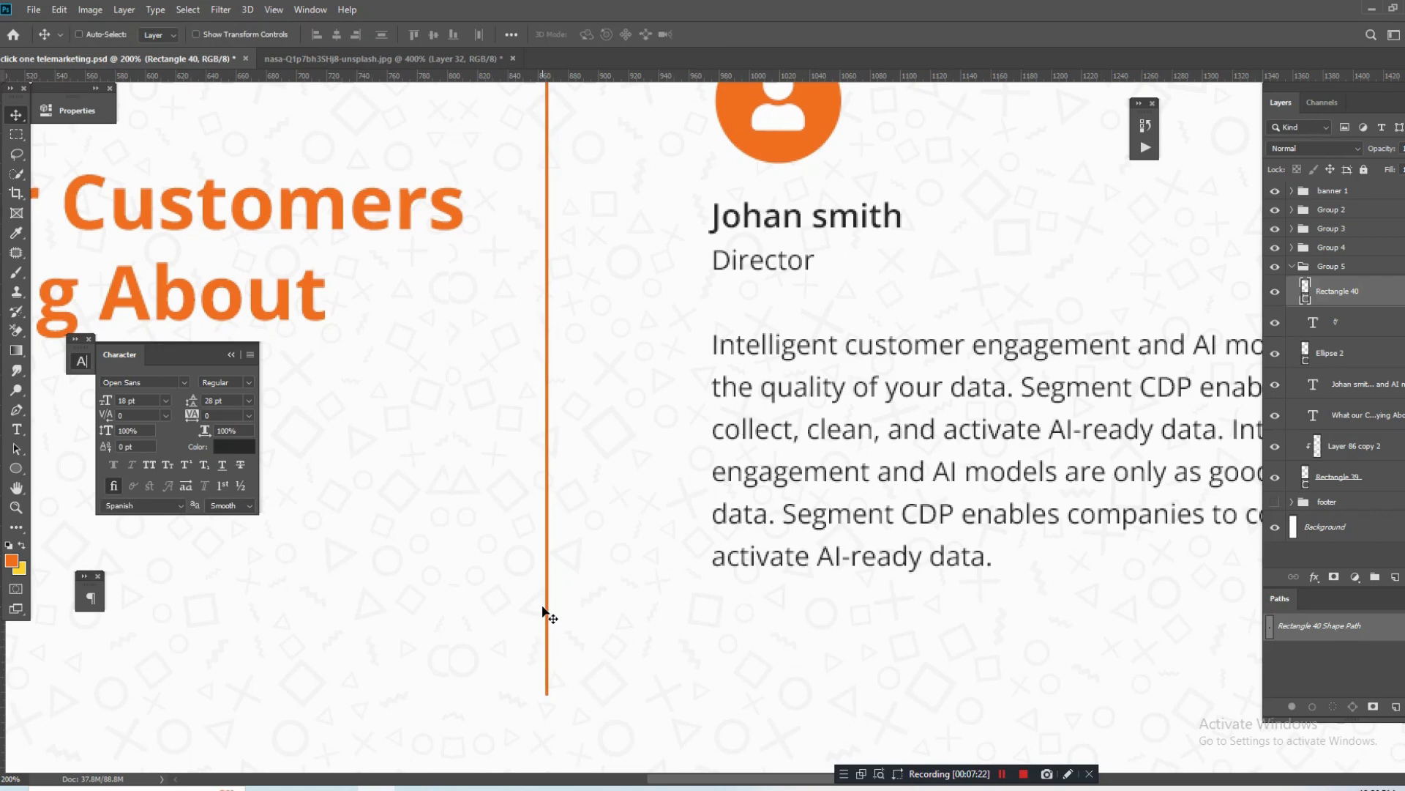
Check the section at a smaller zoom and save the document.
key(ctrl+minus)
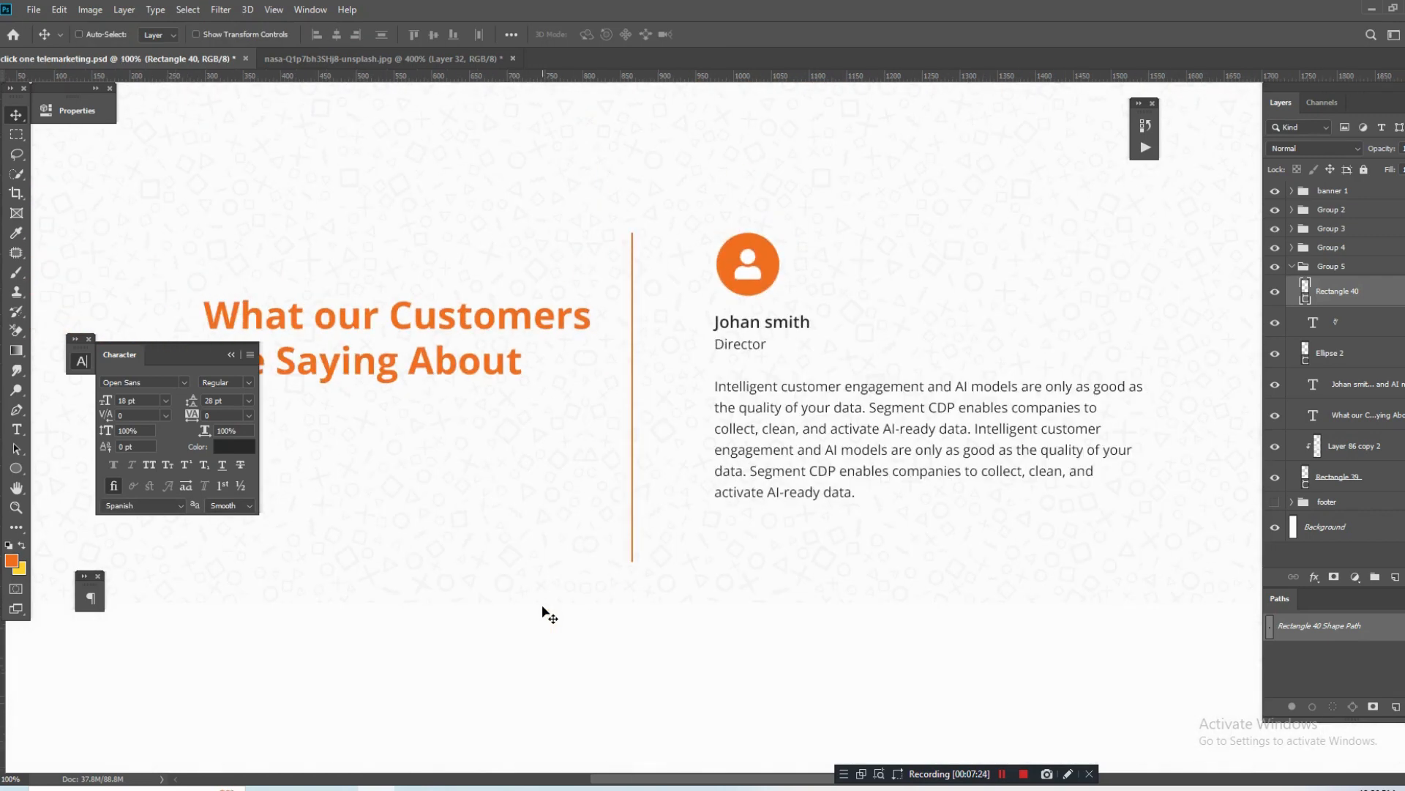
key(ctrl+minus)
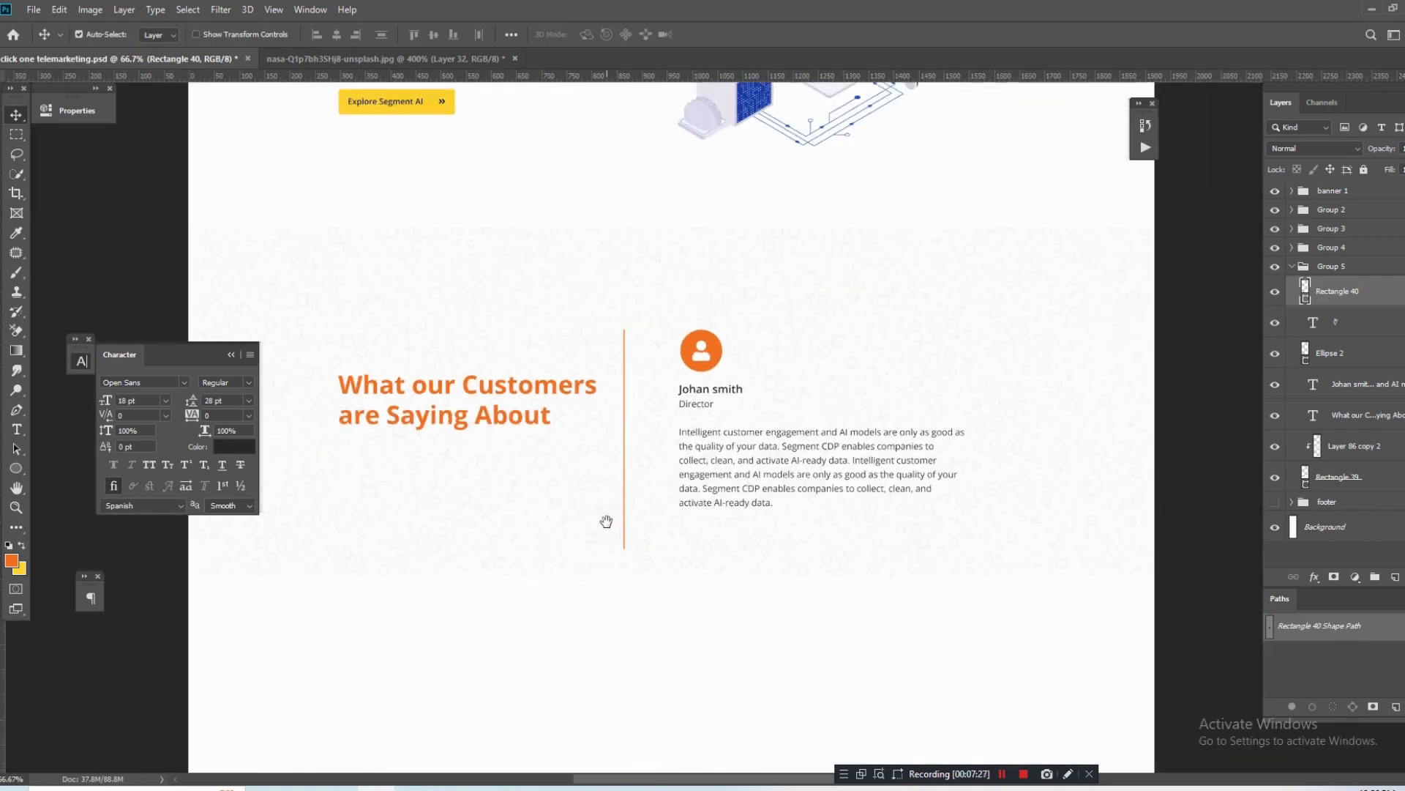
key(ctrl+r)
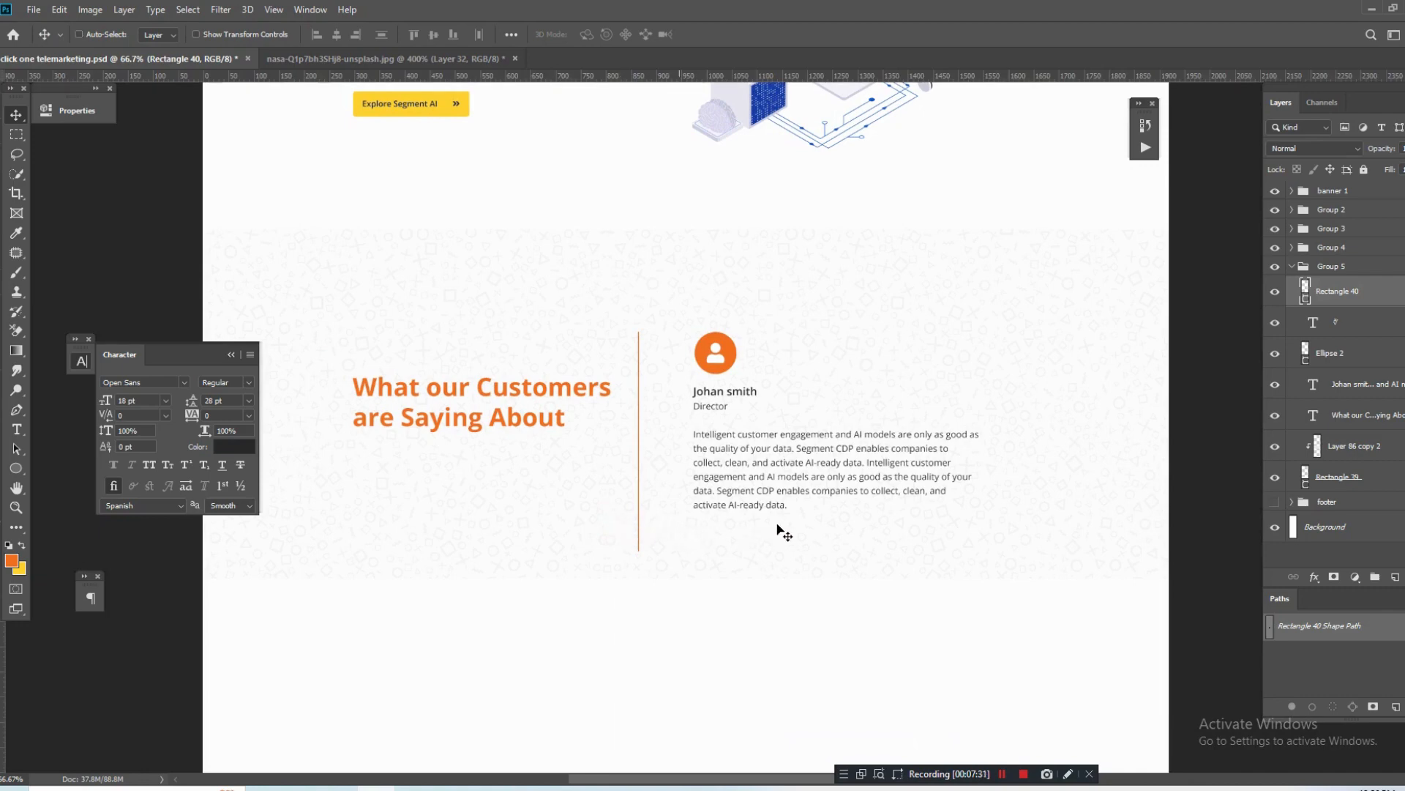
key(ctrl+s)
ctrl+click(779, 524)
drag(780, 524, 772, 527)
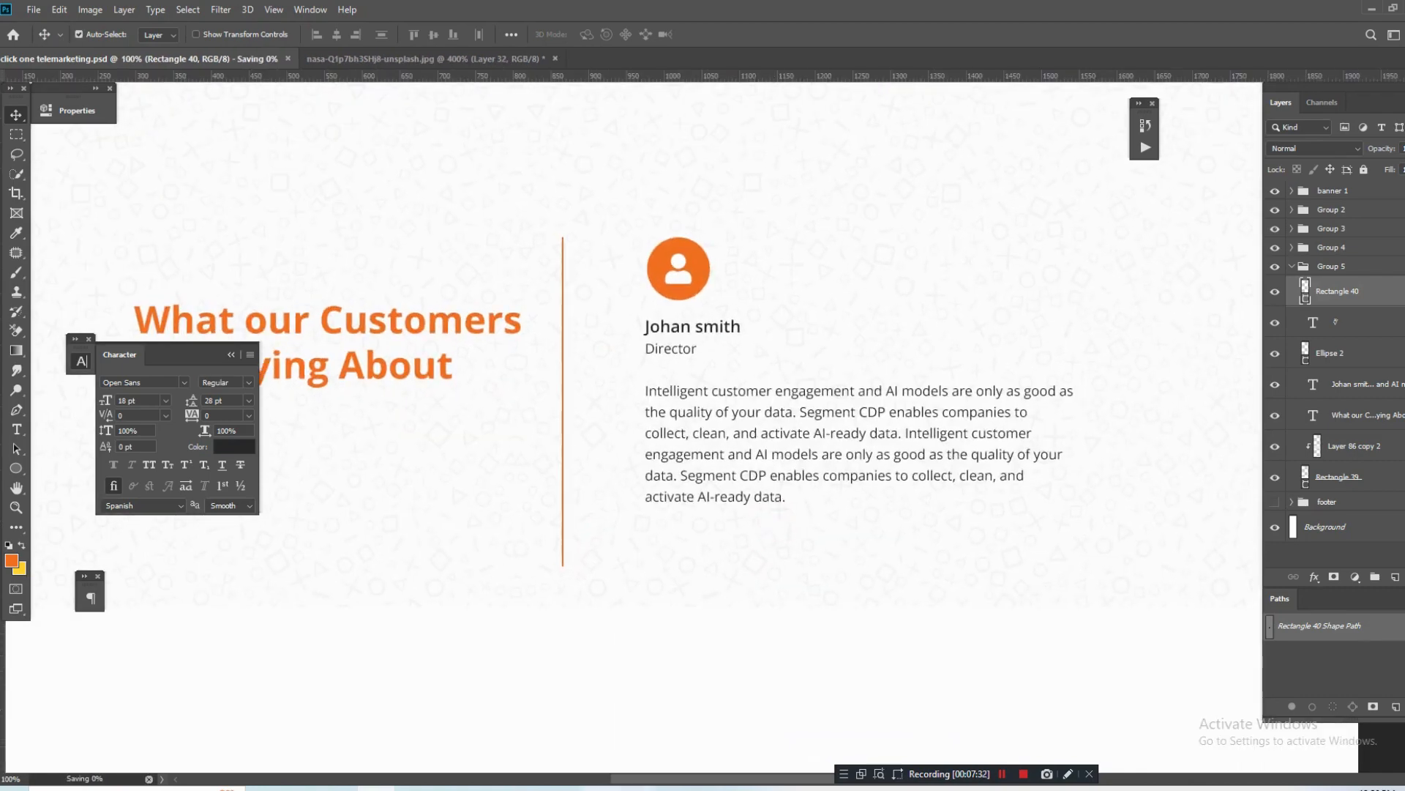
Switch to Chrome and search Flaticon for "arrow" icons.
click(601, 787)
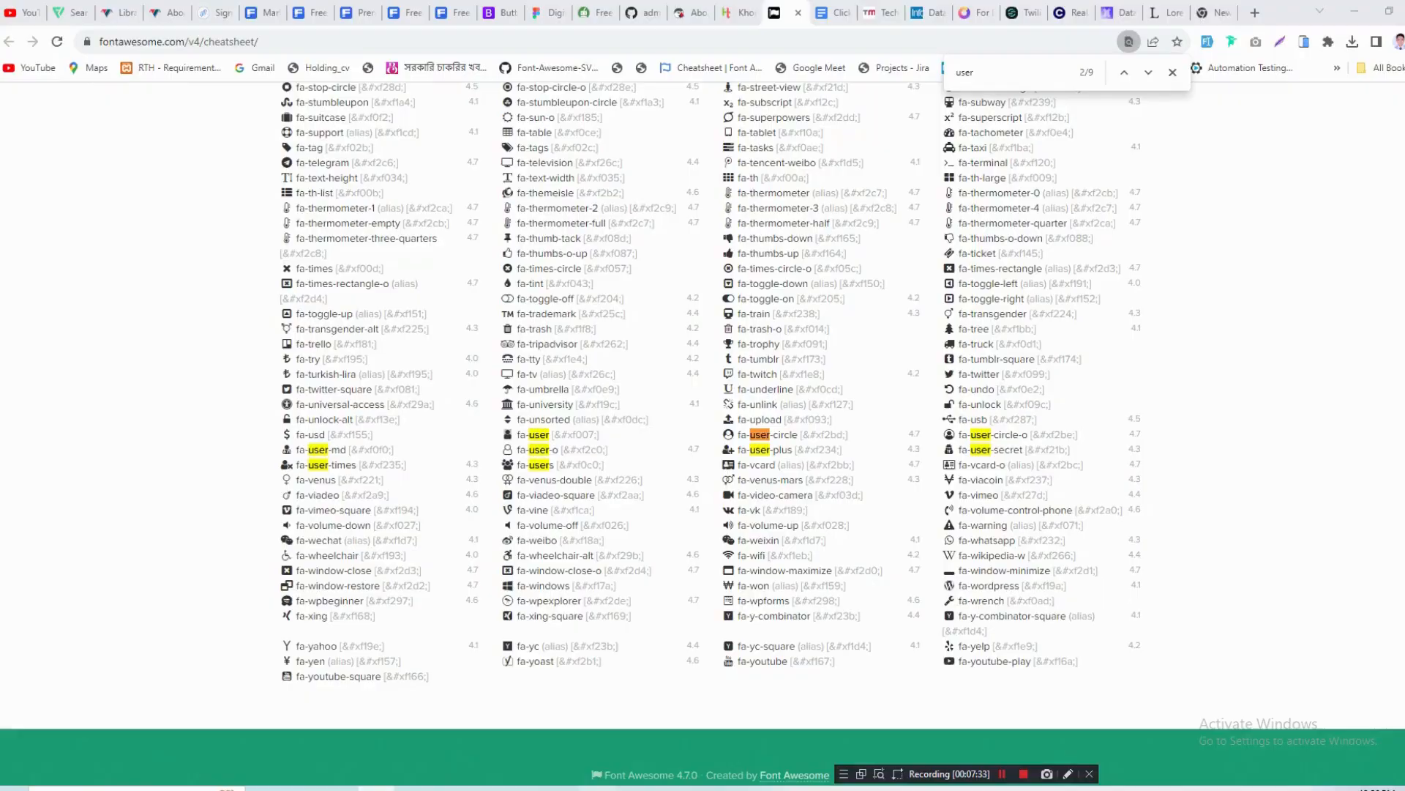
click(75, 14)
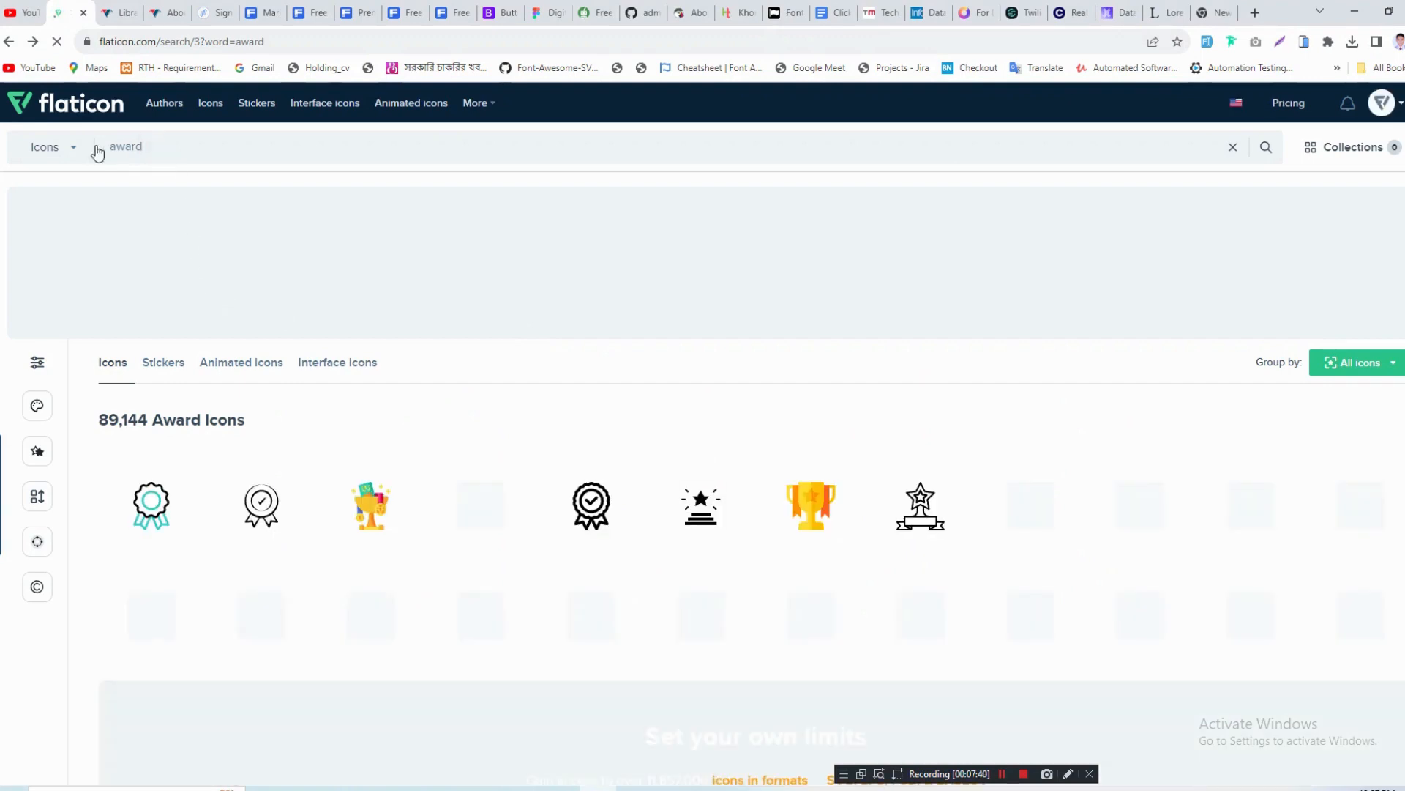
double_click(159, 144)
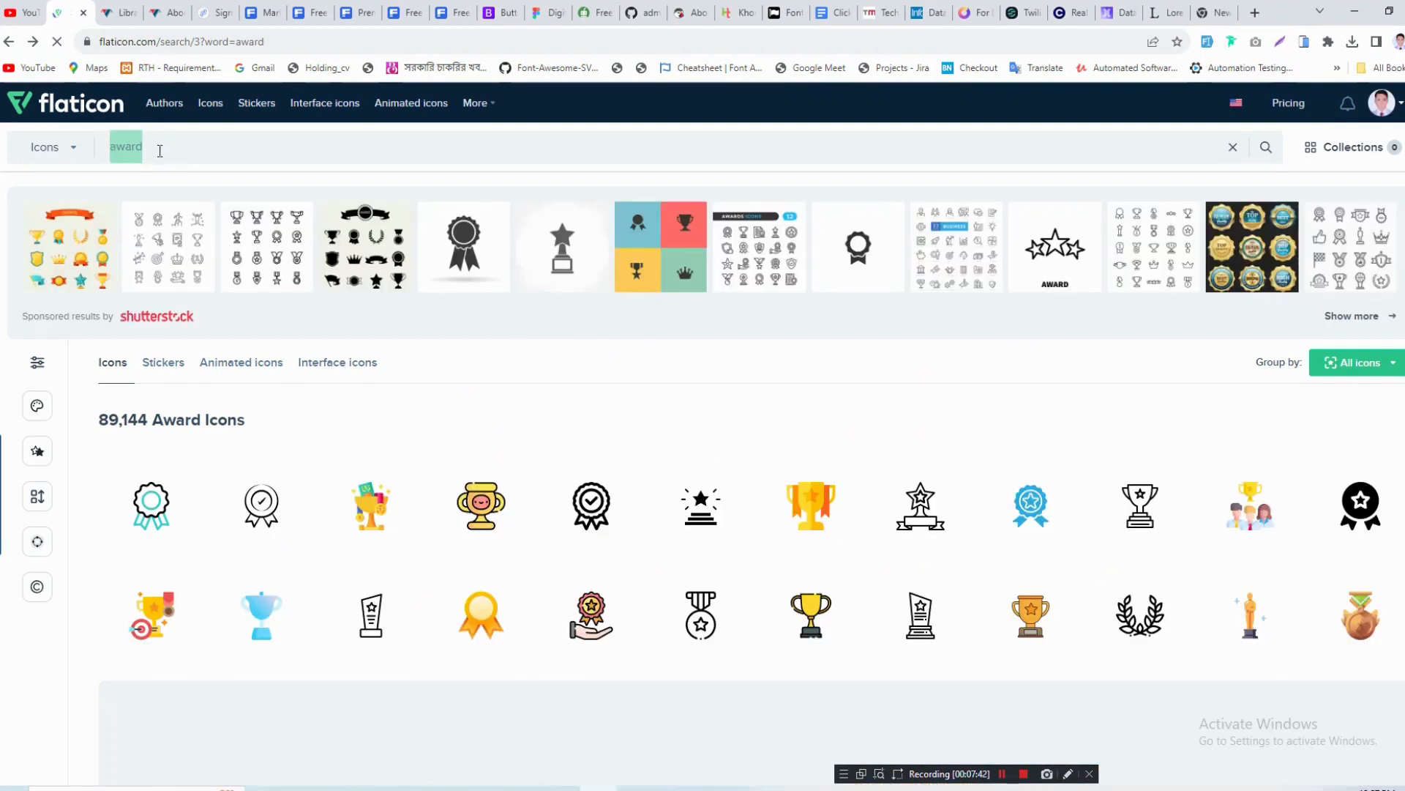
text(arr)
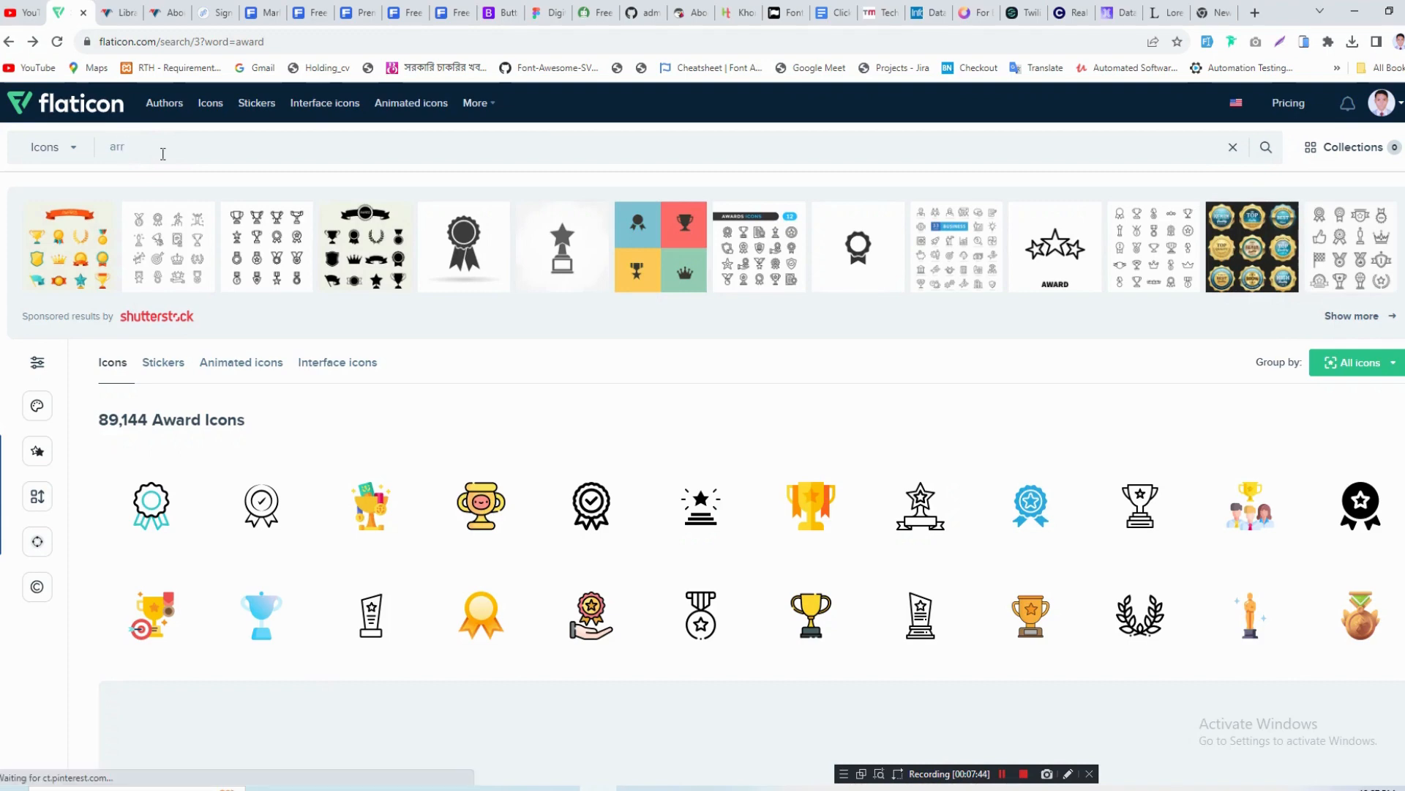
text(ow)
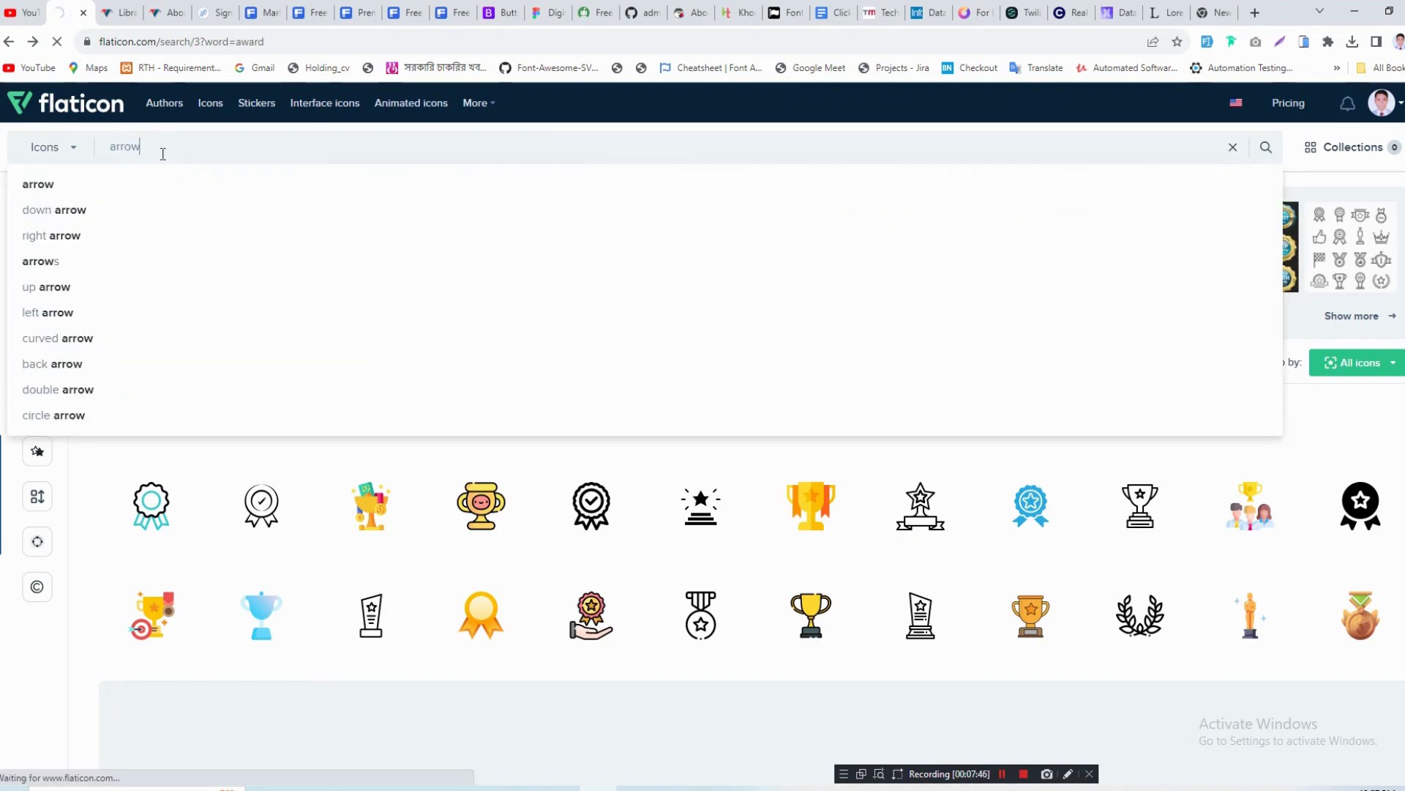
key(Return)
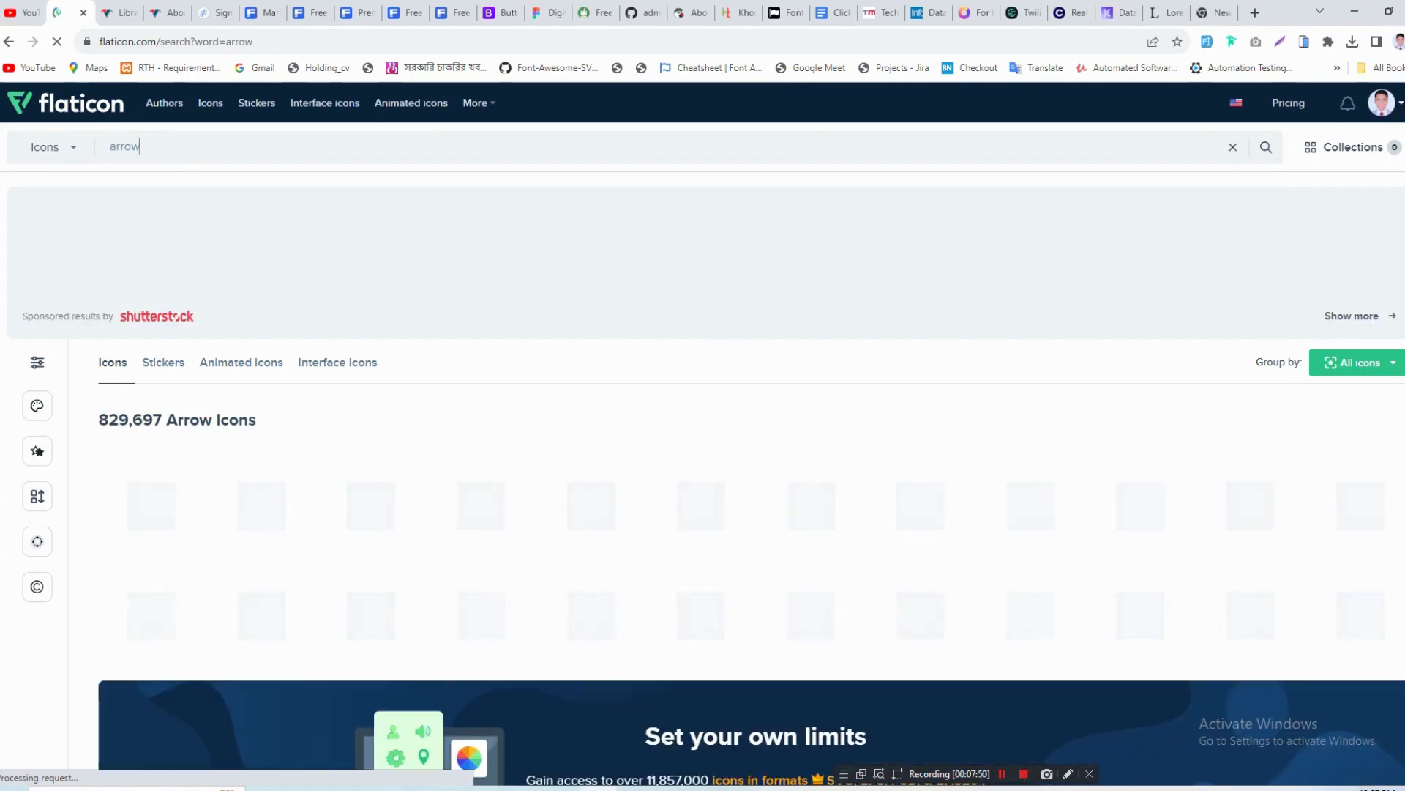
Browse the arrow results and open the rounded black Right Arrow icon.
scroll(702, 476, down, 1)
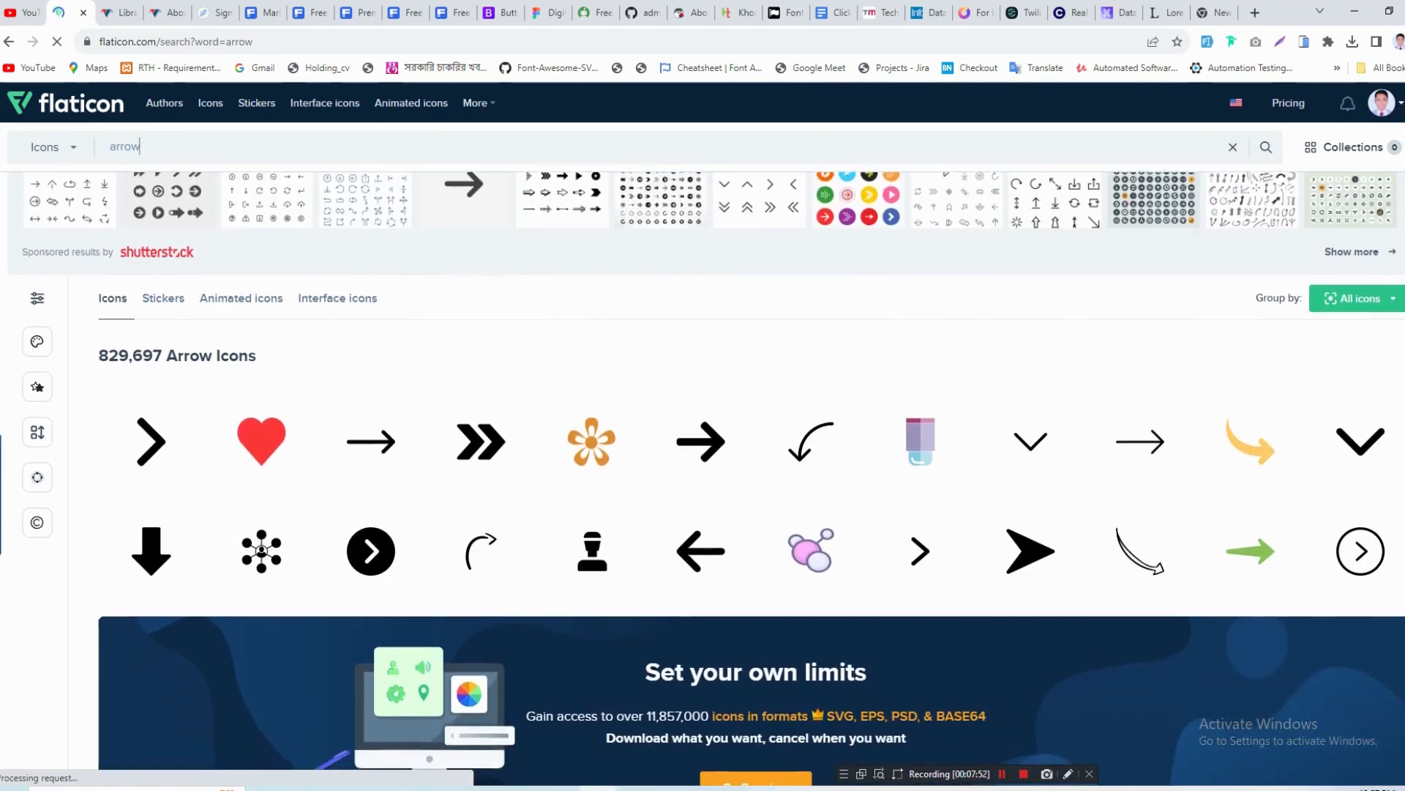
scroll(703, 475, down, 3)
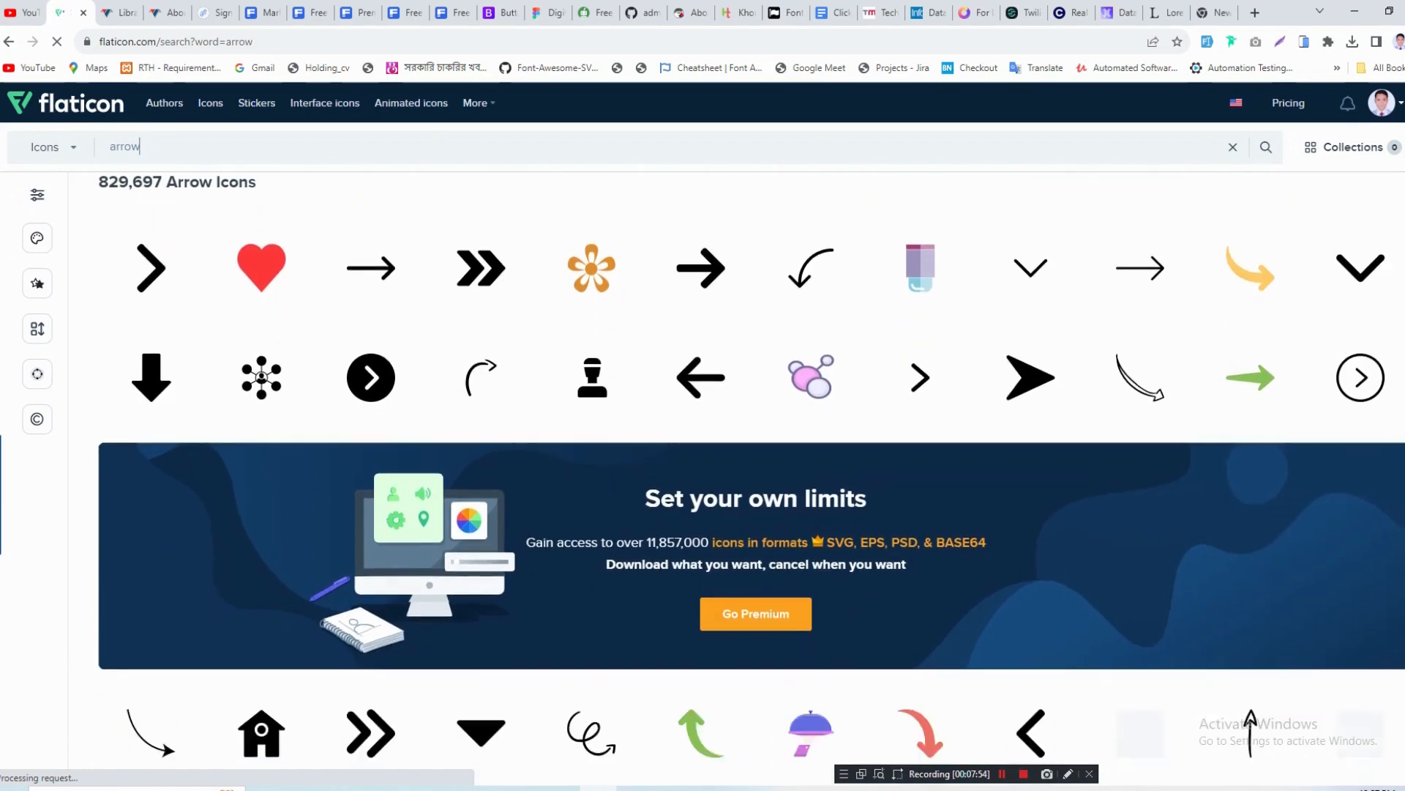
scroll(703, 475, down, 5)
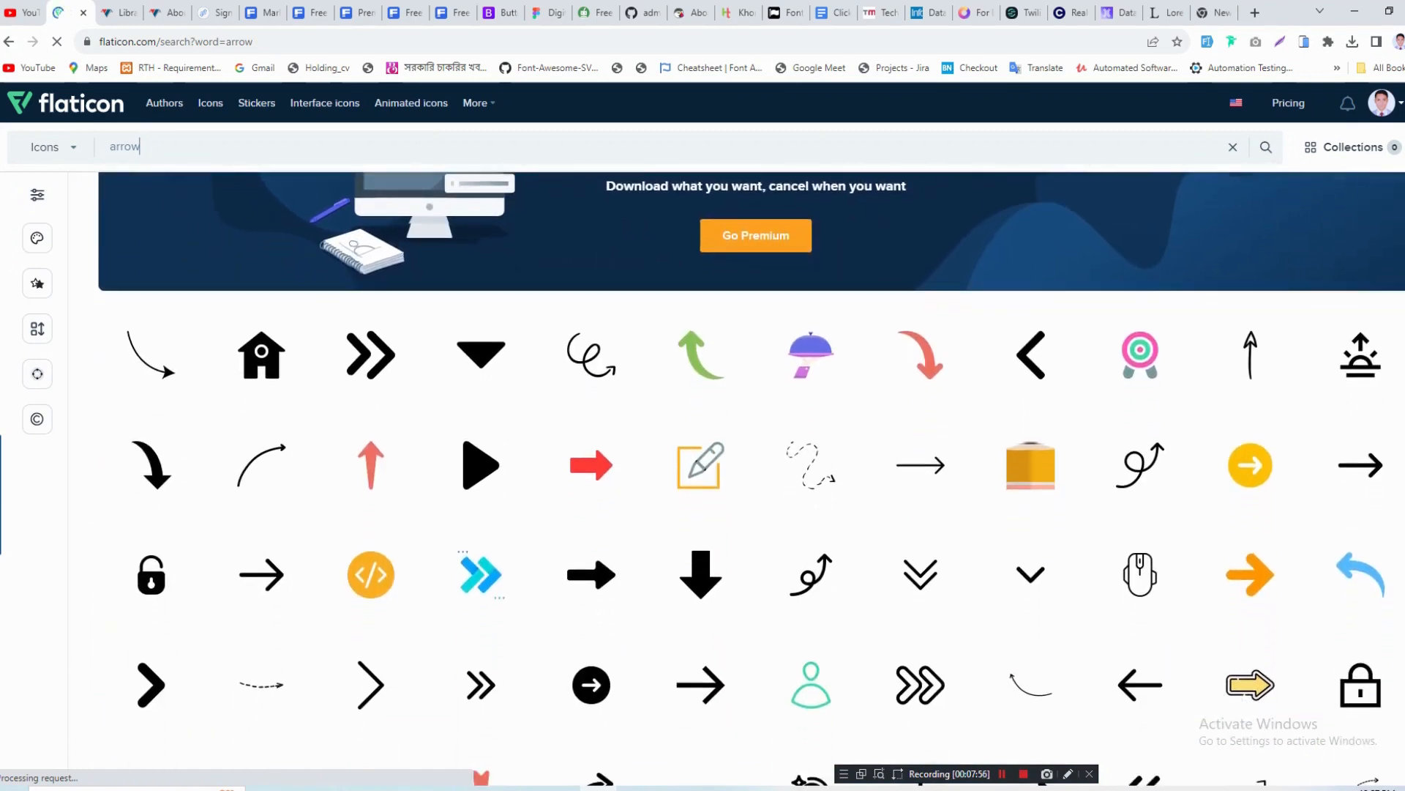
scroll(703, 476, down, 3)
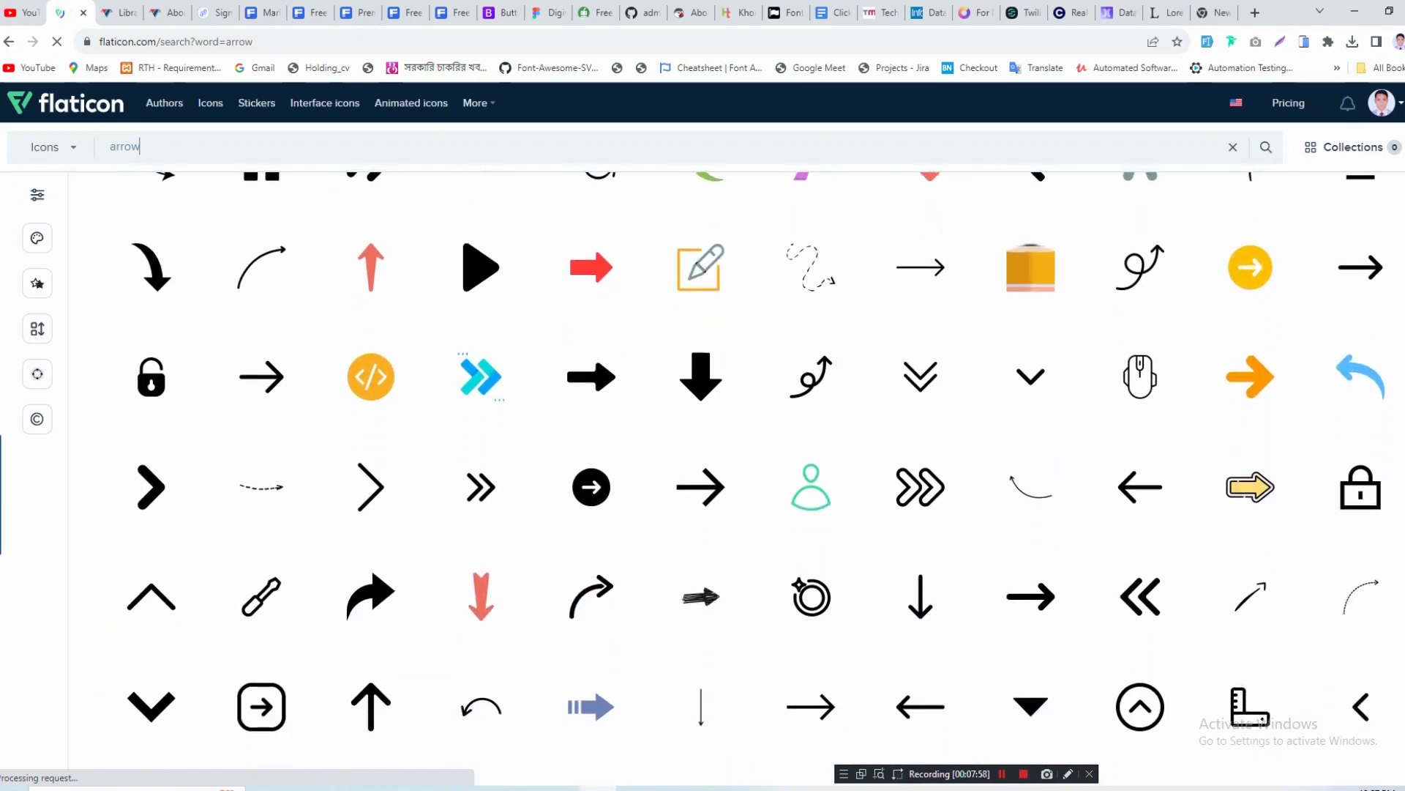
scroll(703, 476, down, 2)
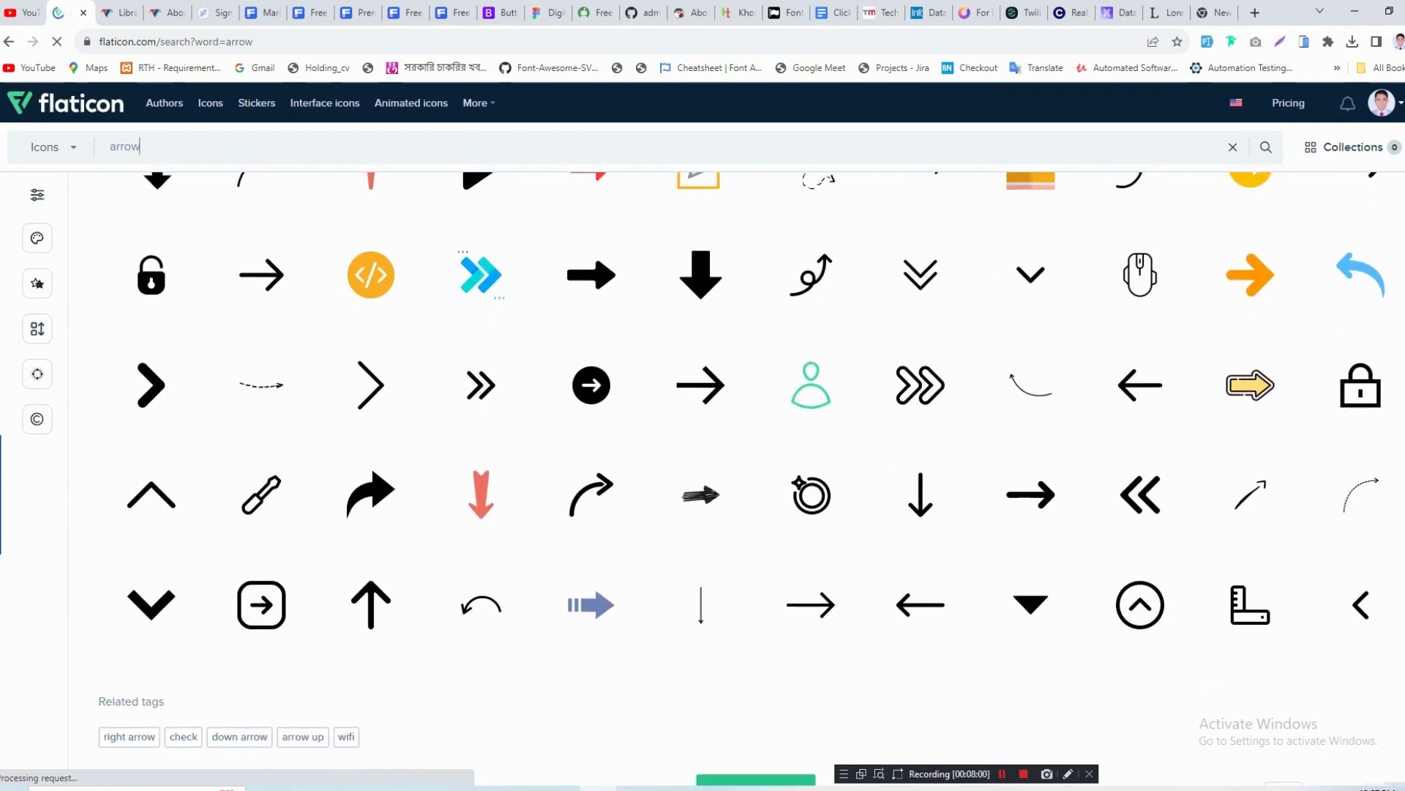
scroll(702, 476, down, 1)
mouse_move(1046, 466)
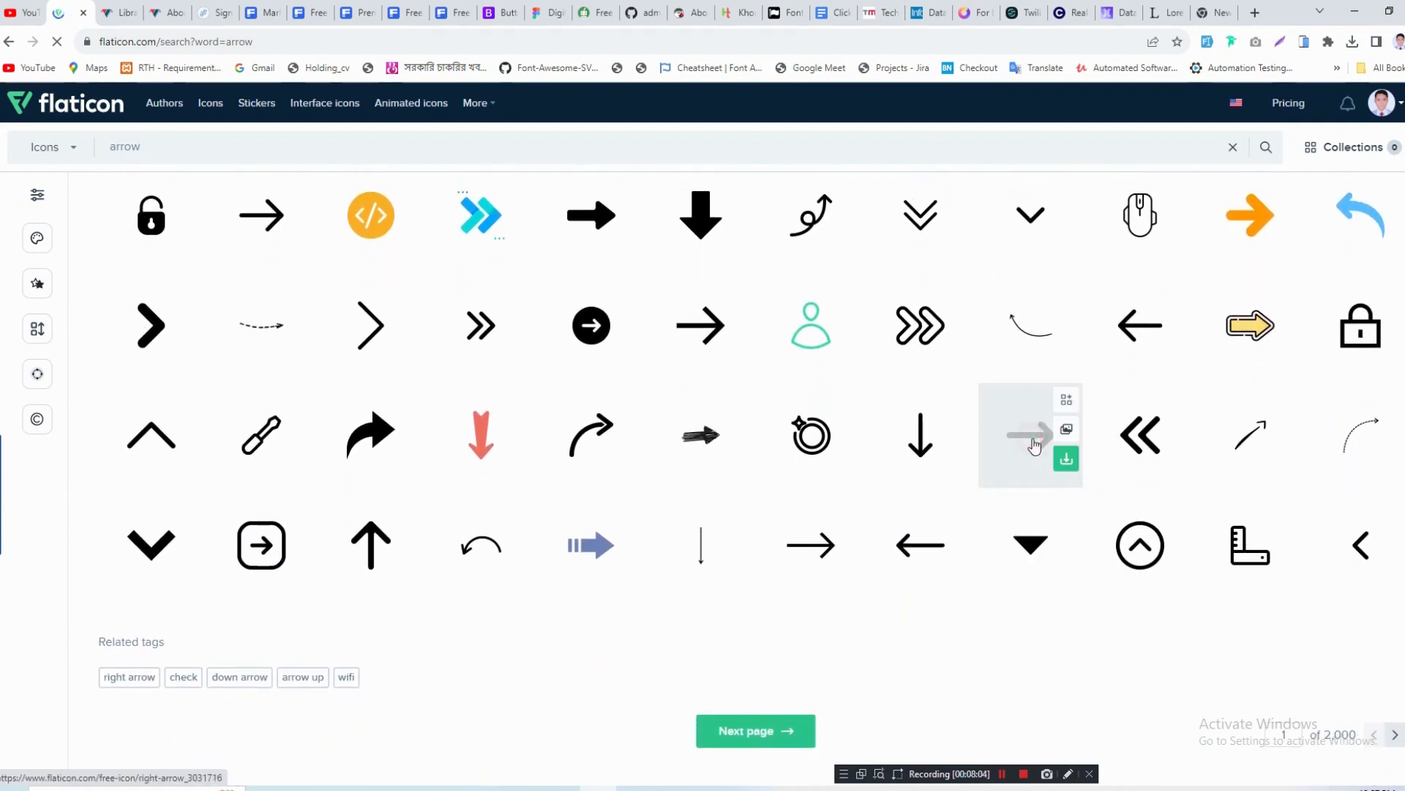
click(1035, 439)
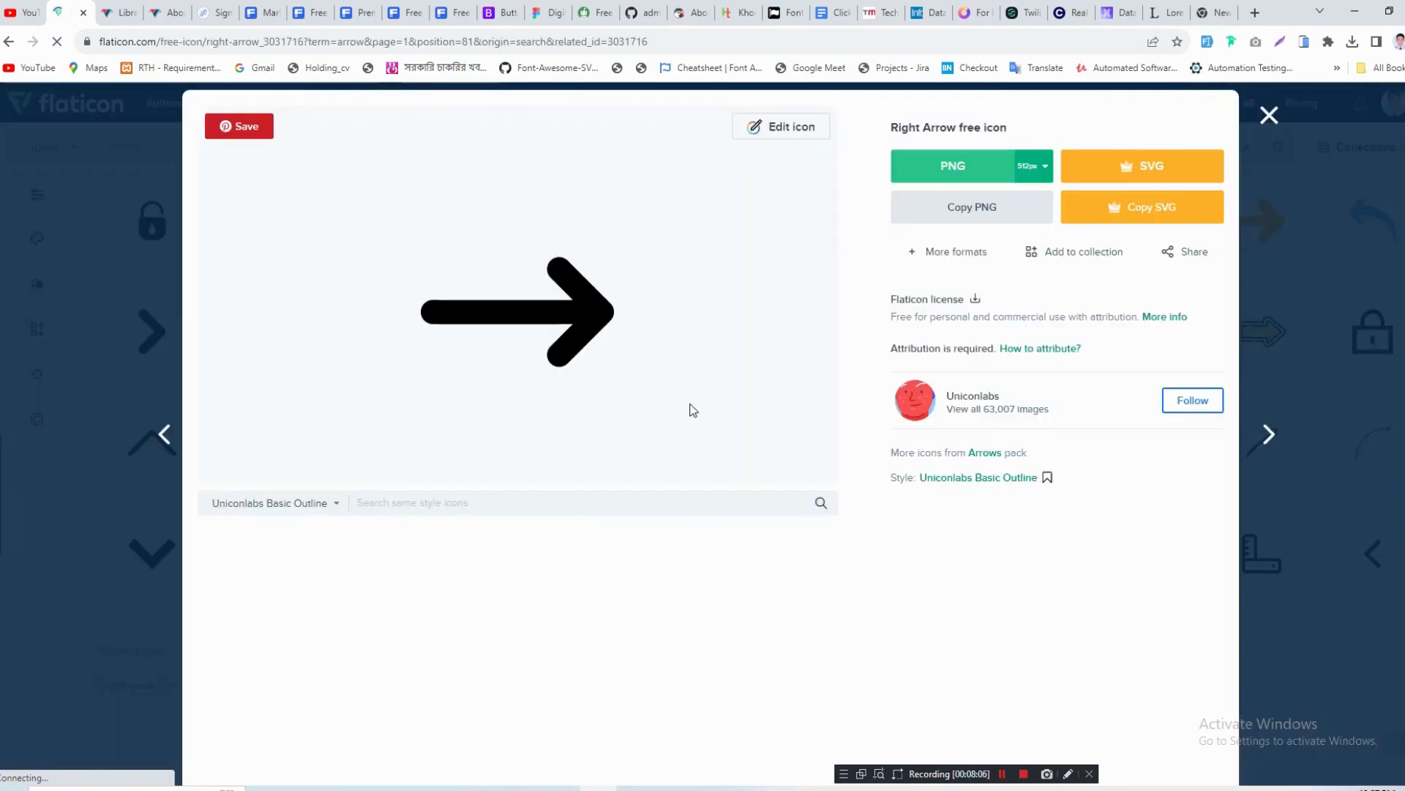
Capture the large right arrow preview with Lightshot and copy the screenshot to the clipboard.
key(Print)
drag(370, 220, 648, 388)
key(ctrl+c)
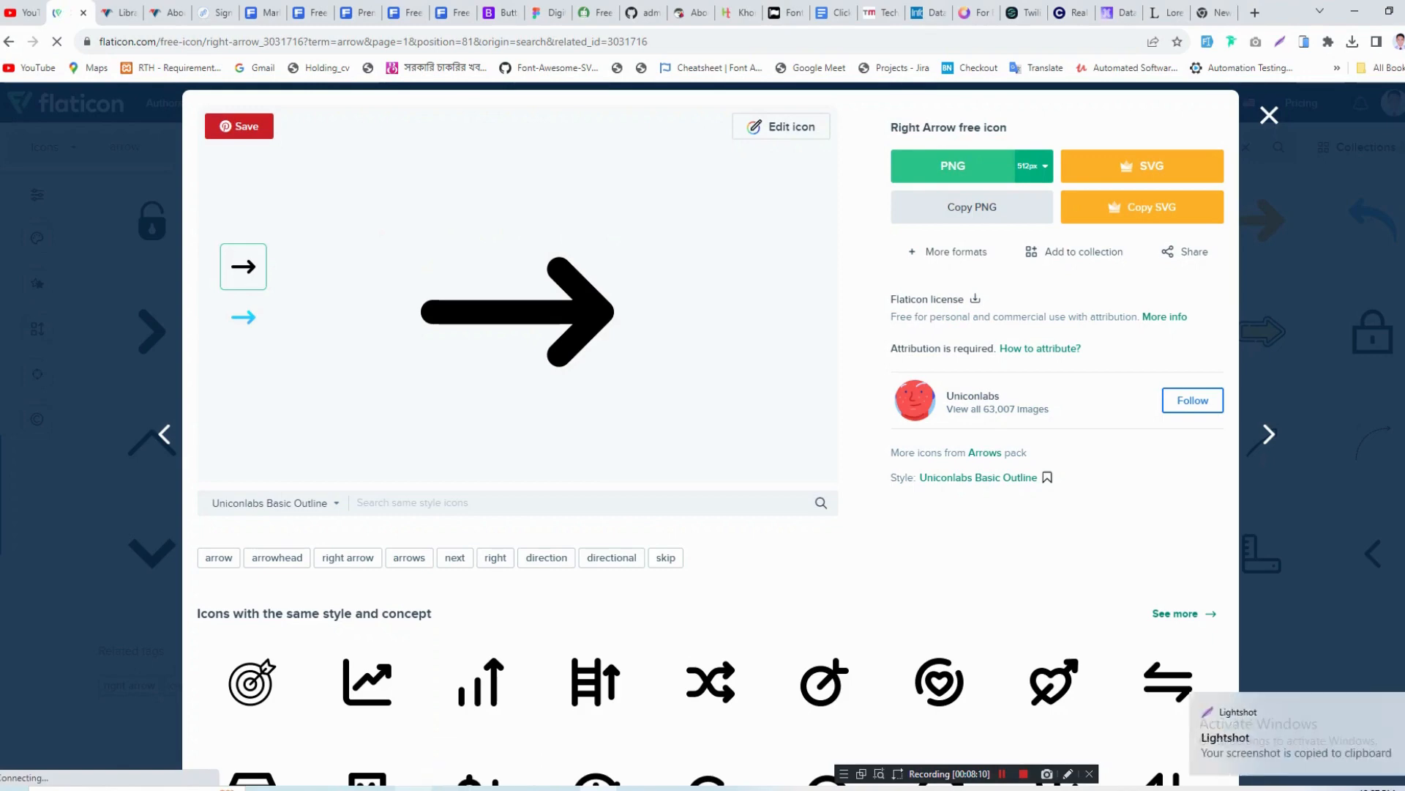
Switch to Illustrator, delete the isometric artwork and paste the captured arrow image onto the artboard.
click(401, 787)
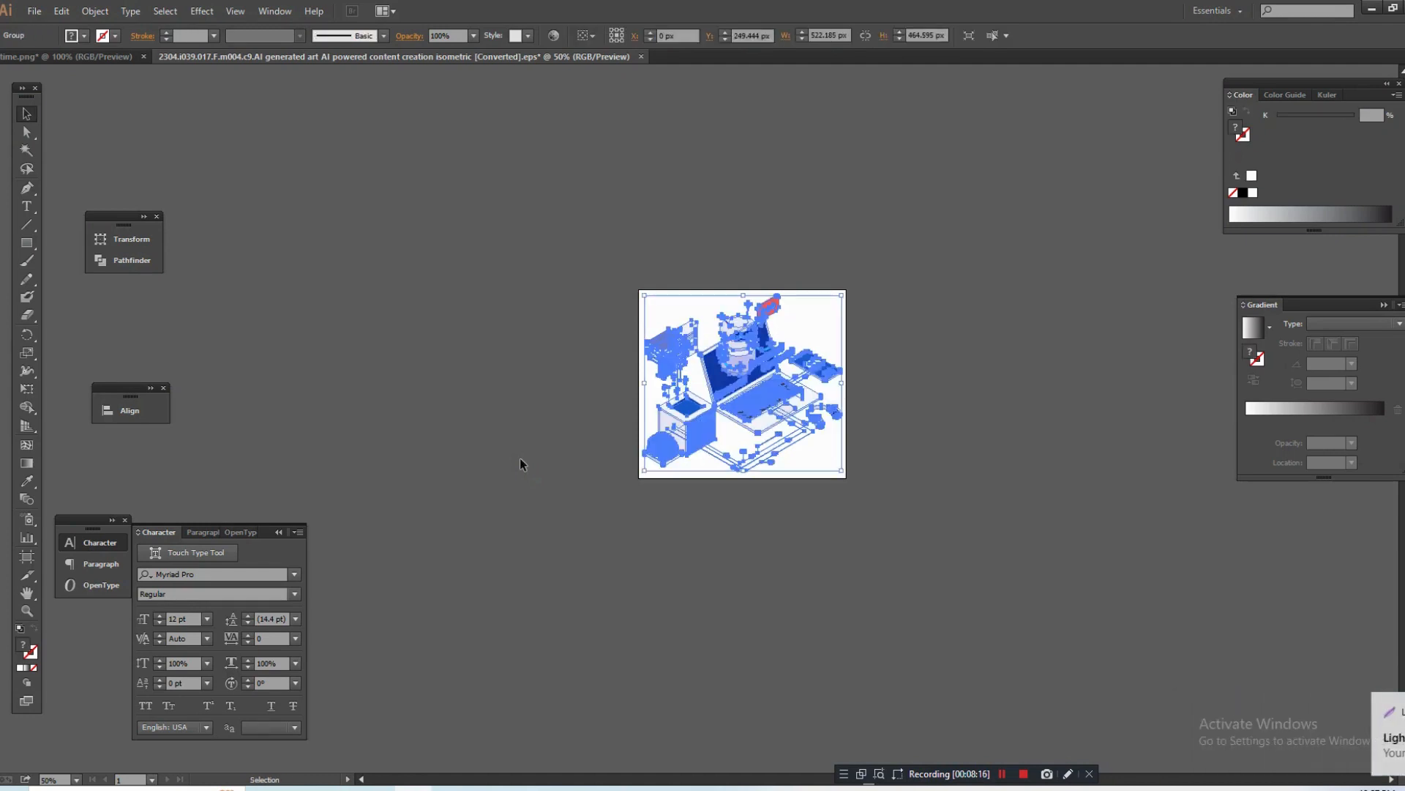
key(Delete)
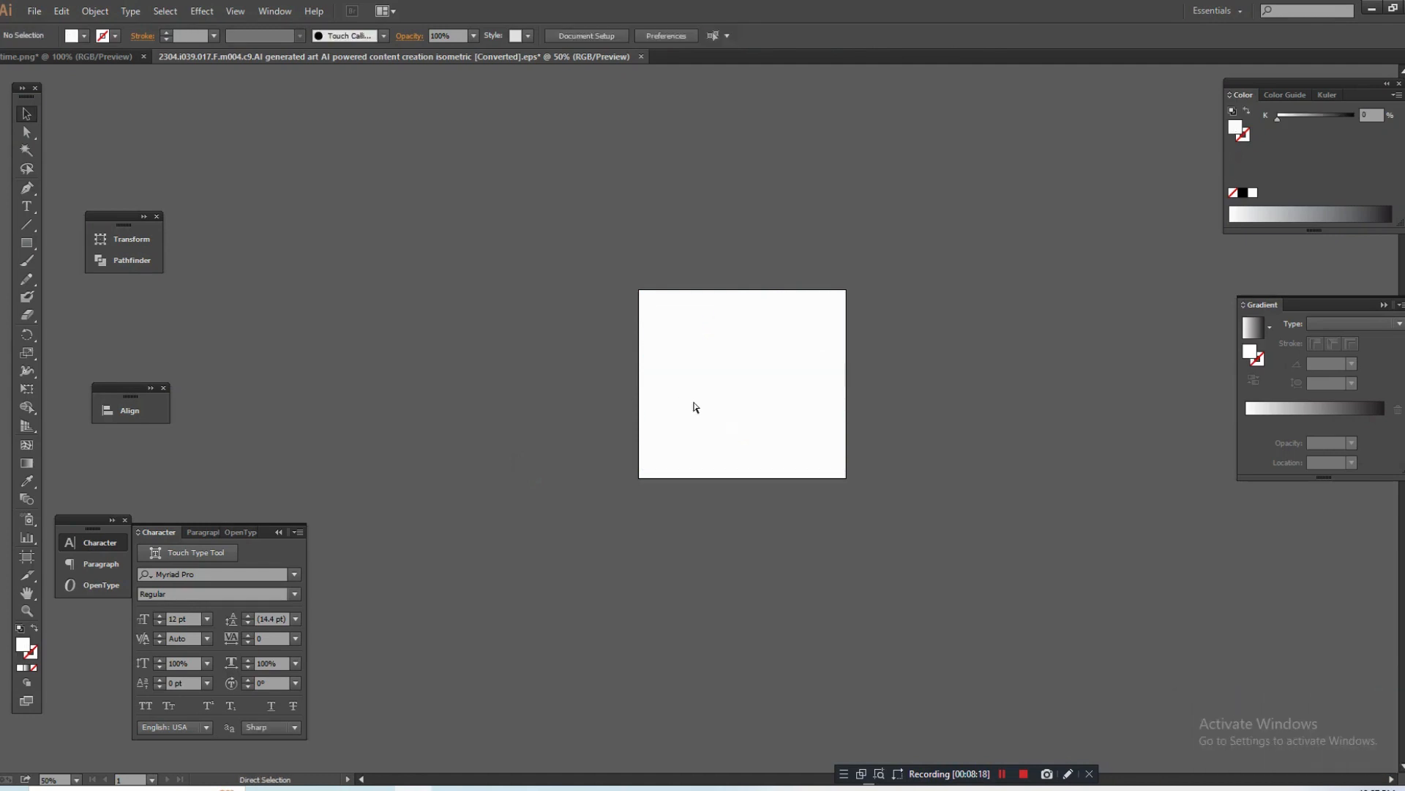
key(ctrl+v)
drag(727, 428, 773, 406)
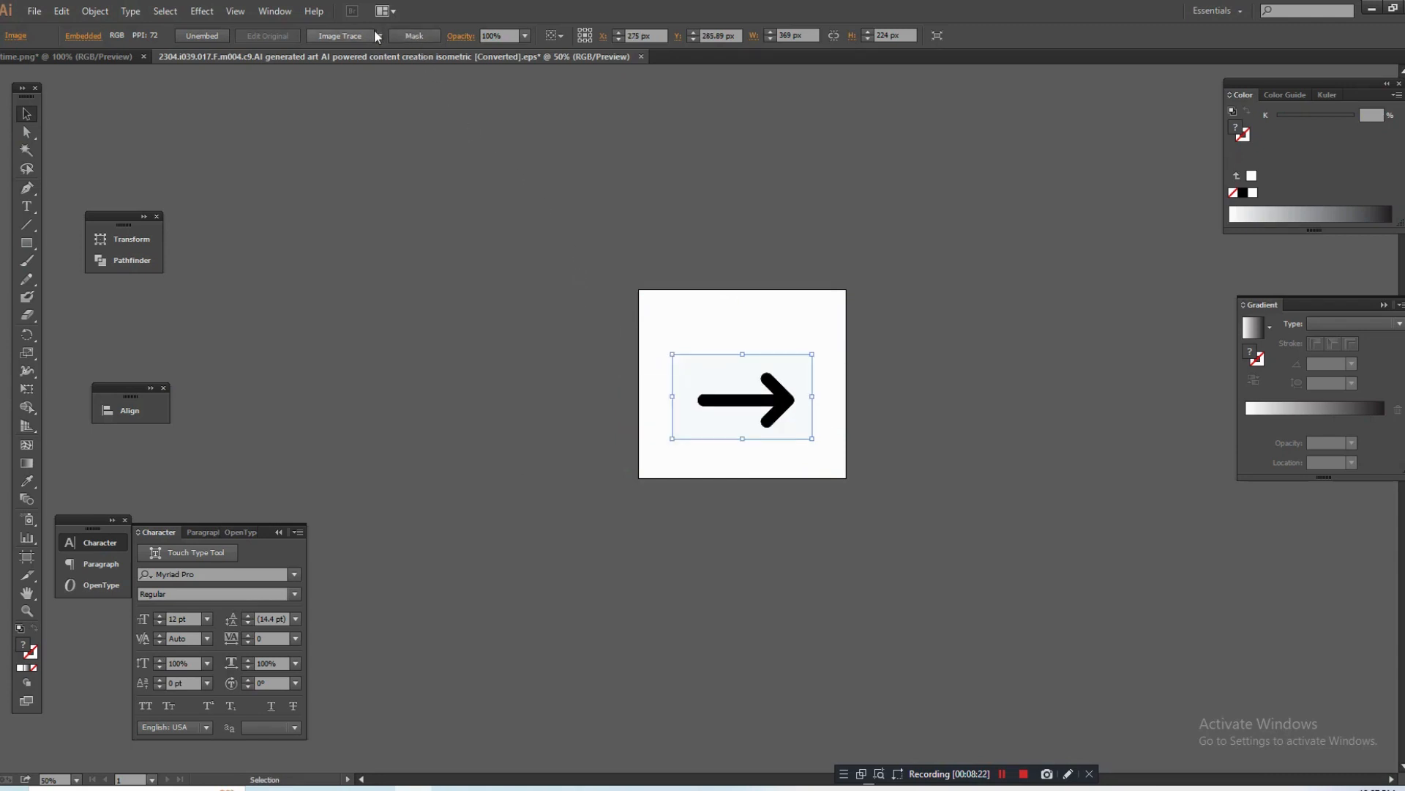
Image Trace the pasted arrow, expand the tracing into paths and ungroup the result.
click(345, 37)
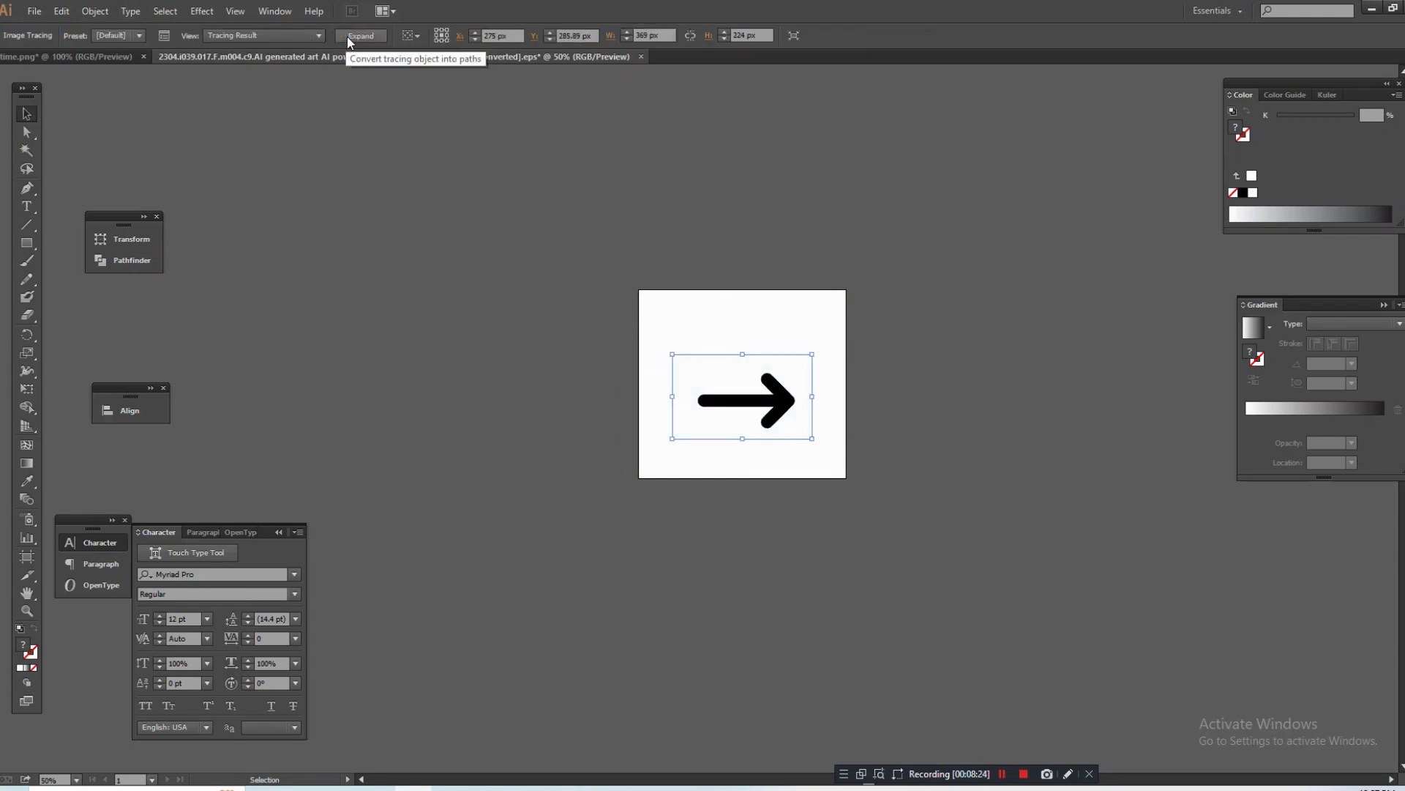
click(347, 37)
click(782, 363)
click(784, 412)
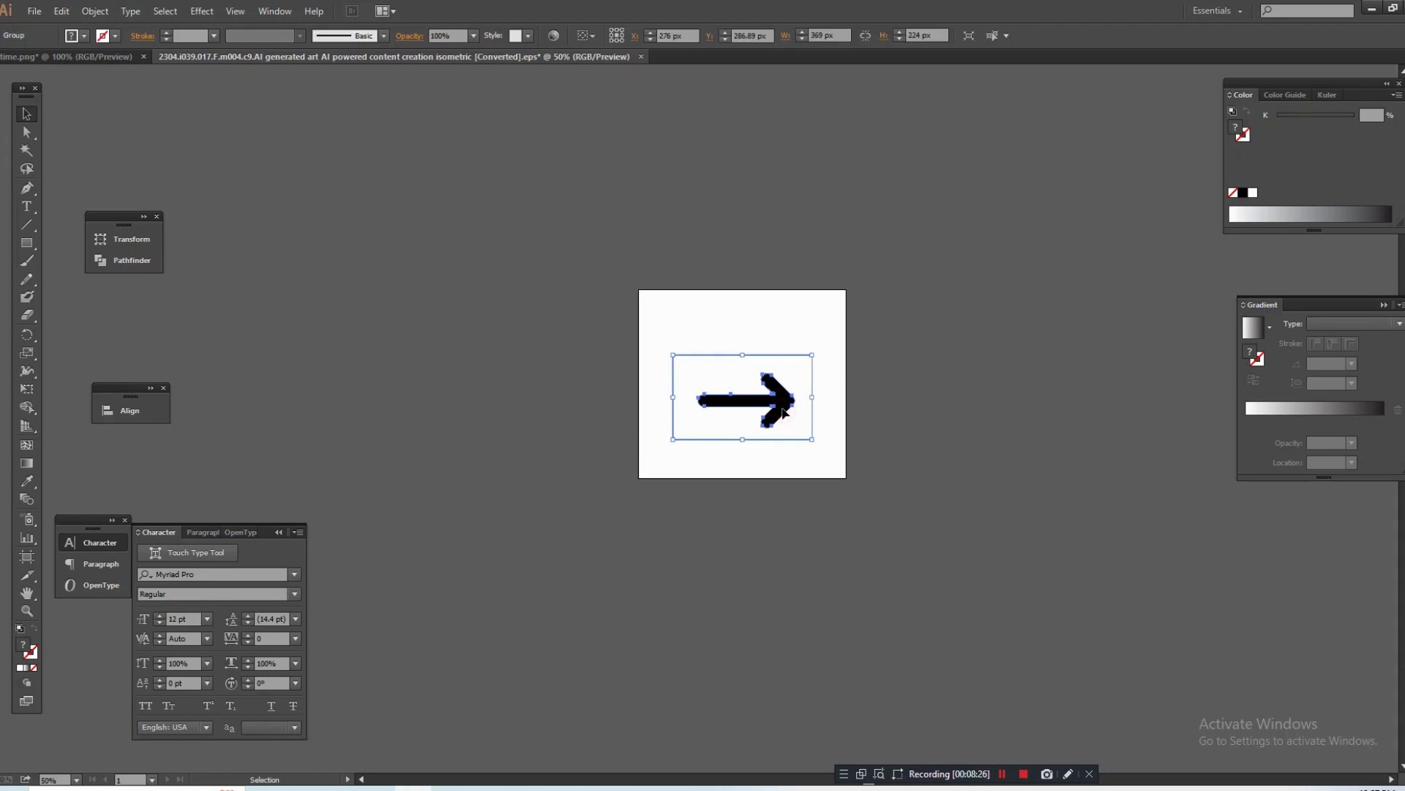
right_click(783, 412)
click(917, 495)
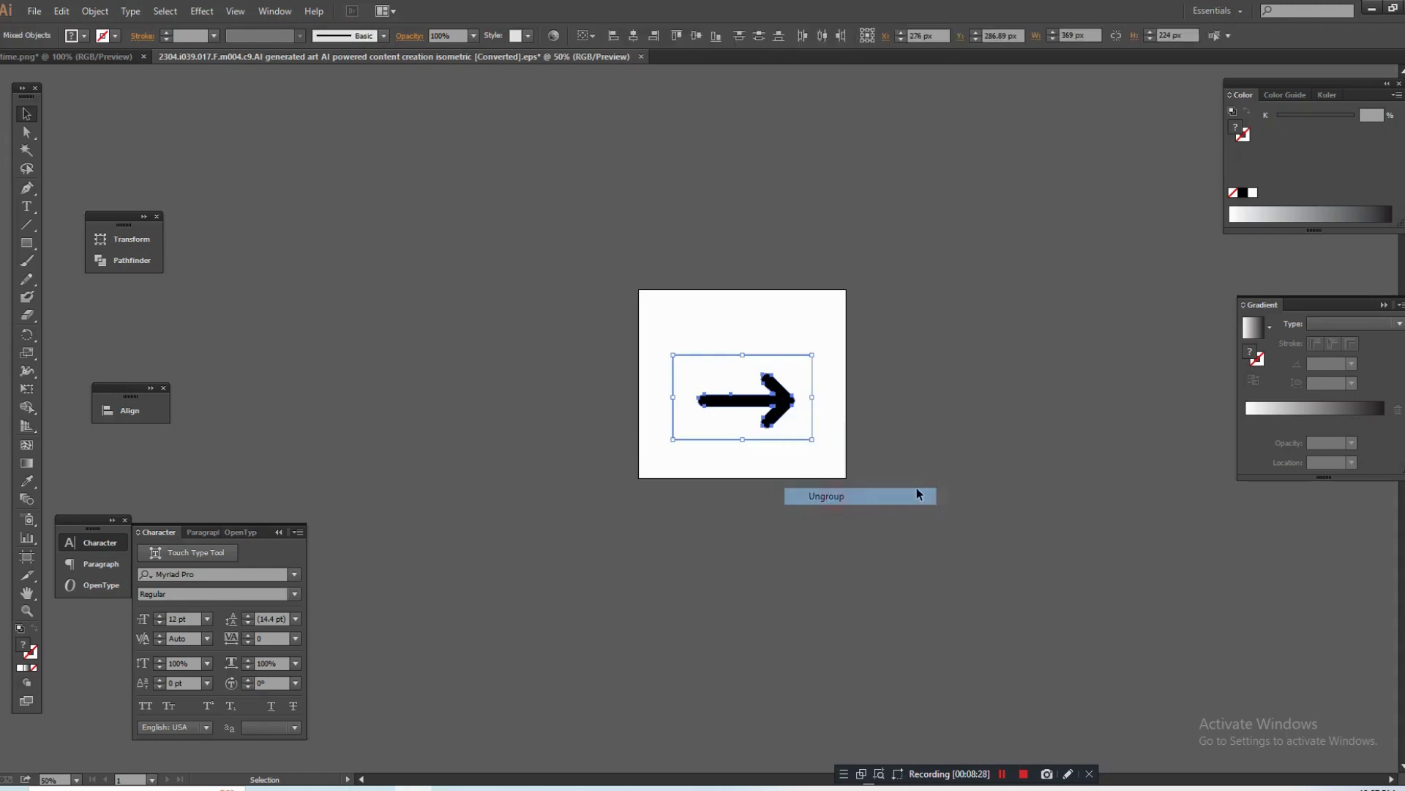
Isolate the black arrow path from its traced background and copy it.
click(798, 421)
key(a)
click(786, 410)
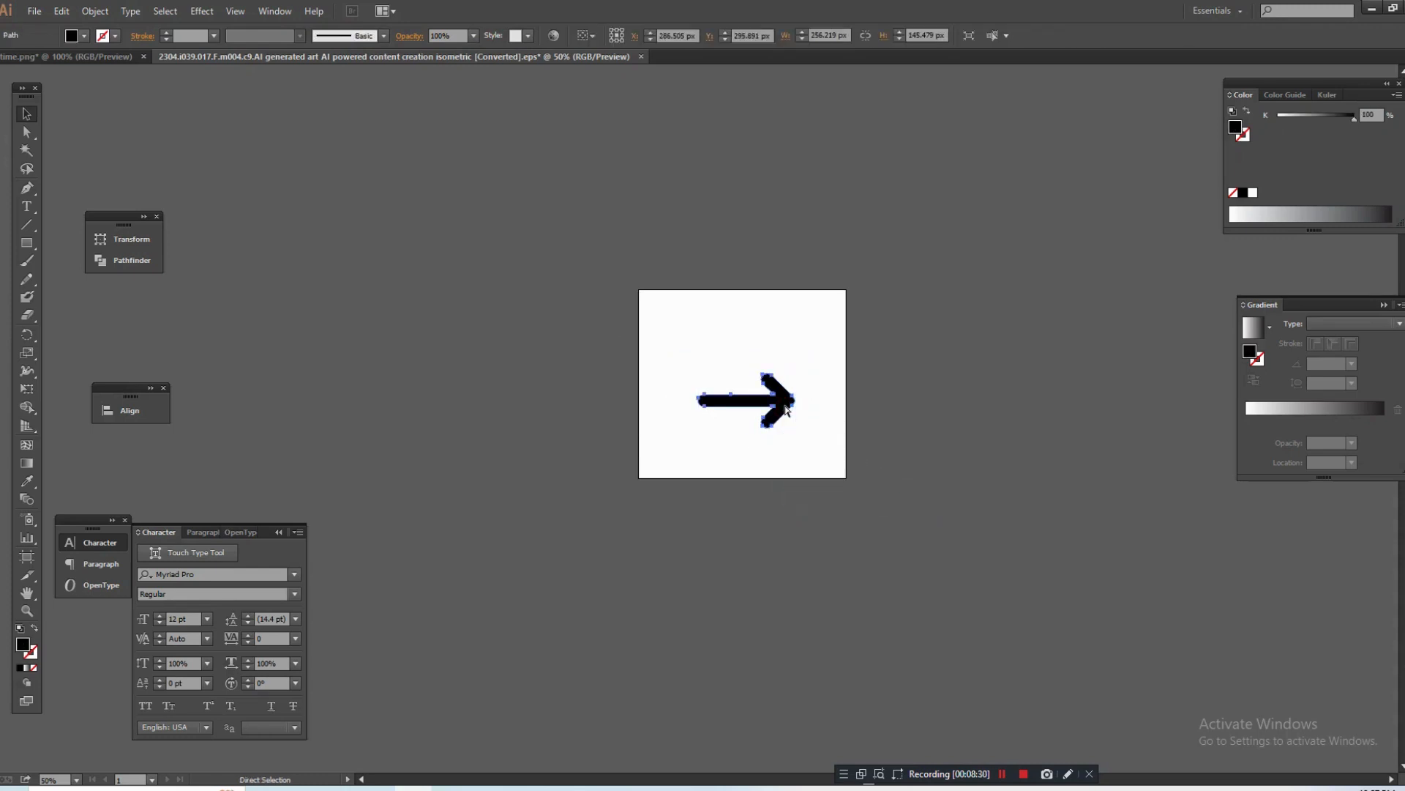
key(v)
click(634, 613)
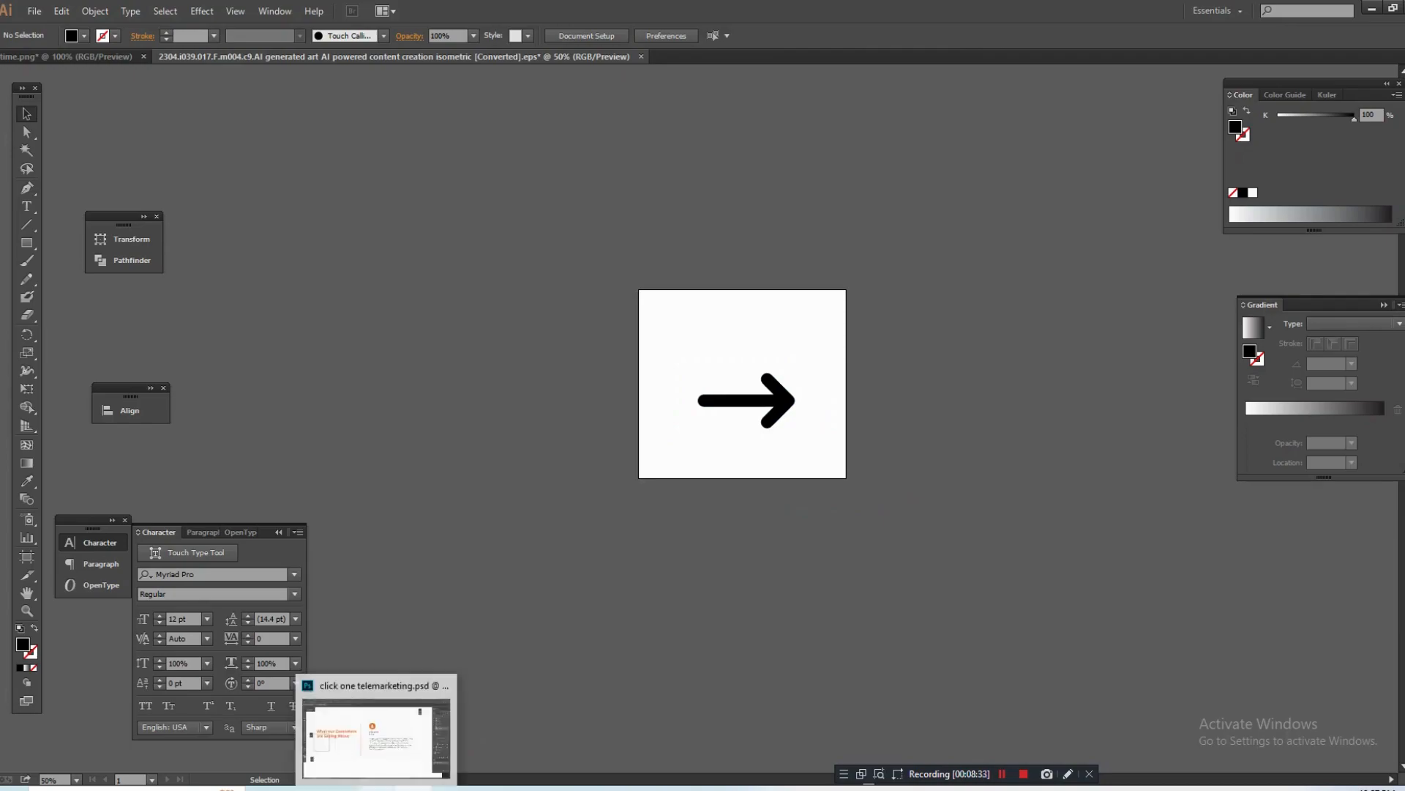
Switch to Photoshop, paste the arrow as a shape layer and place it below the testimonial paragraph.
click(377, 725)
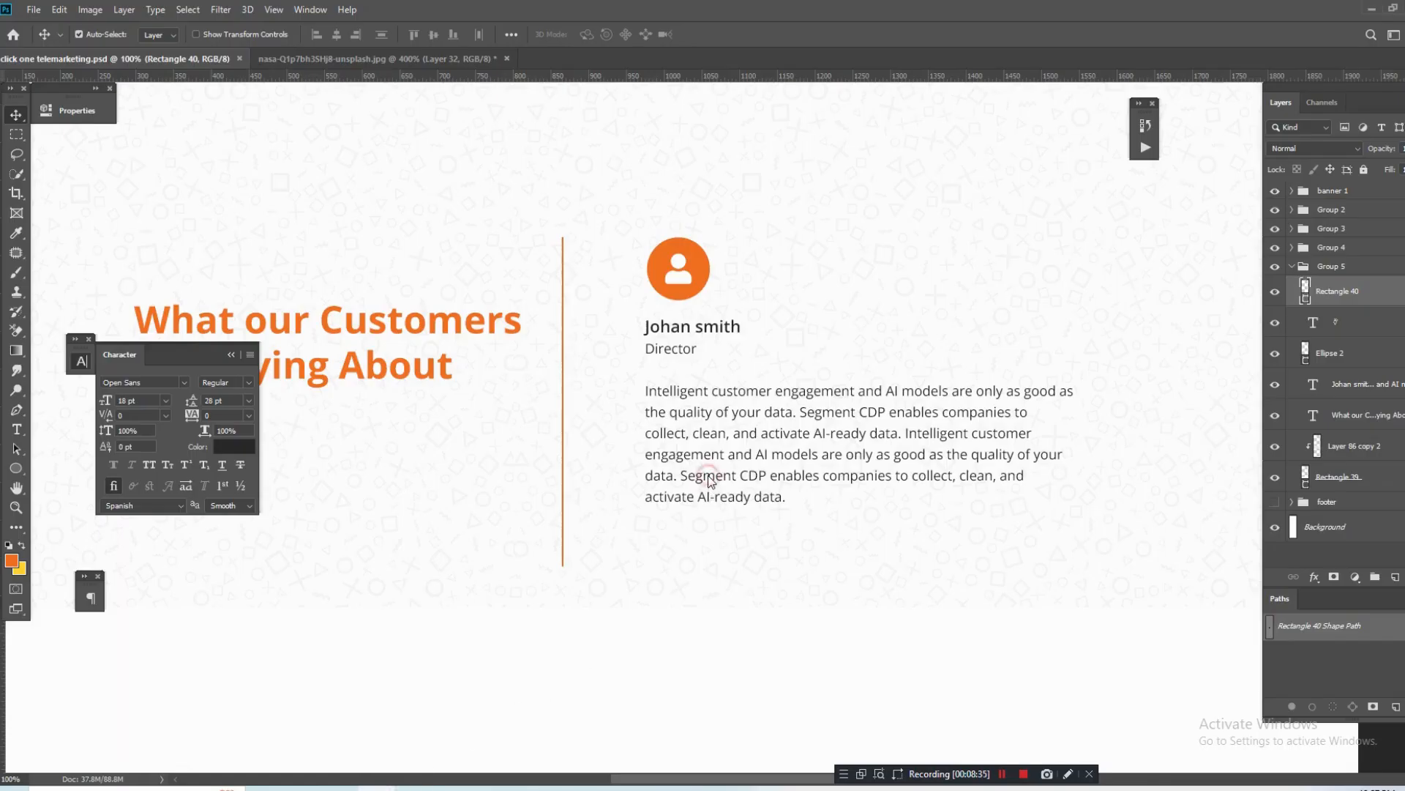
key(ctrl+v)
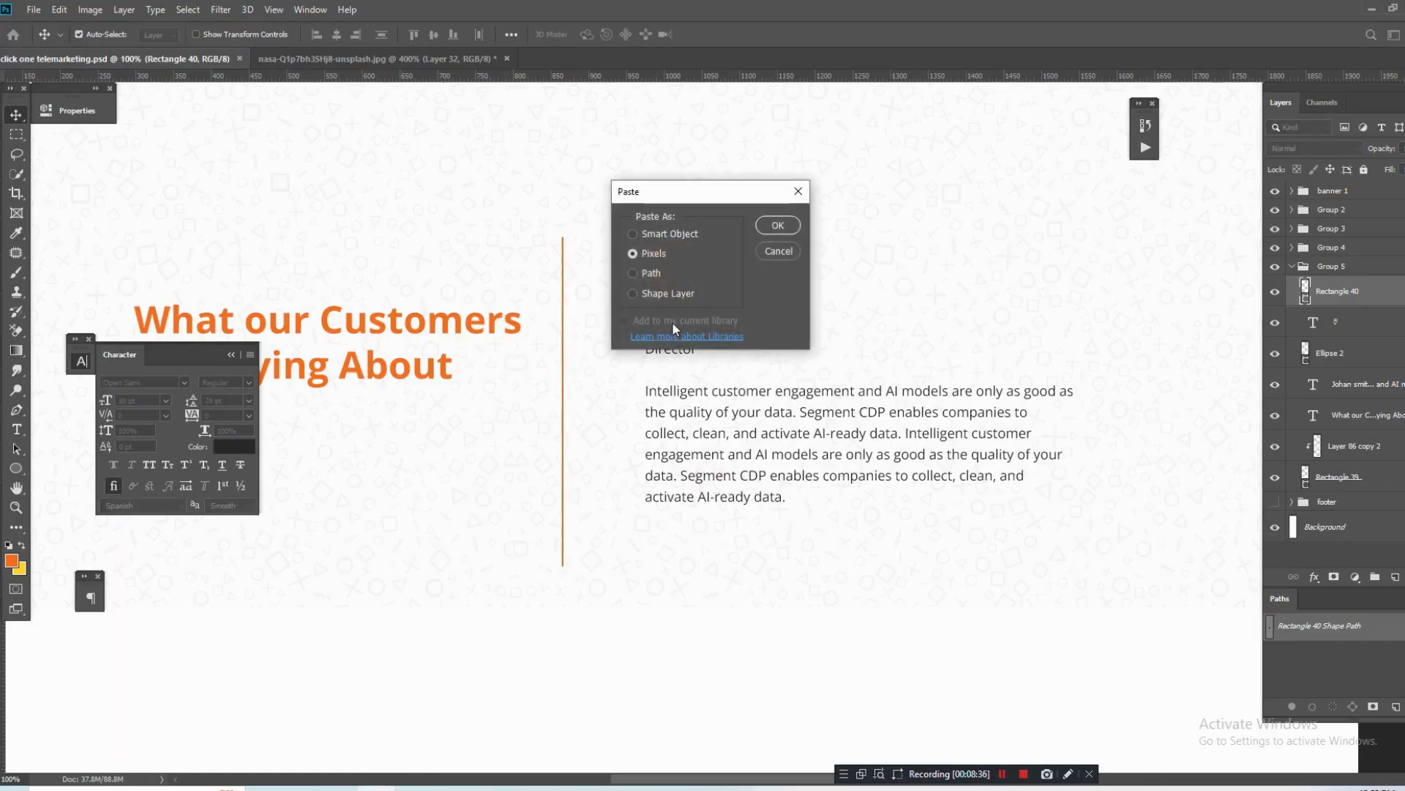
click(772, 226)
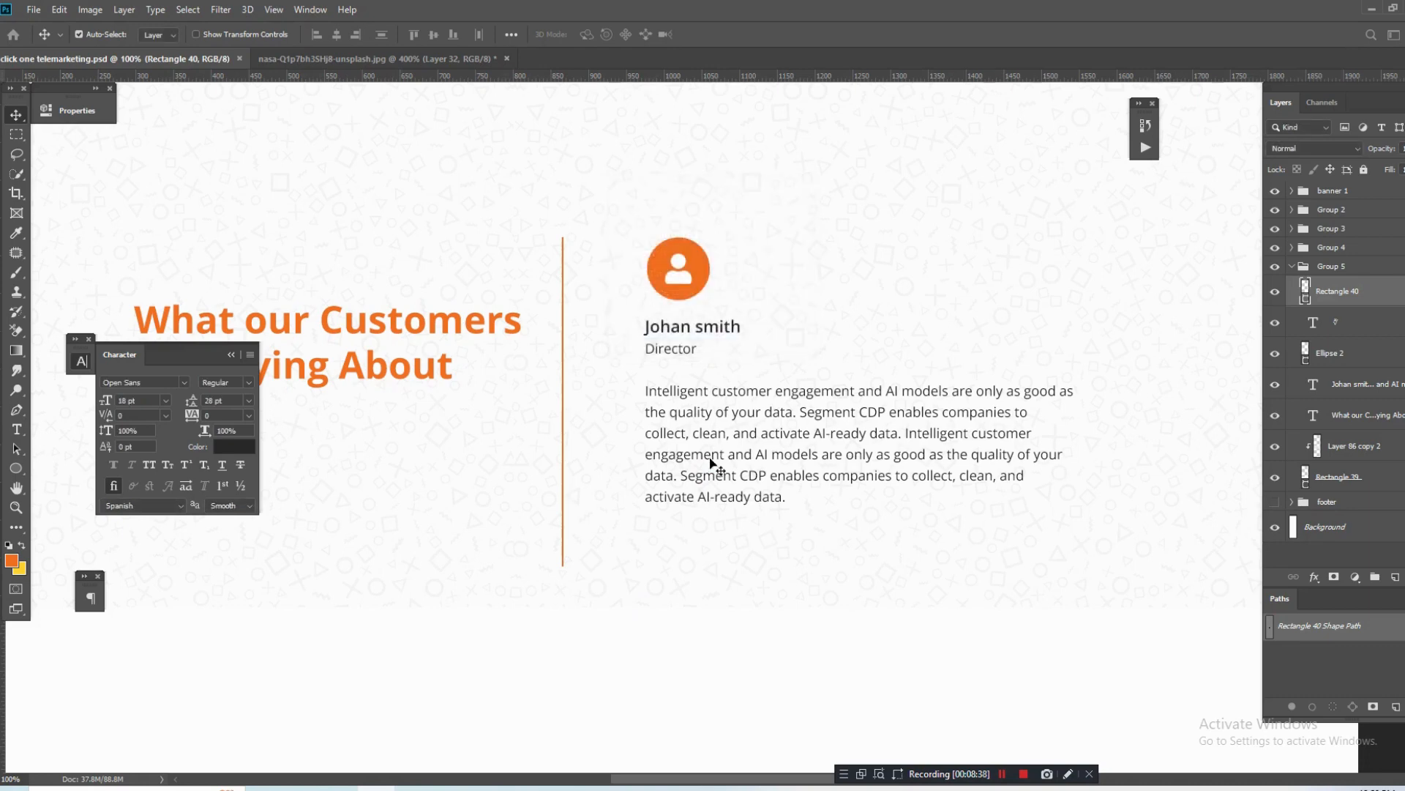
drag(647, 438, 718, 542)
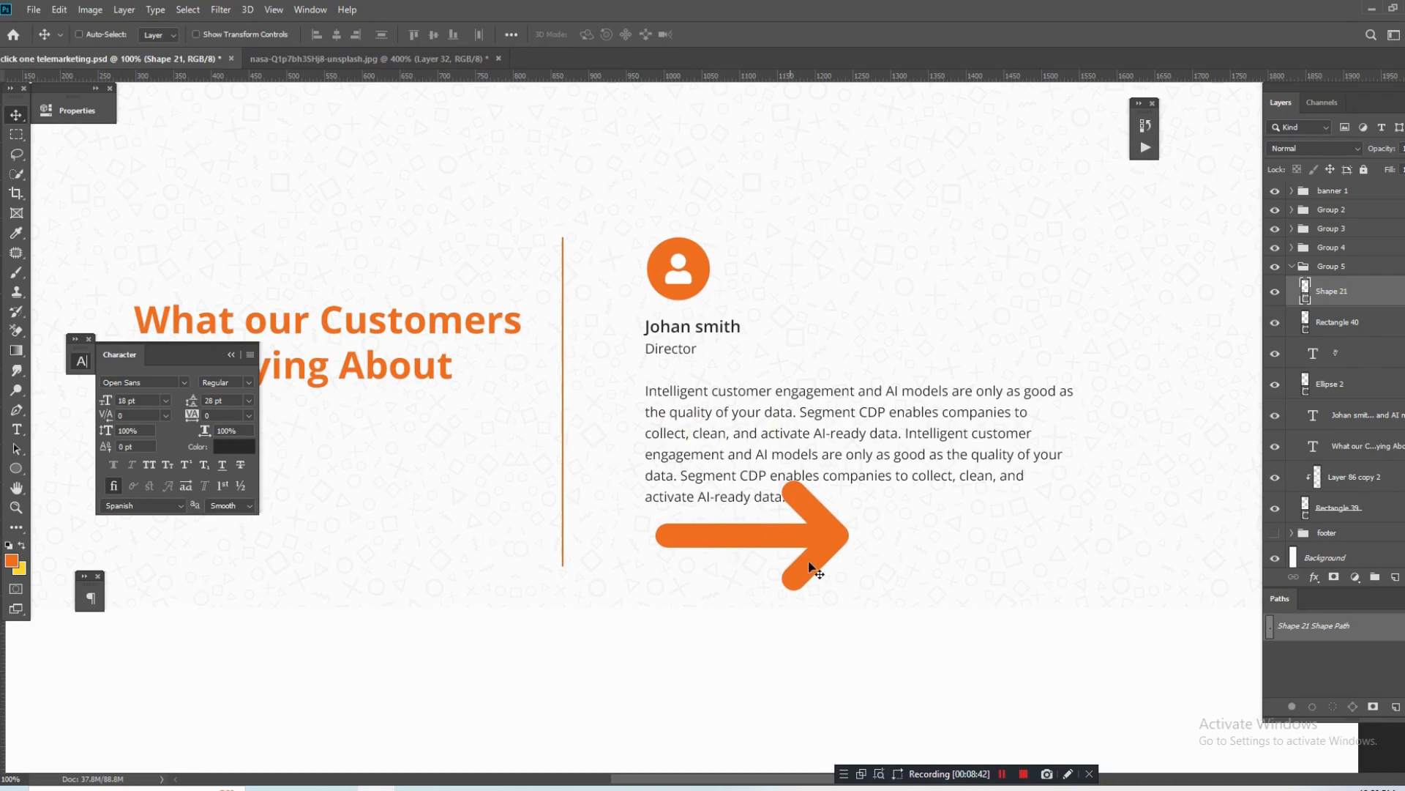
Scale the pasted arrow down proportionally to about 15% with Free Transform.
key(ctrl+t)
drag(851, 538, 687, 543)
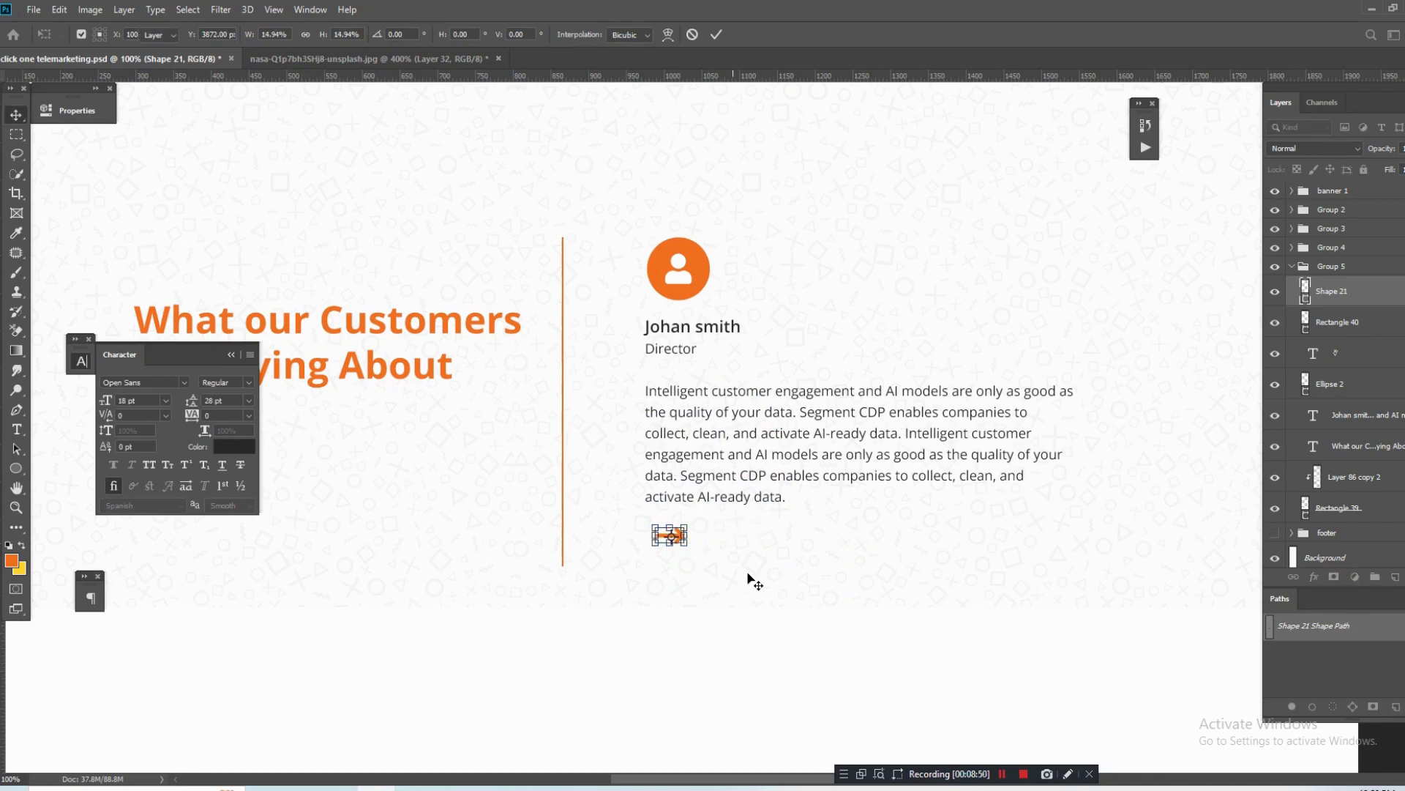
key(Return)
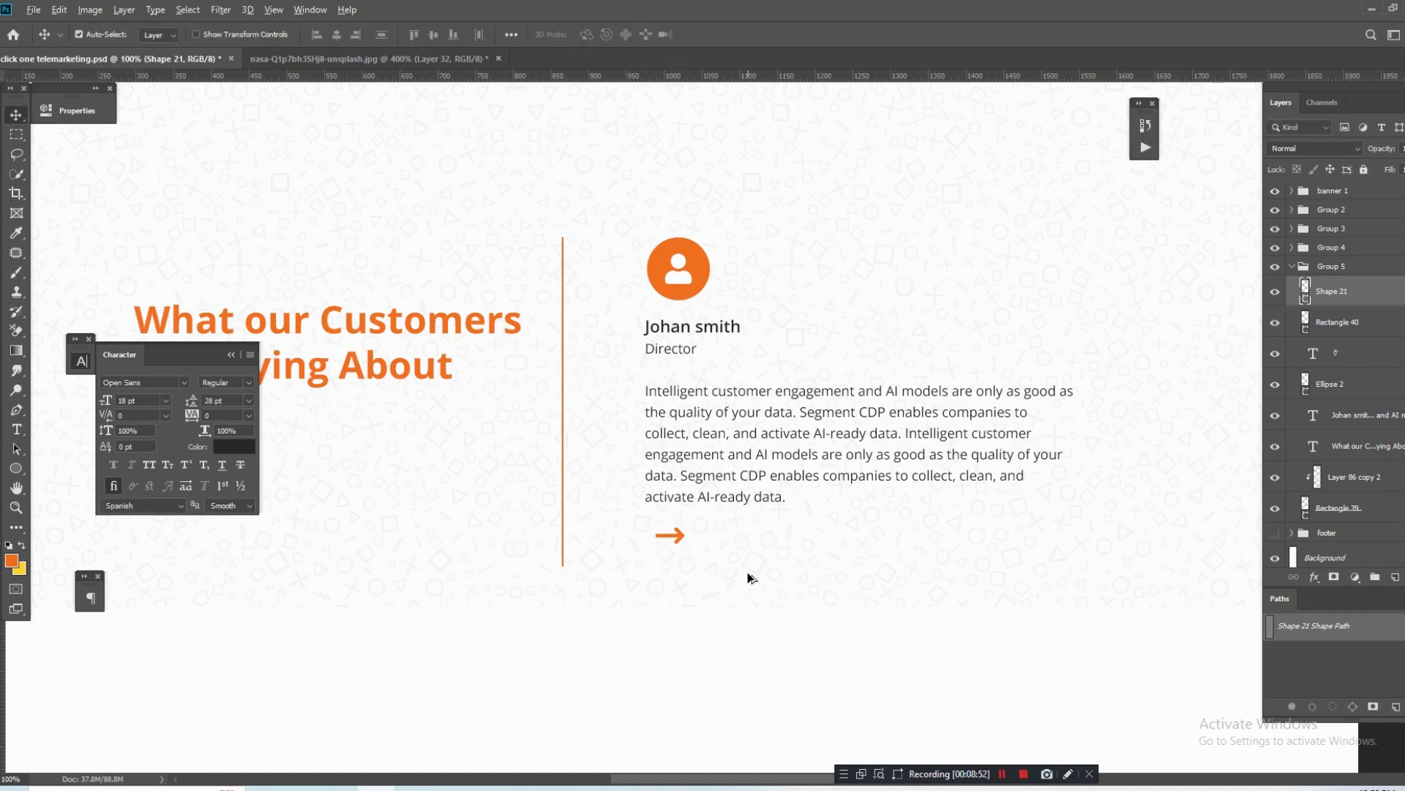
Duplicate the small arrow, move the copy beside the original's tail and flip it horizontally to point left.
key(ctrl+j)
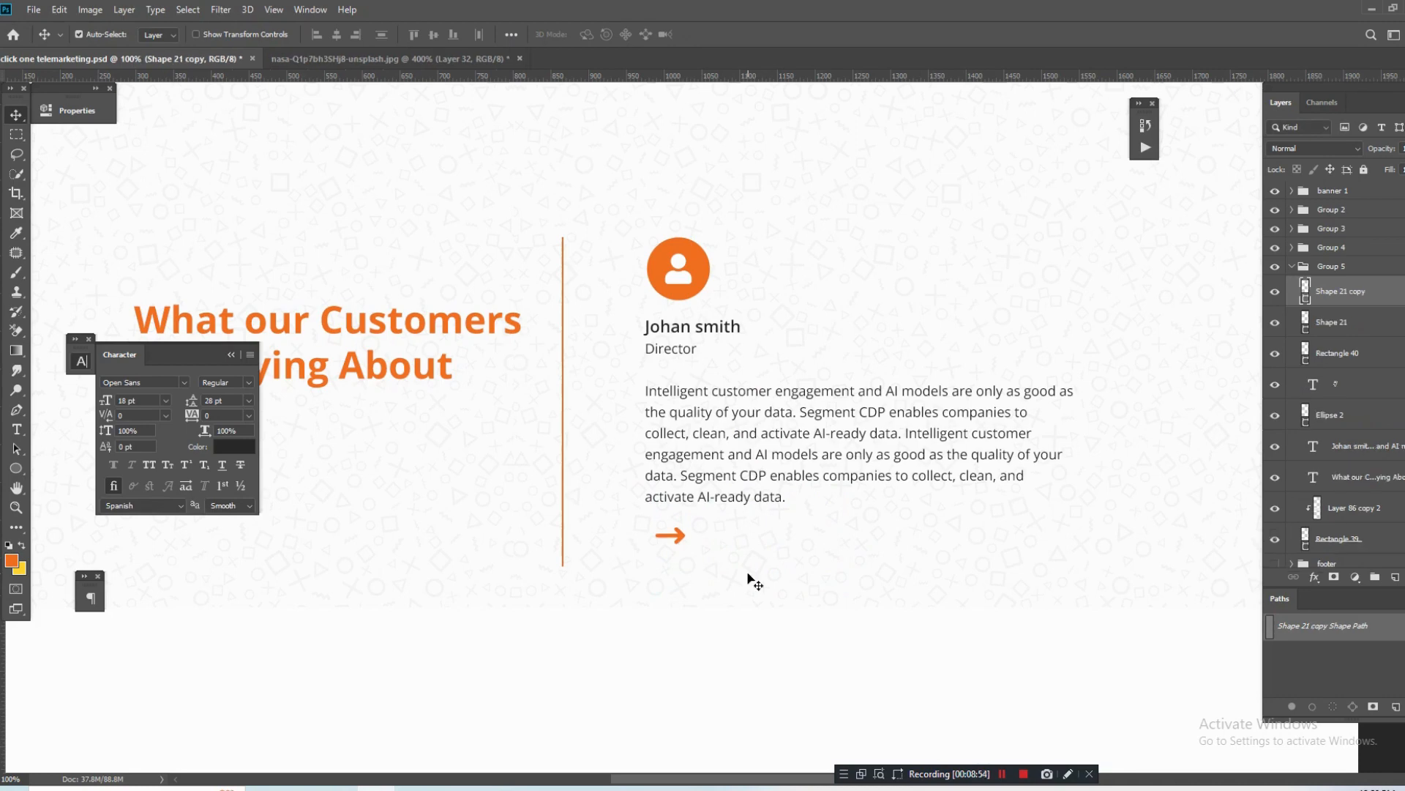
key(shift+Left)
key(shift+Left)
key(shift+Left)
key(ctrl+t)
right_click(648, 539)
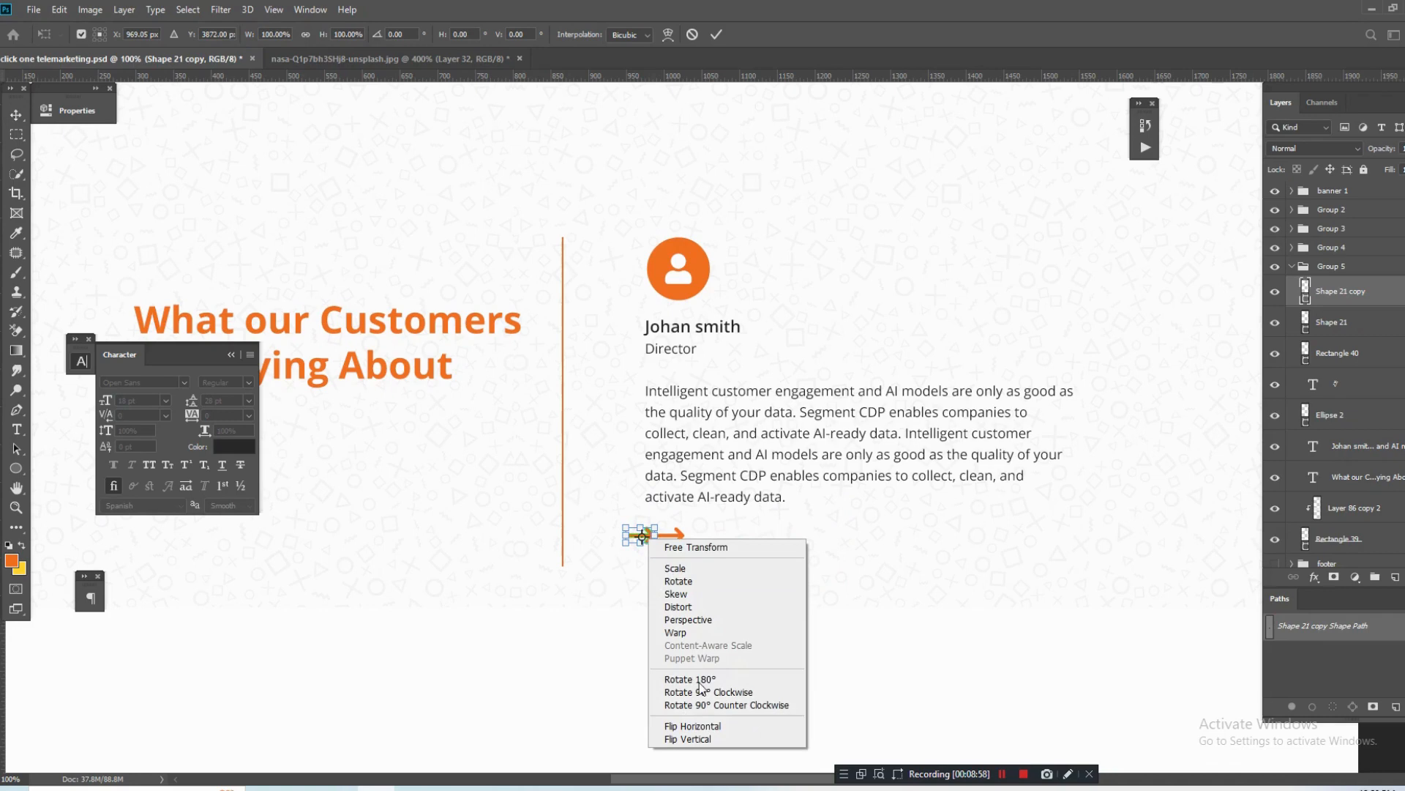
click(703, 726)
key(Return)
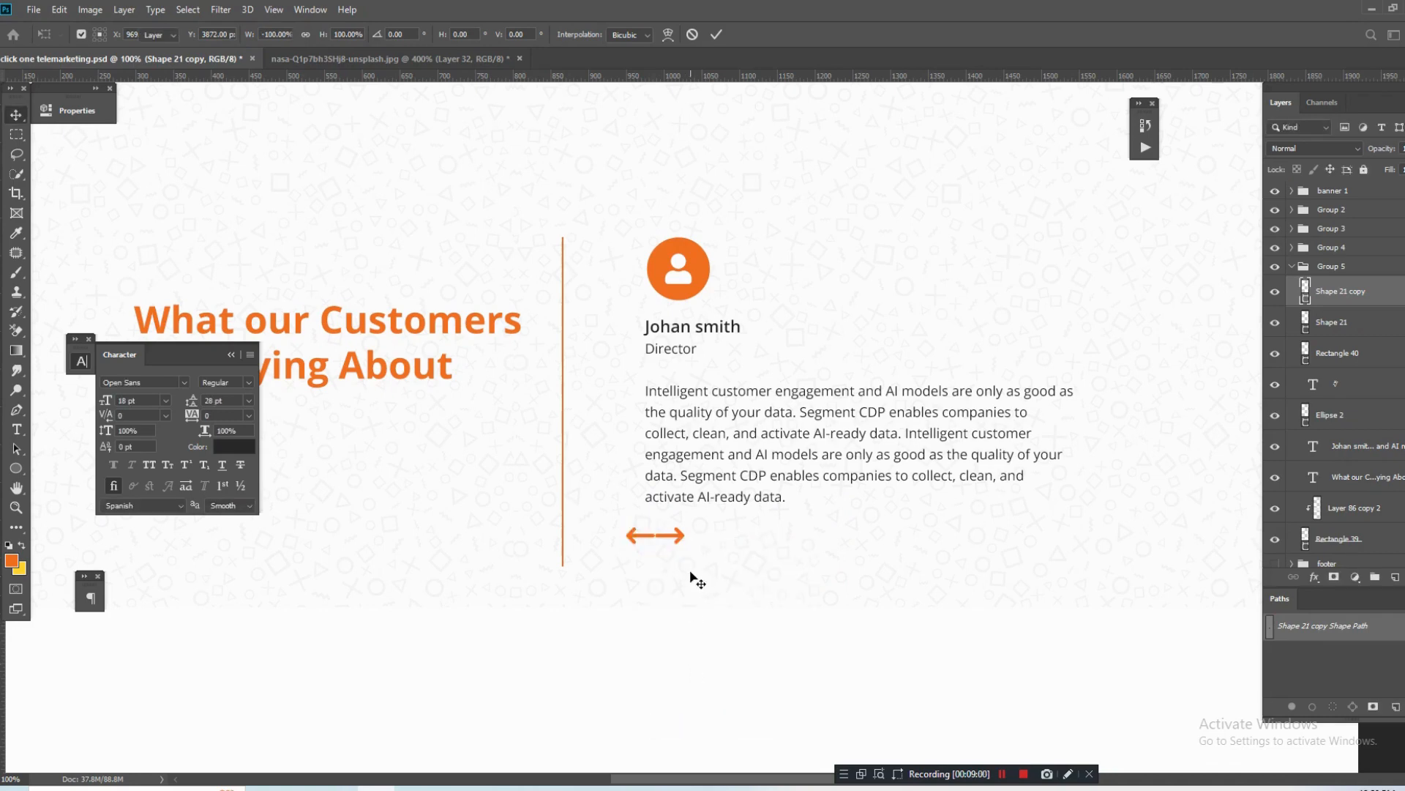
Select both arrows, show the guides and align the pair with the paragraph's left edge.
scroll(665, 547, up, 2)
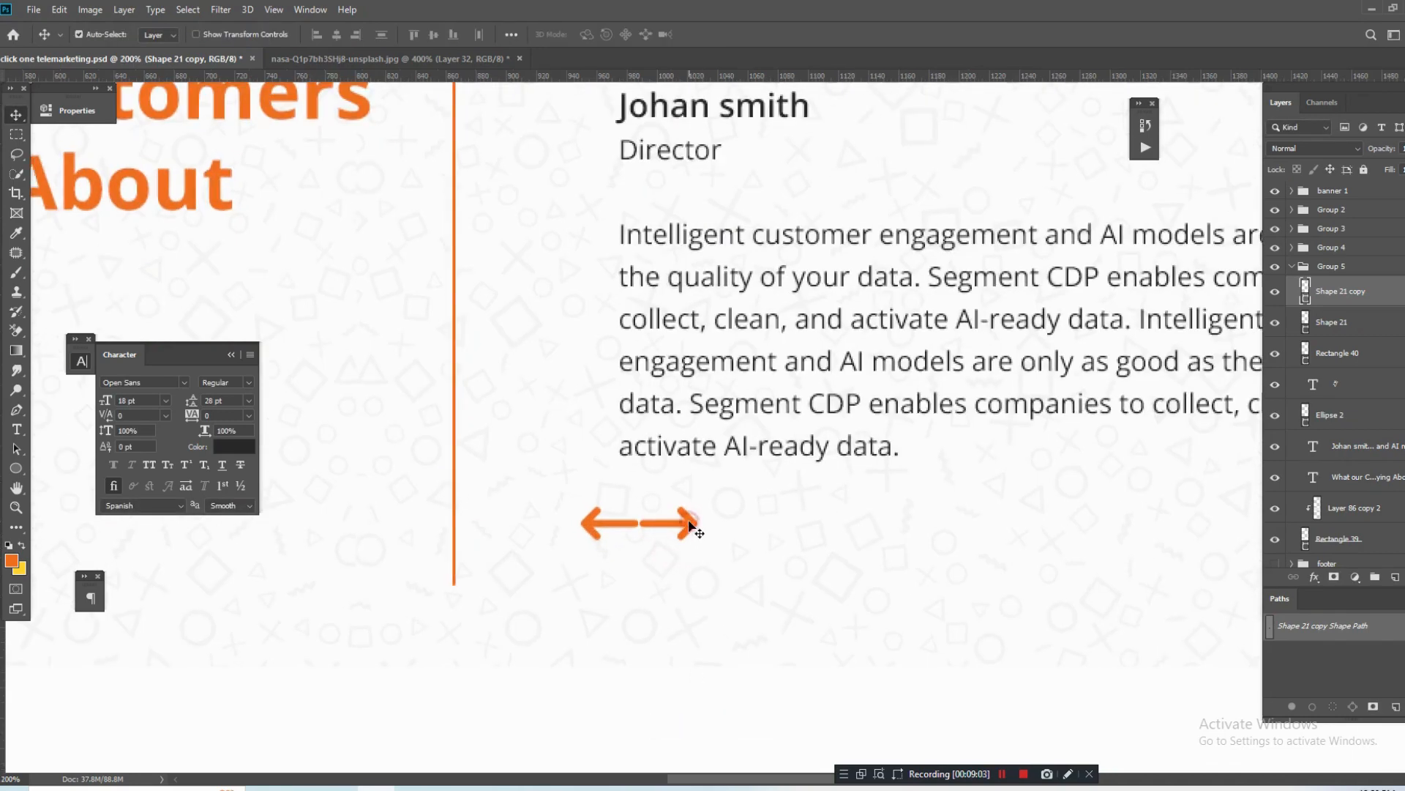
shift+click(692, 528)
drag(692, 529, 764, 527)
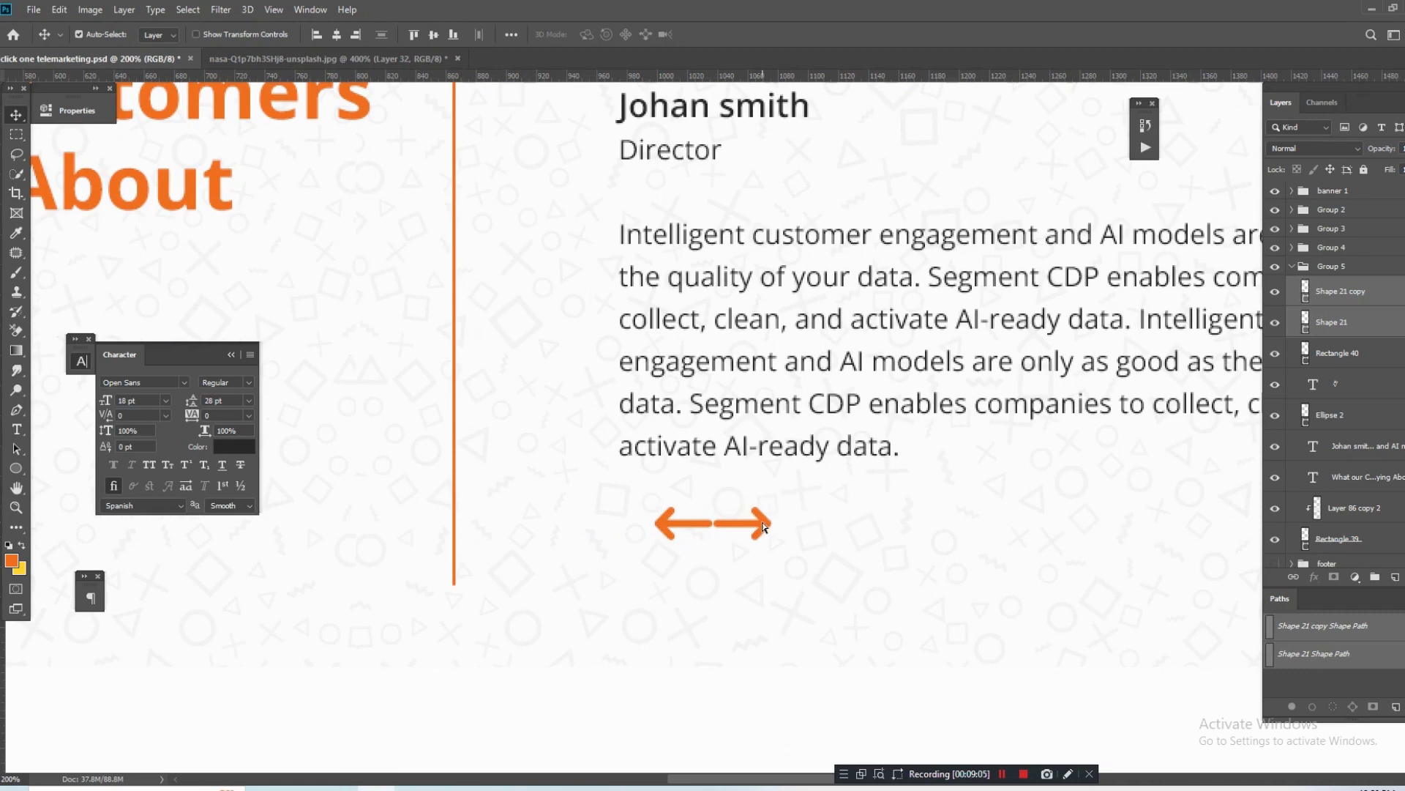
key(ctrl+semicolon)
key(shift+Left)
key(shift+Left)
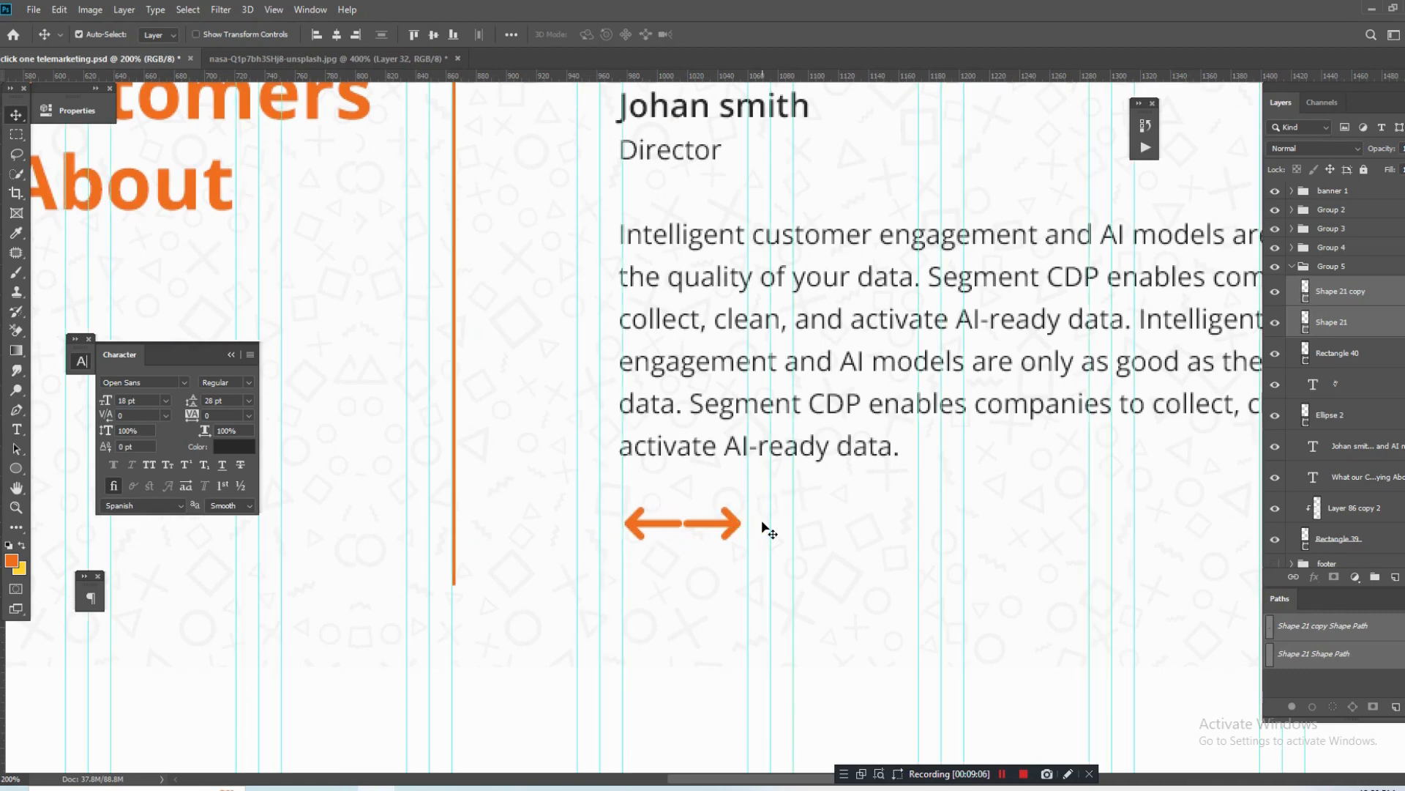
key(ctrl+minus)
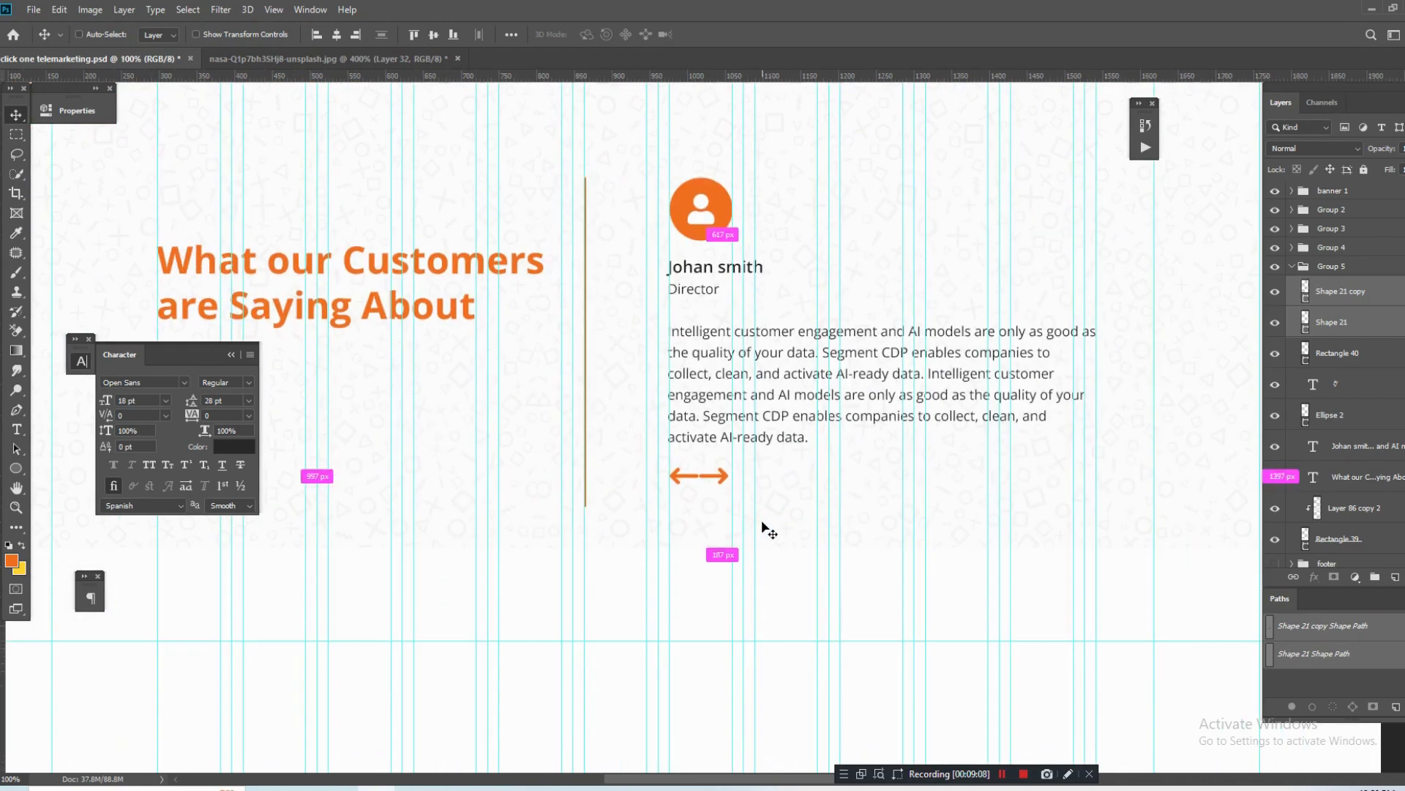
Hide the guides and shift the right-pointing arrow rightward to widen the gap between the arrows.
key(ctrl+semicolon)
ctrl+click(716, 626)
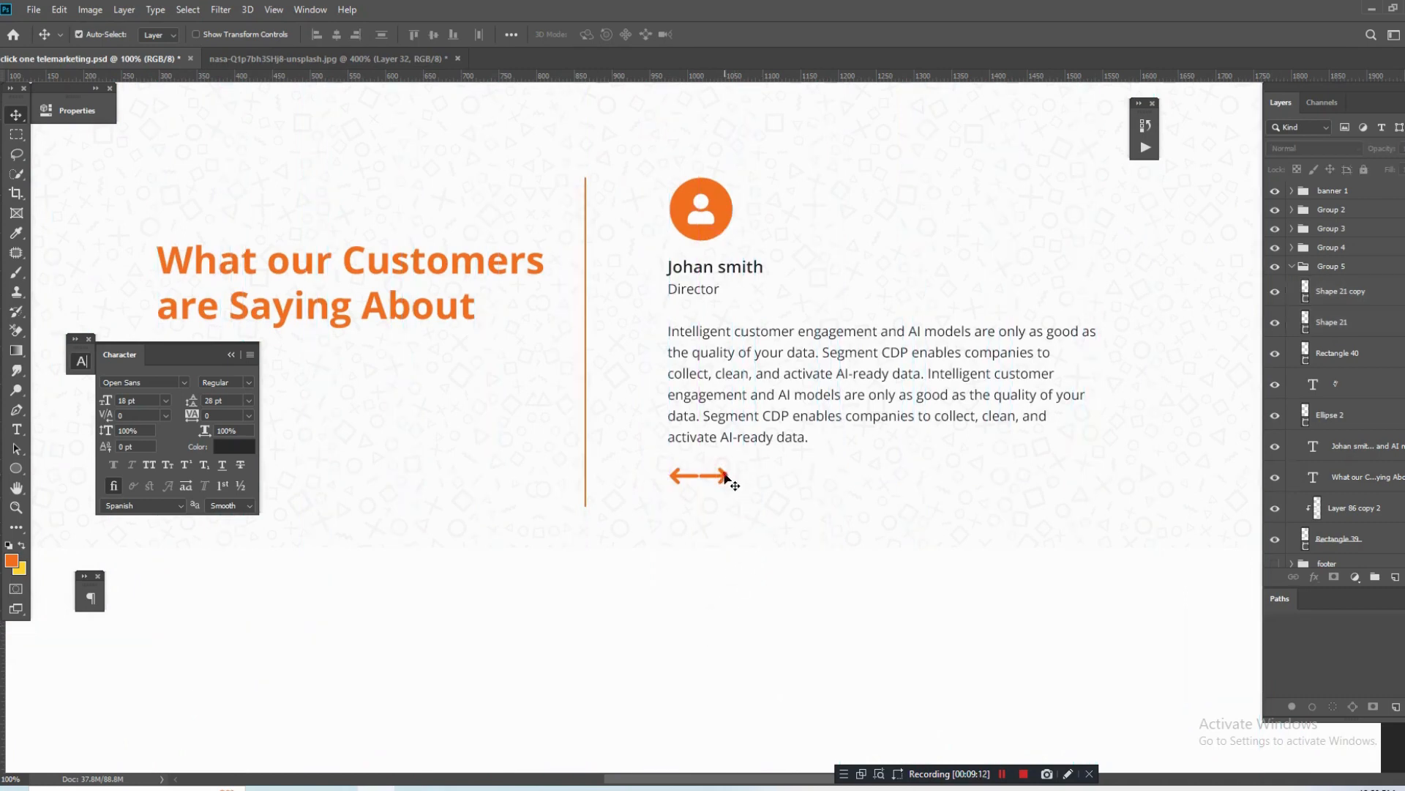
click(725, 478)
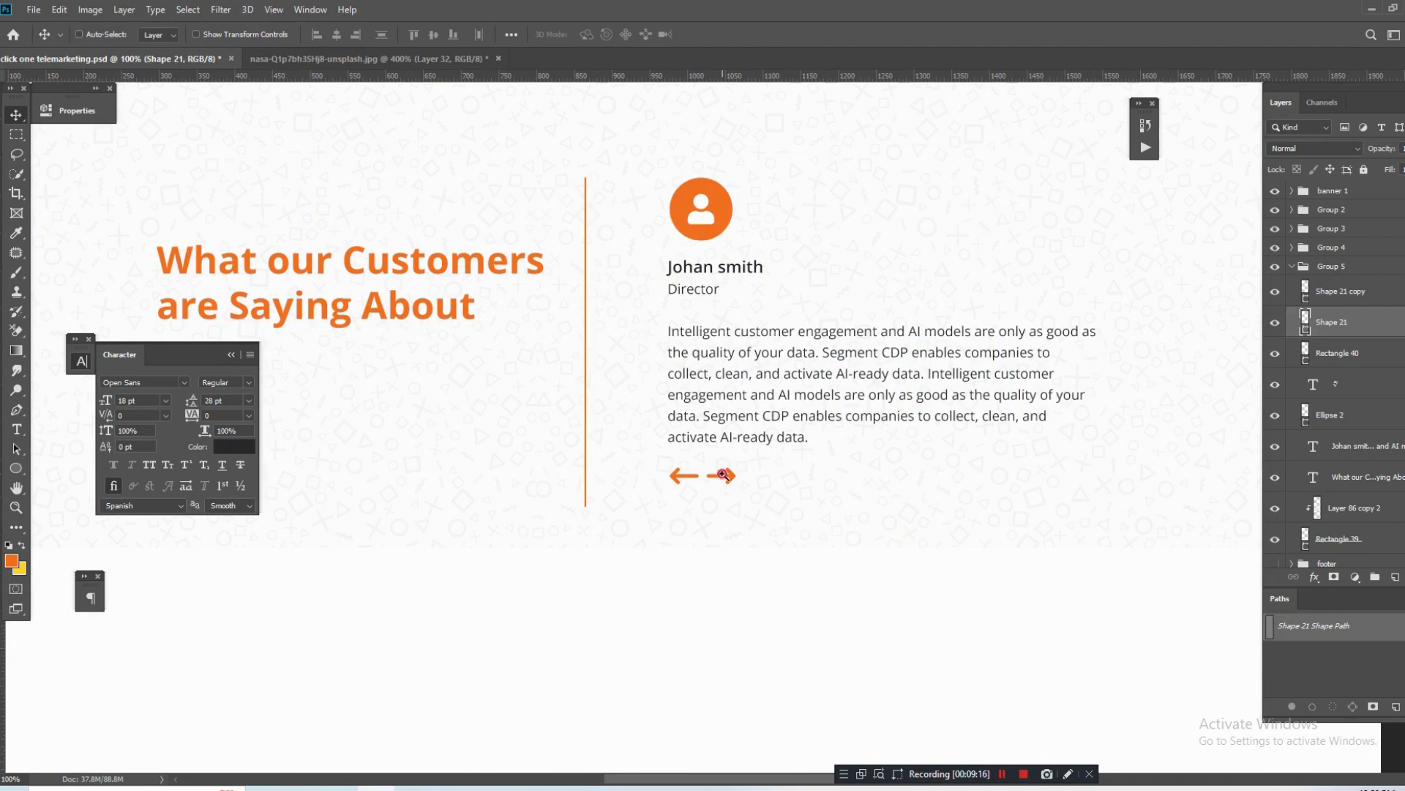
Scale both arrows down together with Free Transform, keeping their left end aligned with the paragraph.
scroll(721, 477, up, 1)
shift+click(628, 484)
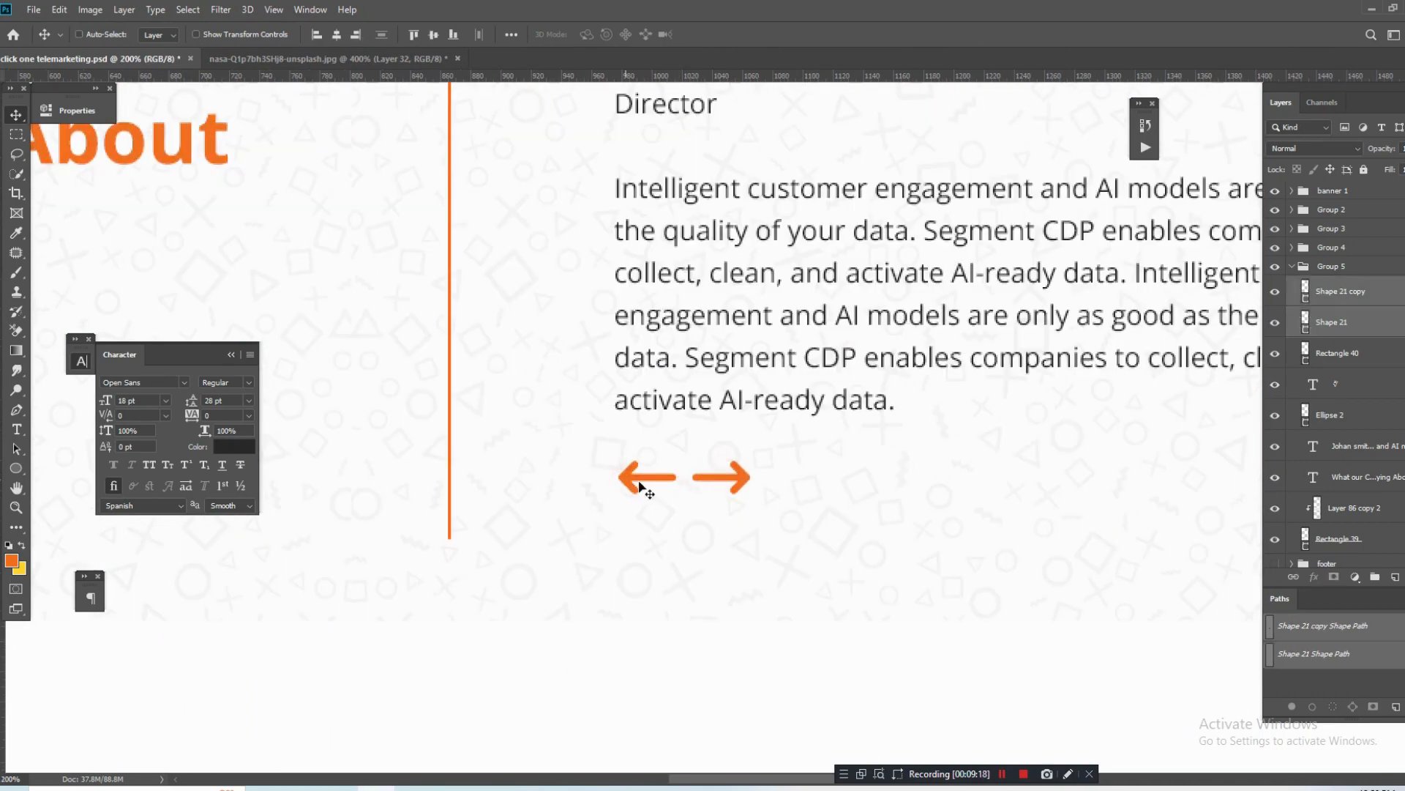
key(ctrl+t)
mouse_move(750, 479)
mouse_down()
mouse_move(679, 481)
mouse_move(731, 482)
mouse_up()
key(ctrl+z)
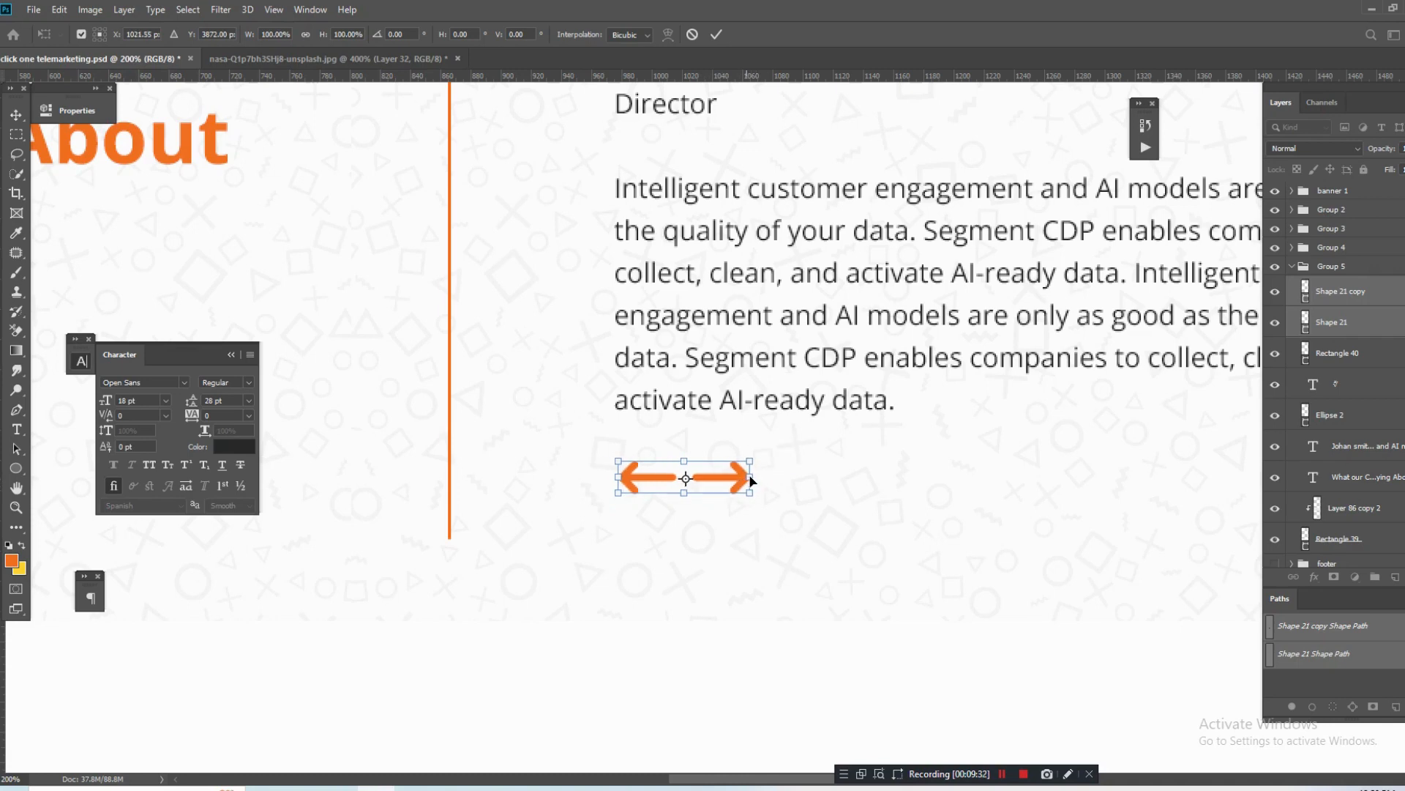
drag(753, 477, 713, 478)
key(Return)
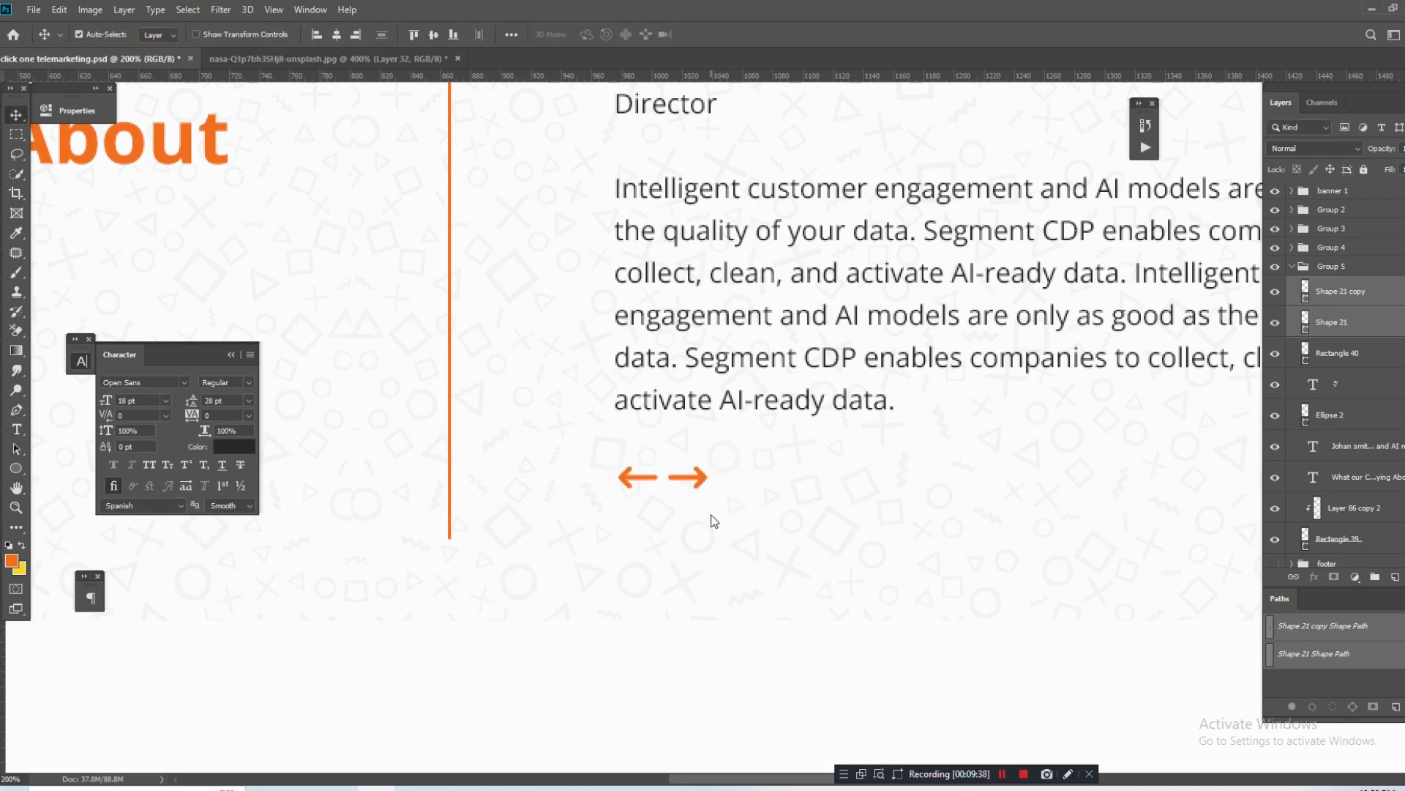
key(ctrl+minus)
key(ctrl)
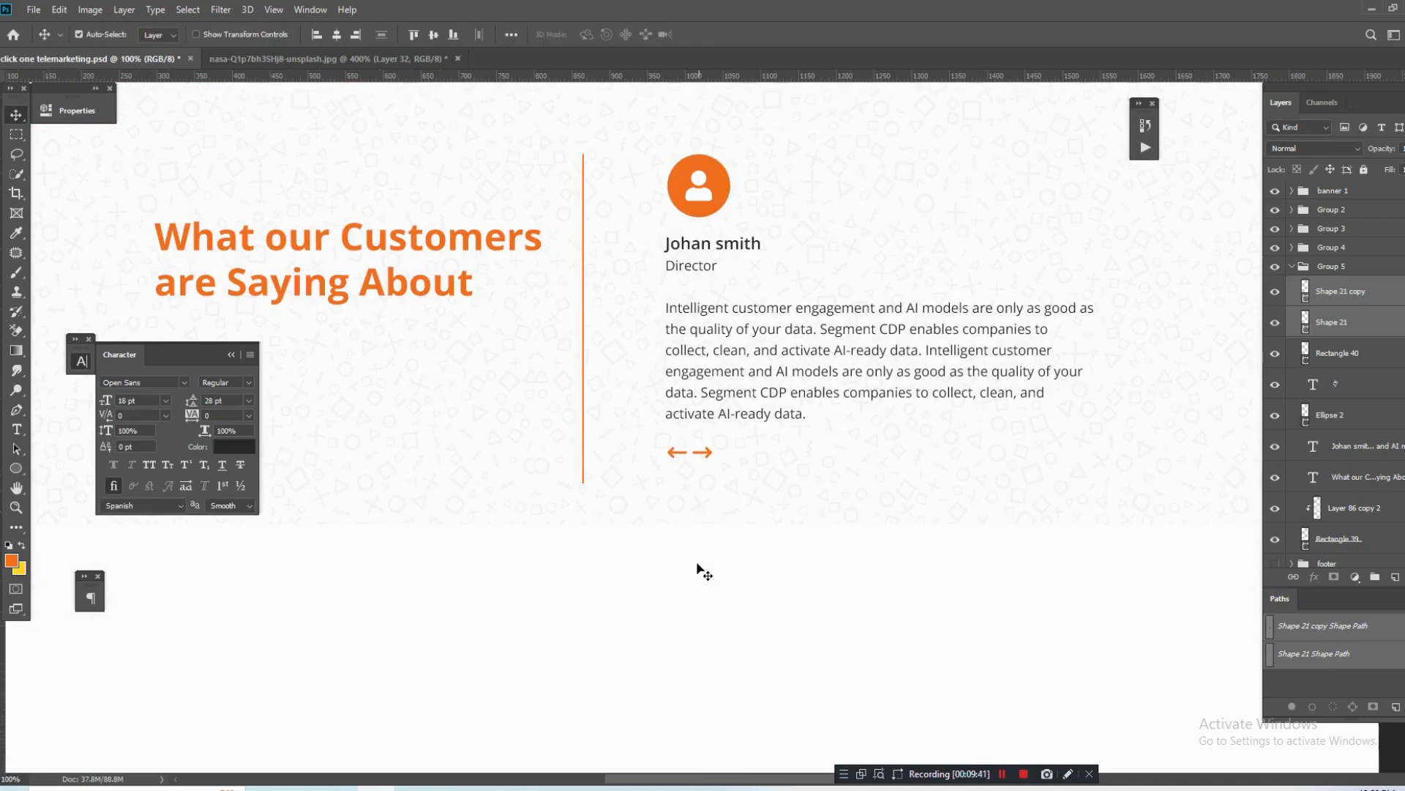
Move the orange vertical divider rightward until it overlaps the user icon and the arrow pair, with its upper end level with the icon.
click(696, 570)
scroll(691, 586, up, 3)
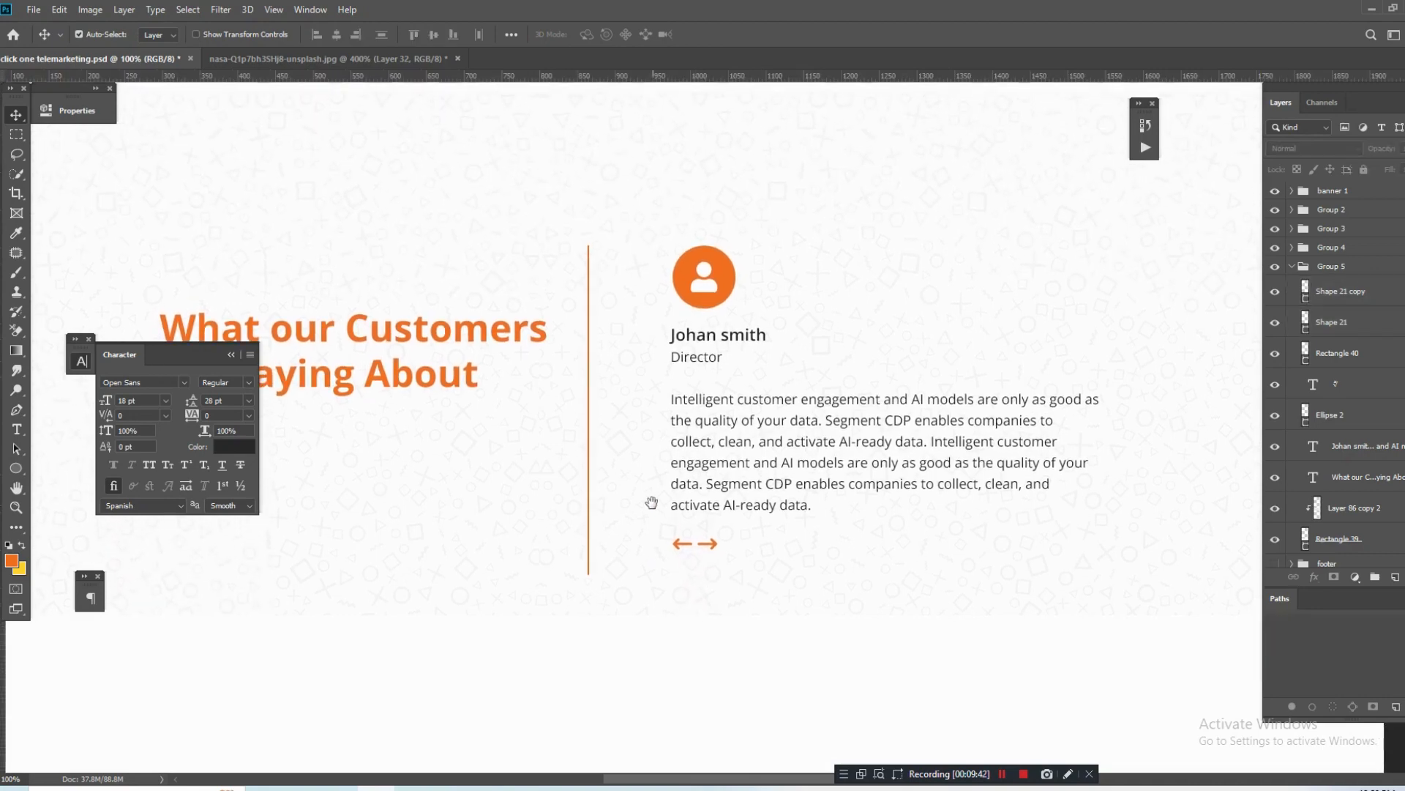
drag(588, 469, 603, 482)
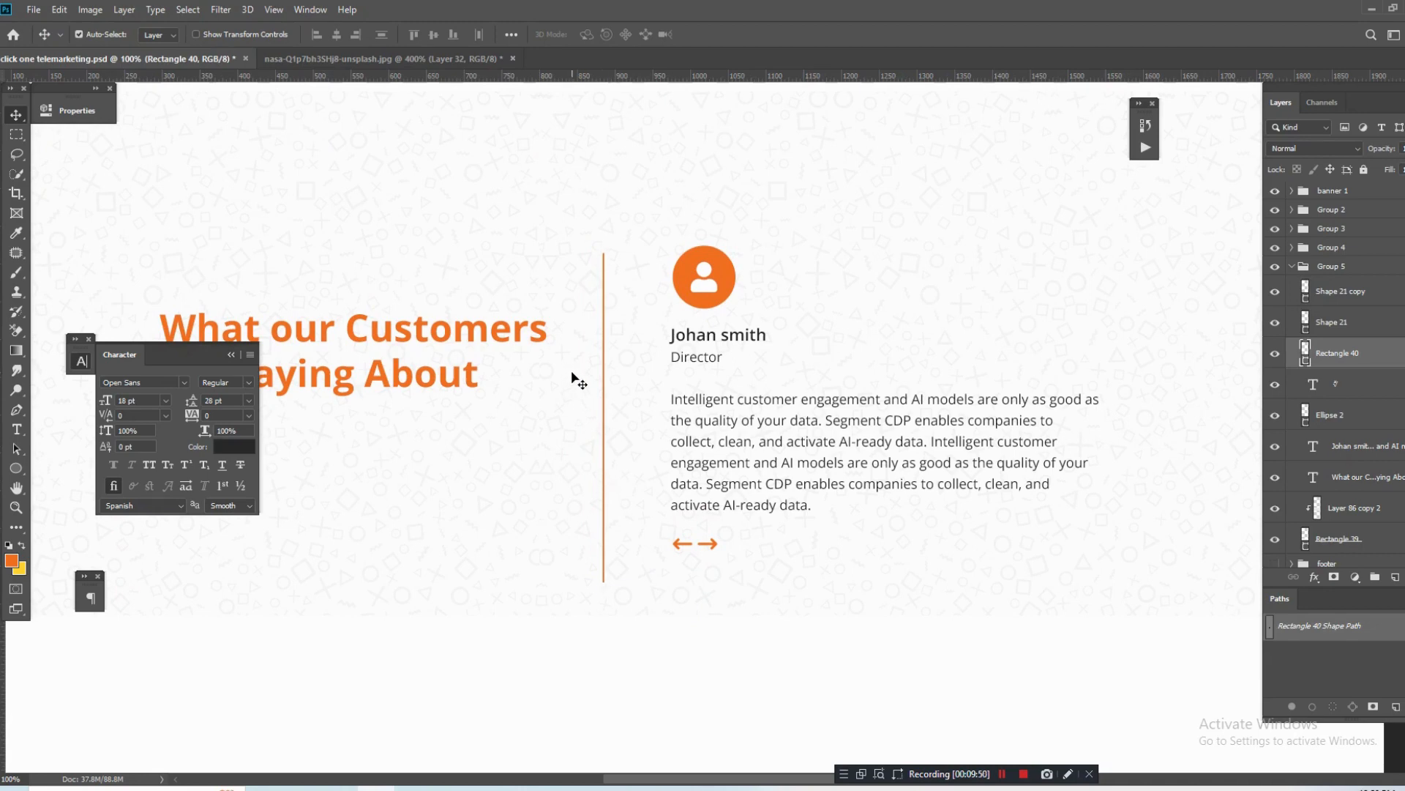
key(shift+Right)
key(shift+Right)
key(shift+Right)
key(shift+Right)
key(shift+Right)
key(shift+Right)
key(shift+Right)
key(shift+Right)
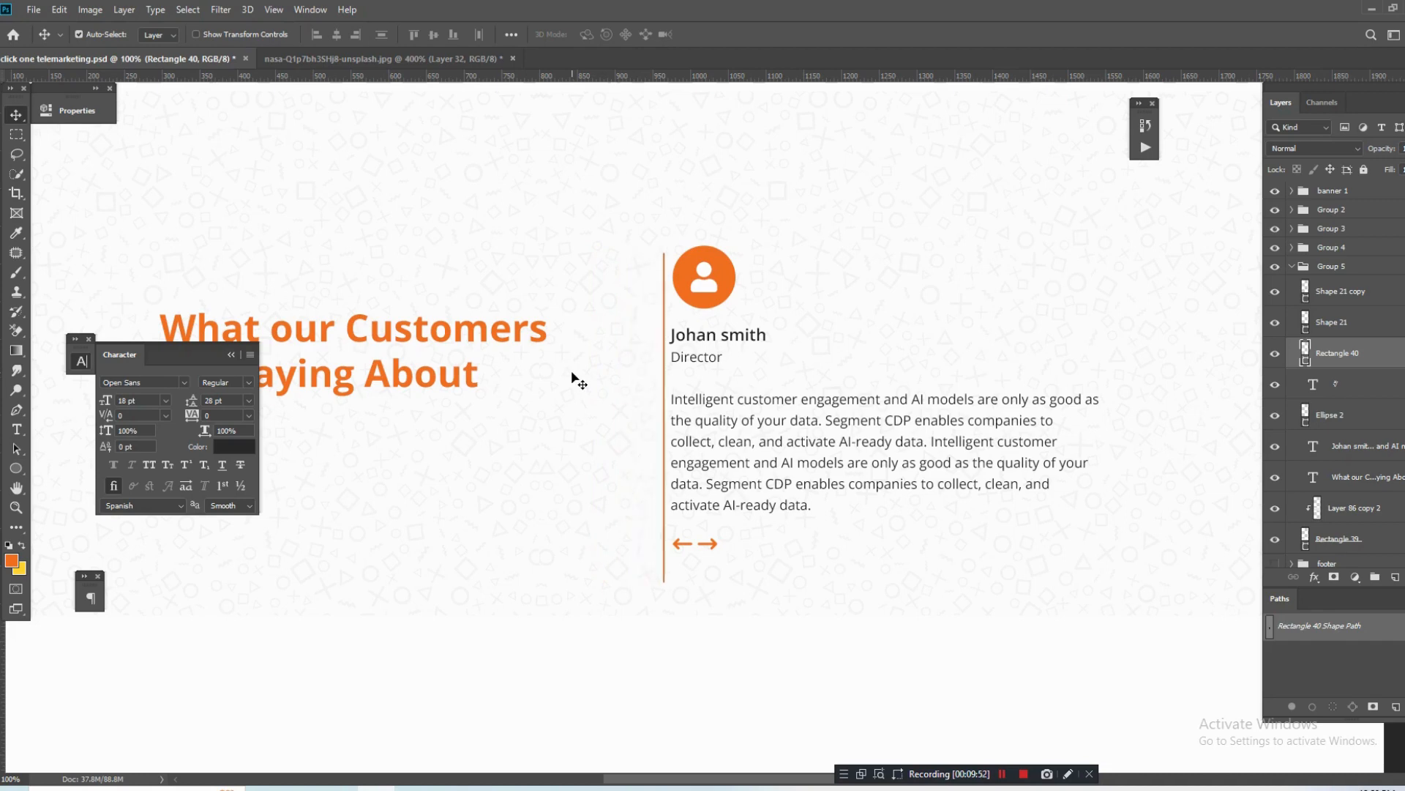
key(shift+Right)
key(shift+Right)
key(shift+Right)
key(shift+Right)
key(shift+Right)
Shorten the divider with Free Transform by raising its lower end to just below the arrow icons.
key(ctrl+t)
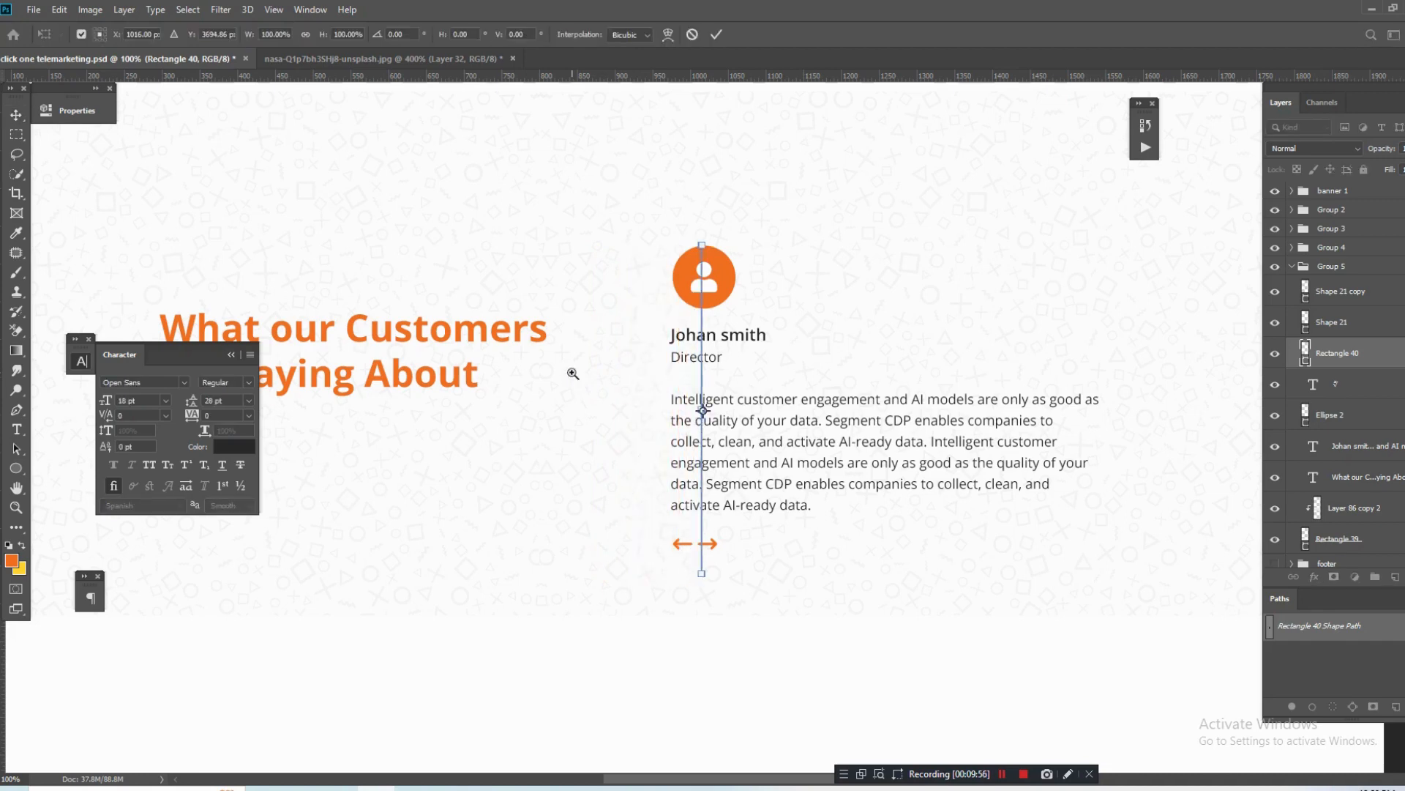
click(701, 586)
click(704, 586)
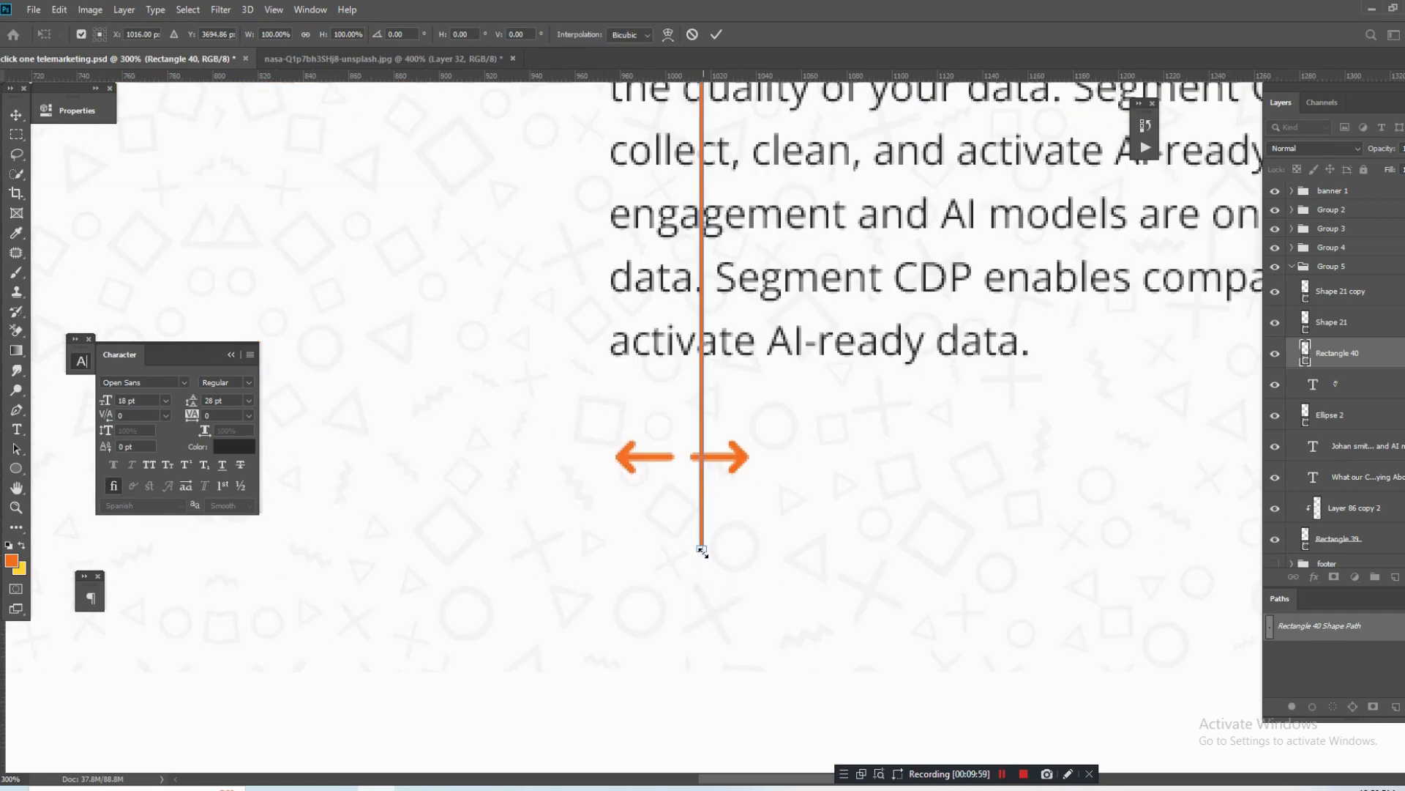
drag(701, 549, 701, 474)
key(Return)
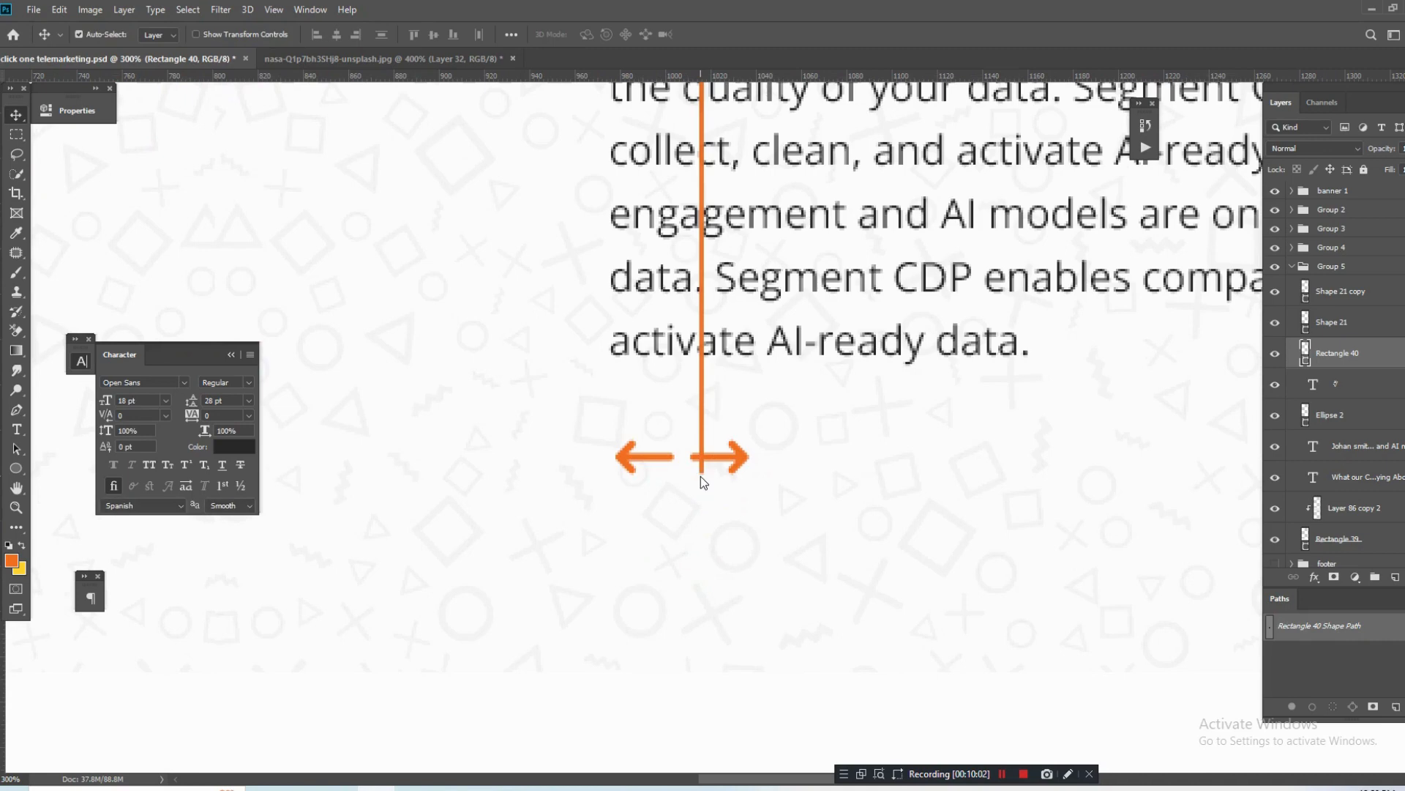
Move the shortened divider back leftward into the gap between the heading and the customer text.
key(shift+Left)
key(shift+Left)
key(shift+Left)
key(shift+Left)
key(shift+Left)
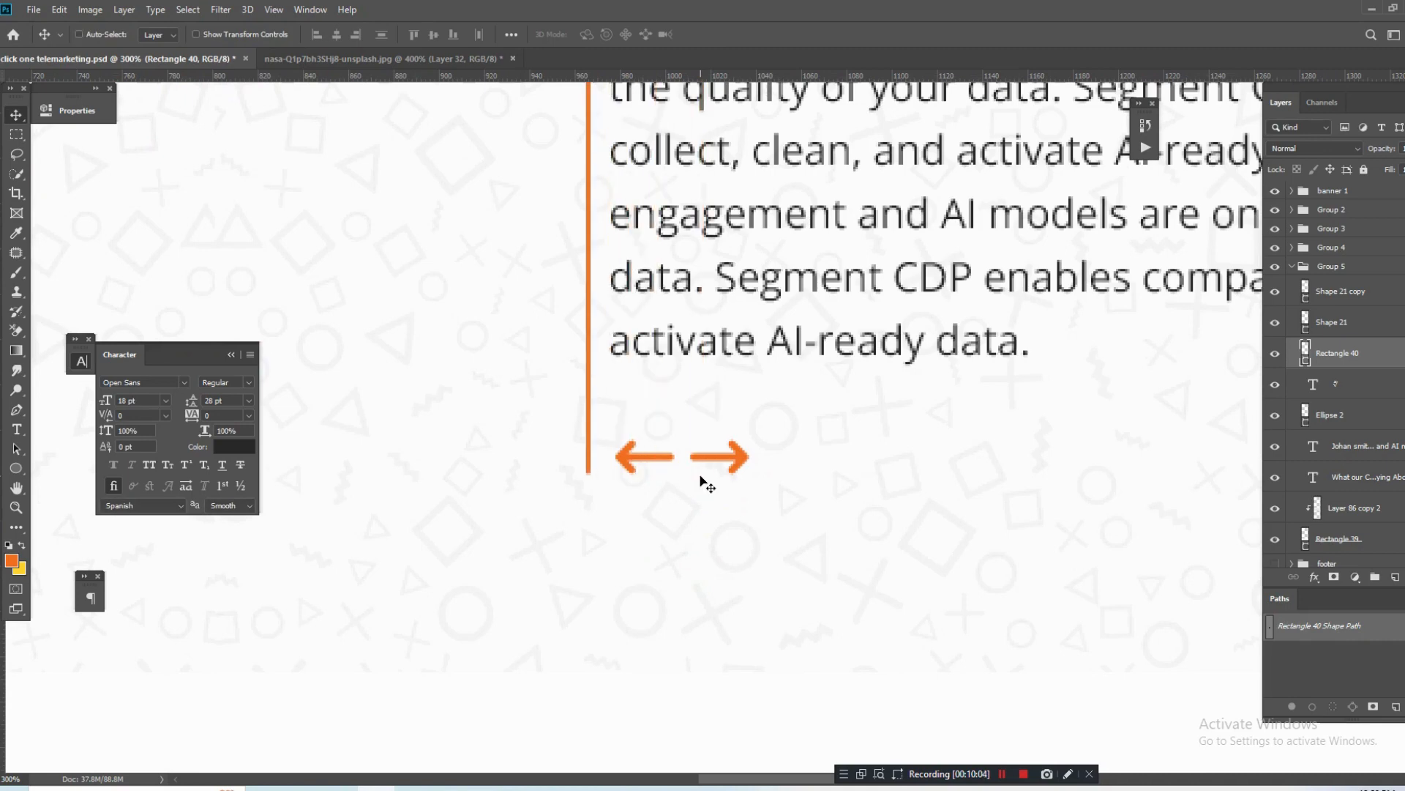
key(ctrl+minus)
key(ctrl+minus)
key(shift+Left)
key(shift+Left)
key(shift+Left)
key(shift+Left)
key(shift+Left)
key(shift+Left)
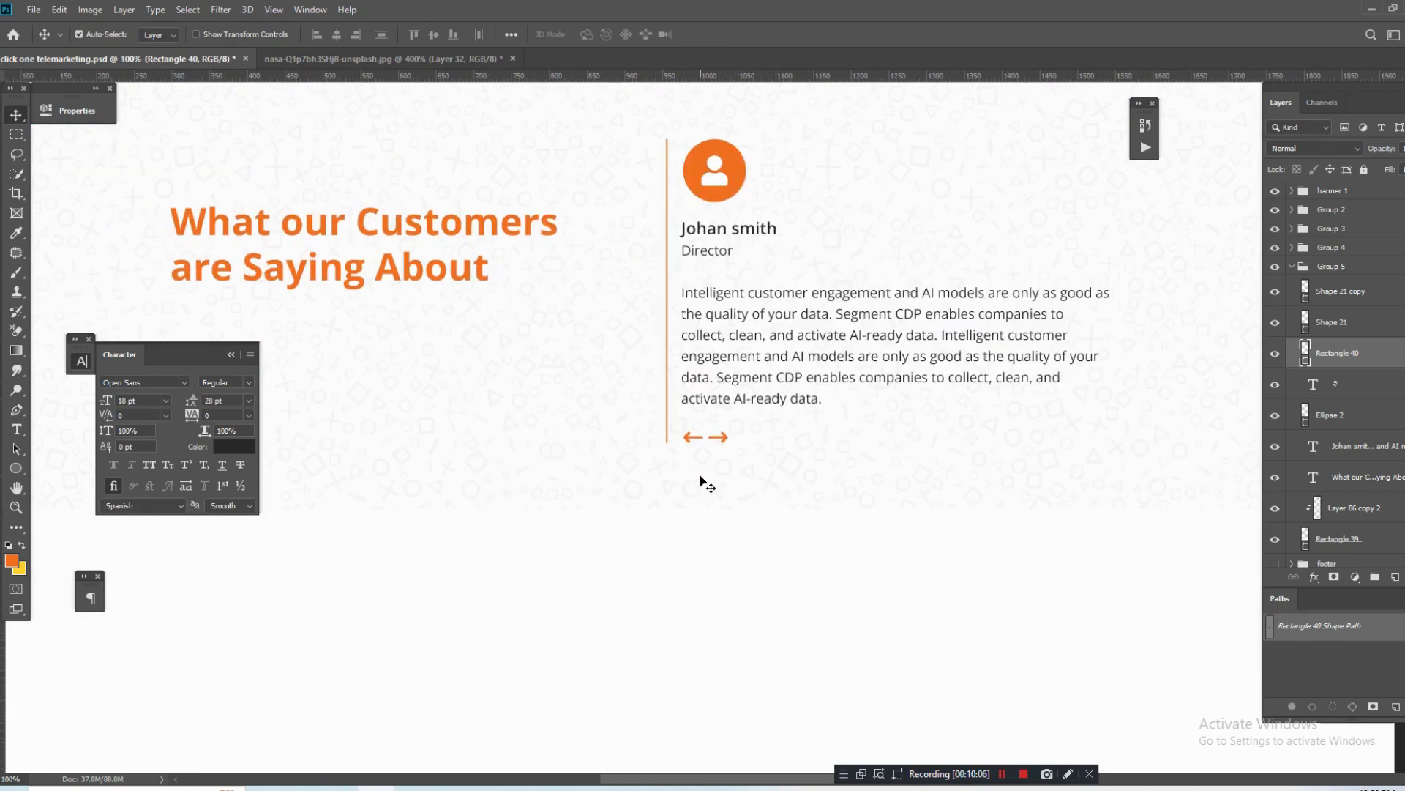
Show the guides, nudge the divider slightly leftward to centre it between the heading and the customer text, and hide the guides.
key(ctrl+semicolon)
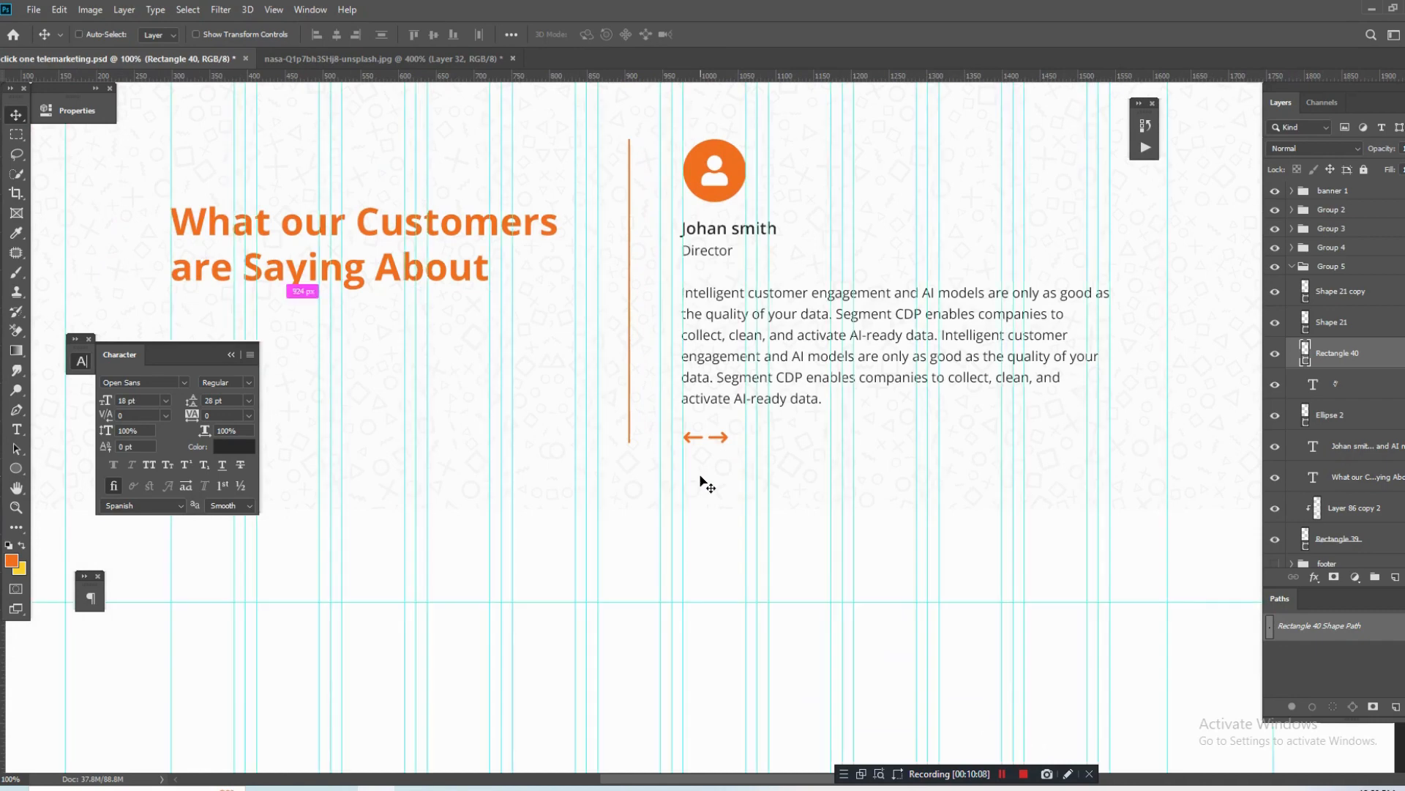
key(Left)
key(Left)
key(Left)
key(Left)
key(Left)
key(Left)
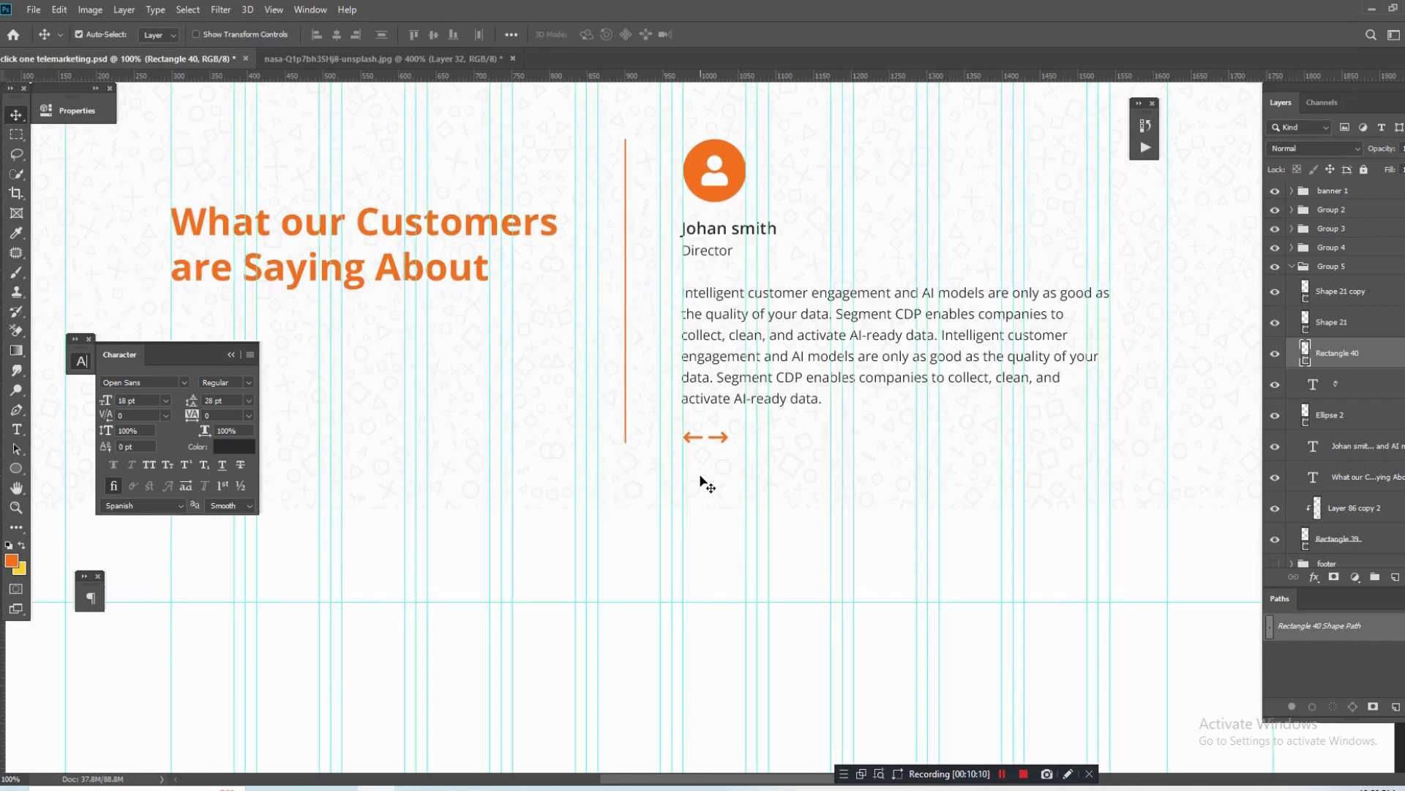
key(ctrl+semicolon)
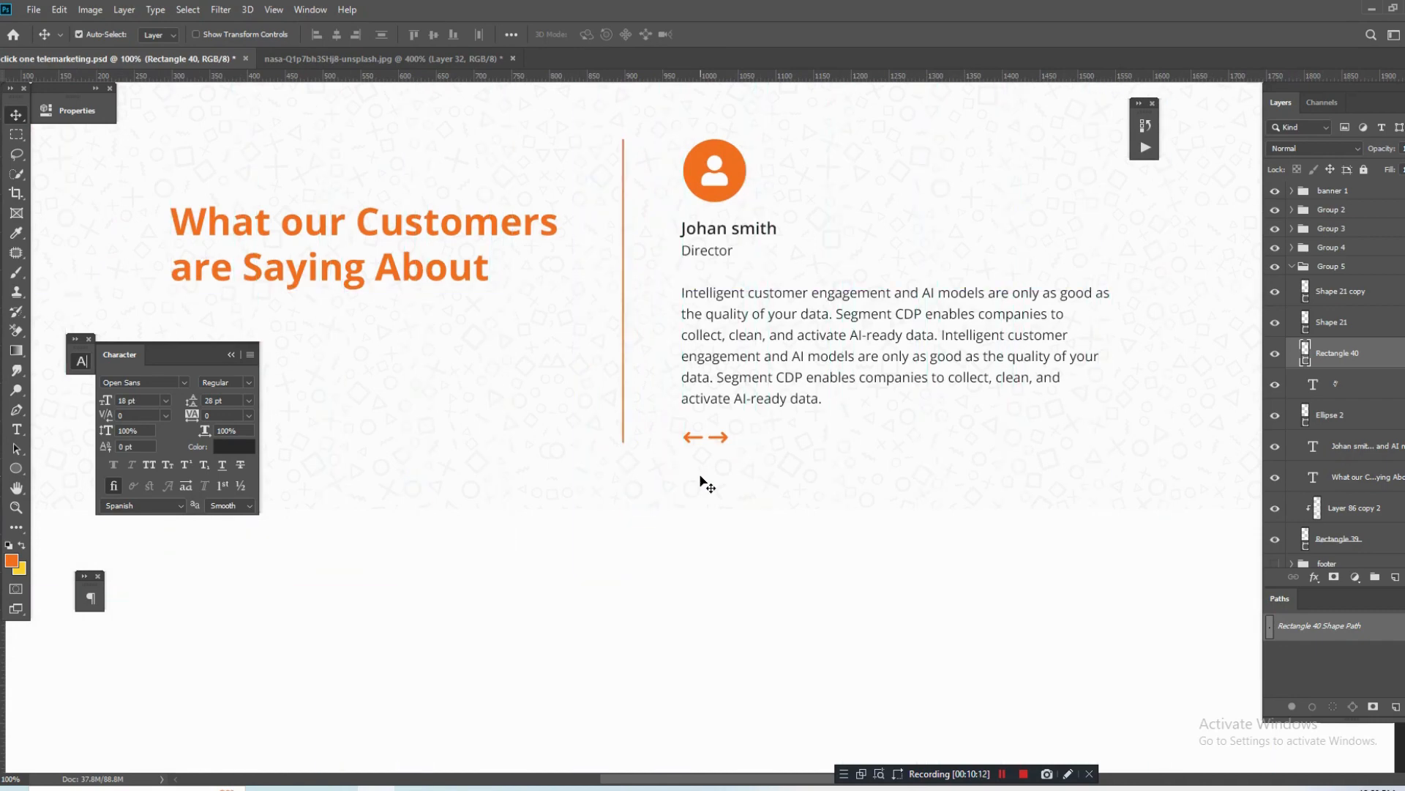
key(Left)
key(Right)
key(Right)
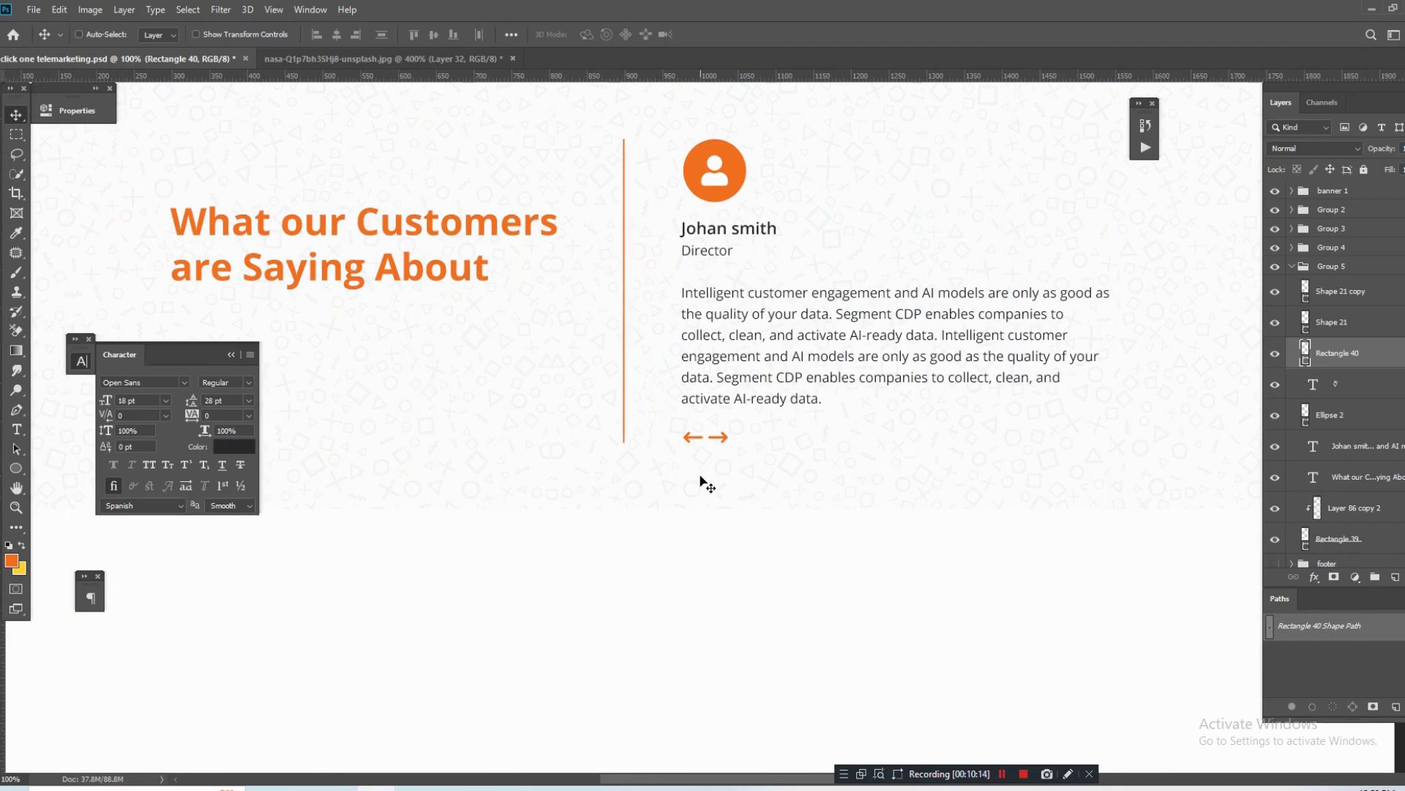
Switch to the Flaticon page in the browser, close the arrow icon's details and search the icons for "quote".
key(ctrl+minus)
drag(700, 438, 715, 496)
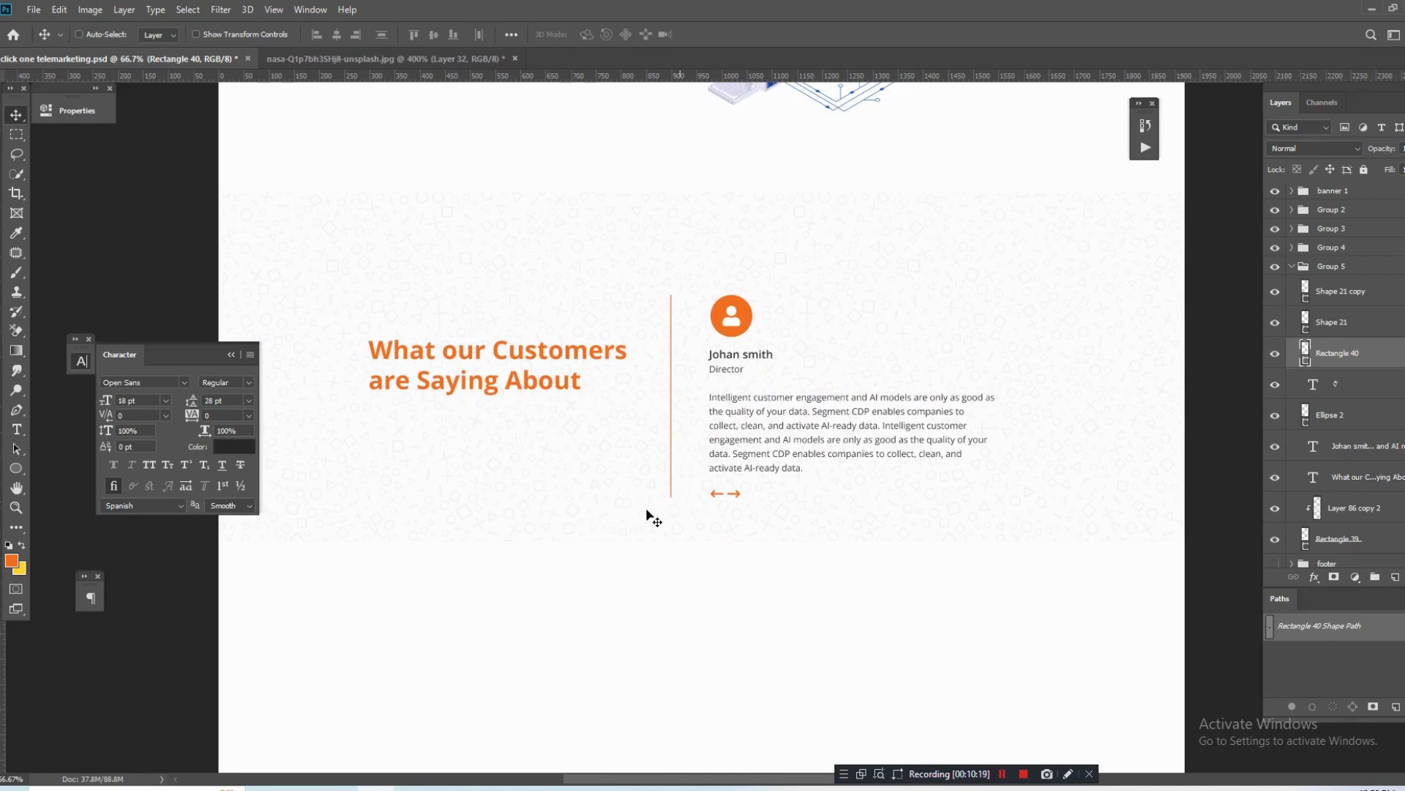
key(alt+Tab)
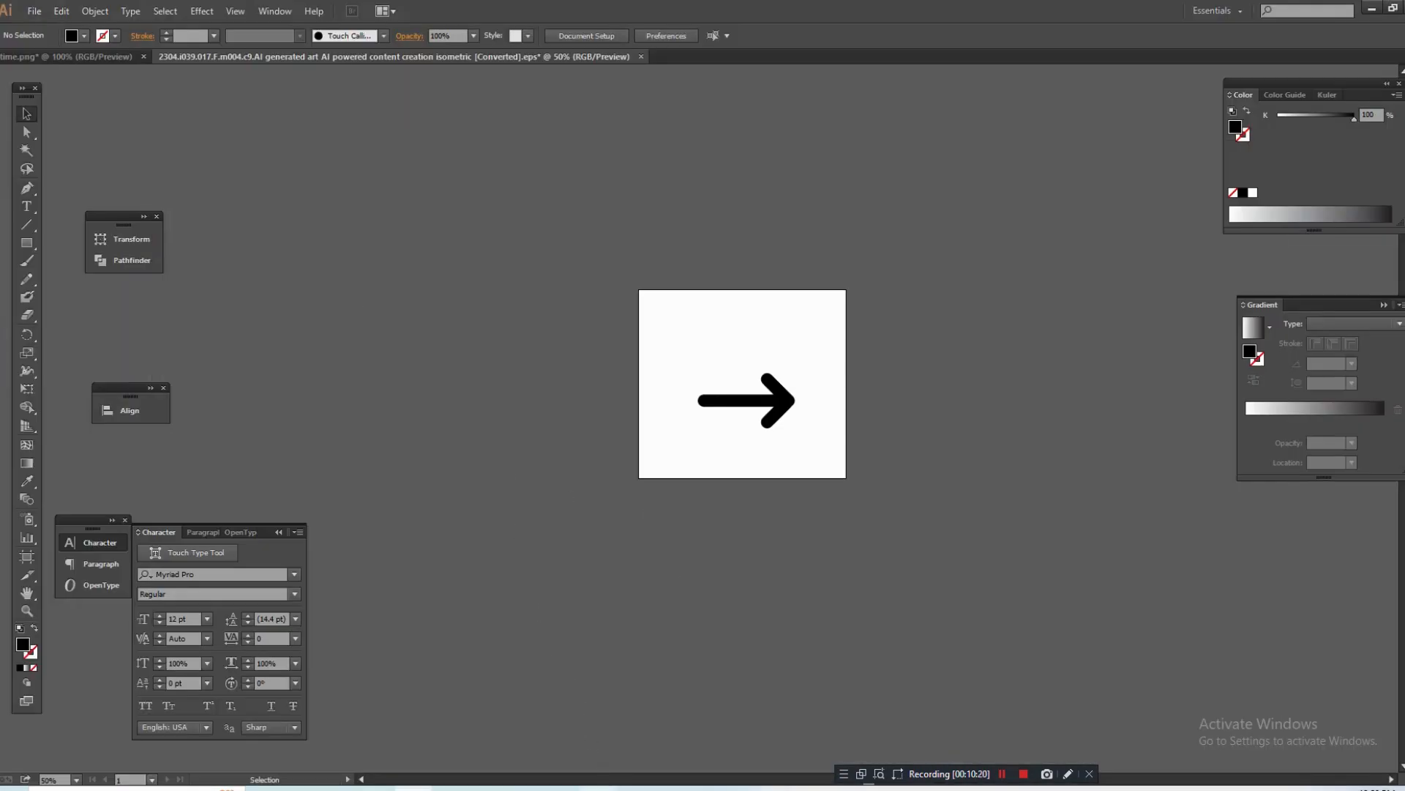
key(alt+Tab)
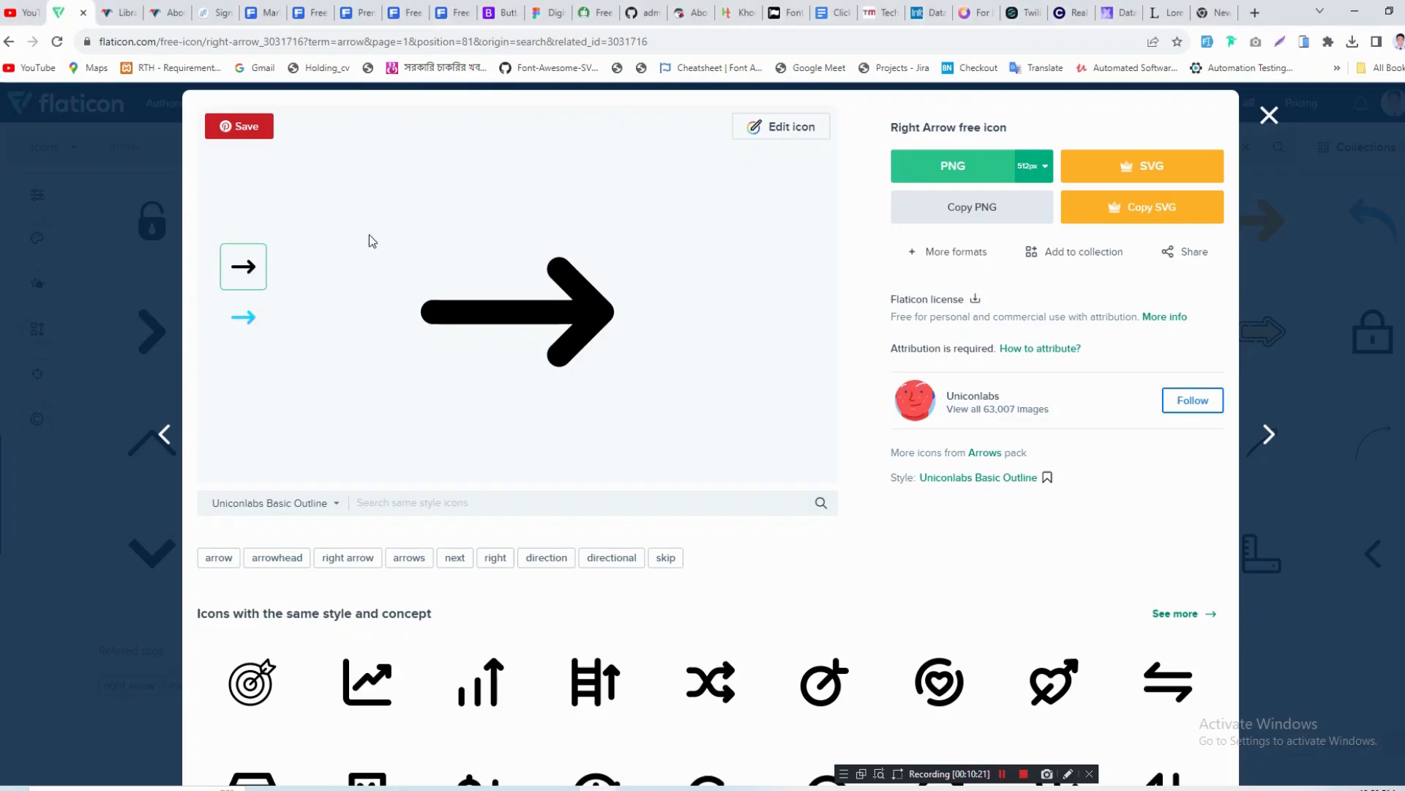
click(1270, 115)
double_click(148, 145)
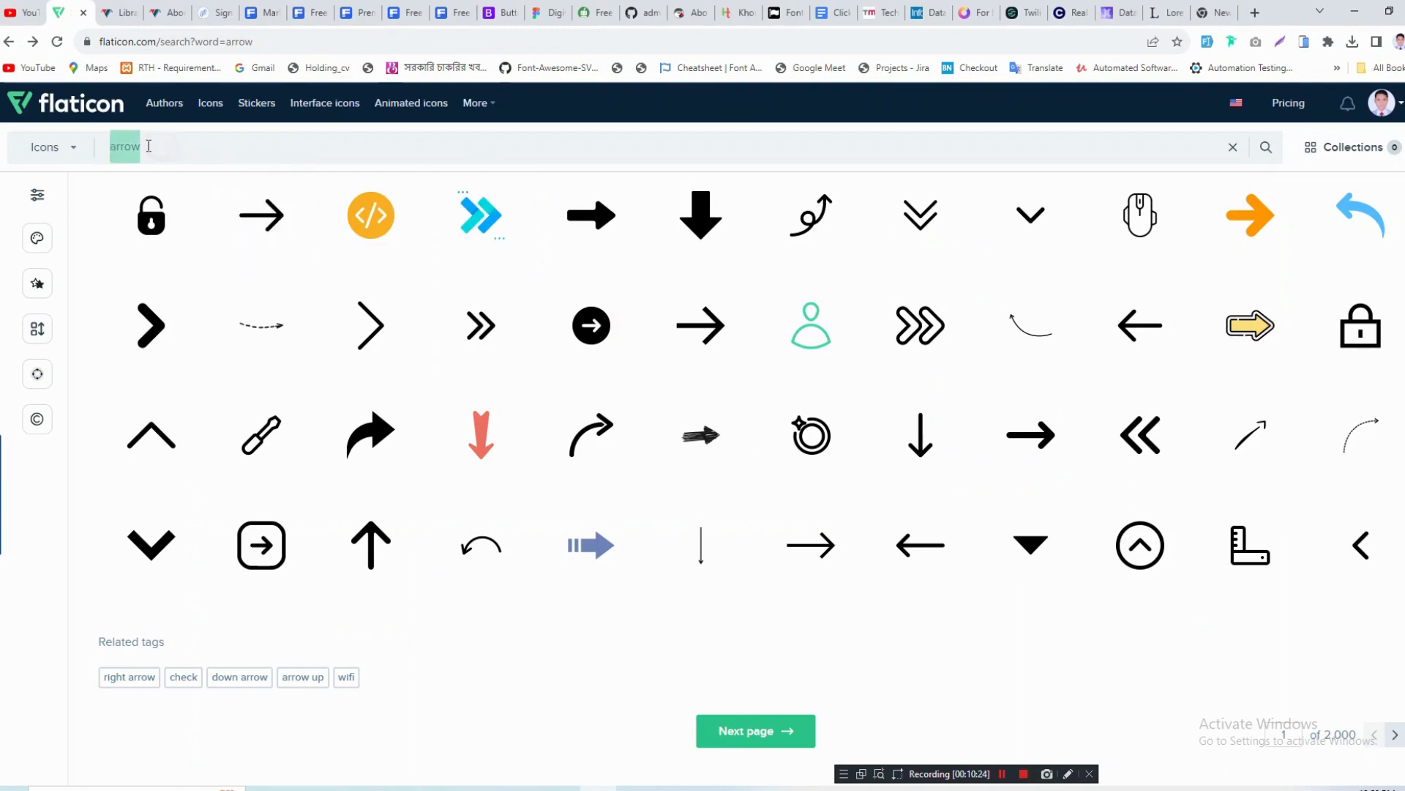
text(quote)
key(Return)
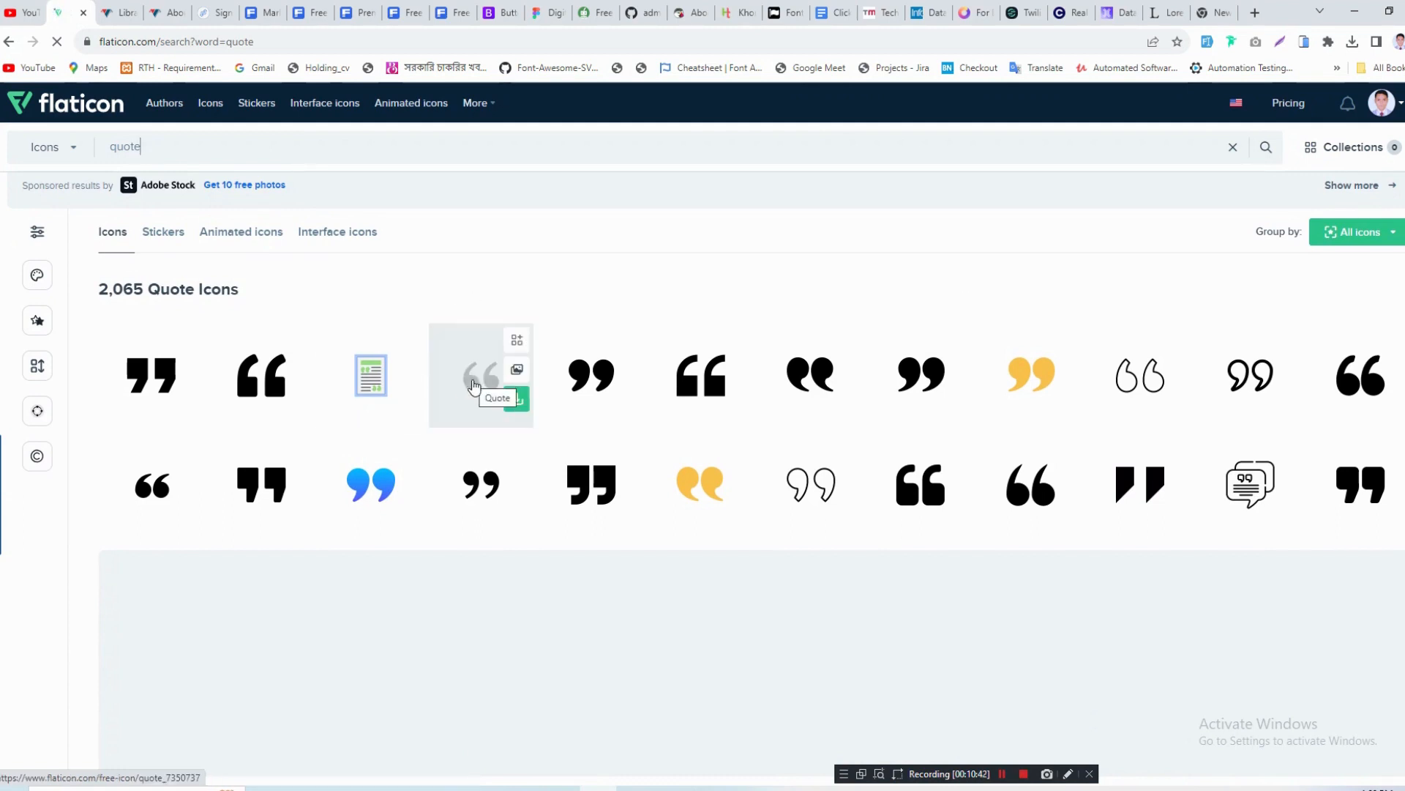
Open the solid black double opening quote icon by Xinh Studio and copy a screenshot of its preview area.
click(141, 492)
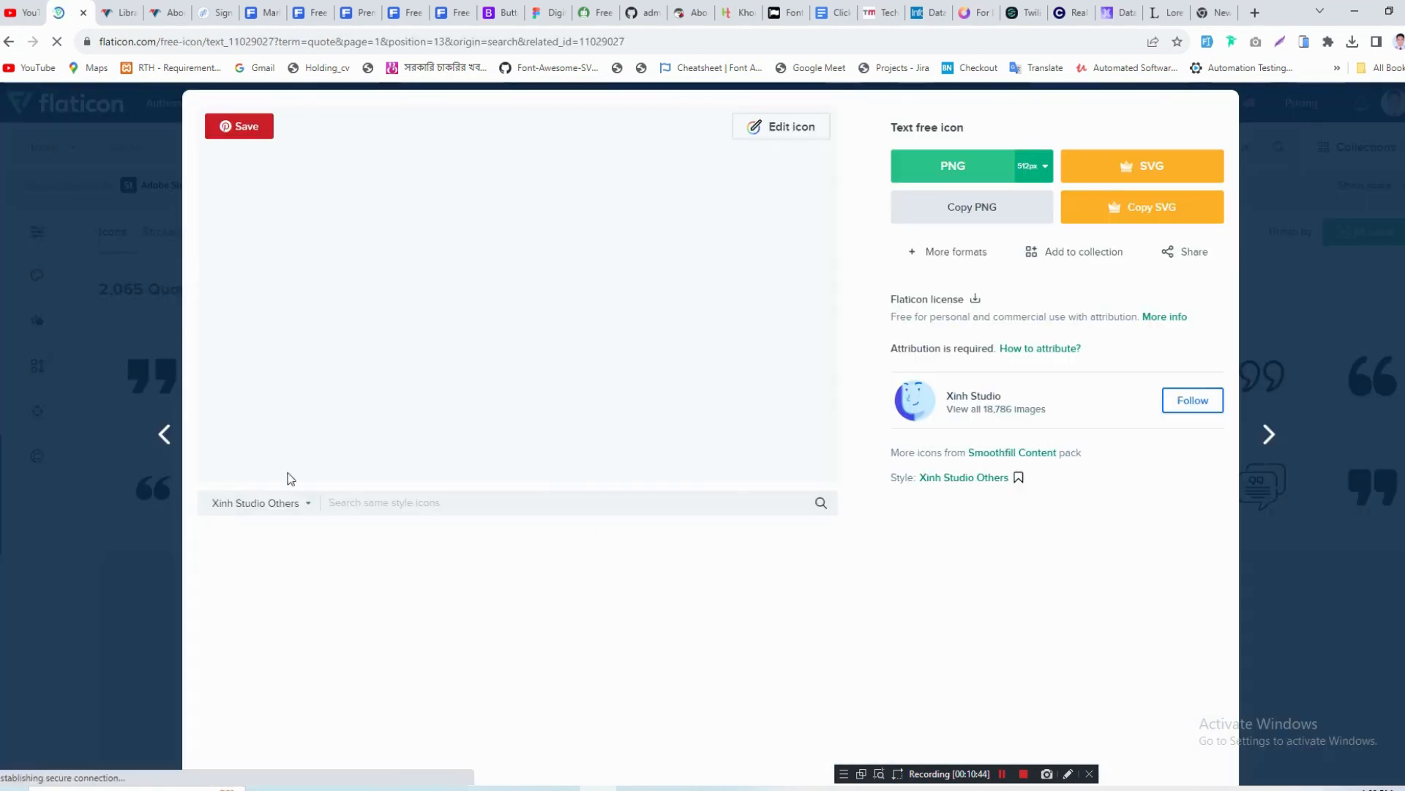
key(Print)
drag(382, 229, 631, 407)
key(ctrl+c)
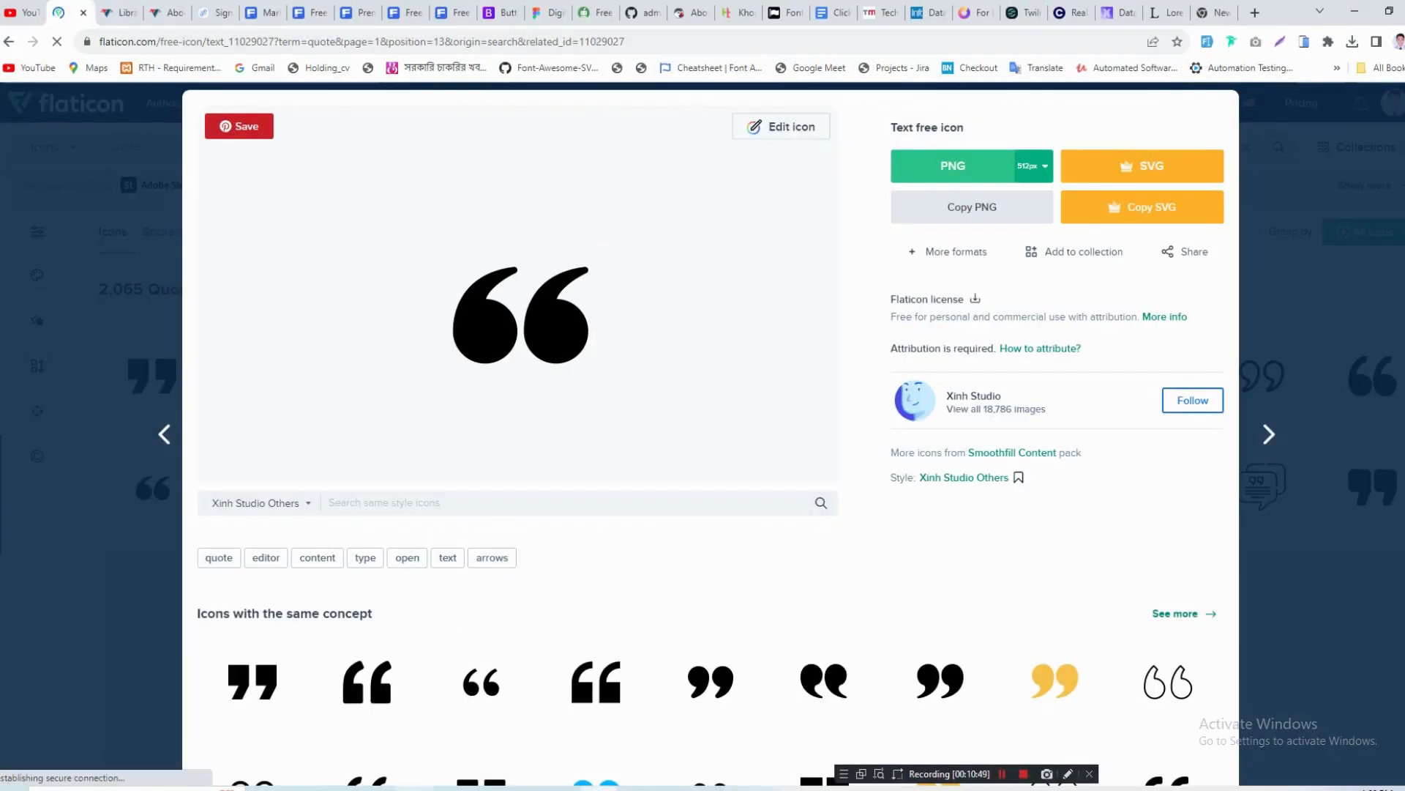
Switch to Illustrator, delete the old arrow artwork, paste the quote screenshot and place it near the middle of the artboard.
key(alt+Tab)
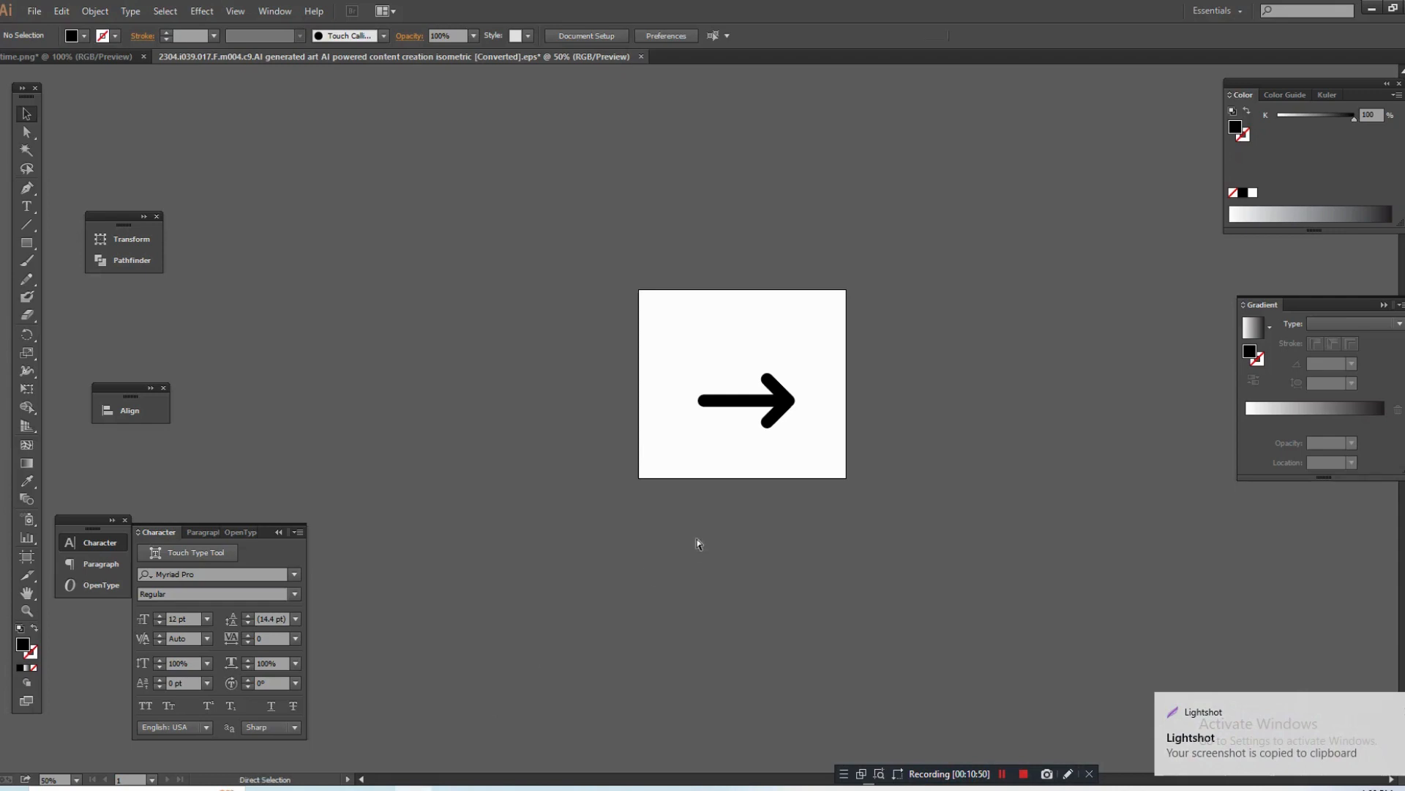
key(ctrl+a)
key(Delete)
key(ctrl+v)
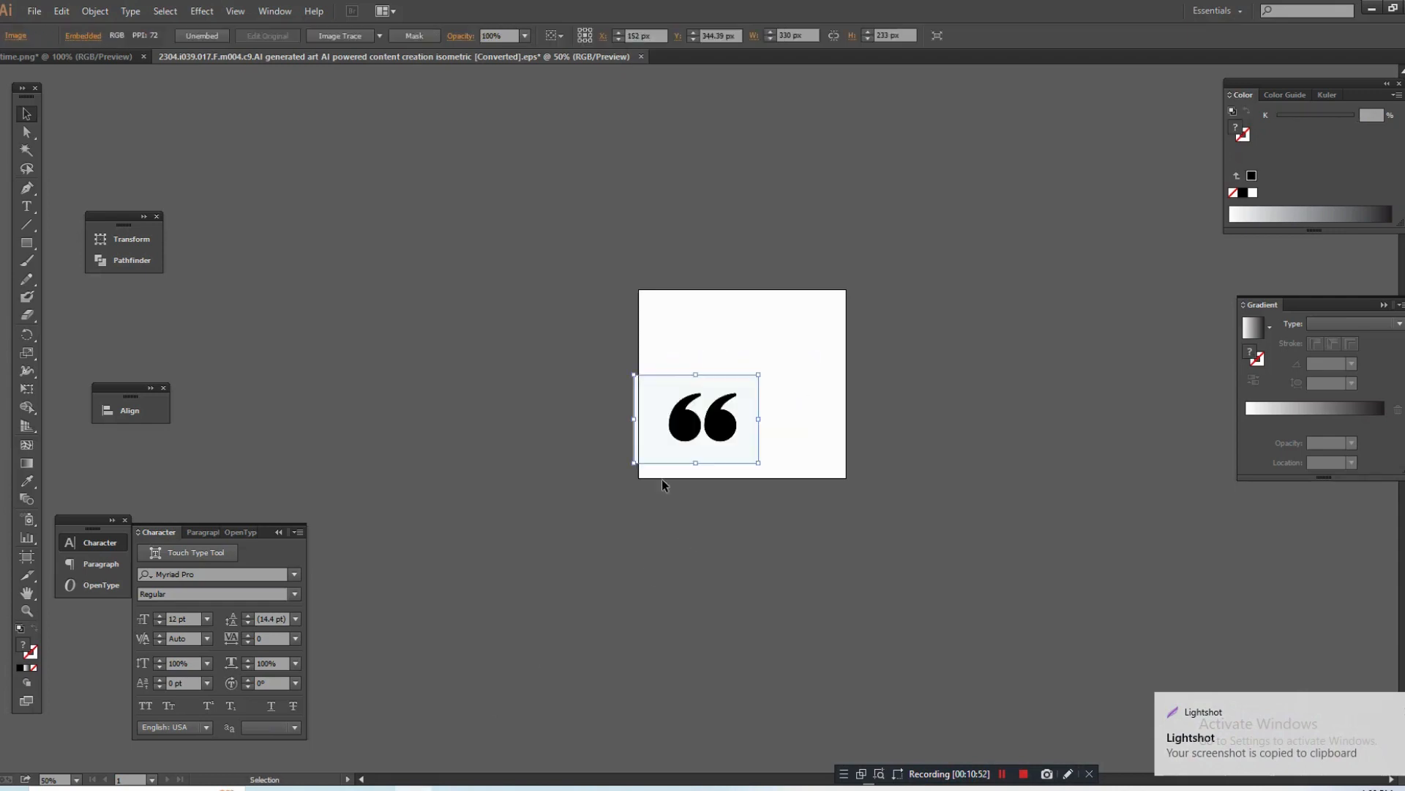
drag(702, 409, 763, 366)
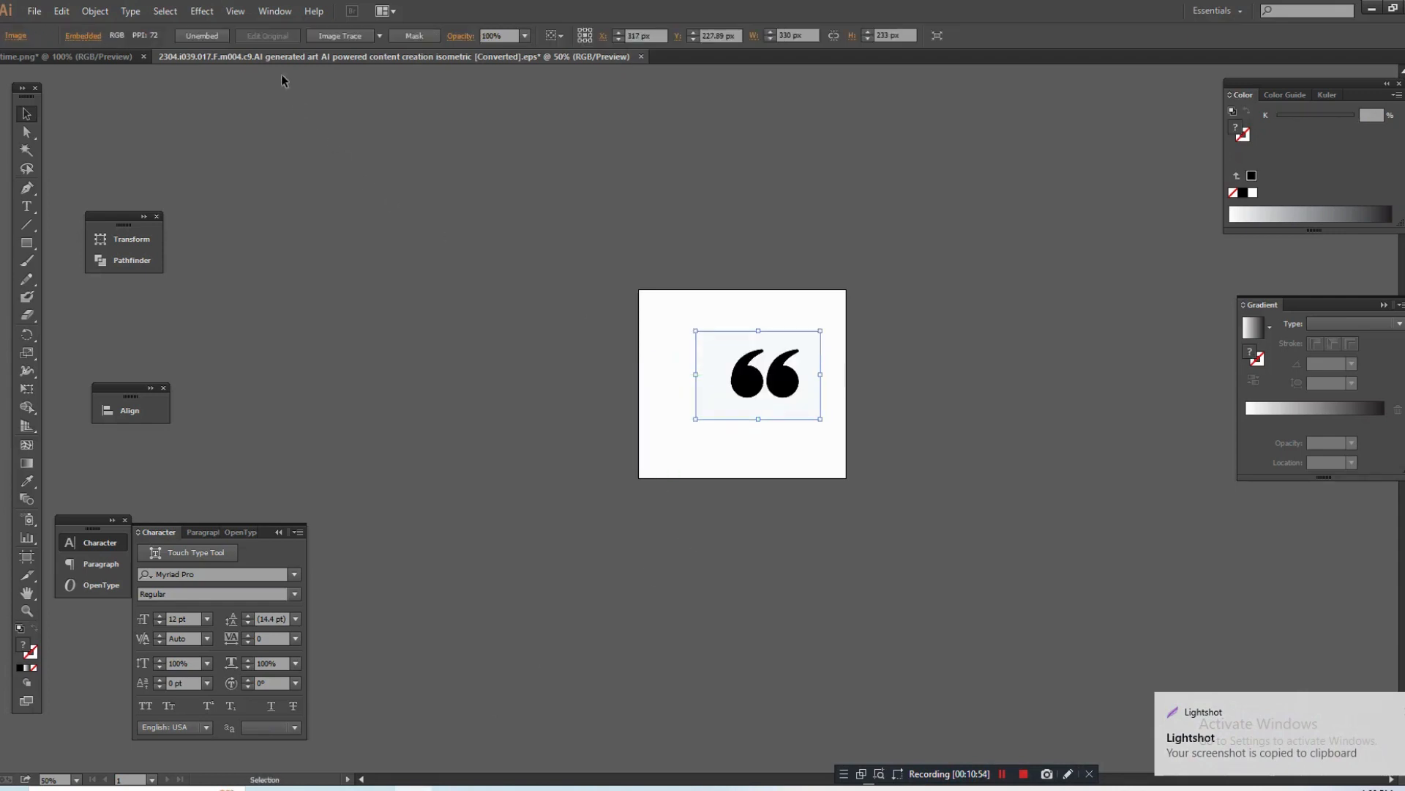
Convert the quote screenshot to vector paths with Image Trace, expand it and ungroup the result.
click(331, 35)
click(353, 36)
right_click(558, 289)
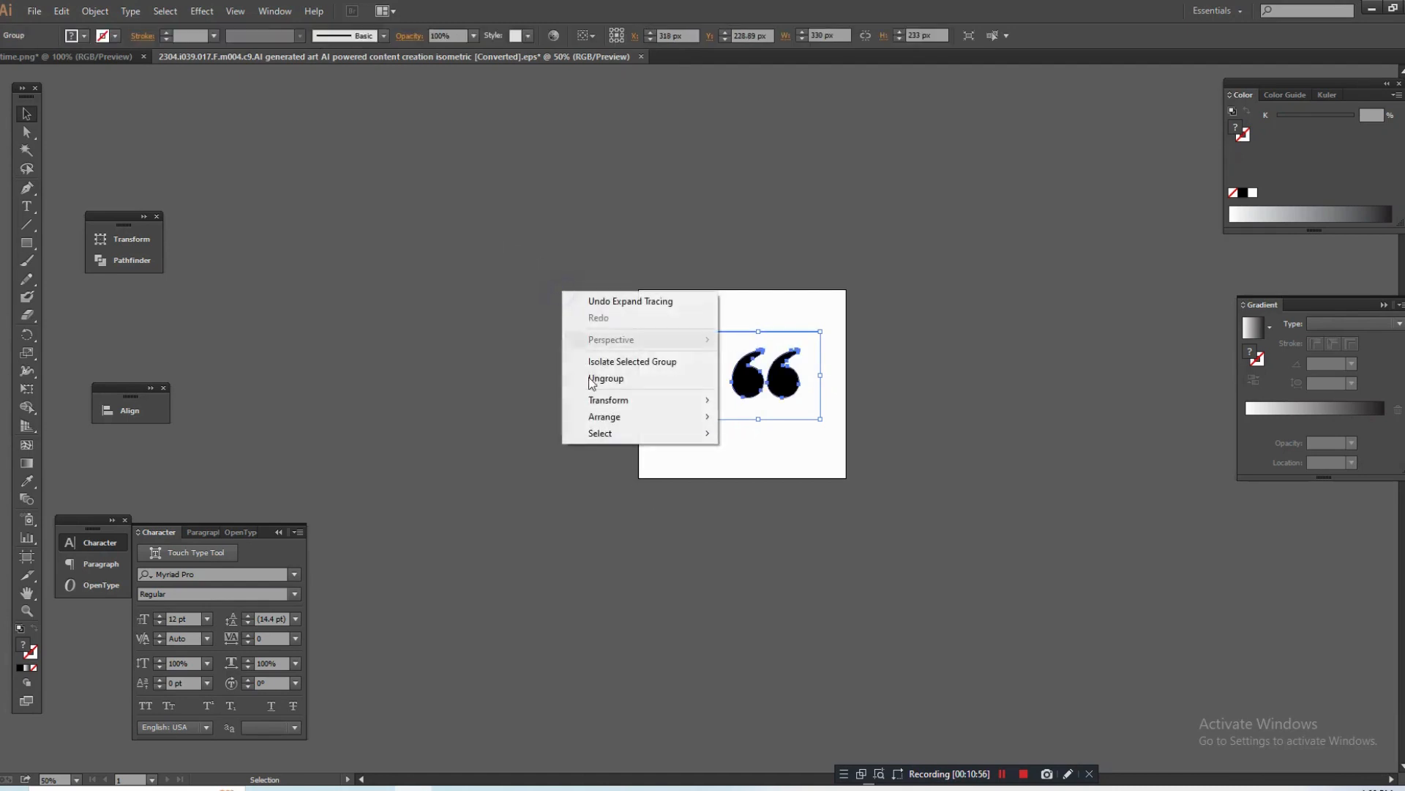
click(562, 378)
Select only the two black quote marks without the traced background and copy them.
key(a)
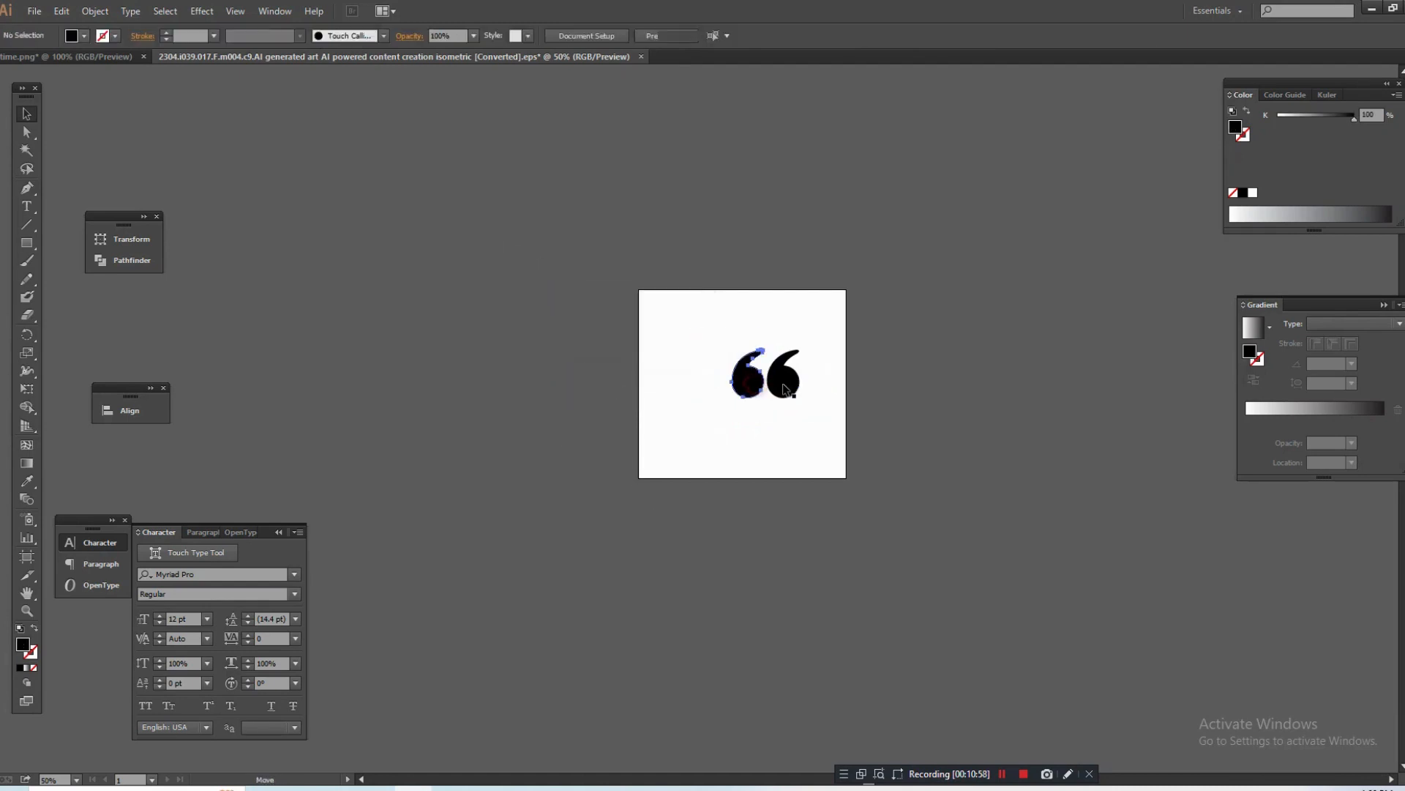
click(782, 382)
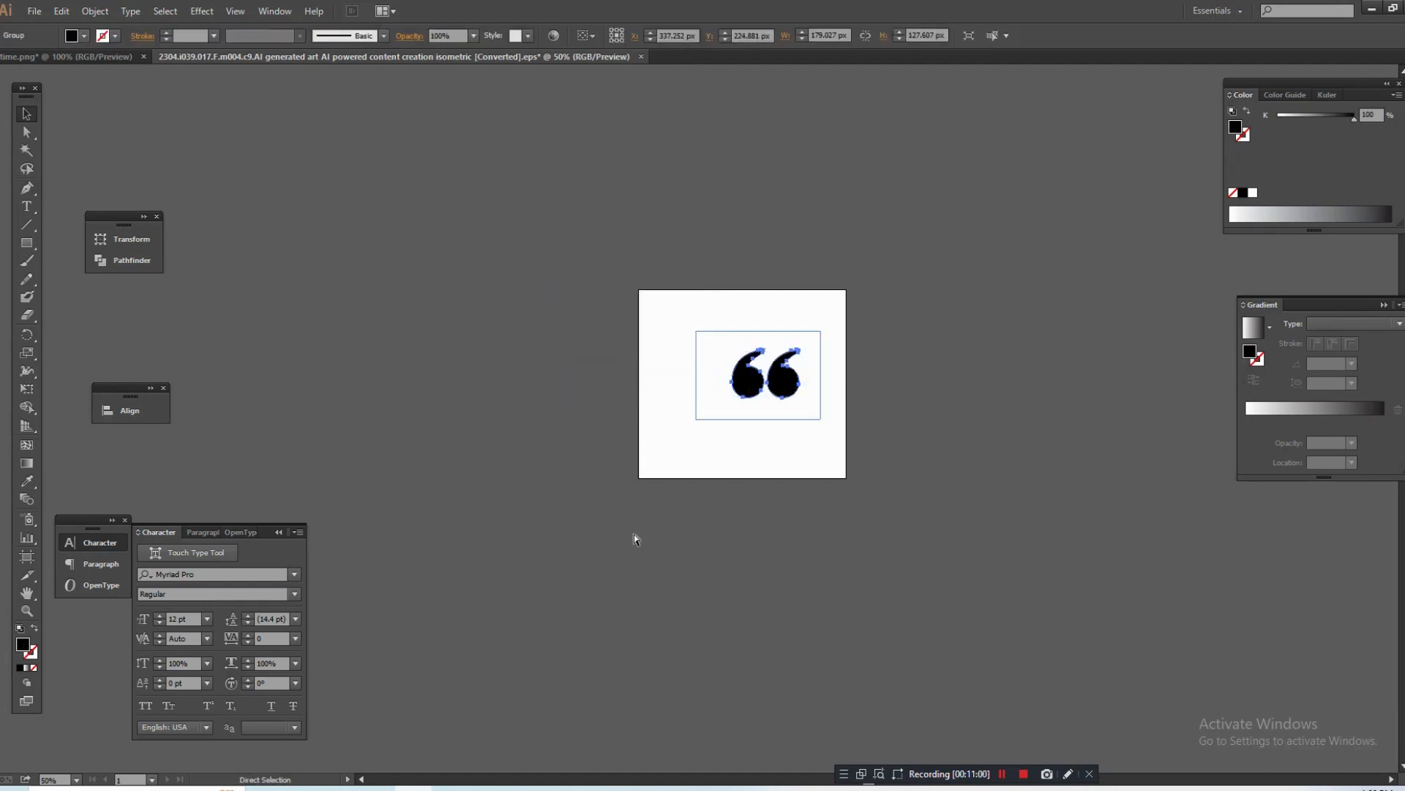
click(541, 604)
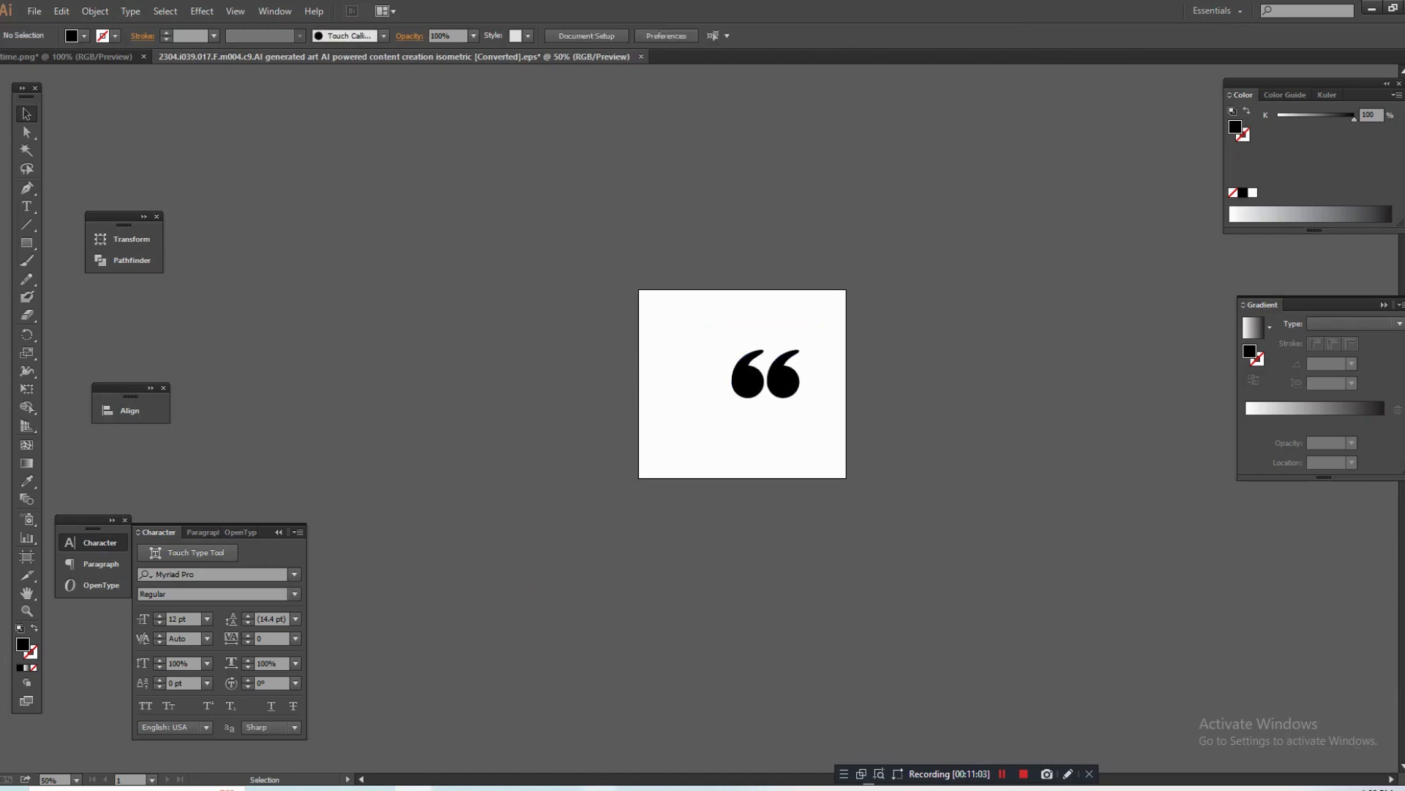
Switch to Photoshop and paste the quote marks as a shape layer directly above the heading's text layer.
click(393, 701)
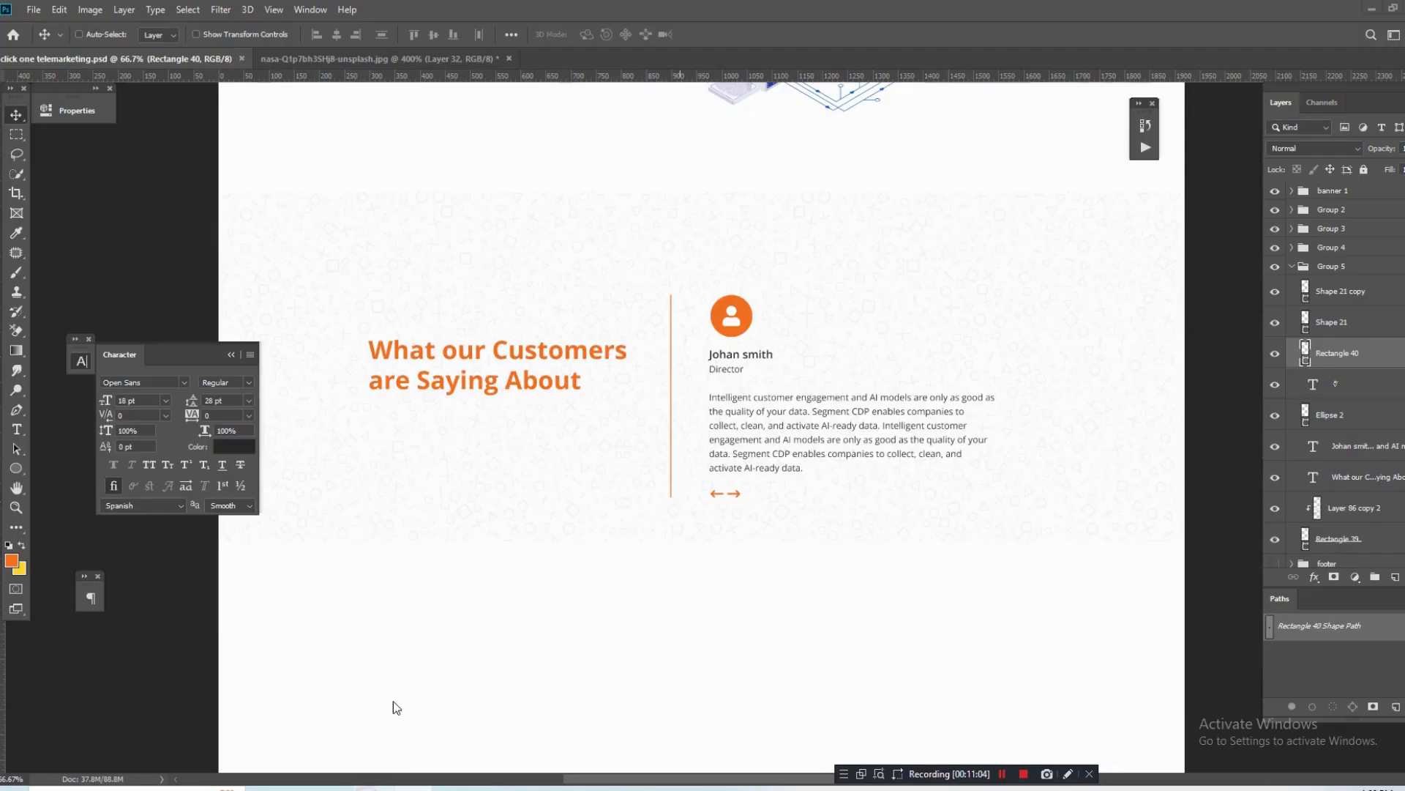
ctrl+click(452, 360)
key(ctrl+v)
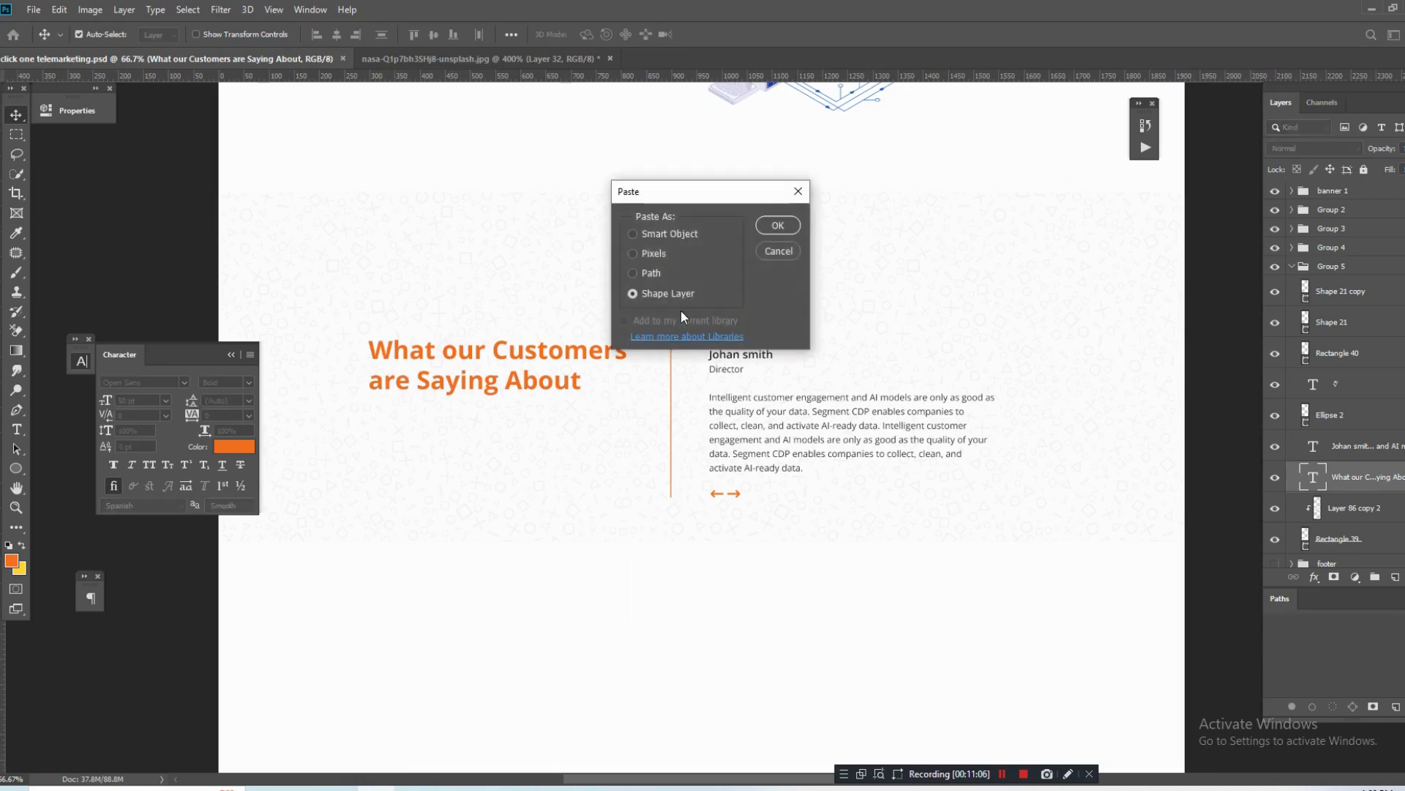
click(778, 225)
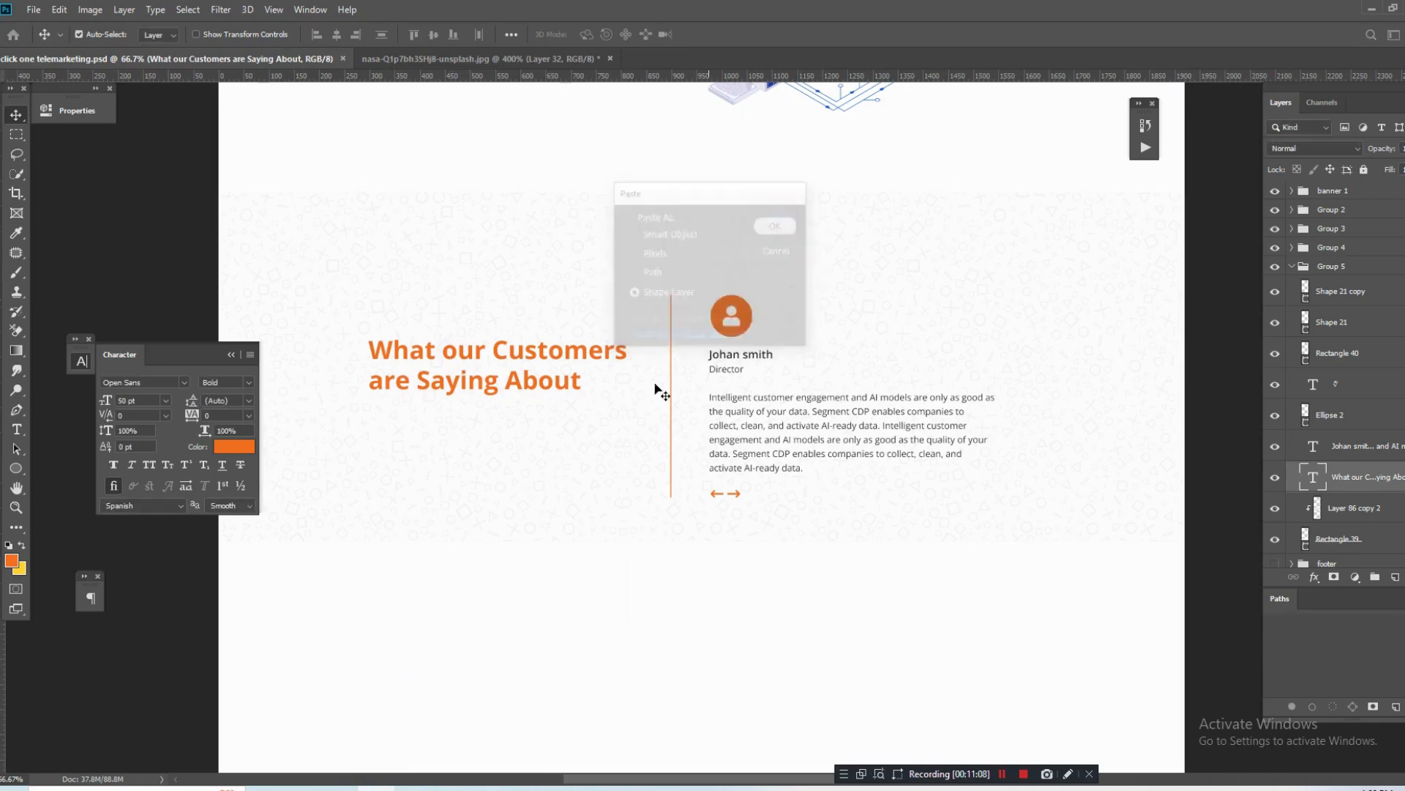
Place the quote icon above the "What our Customers are Saying About" heading, aligned with its left edge and with a small gap.
key(ctrl+t)
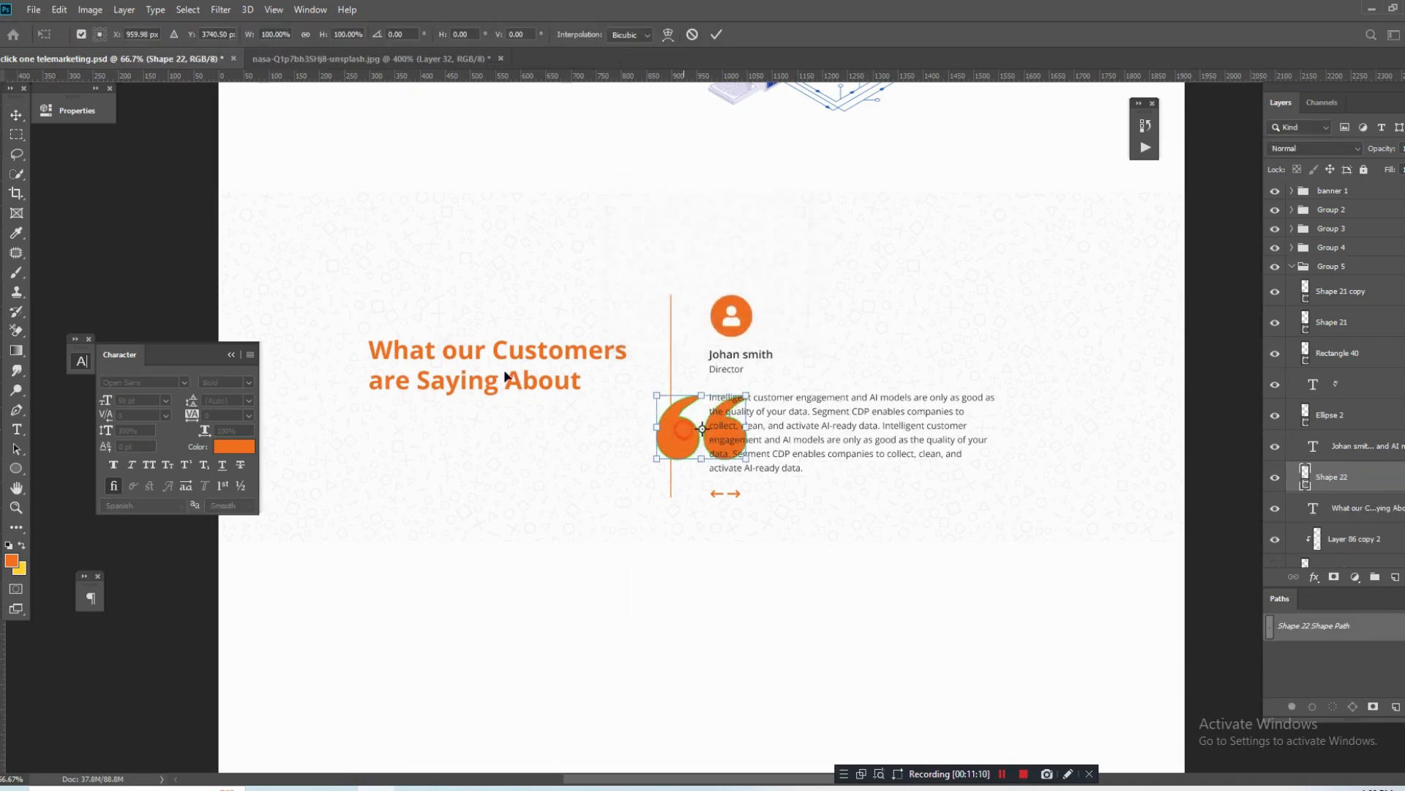
drag(673, 419, 396, 314)
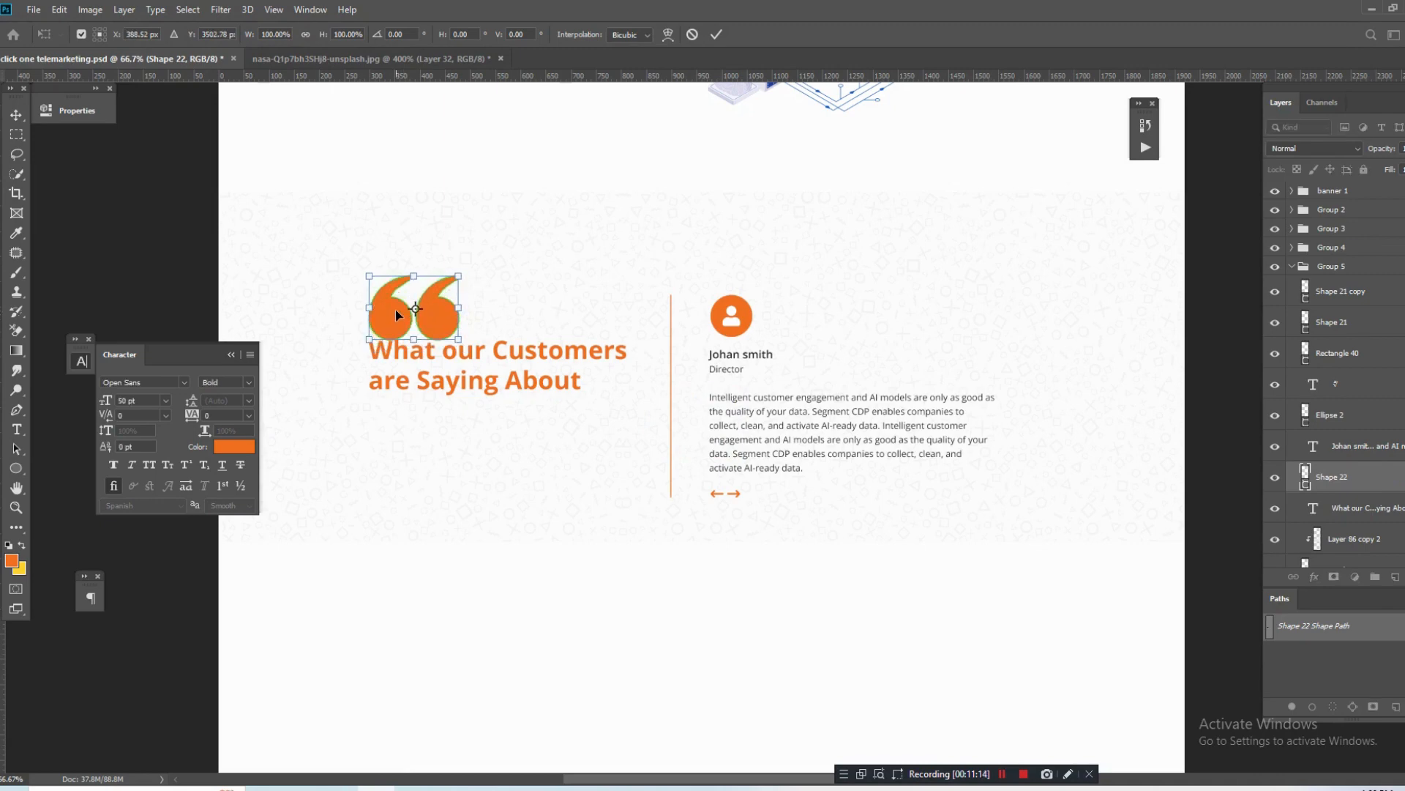
key(shift+Up)
key(shift+Up)
key(shift+Up)
key(shift+Up)
key(shift+Up)
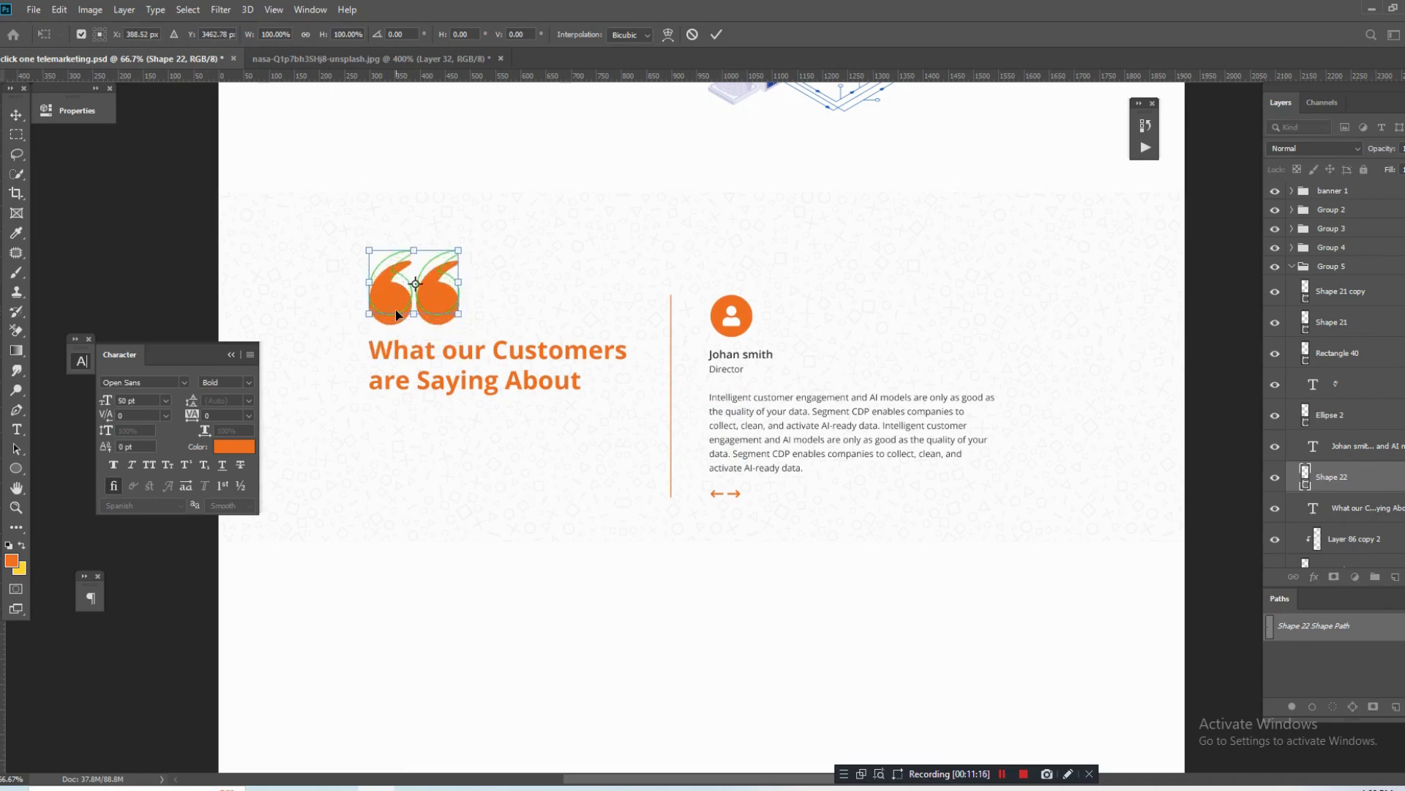
key(Return)
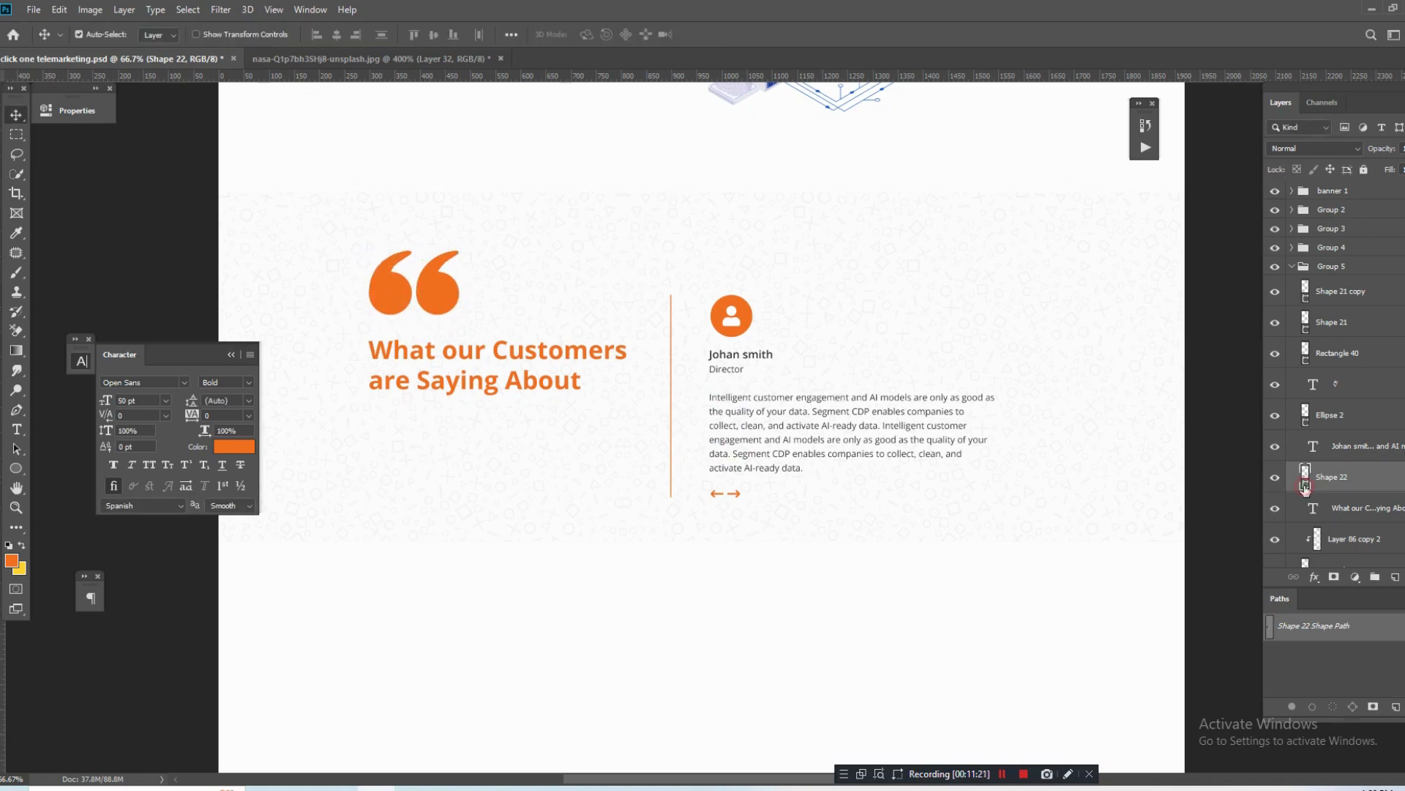
Recolour the quote icon black and lower its layer opacity to give a light grey tint.
double_click(1306, 488)
drag(1131, 579, 960, 670)
click(1368, 467)
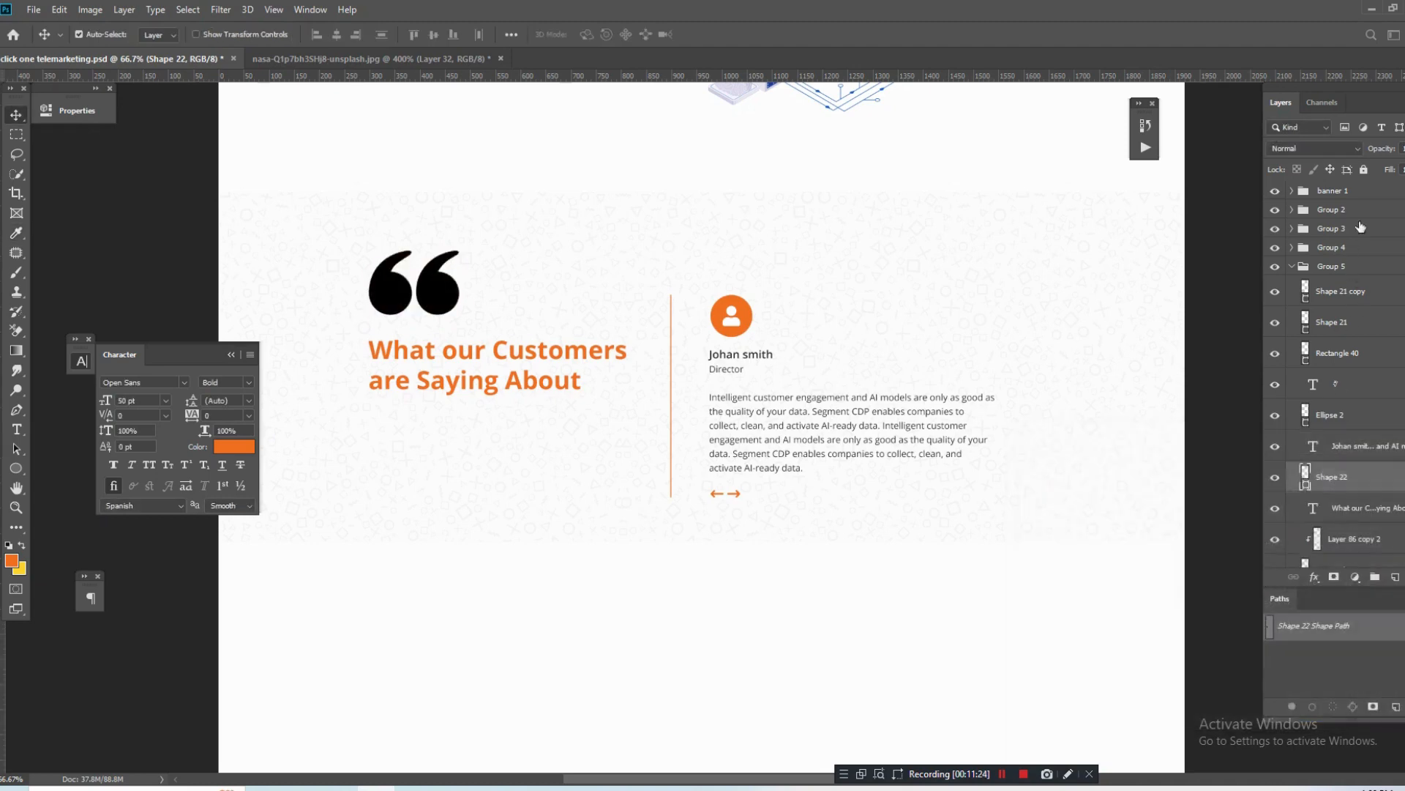
drag(1380, 148, 1310, 137)
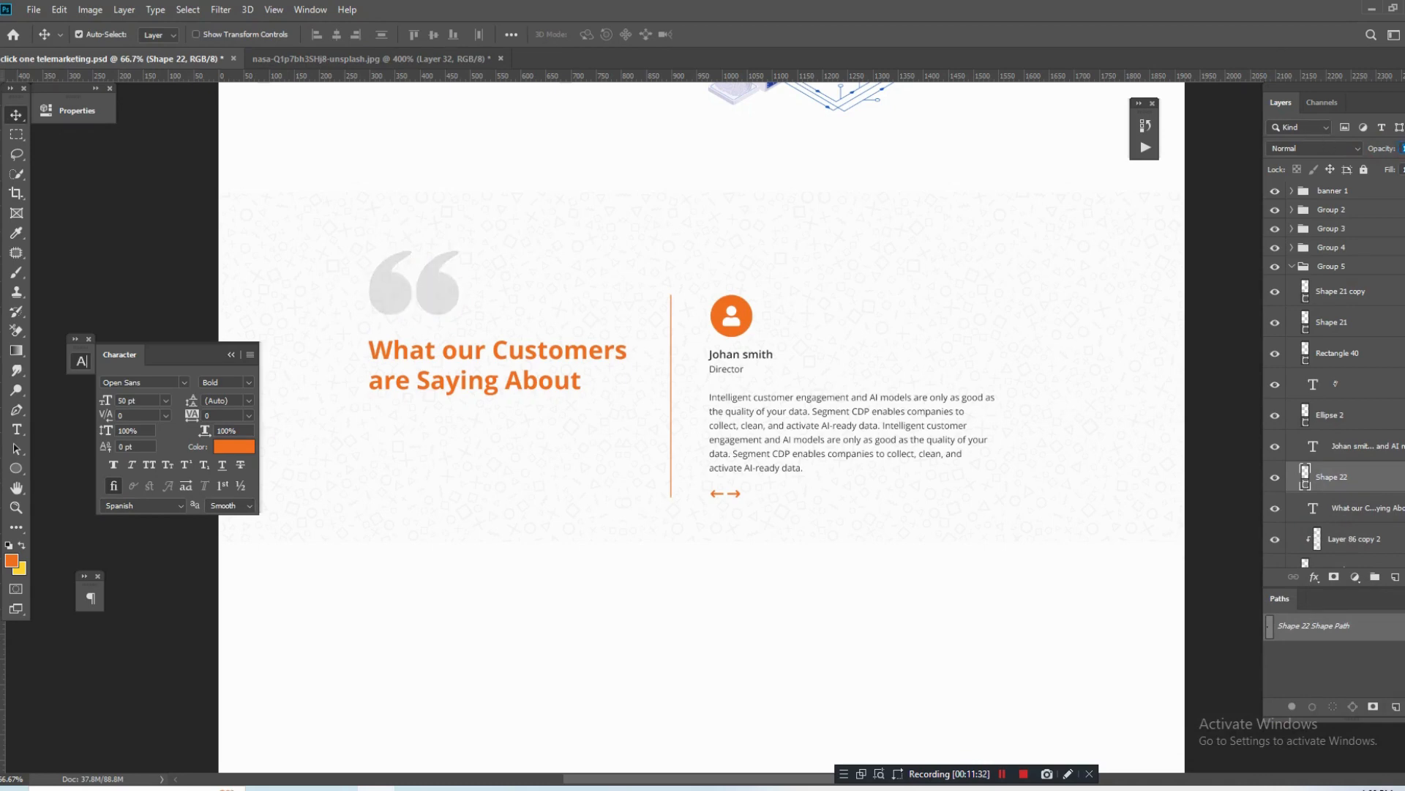
Set the quote icon's layer opacity to 20% and deselect it.
key(Return)
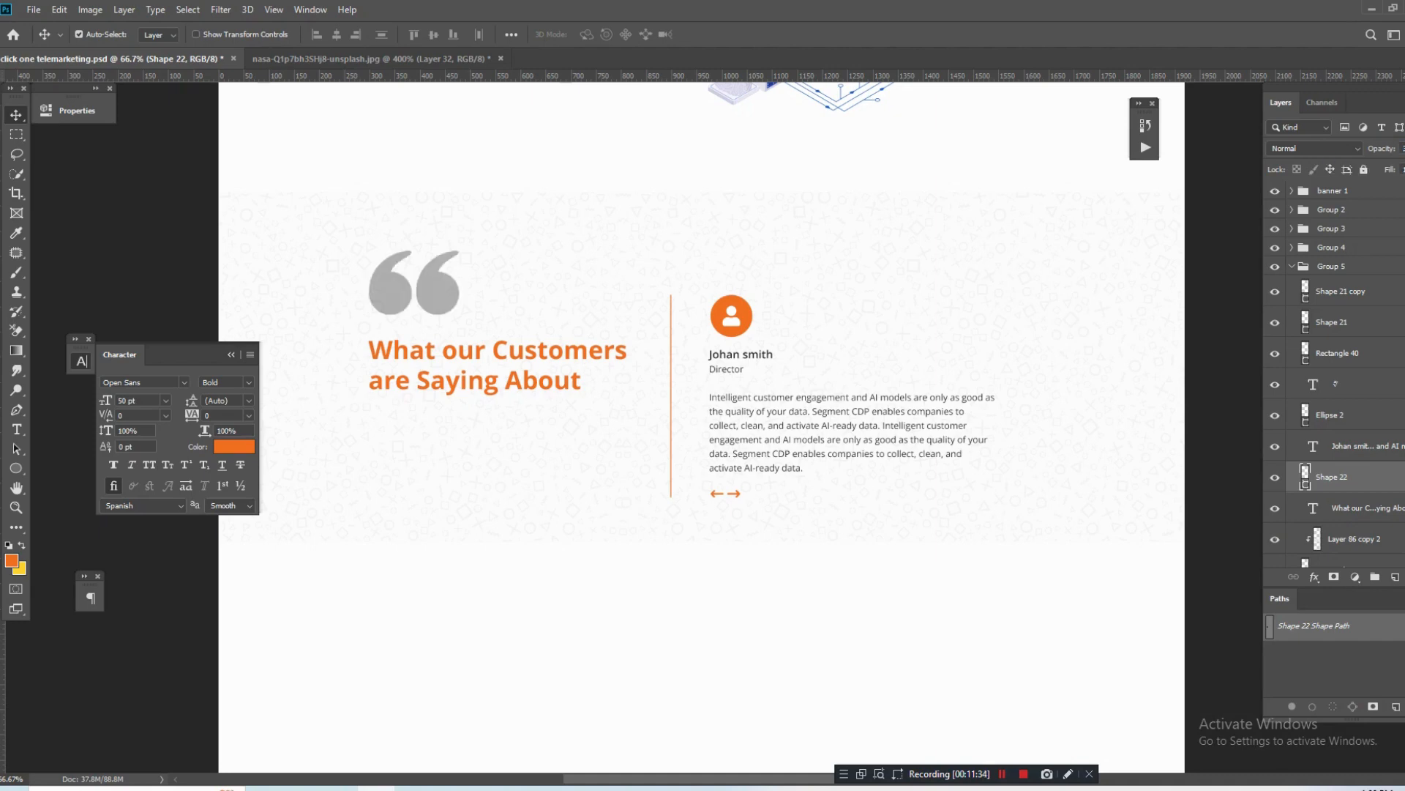
key(2)
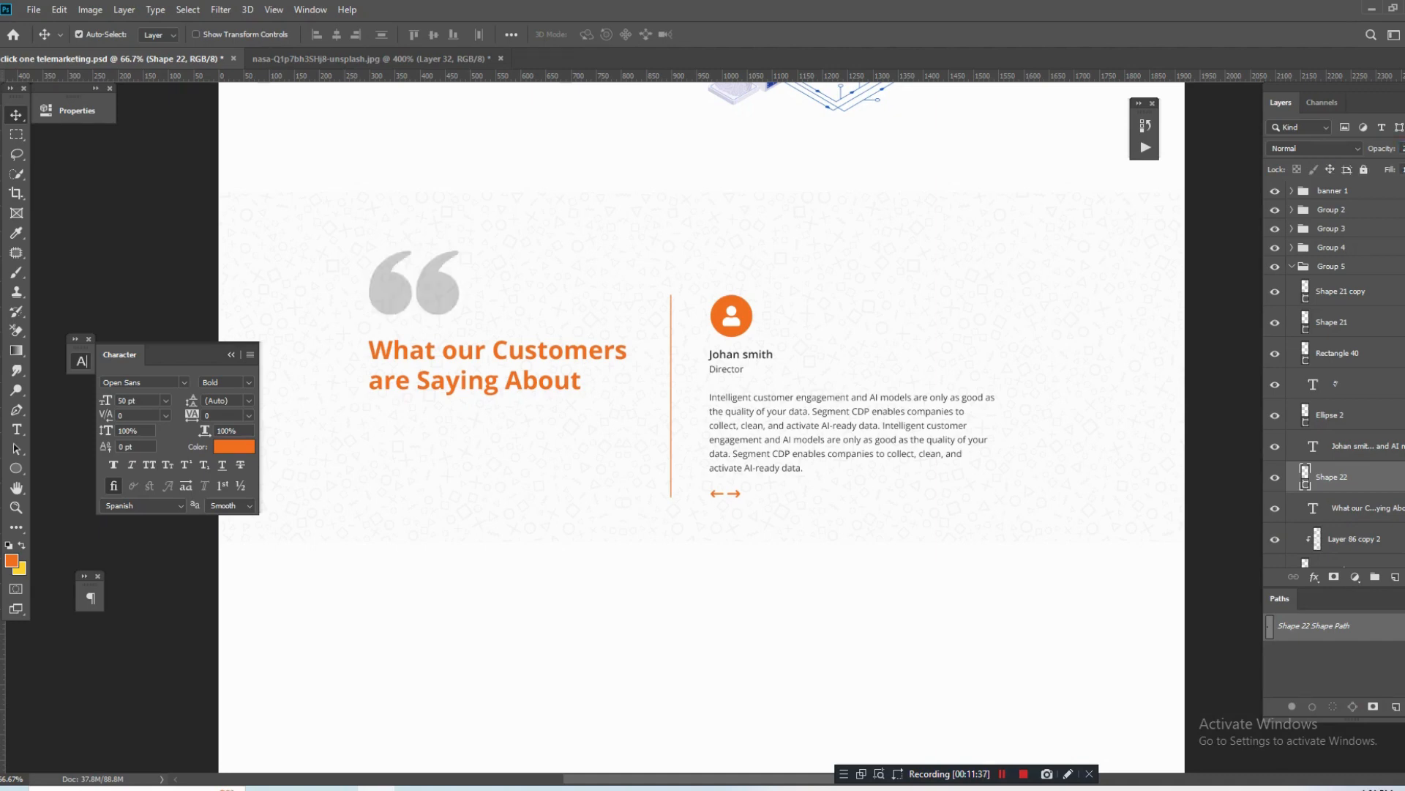
click(614, 606)
Examine the whole testimonial section at 100% and 66.7% zoom with the interface panels hidden.
ctrl+click(450, 406)
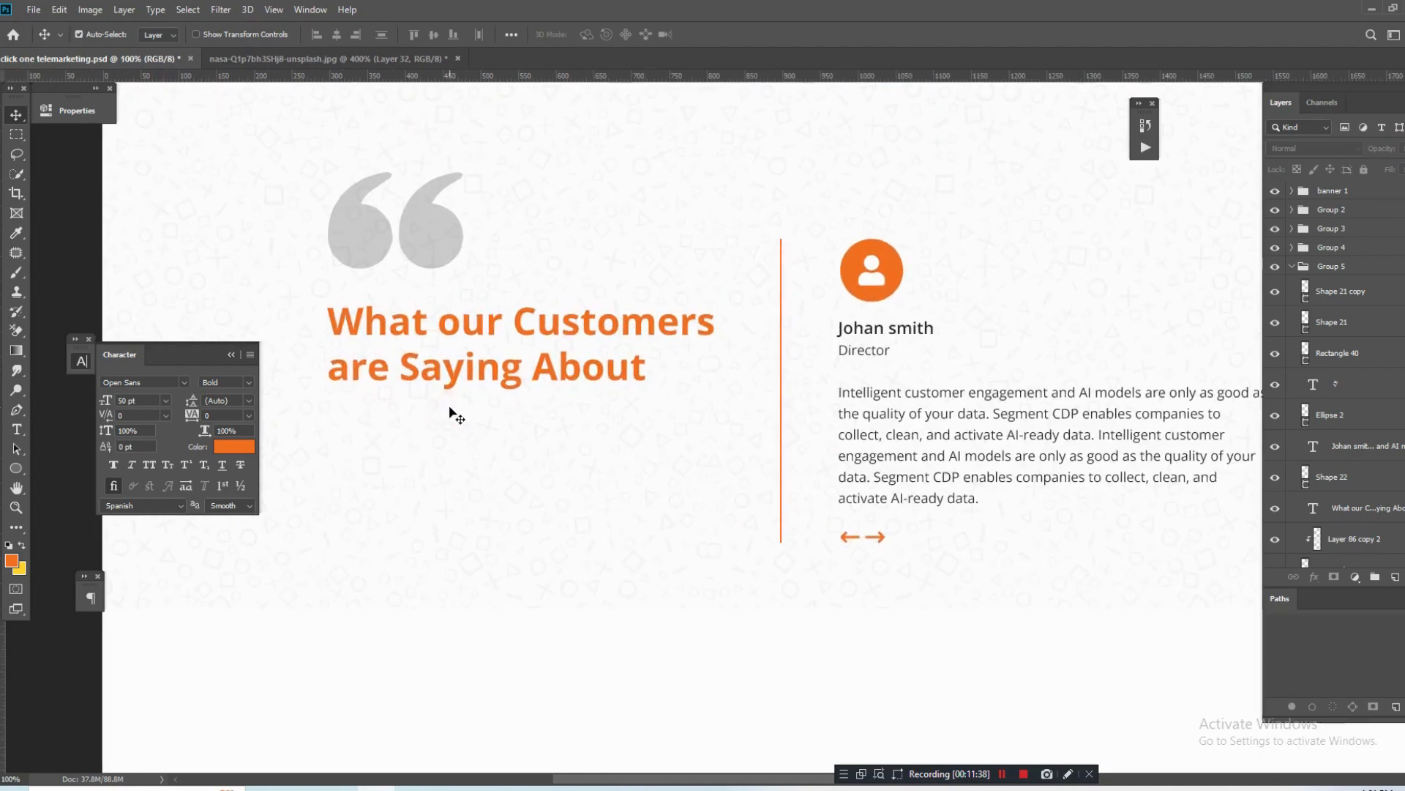
key(Tab)
drag(432, 423, 395, 473)
mouse_move(474, 440)
mouse_down()
mouse_move(392, 462)
mouse_move(475, 458)
mouse_up()
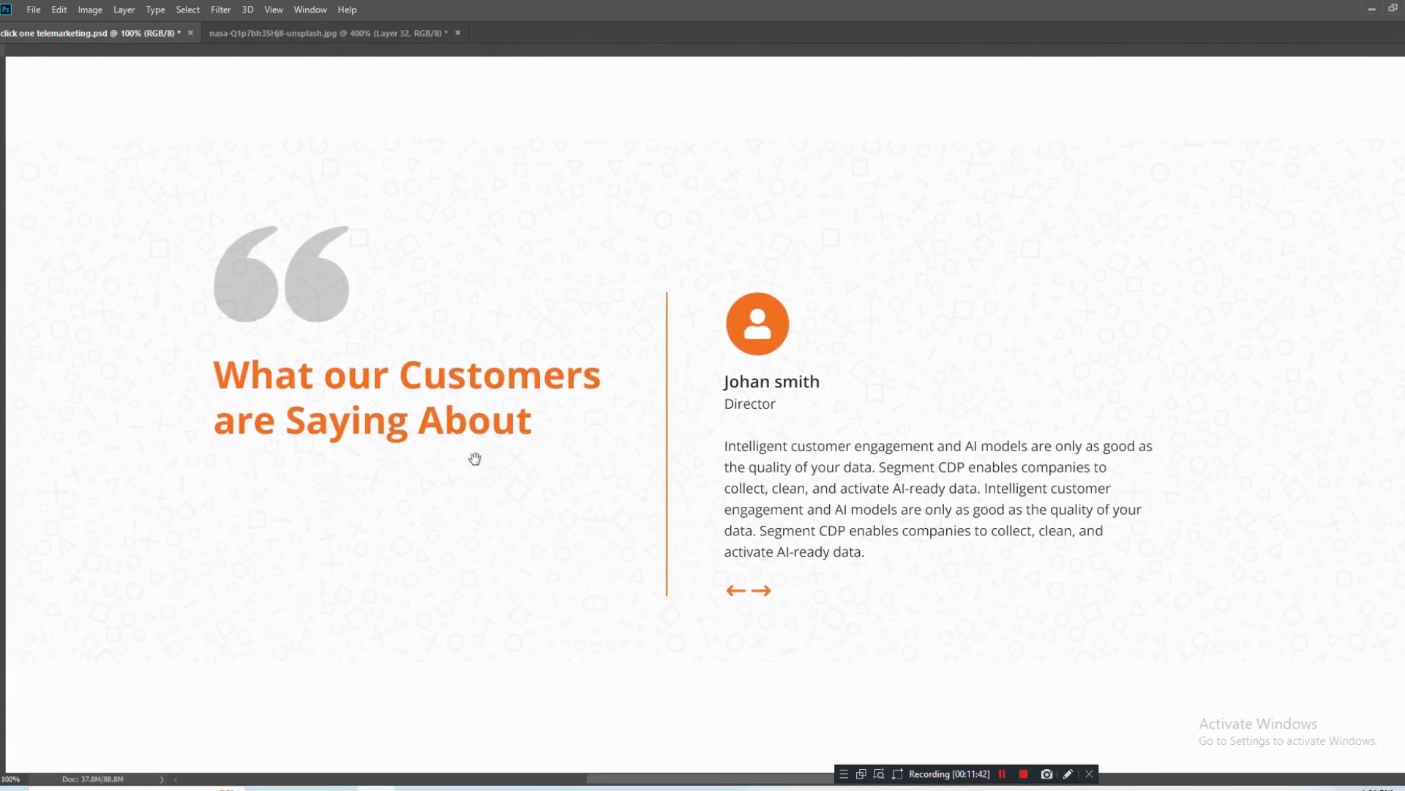
alt+click(584, 433)
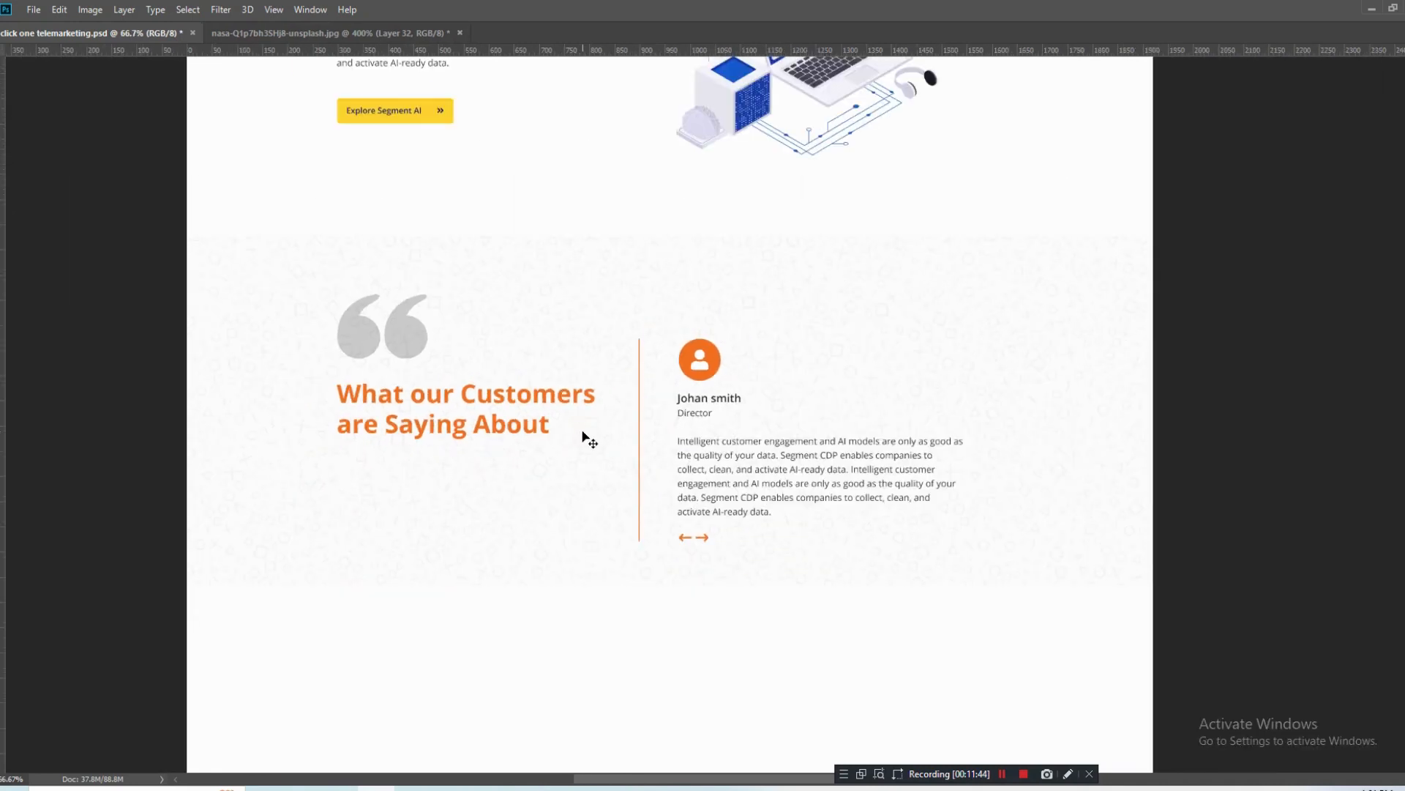
key(Tab)
drag(519, 486, 605, 470)
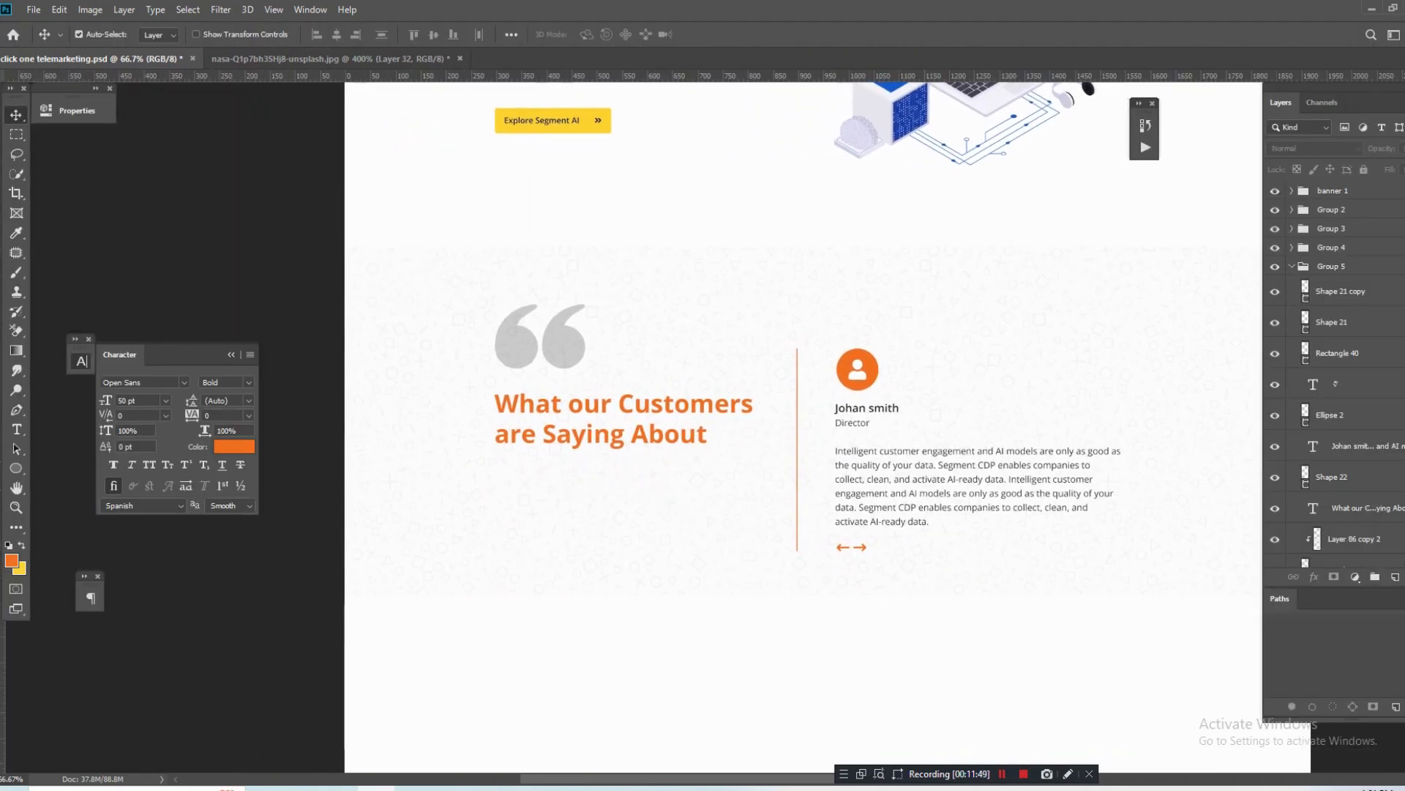
Select the clipped background pattern layer above the section's rectangle to check its layer settings.
scroll(1404, 525, down, 2)
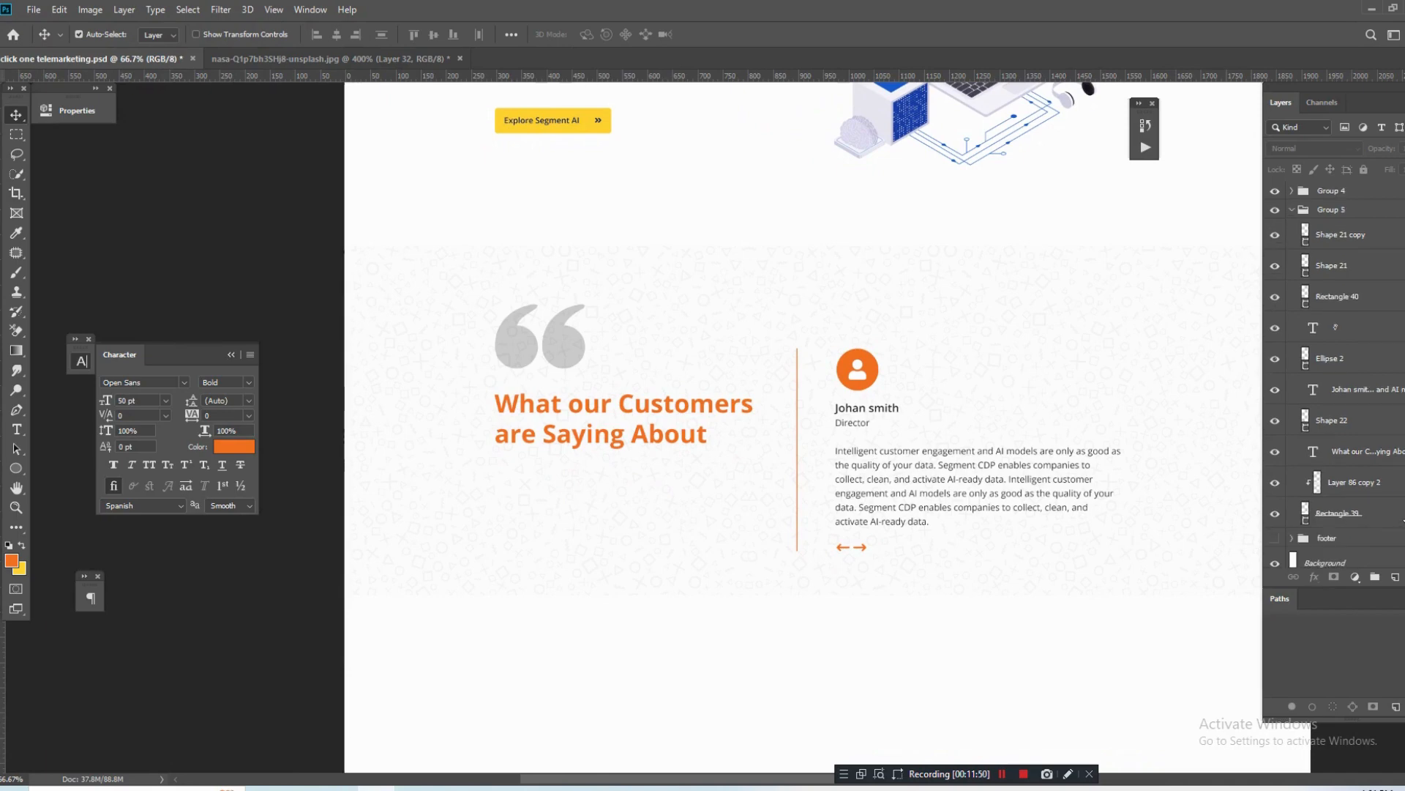
click(1277, 488)
click(1355, 489)
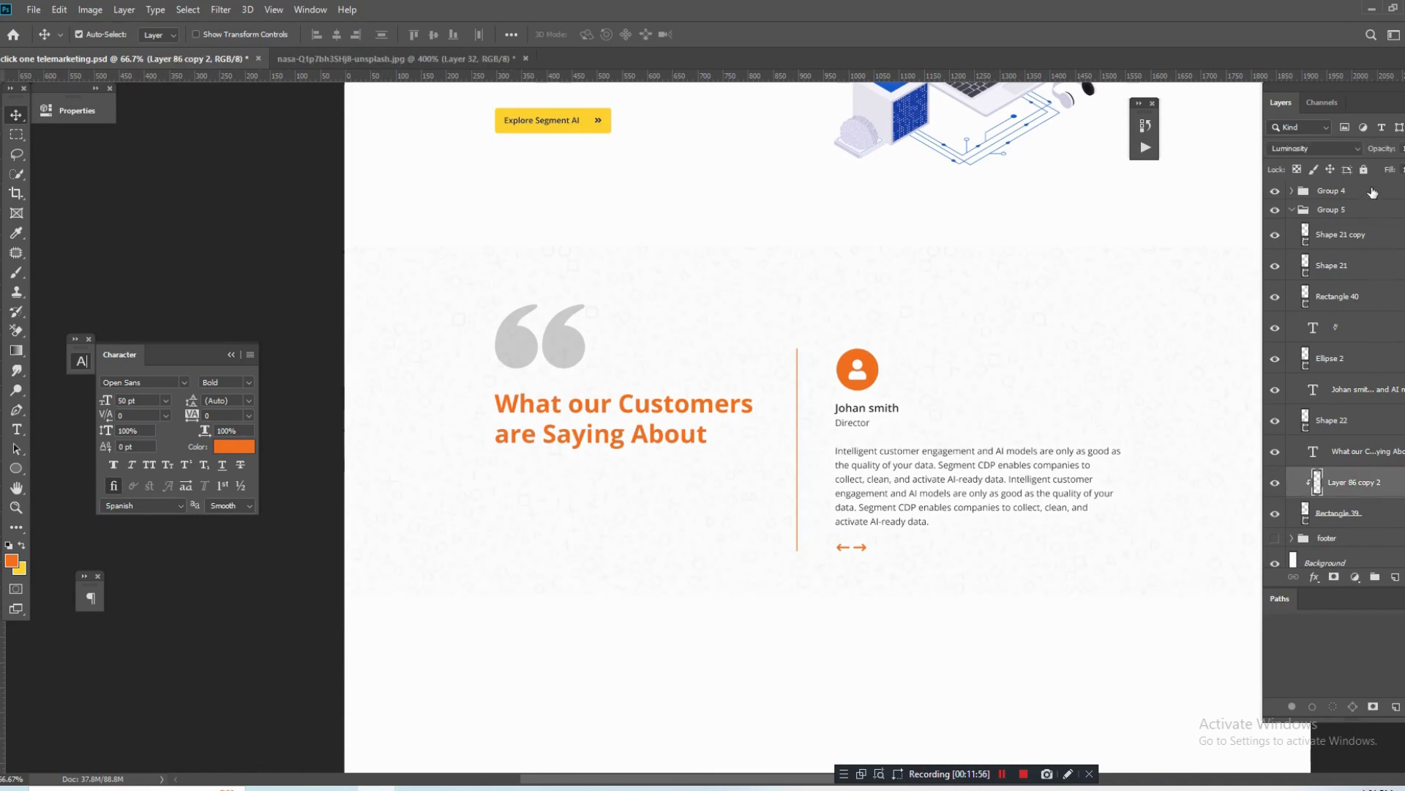
Select the divider, user icon, customer details, paragraph and arrows without the background rectangle, show the guides and move the selection up 60 px.
drag(782, 618, 972, 358)
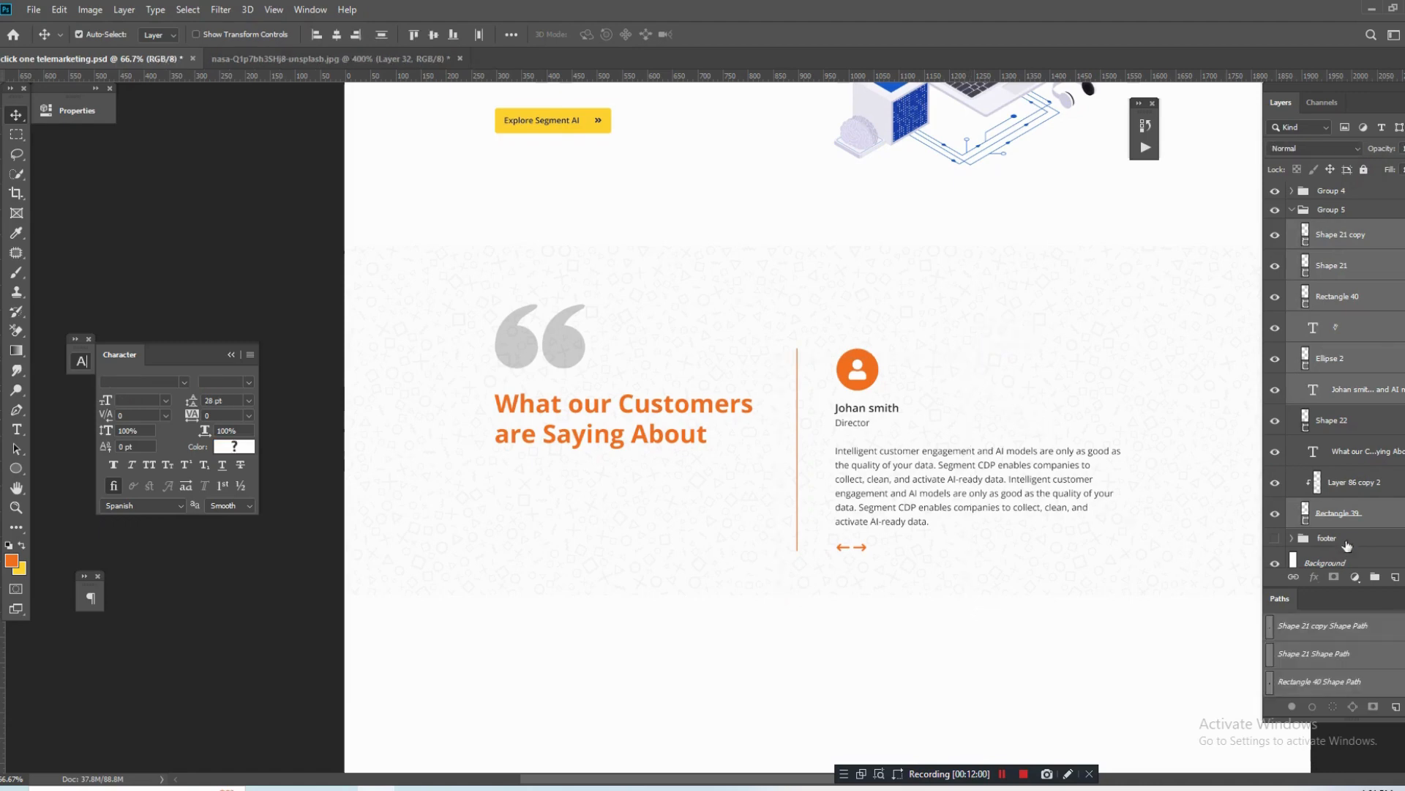
click(1367, 510)
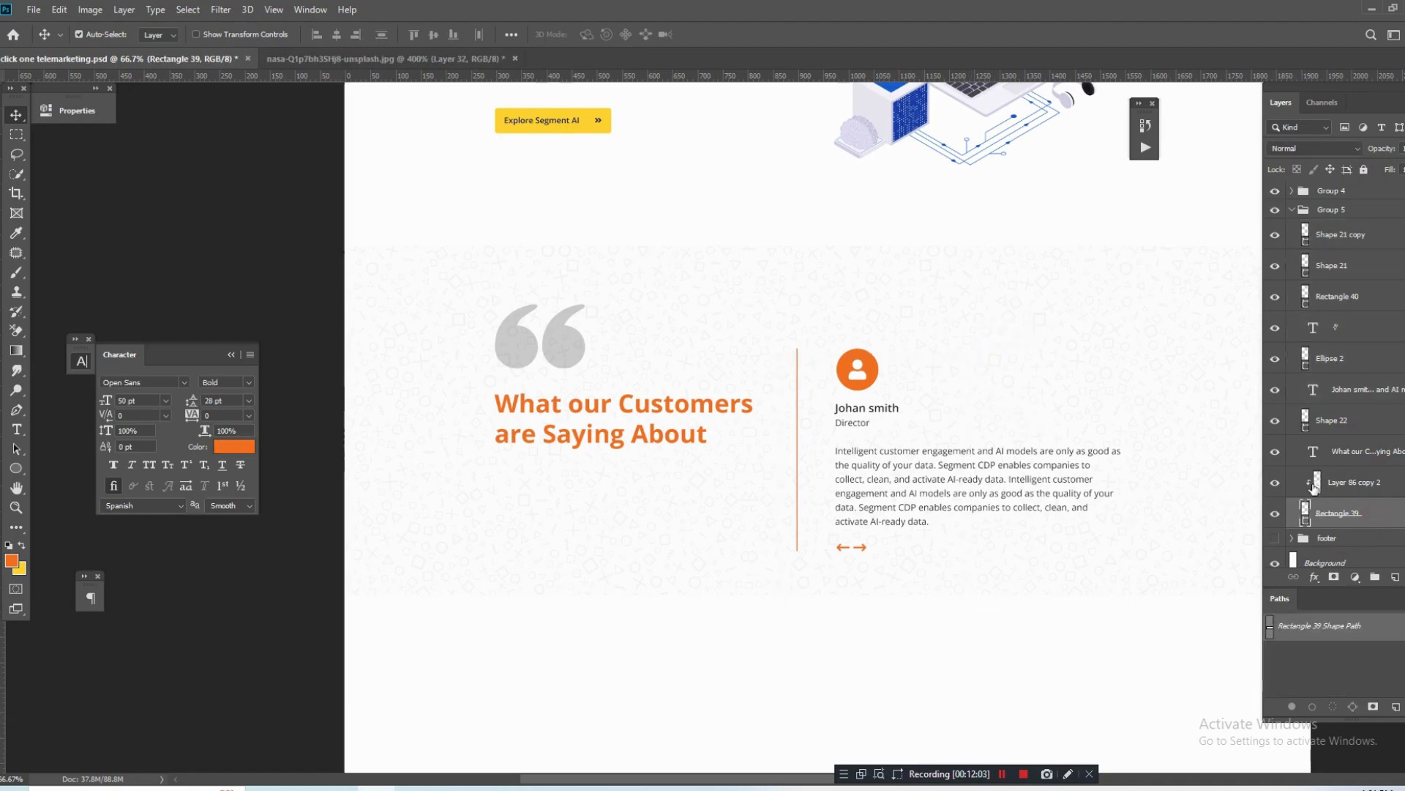
drag(985, 635, 797, 339)
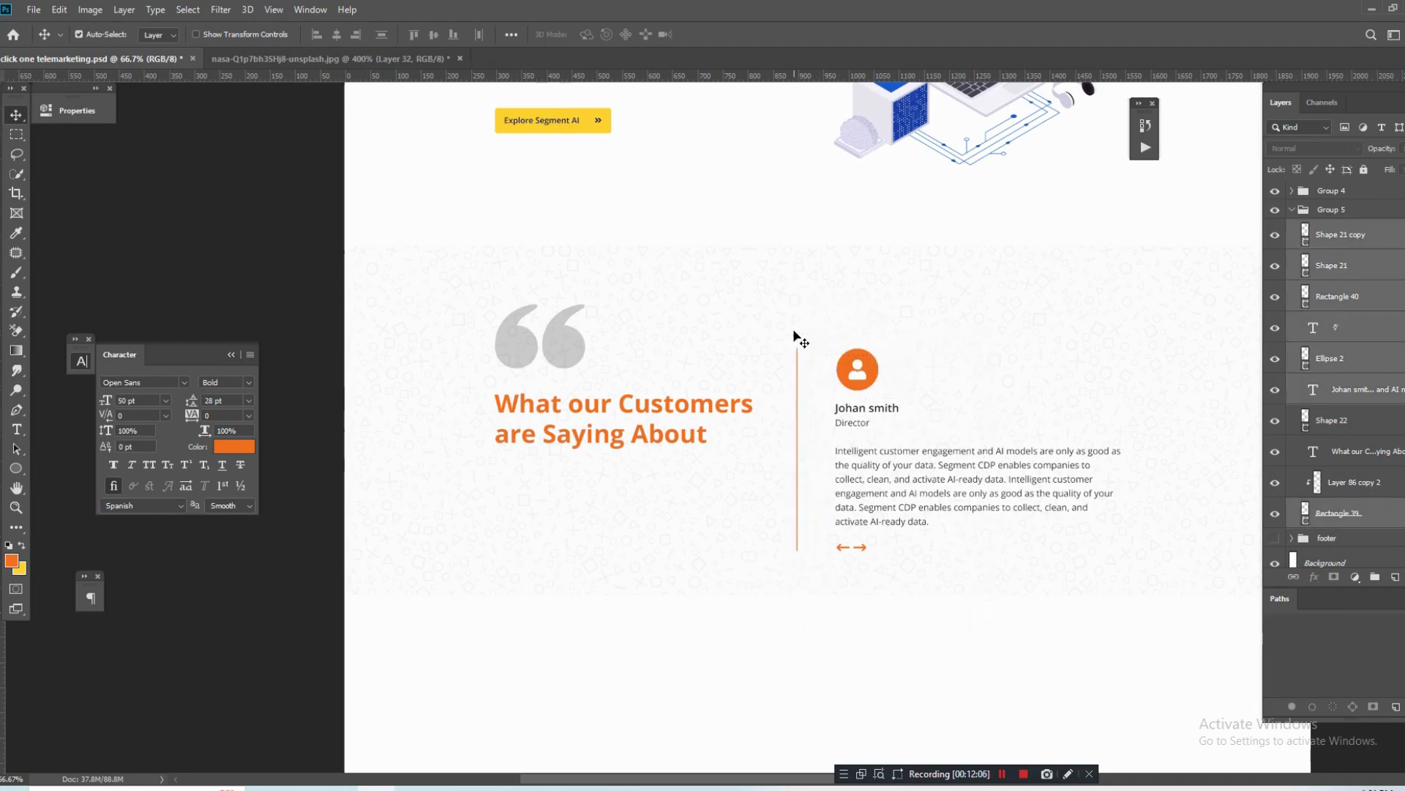
shift+click(767, 483)
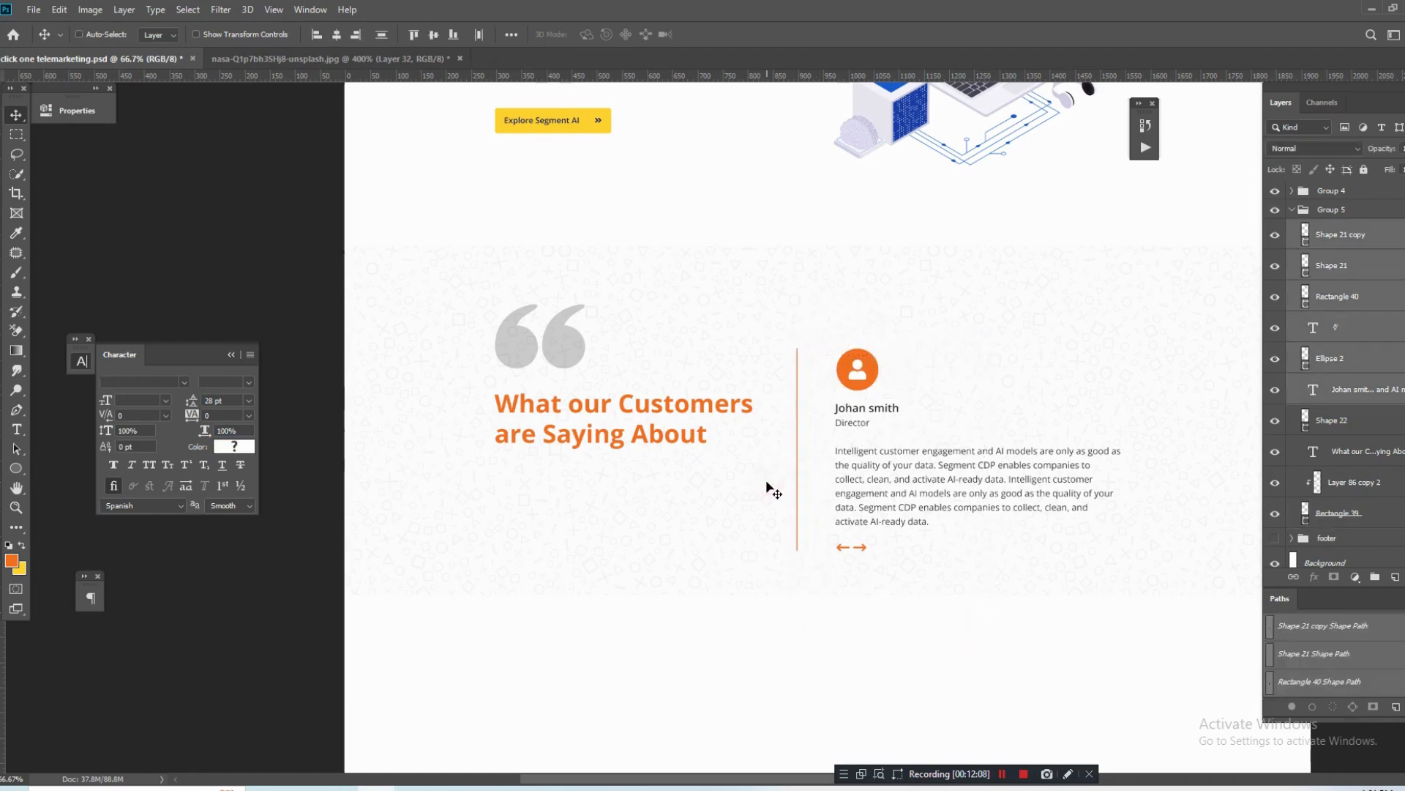
key(ctrl+semicolon)
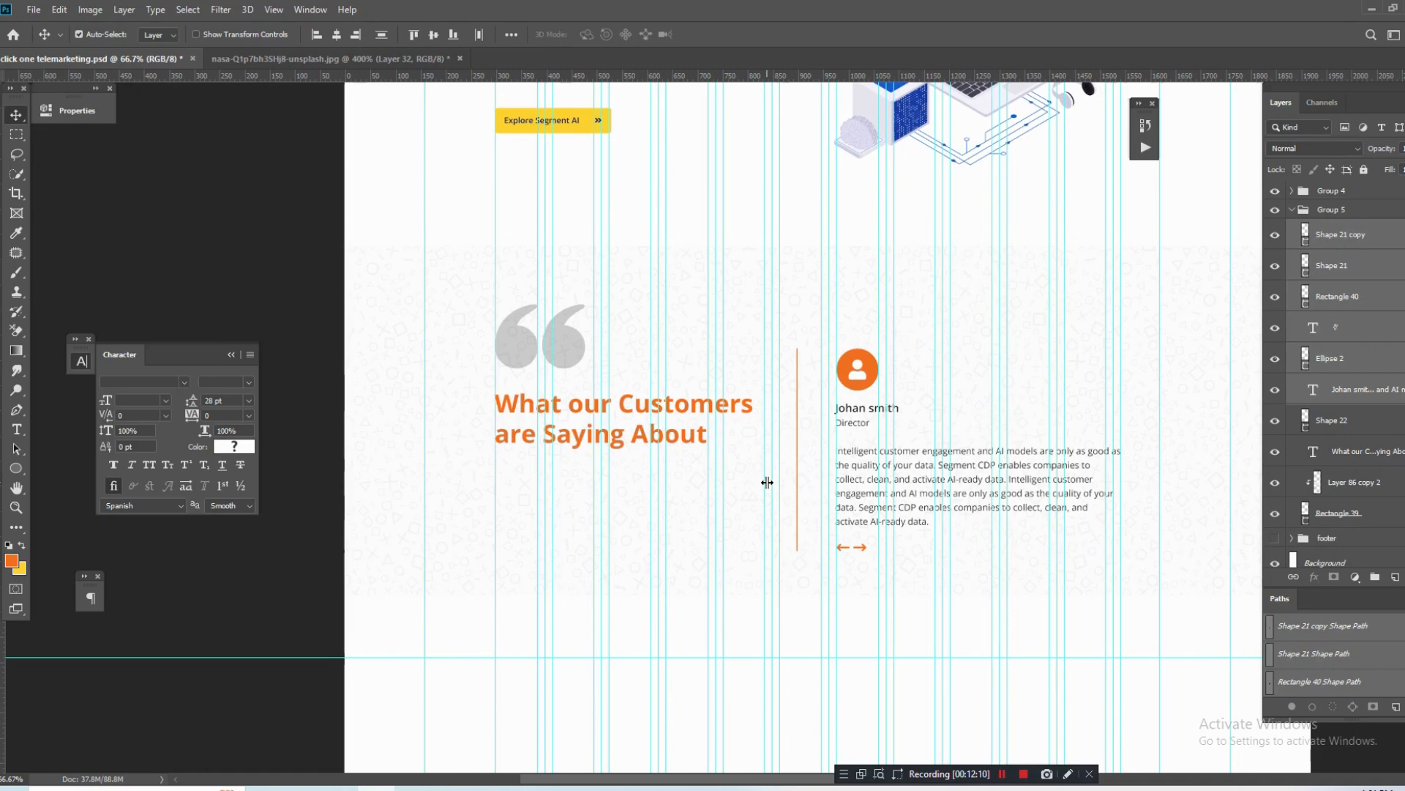
key(shift+Up)
key(shift+Up)
key(shift+Up)
key(shift+Up)
key(shift+Up)
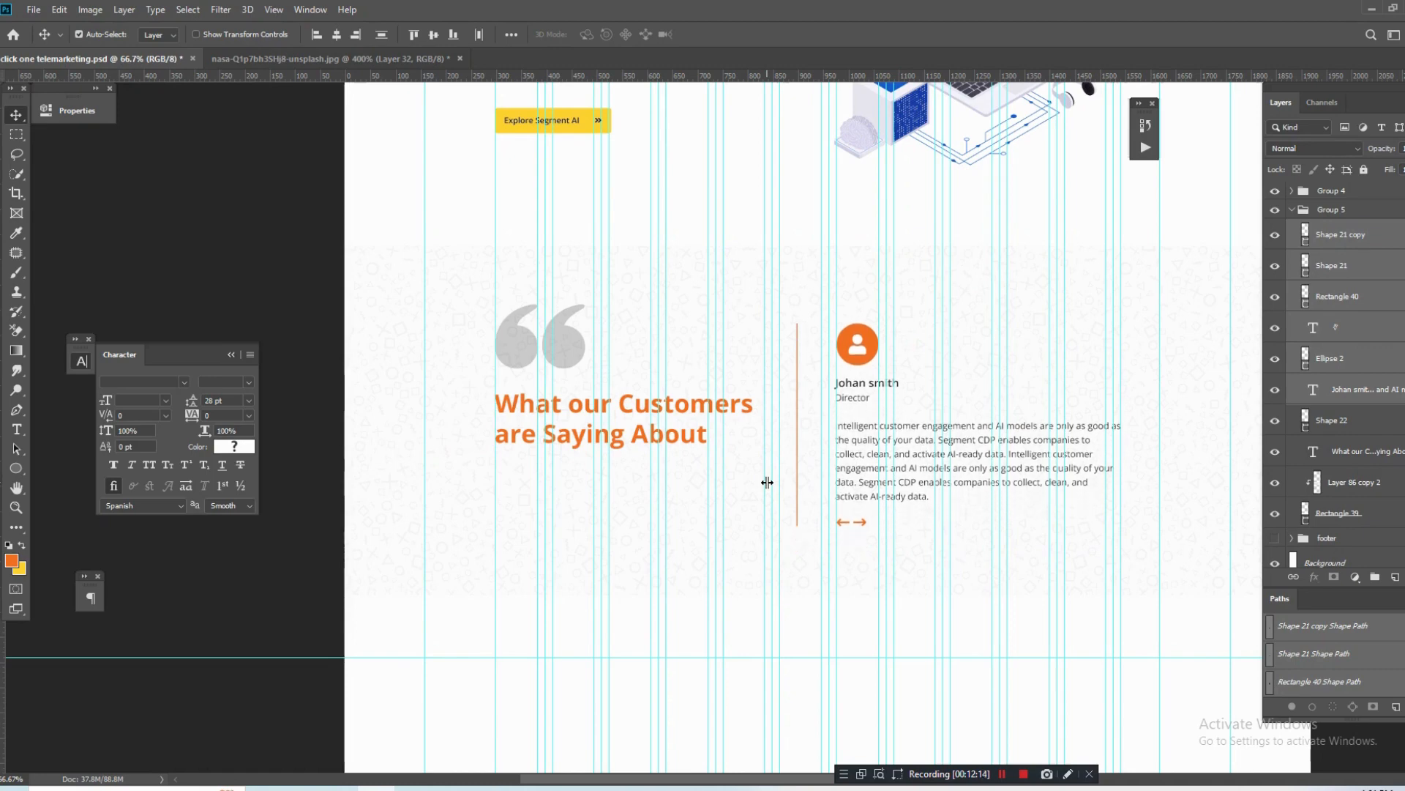
key(shift+Up)
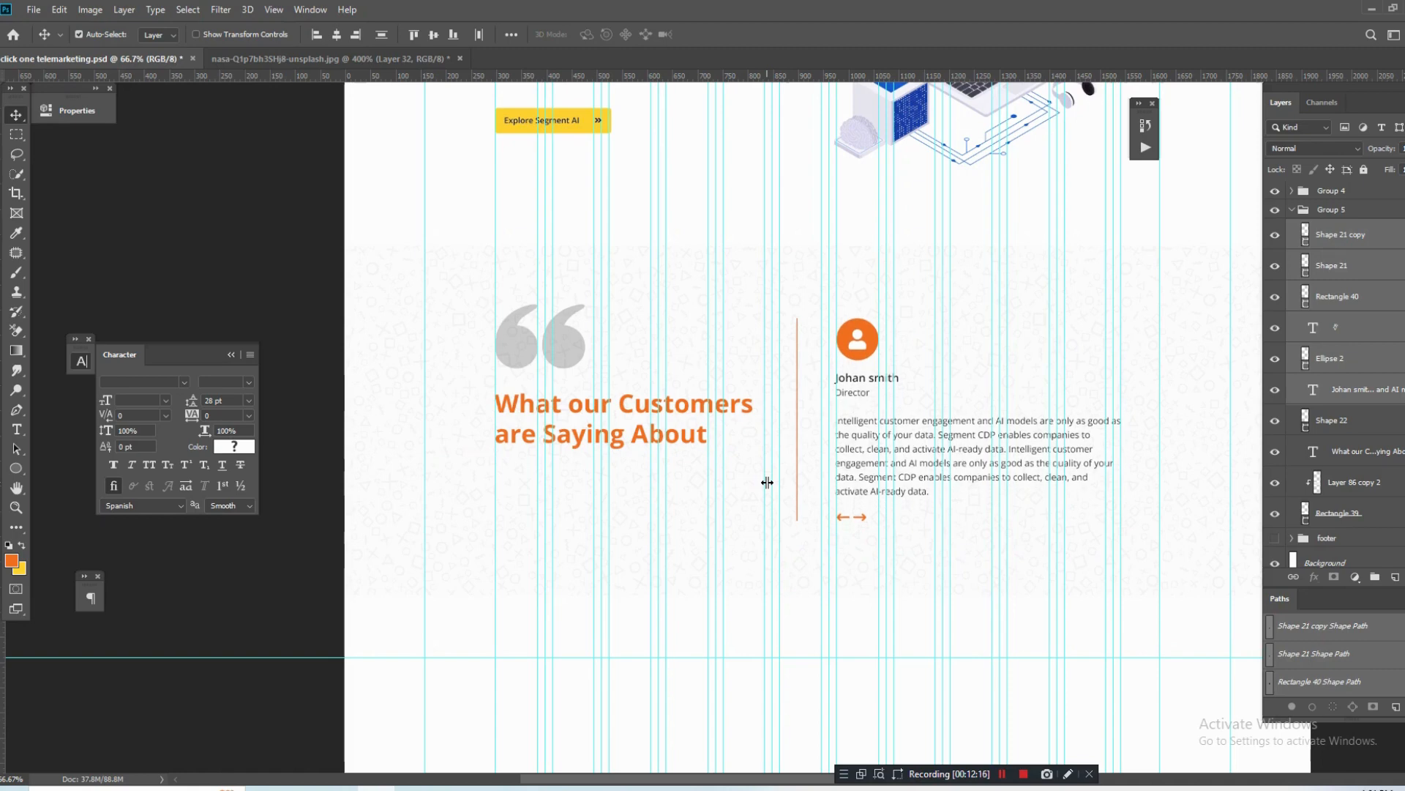
Compare the gaps above and below the divider and customer content, and nudge them slightly down to centre them vertically in the section.
ctrl+click(908, 490)
drag(893, 489, 859, 513)
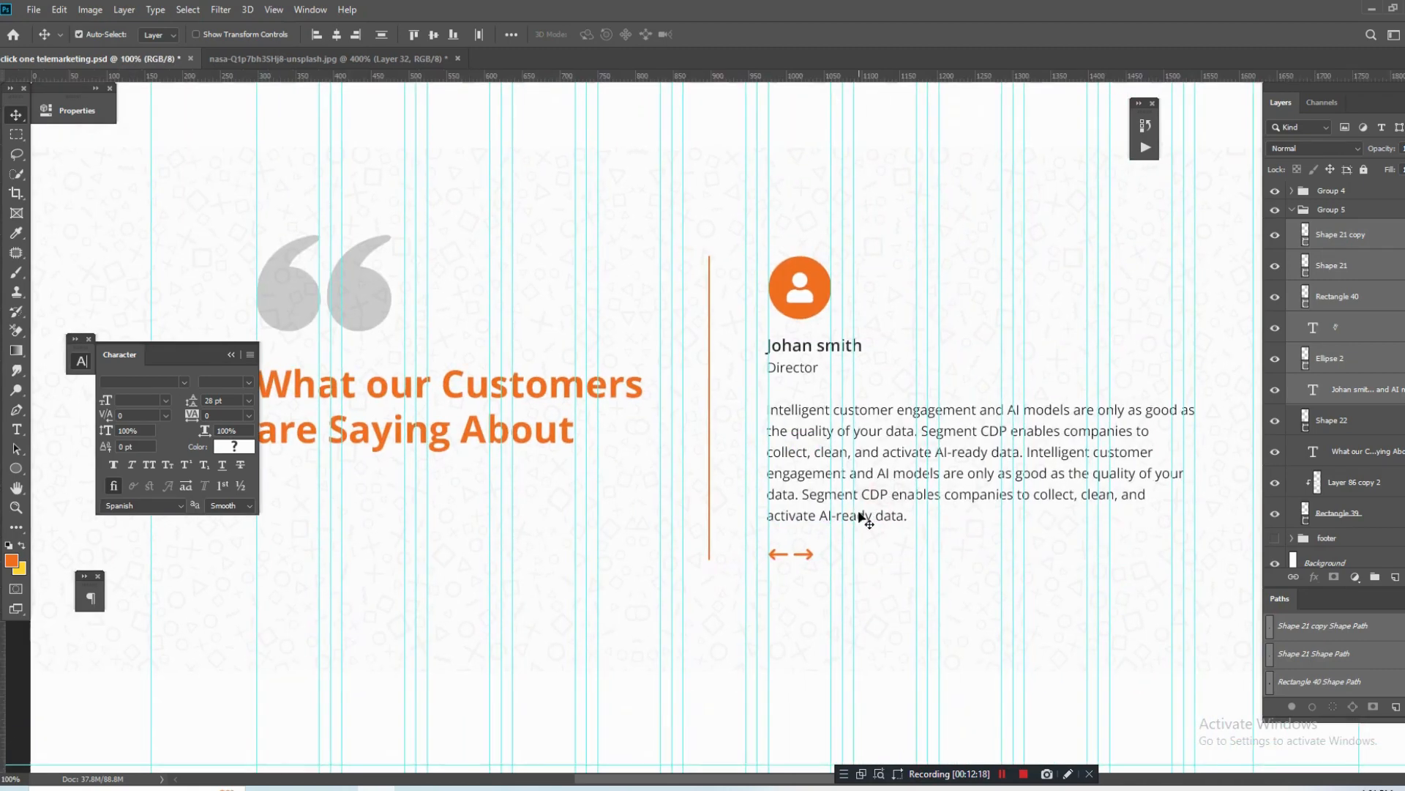
key(m)
drag(794, 255, 788, 598)
key(v)
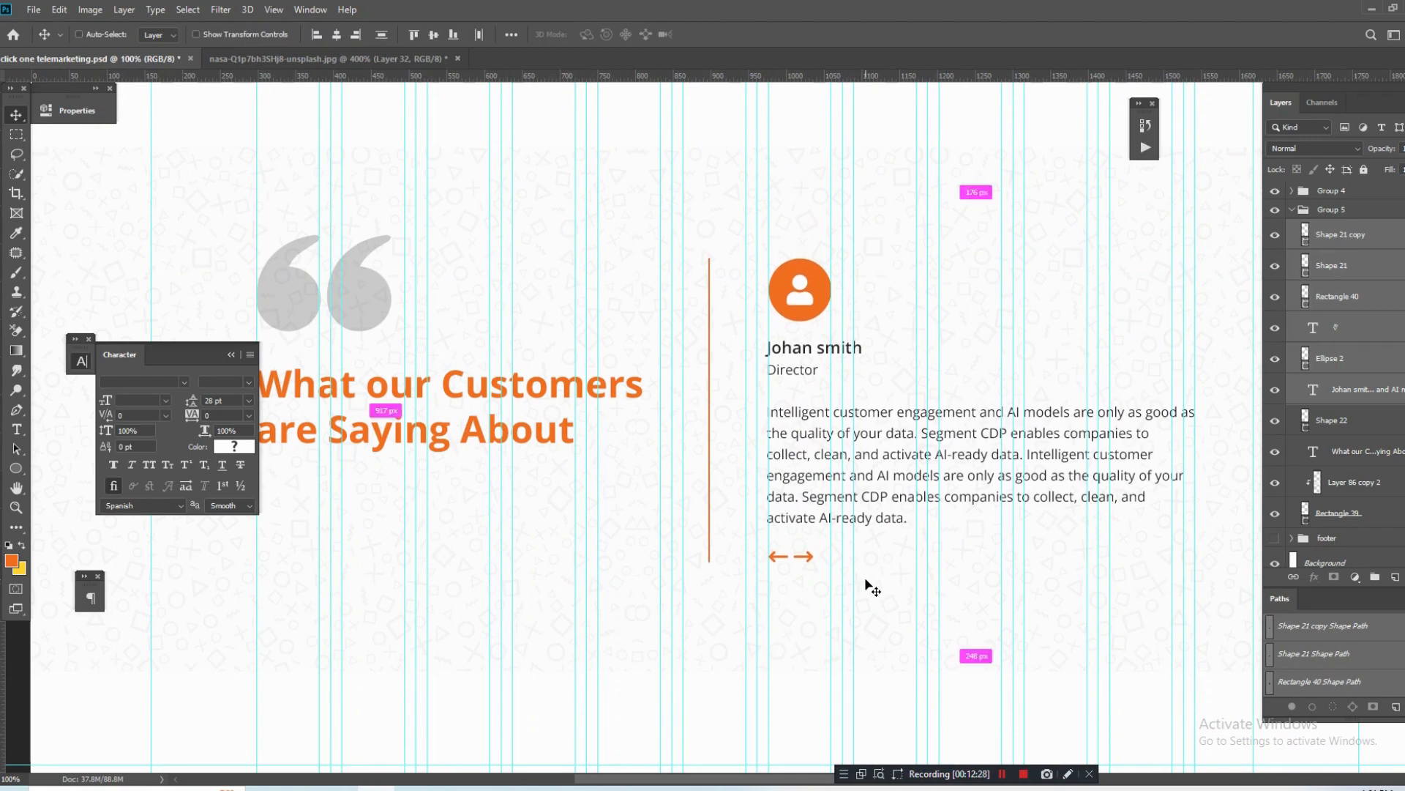
Hide the guides and save the telemarketing page document.
key(ctrl+minus)
key(ctrl+semicolon)
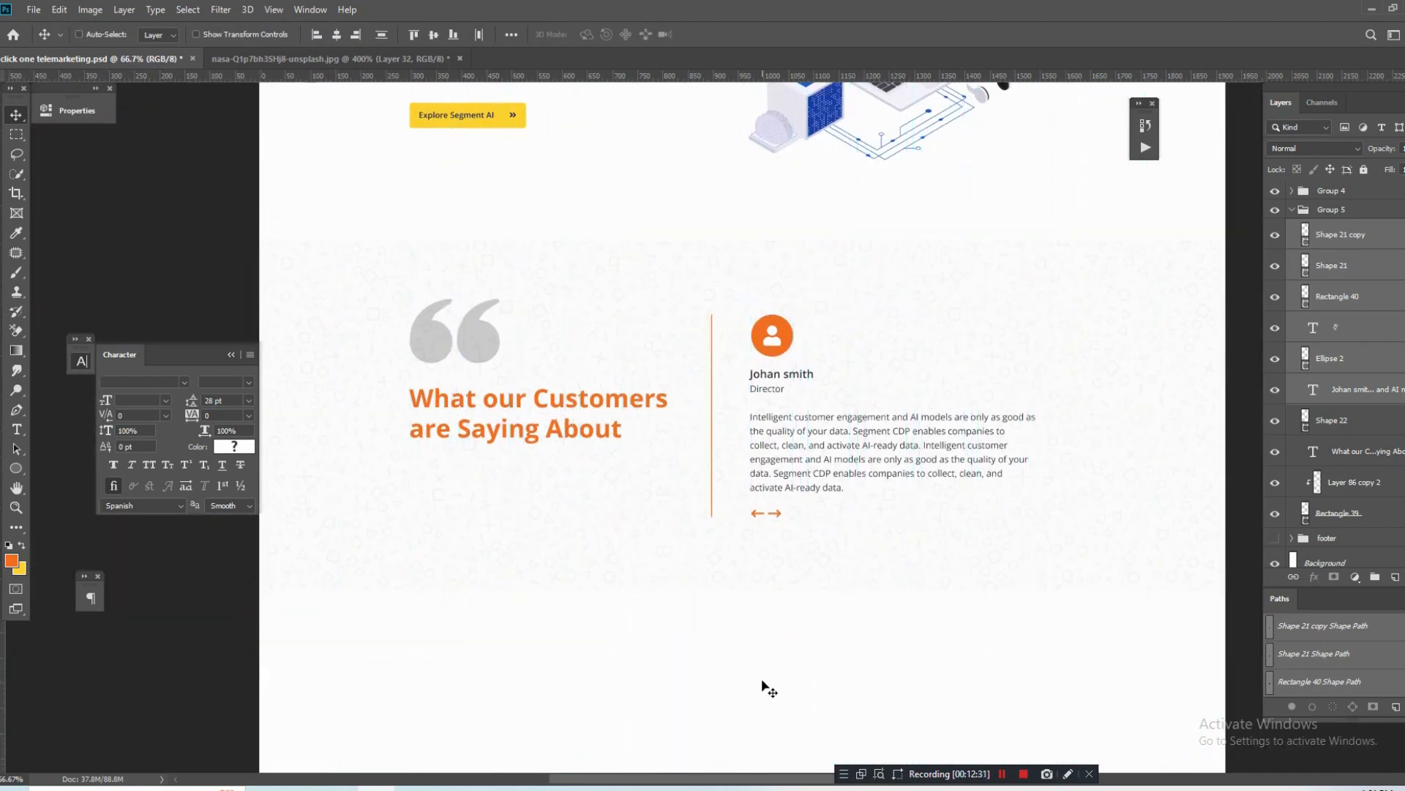
key(ctrl+s)
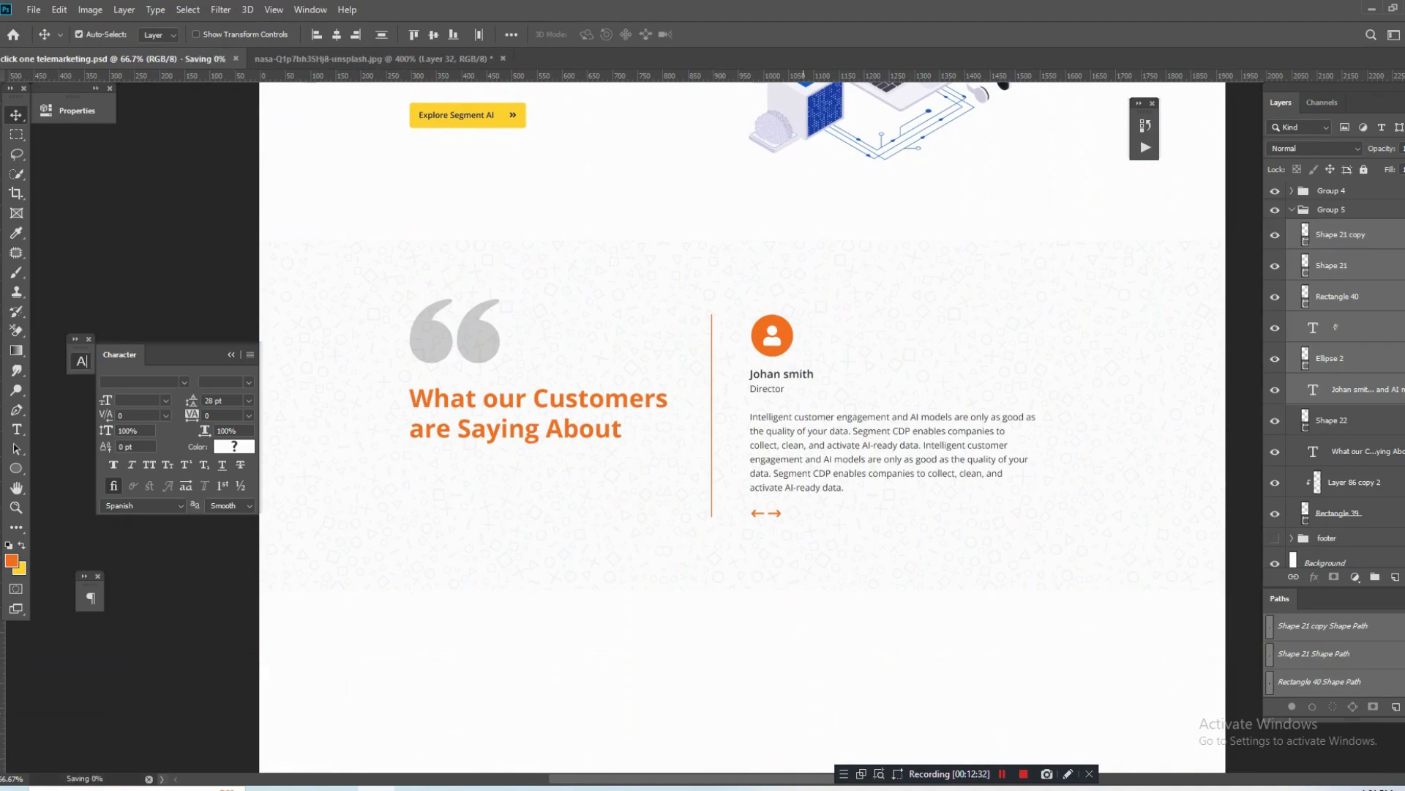